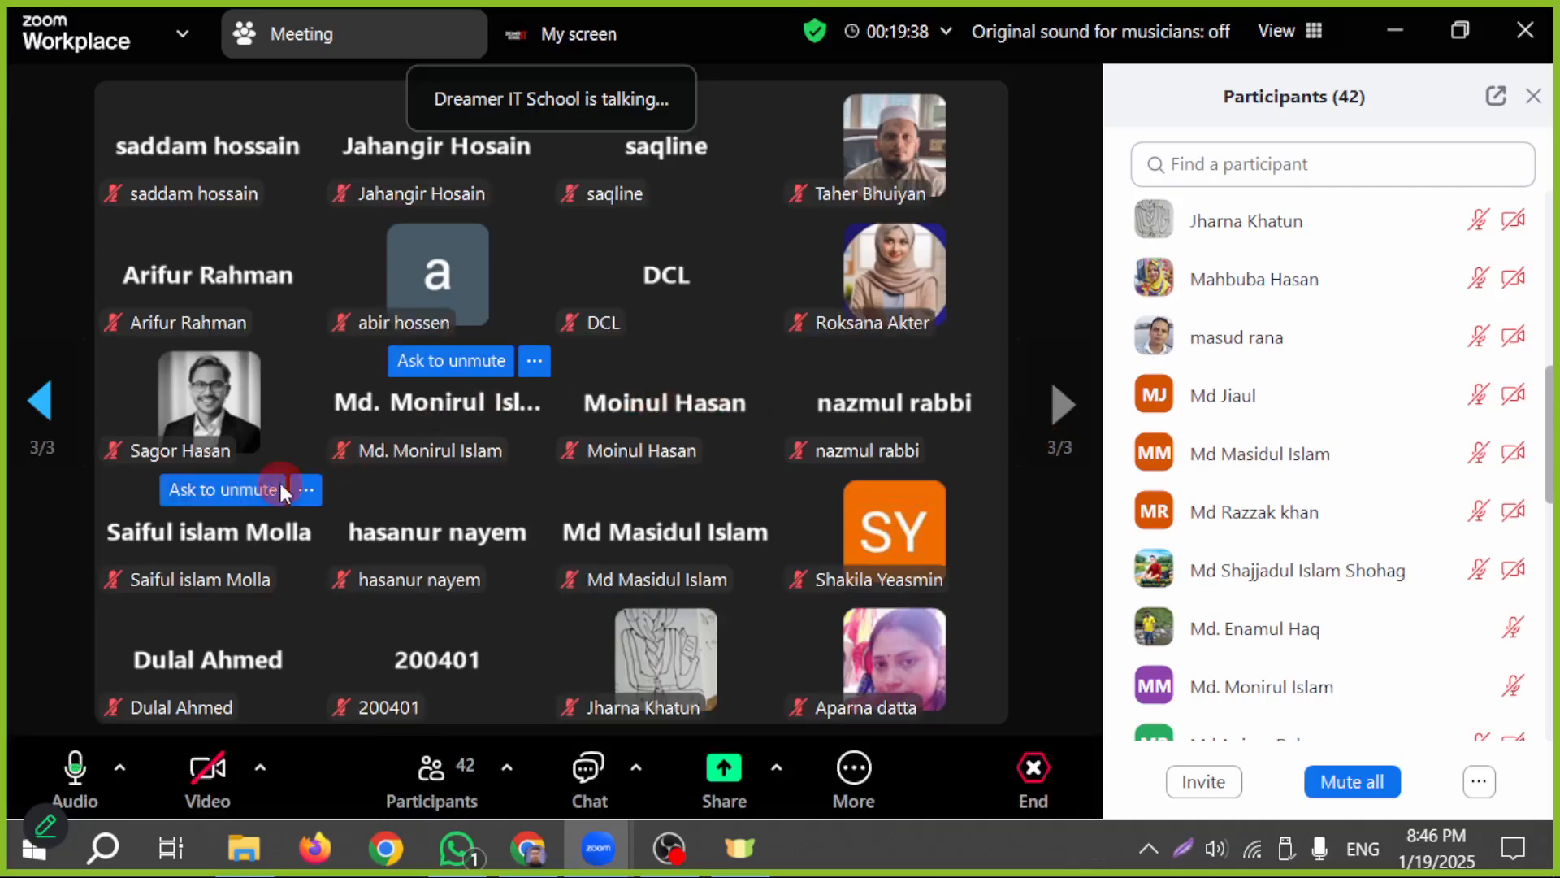
- Switch to Chrome, open the Google Ads site in a new tab, and select the Dreamer IT School account
{"action": "left_click", "coordinate": [529, 847]}
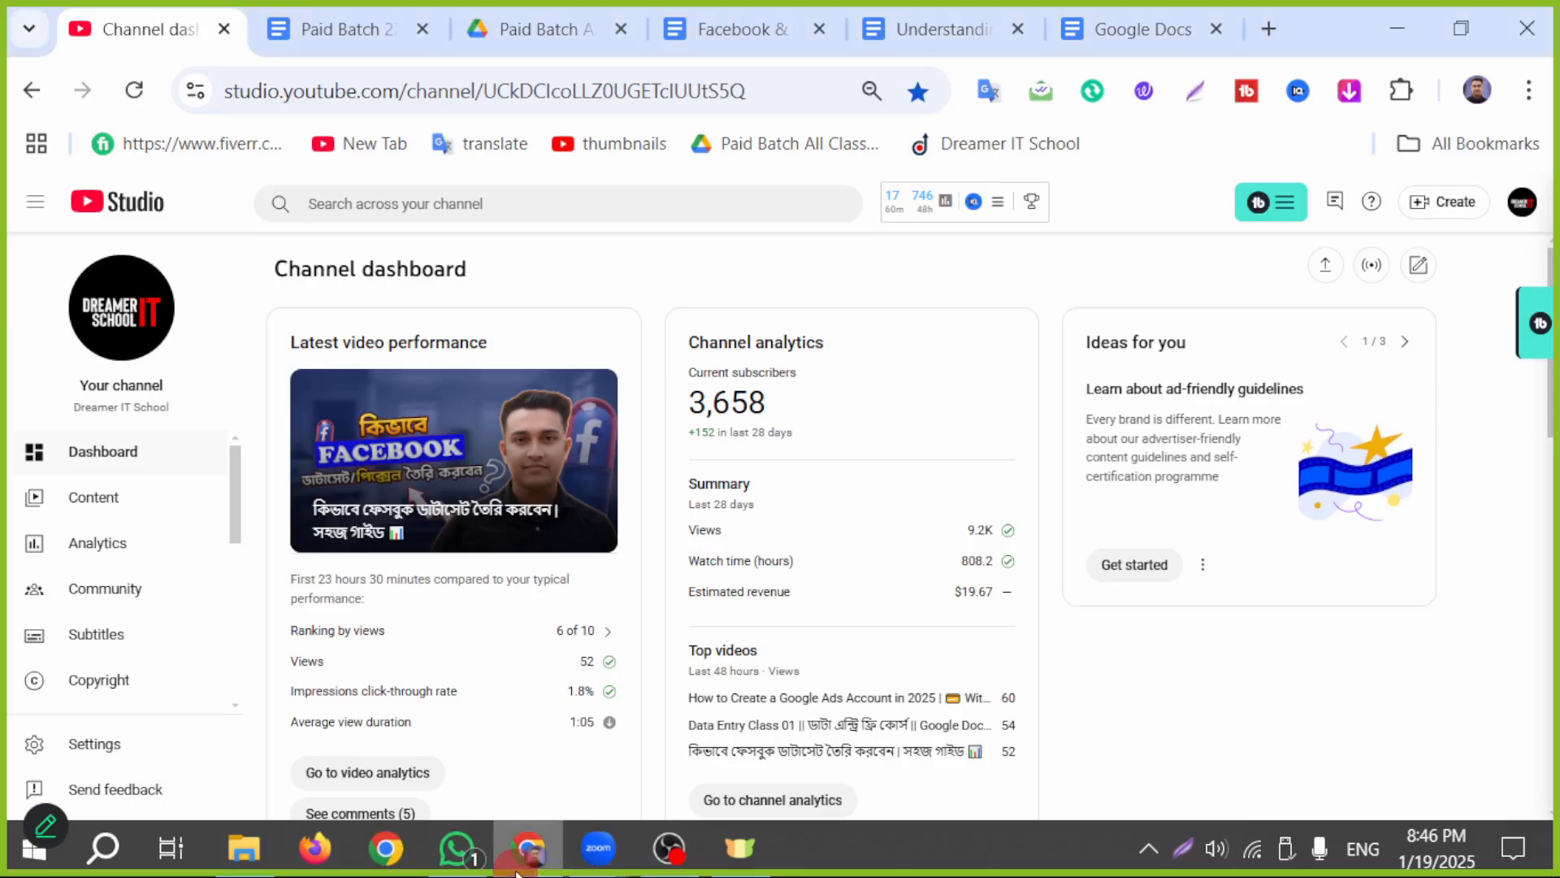
{"action": "left_click", "coordinate": [1269, 31]}
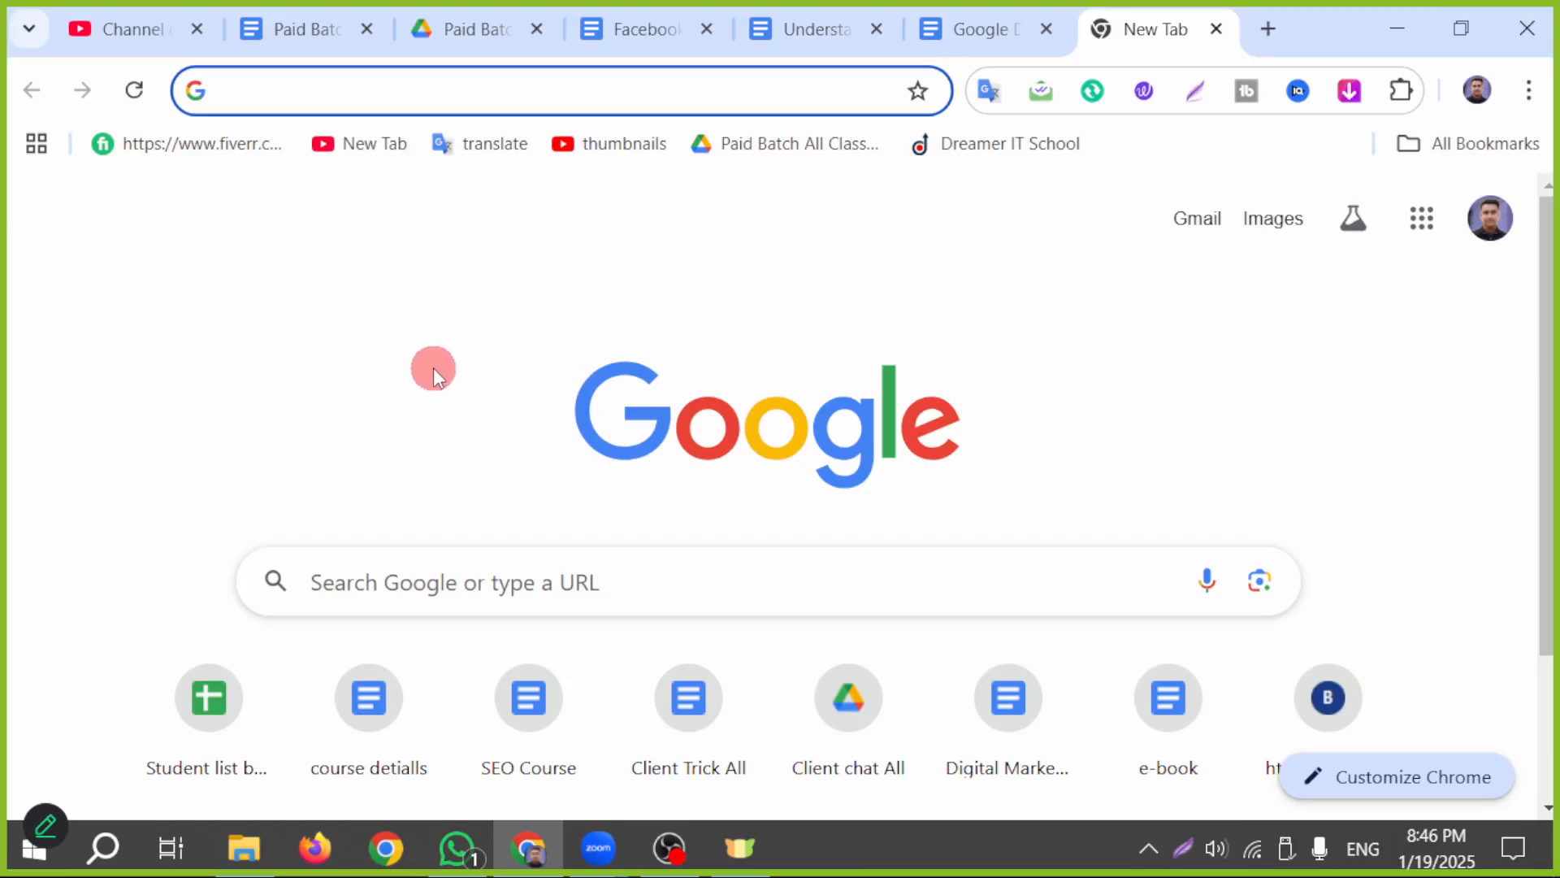
{"action": "type", "text": "ঽ"}
{"action": "key", "text": "BackSpace"}
{"action": "type", "text": "a"}
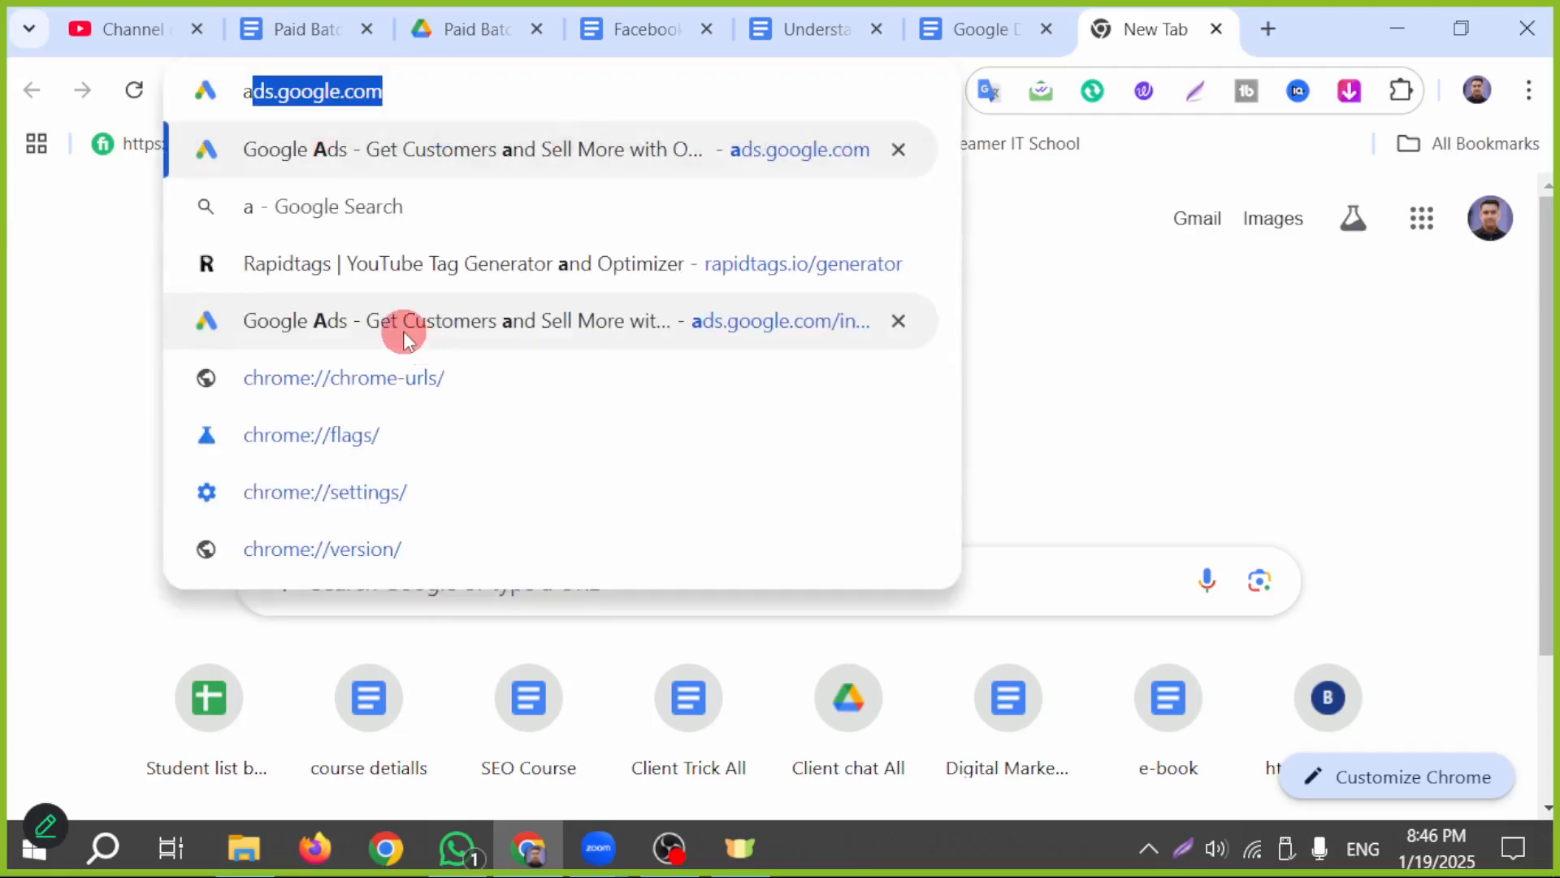
{"action": "left_click", "coordinate": [403, 330]}
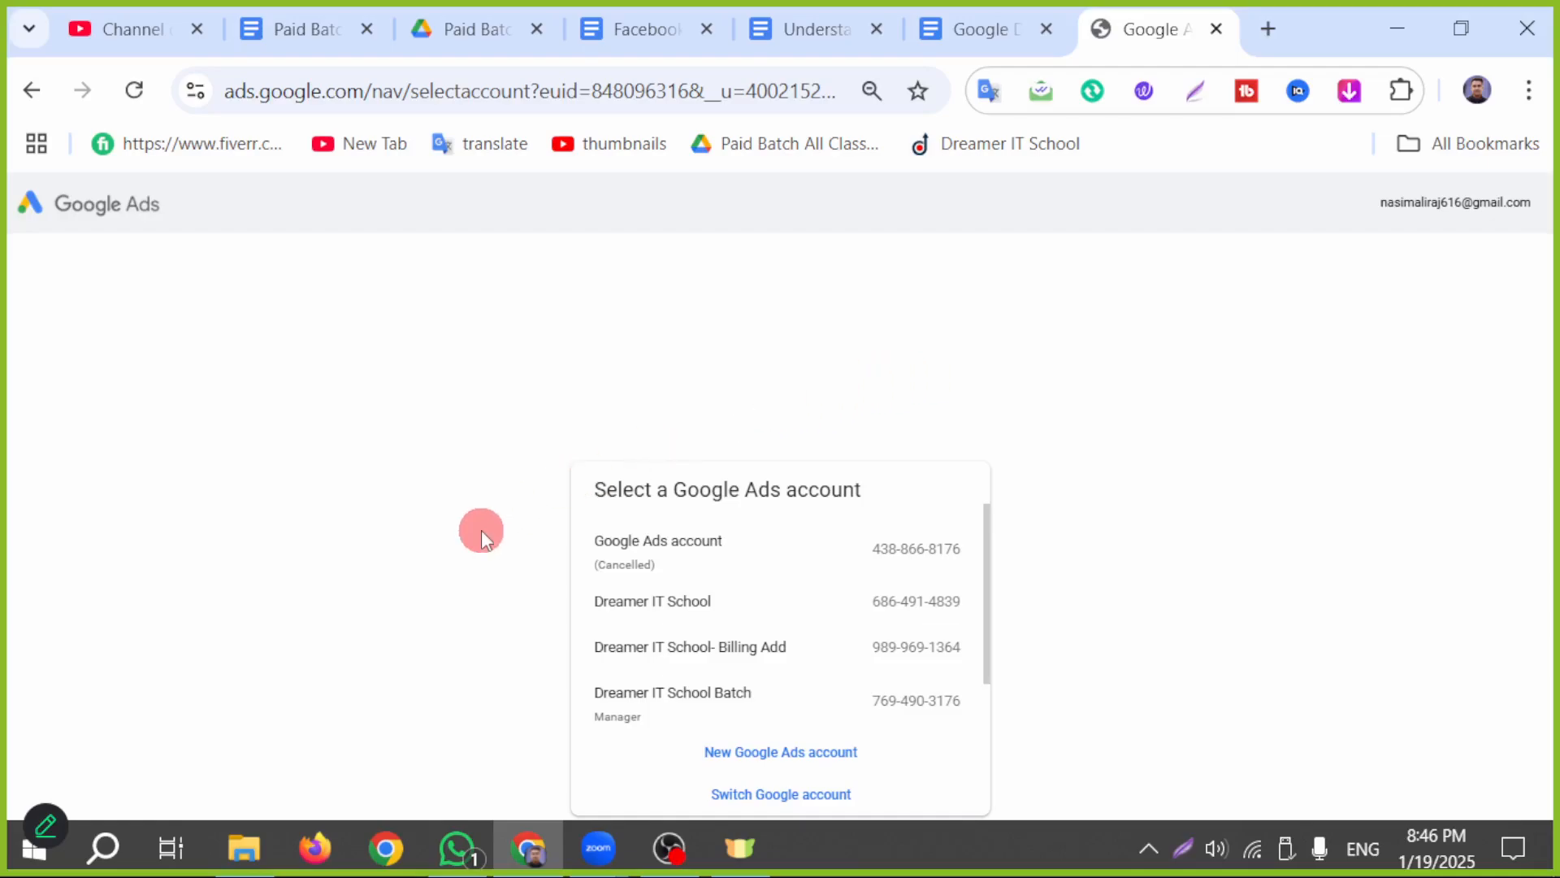
{"action": "left_click", "coordinate": [650, 615]}
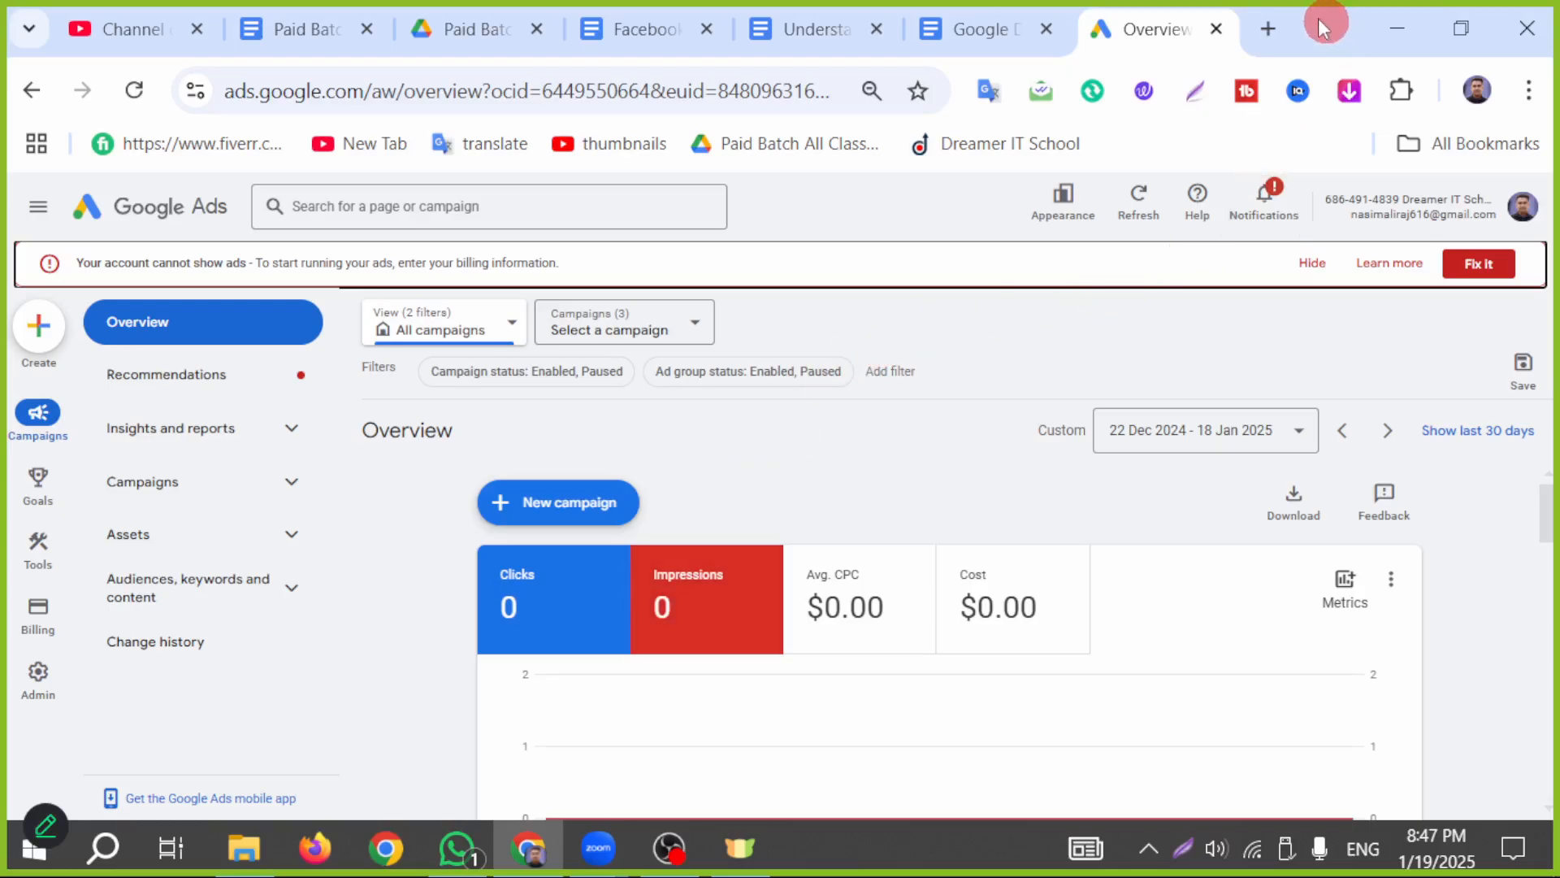
- Dismiss the AI Companion request and search Google for "laptop price in usa" in a new tab
{"action": "left_click", "coordinate": [1268, 28]}
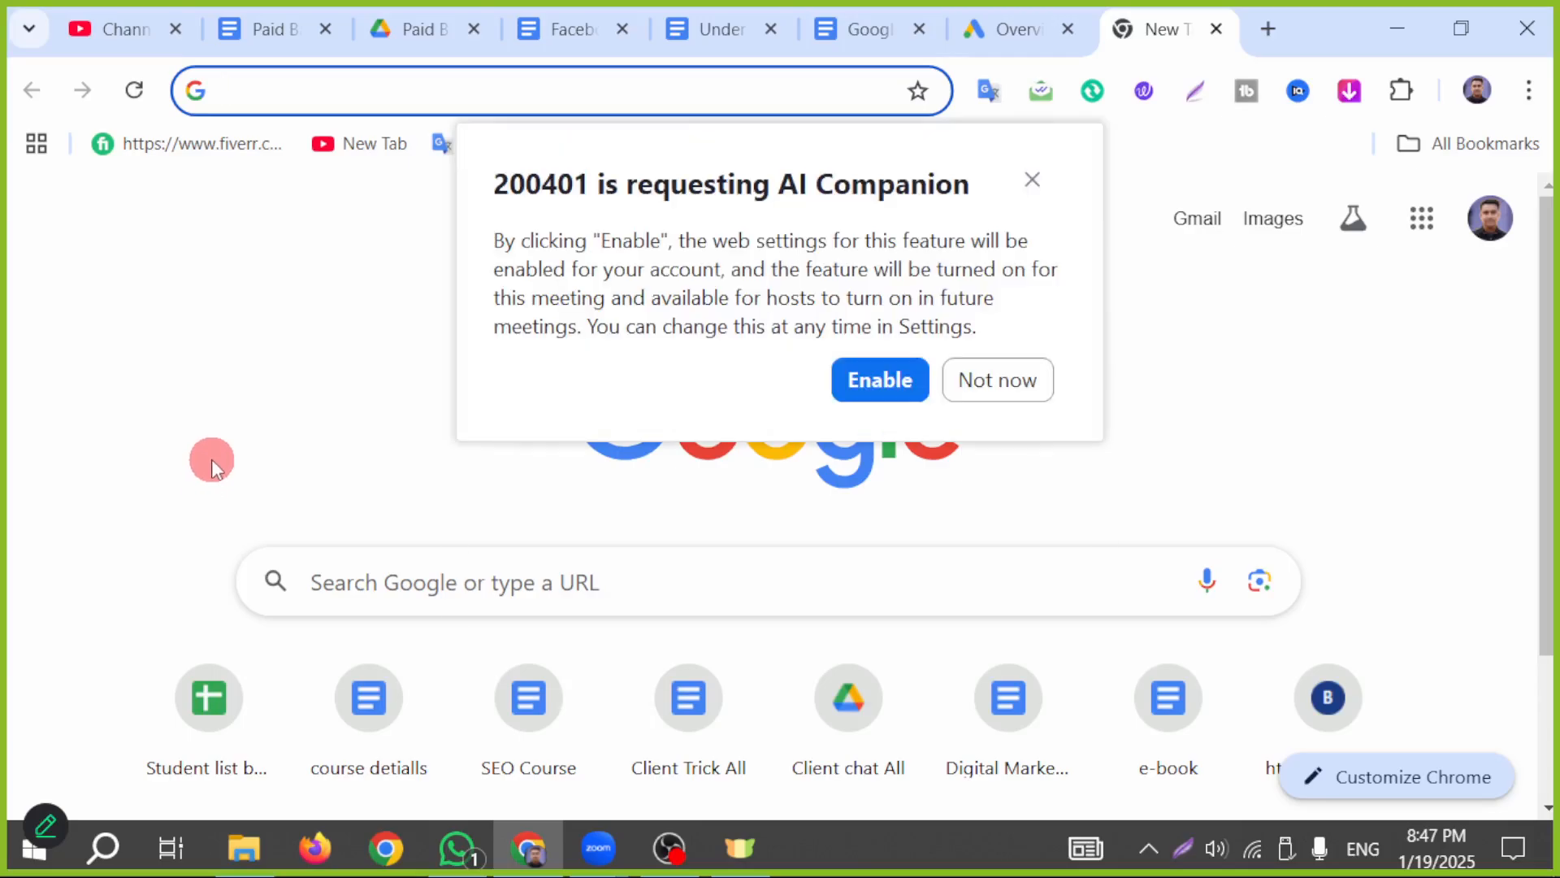
{"action": "left_click", "coordinate": [1031, 179]}
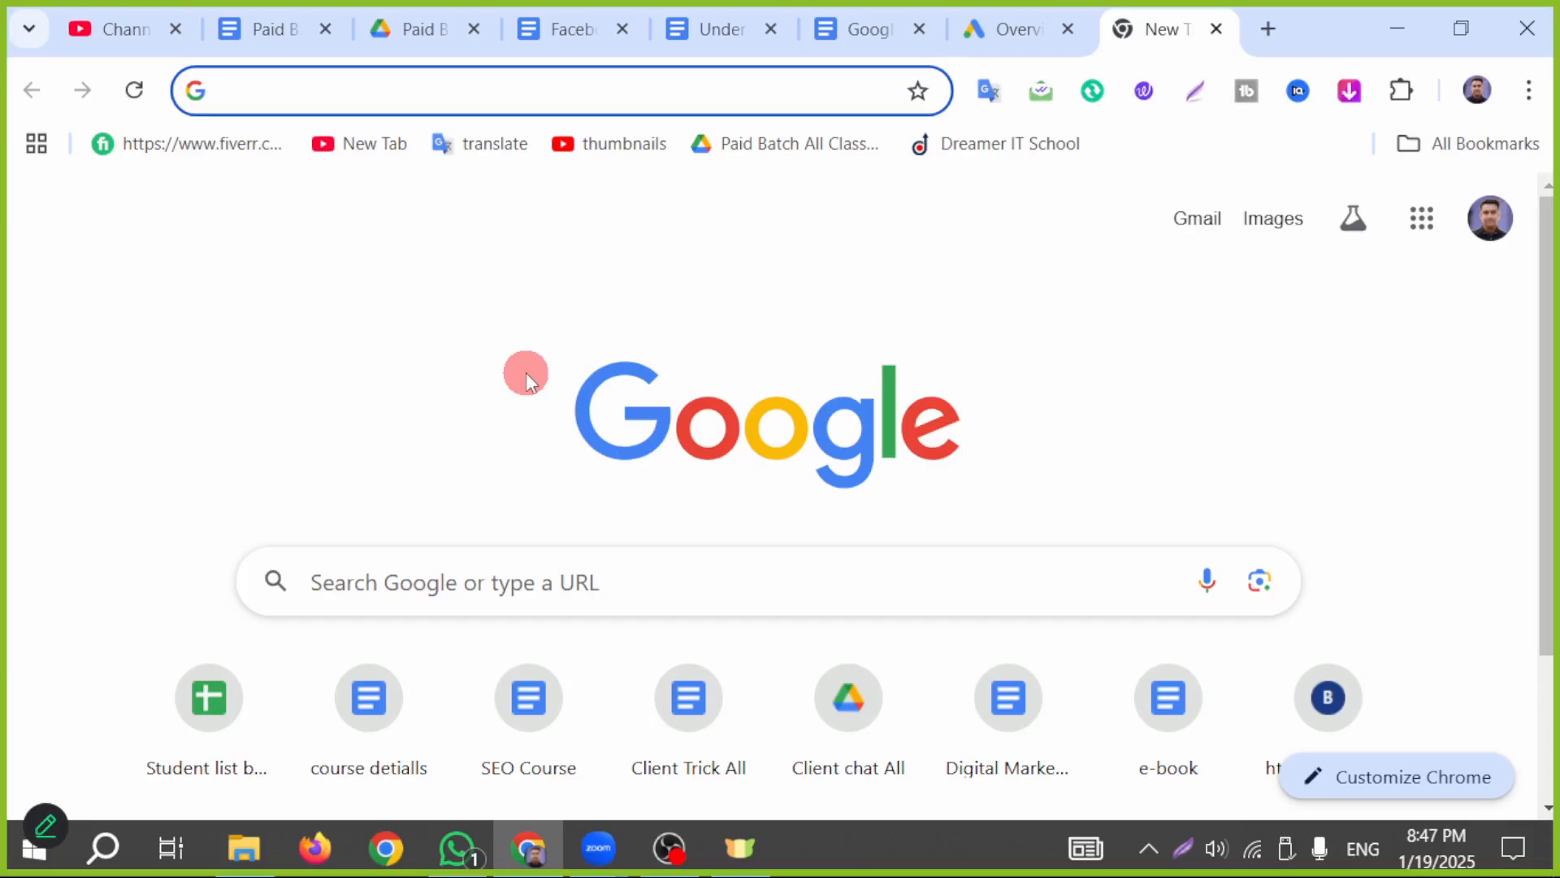
{"action": "type", "text": "lap"}
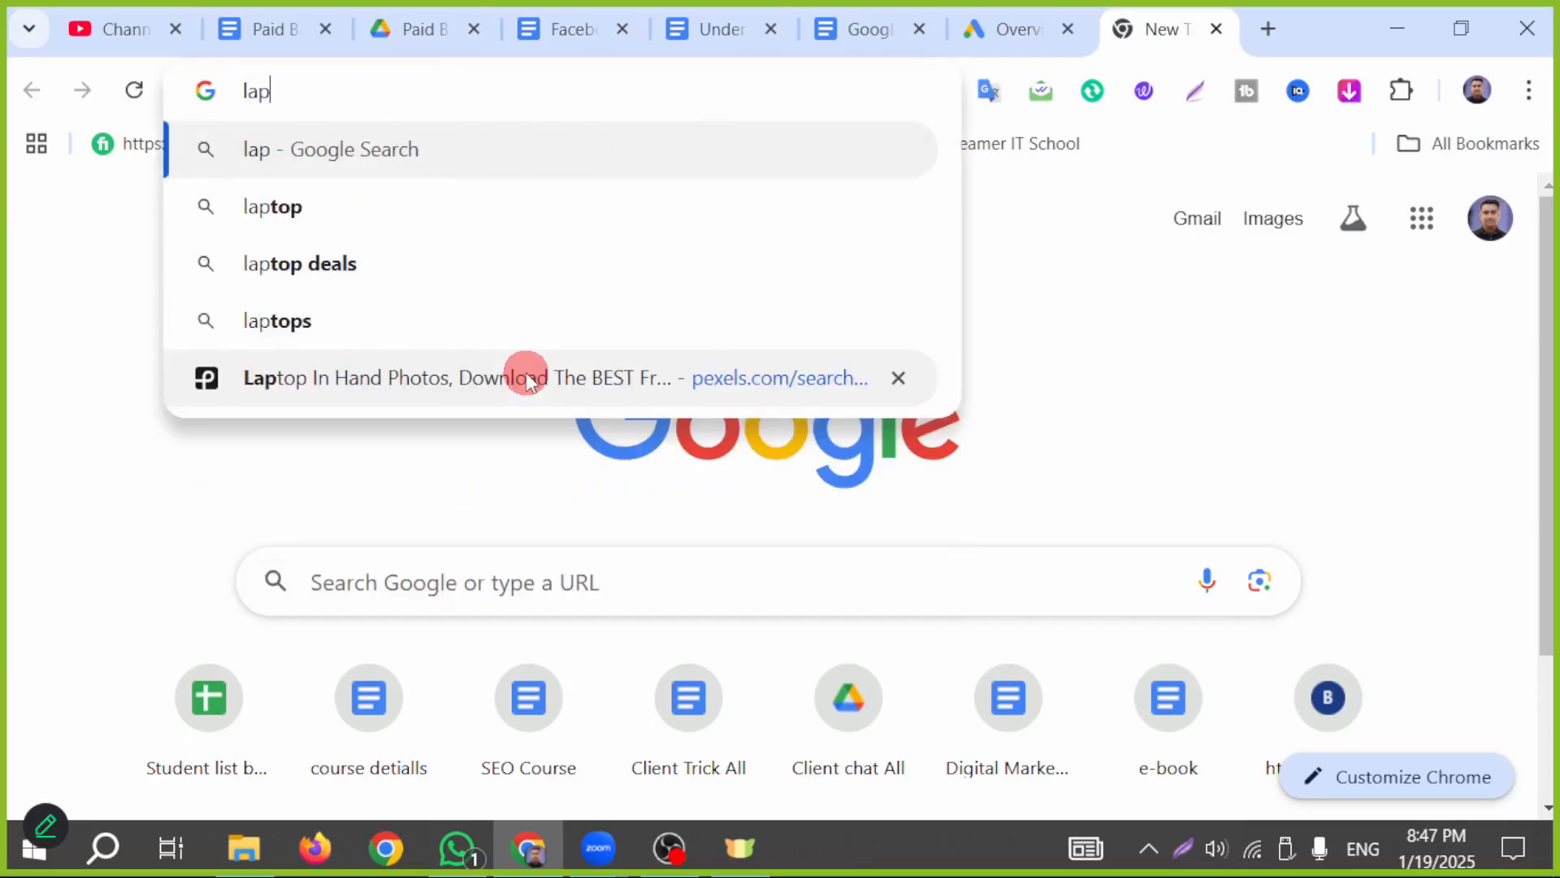
{"action": "type", "text": "top pr"}
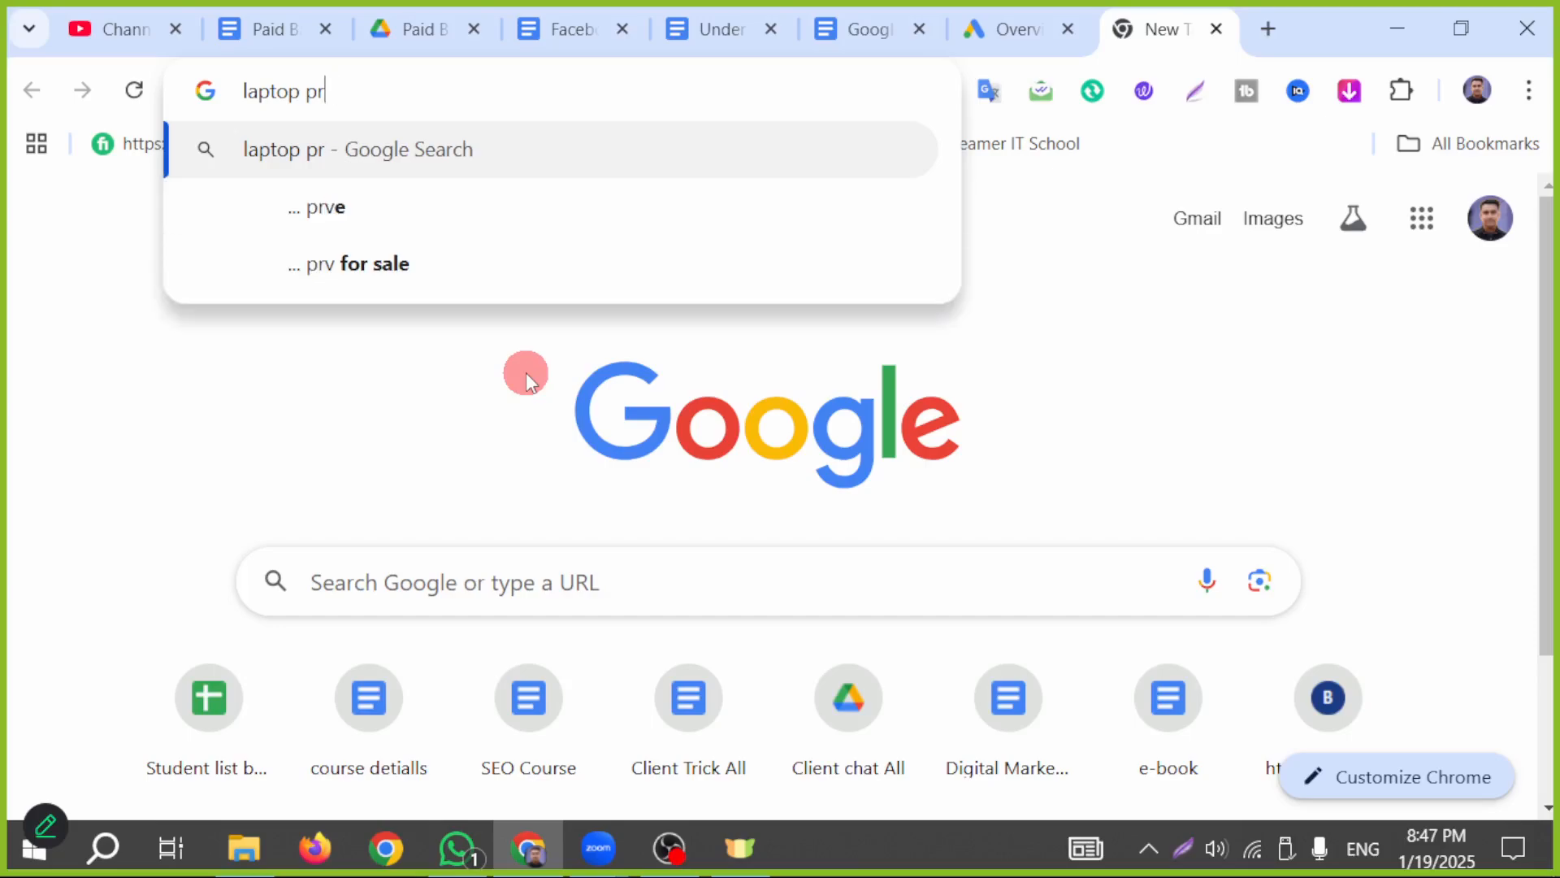
{"action": "key", "text": "BackSpace"}
{"action": "type", "text": "ricce"}
{"action": "key", "text": "BackSpace"}
{"action": "key", "text": "BackSpace"}
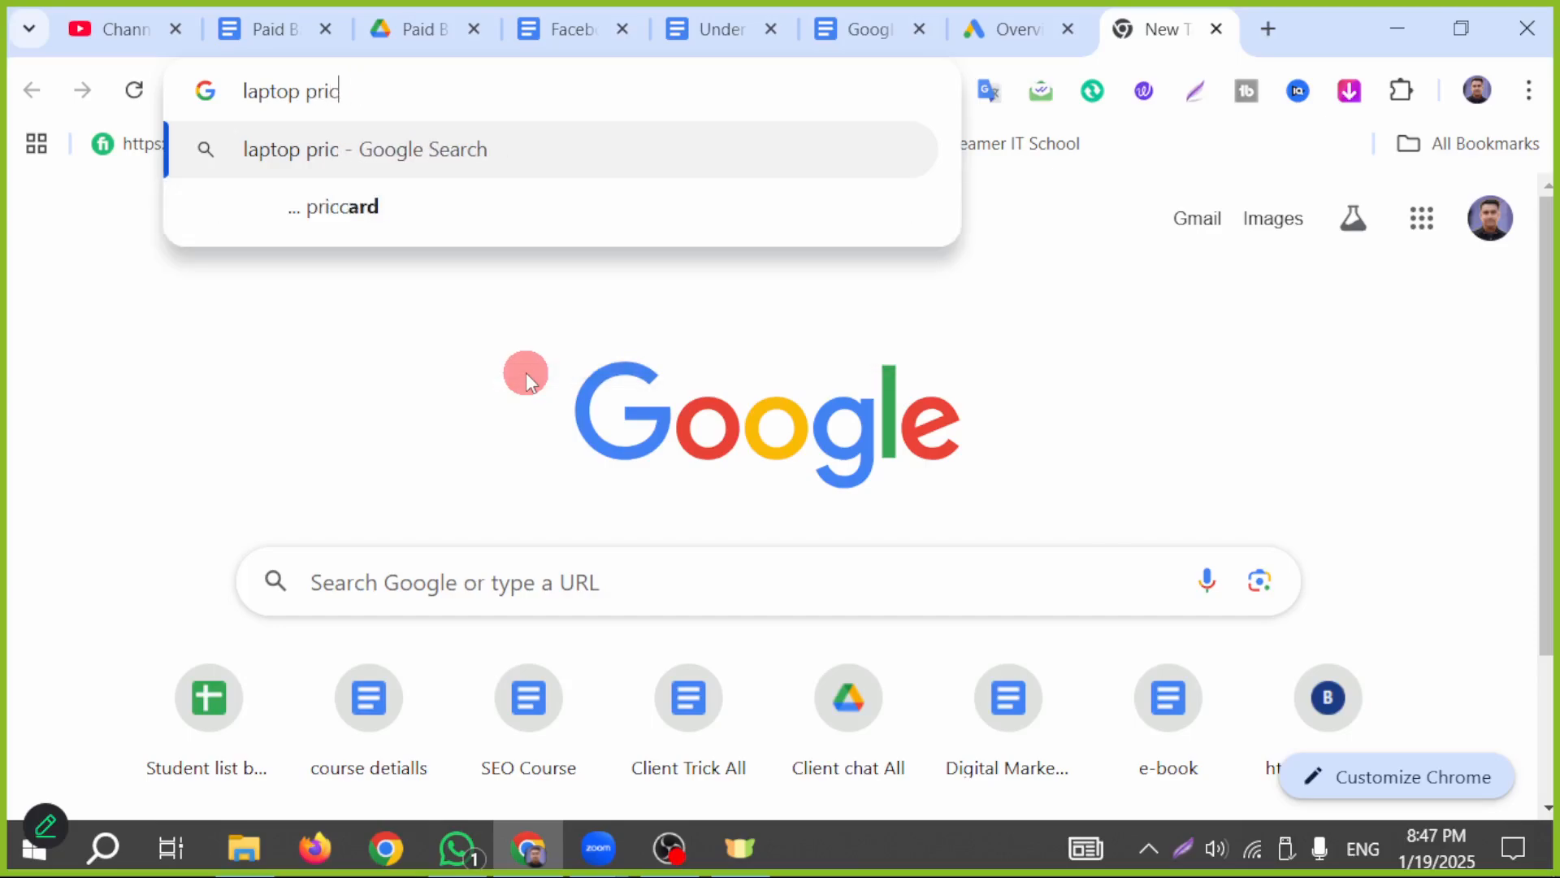
{"action": "type", "text": "e in usa"}
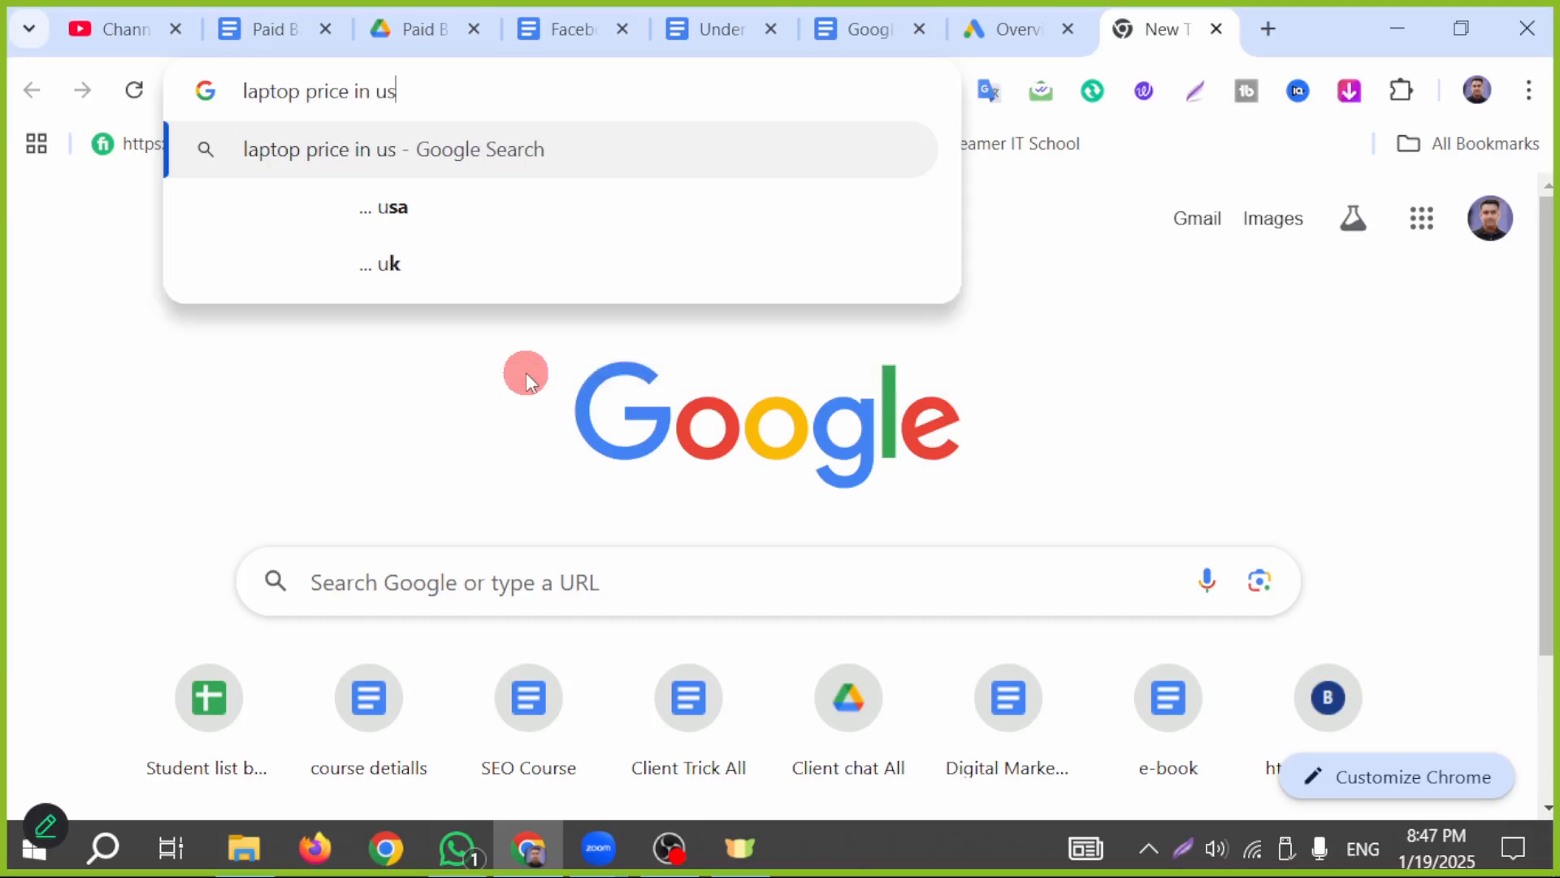
{"action": "key", "text": "Return"}
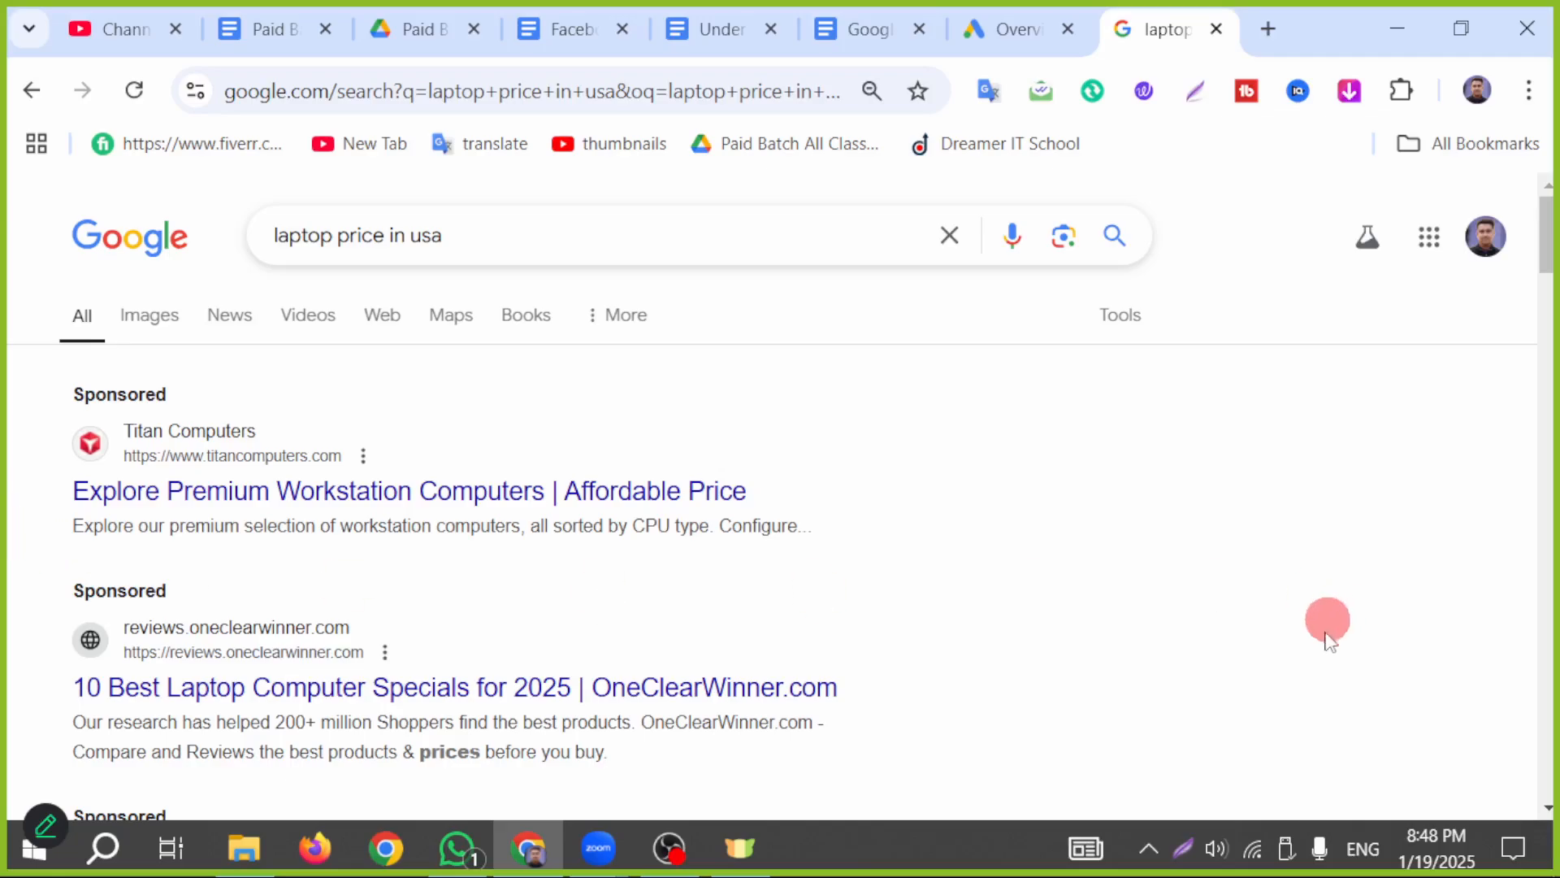
- Point red arrows at the first two Sponsored labels in a screen capture and close it without saving
{"action": "left_click", "coordinate": [1183, 850]}
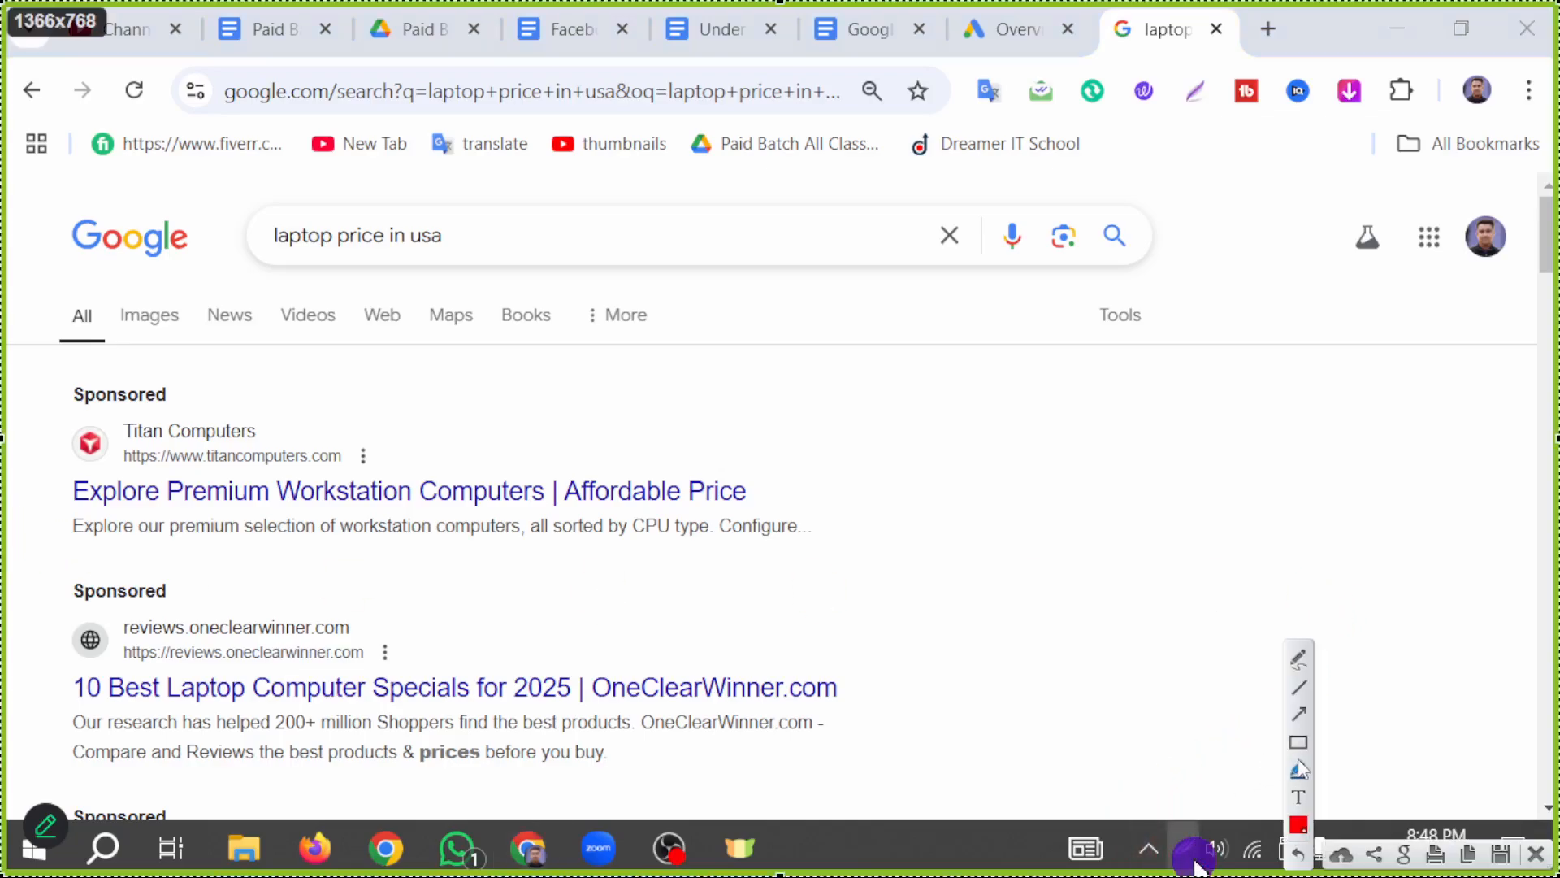
{"action": "left_click", "coordinate": [1297, 715]}
{"action": "mouse_move", "coordinate": [61, 219]}
{"action": "left_mouse_down"}
{"action": "mouse_move", "coordinate": [132, 349]}
{"action": "mouse_move", "coordinate": [130, 392]}
{"action": "left_mouse_up"}
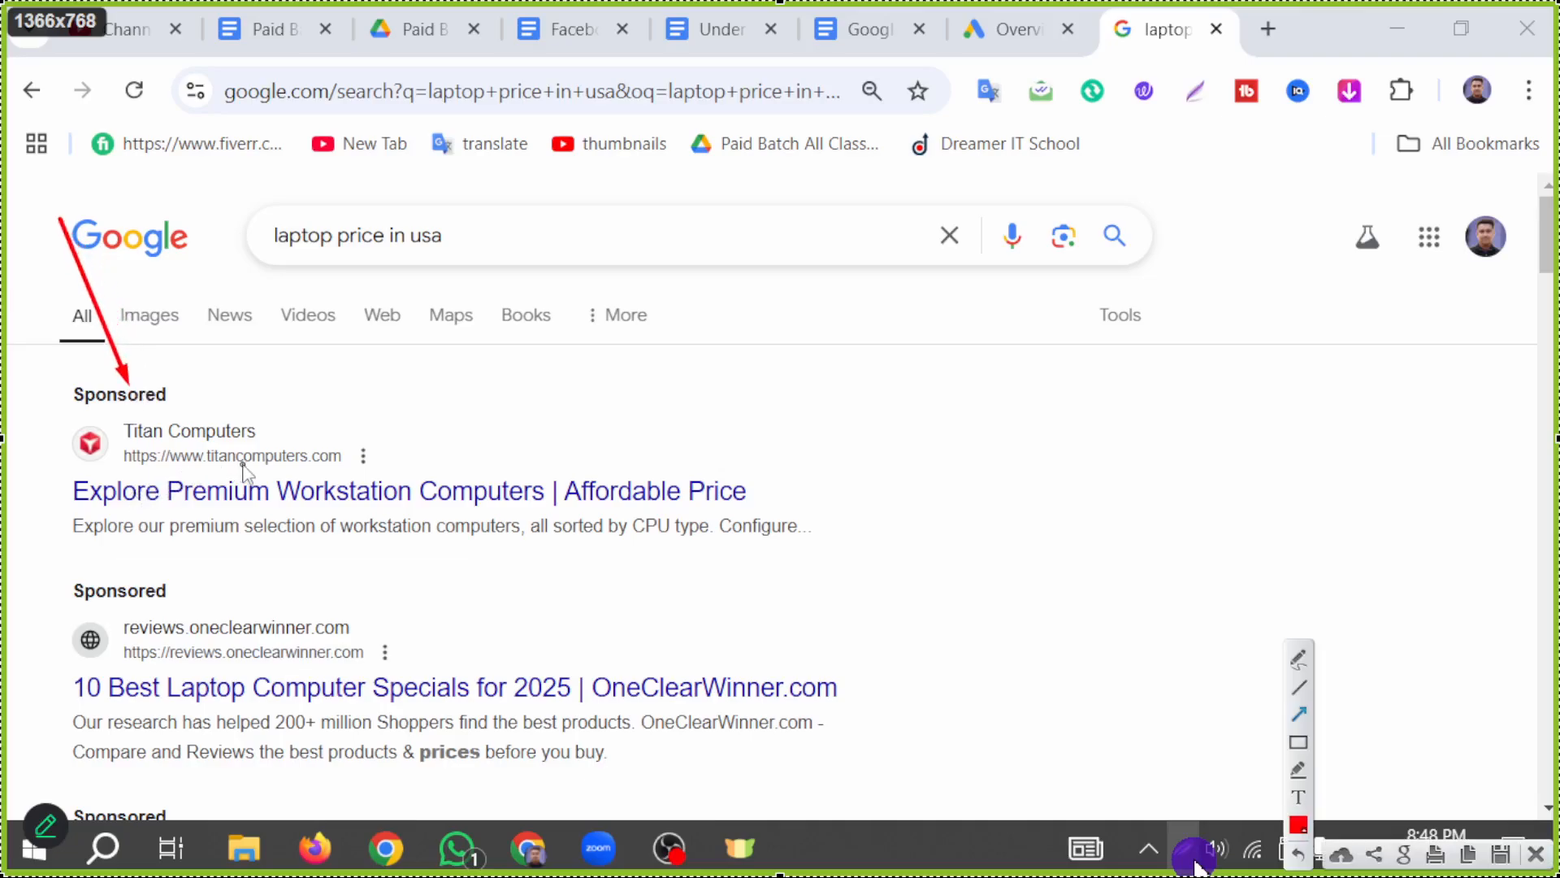
{"action": "mouse_move", "coordinate": [24, 465]}
{"action": "left_mouse_down"}
{"action": "mouse_move", "coordinate": [59, 553]}
{"action": "mouse_move", "coordinate": [91, 570]}
{"action": "left_mouse_up"}
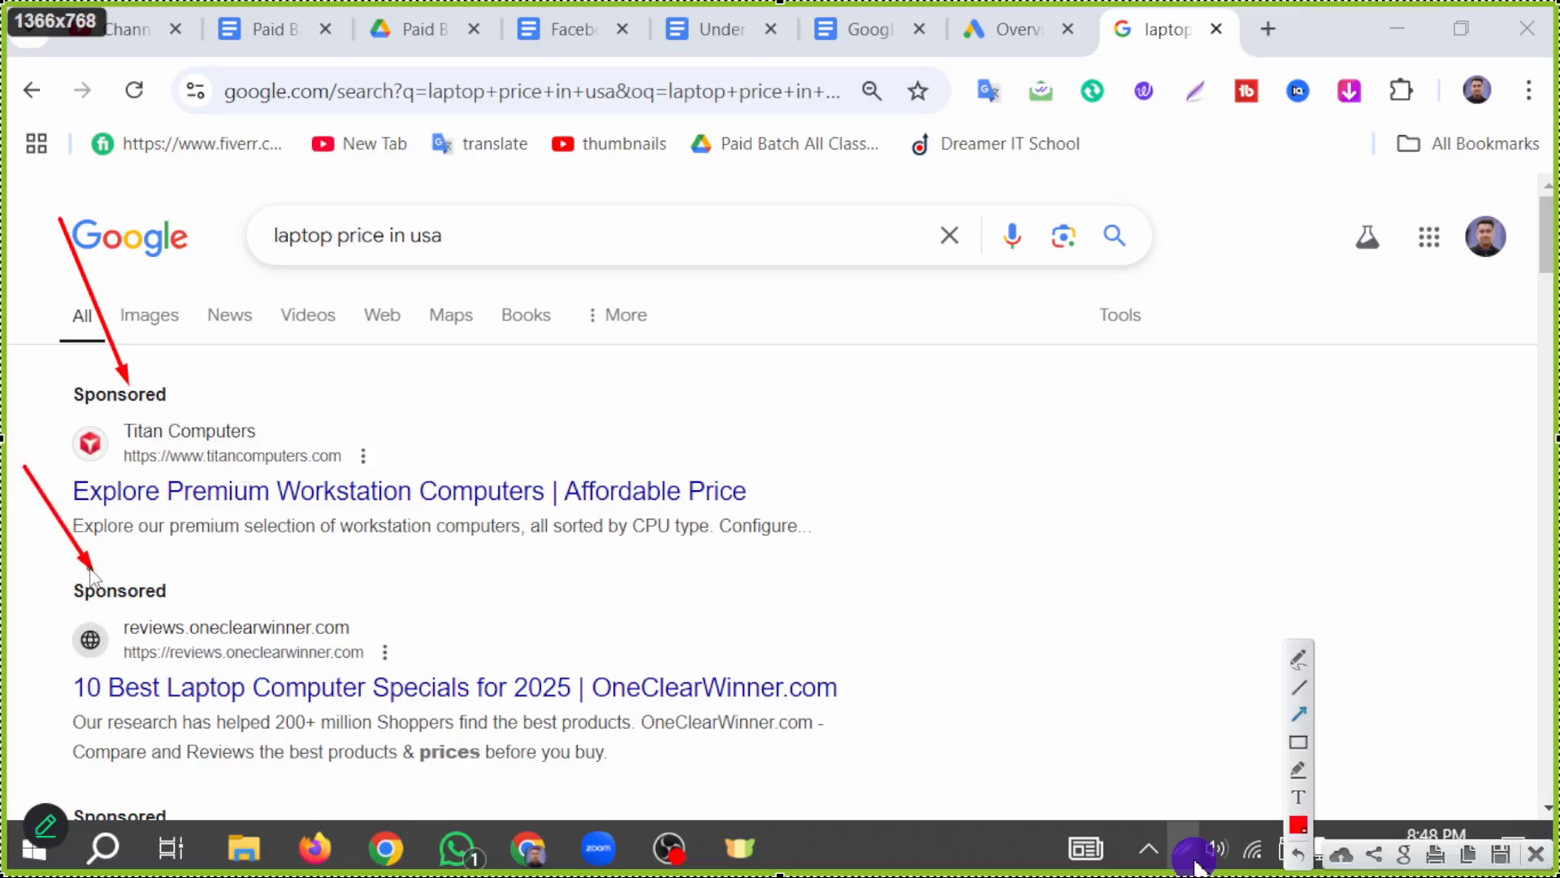
{"action": "left_click", "coordinate": [1536, 853]}
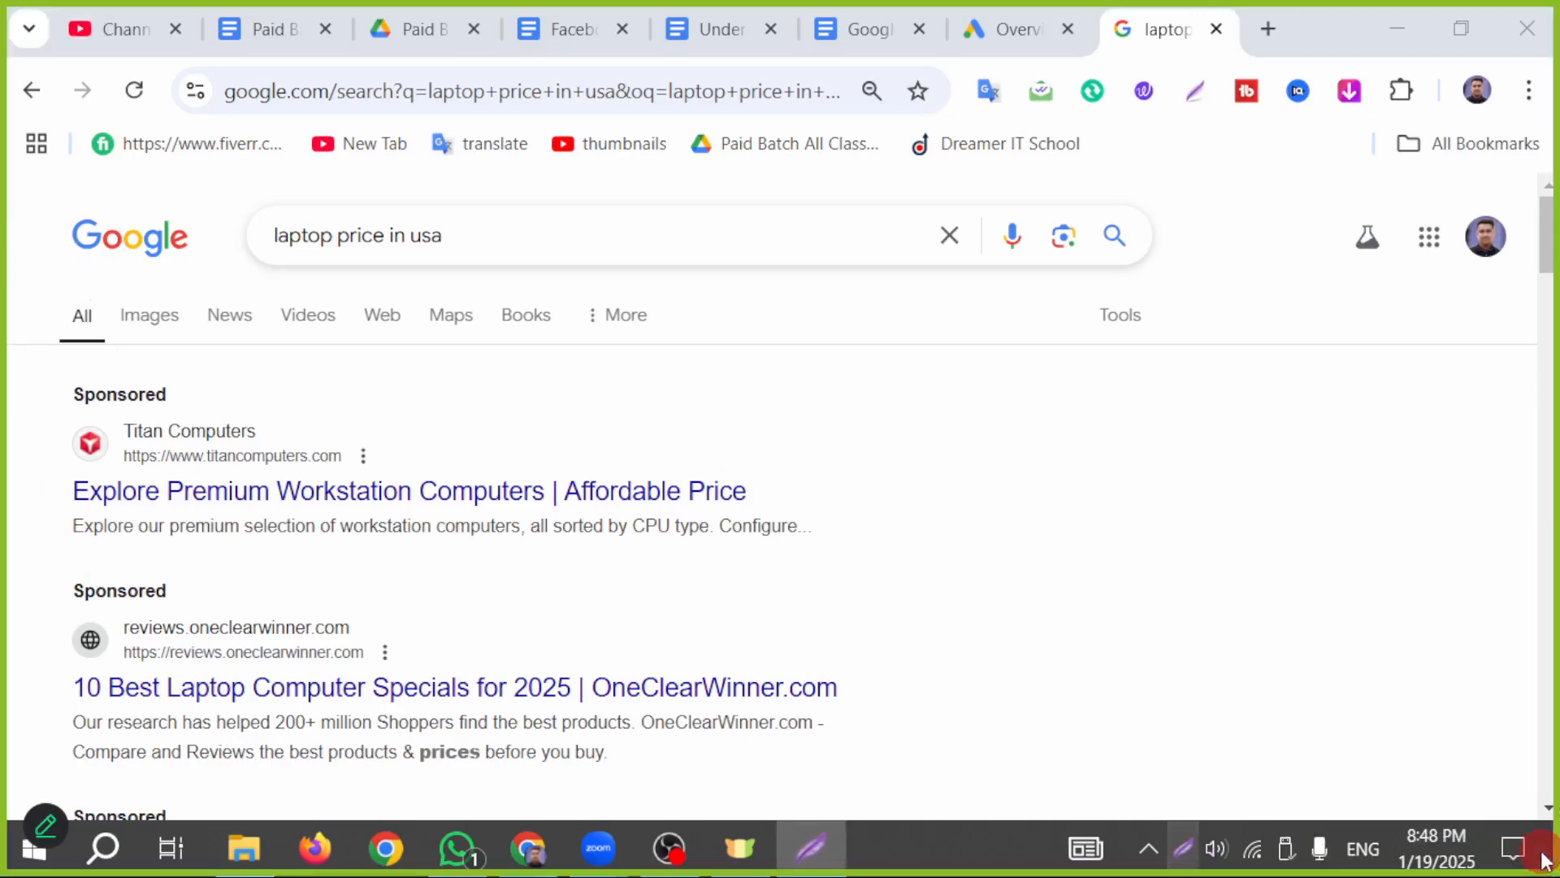
- Point a red arrow at the "laptop price in usa" query in a new screen capture and discard the capture
{"action": "left_click", "coordinate": [1185, 848]}
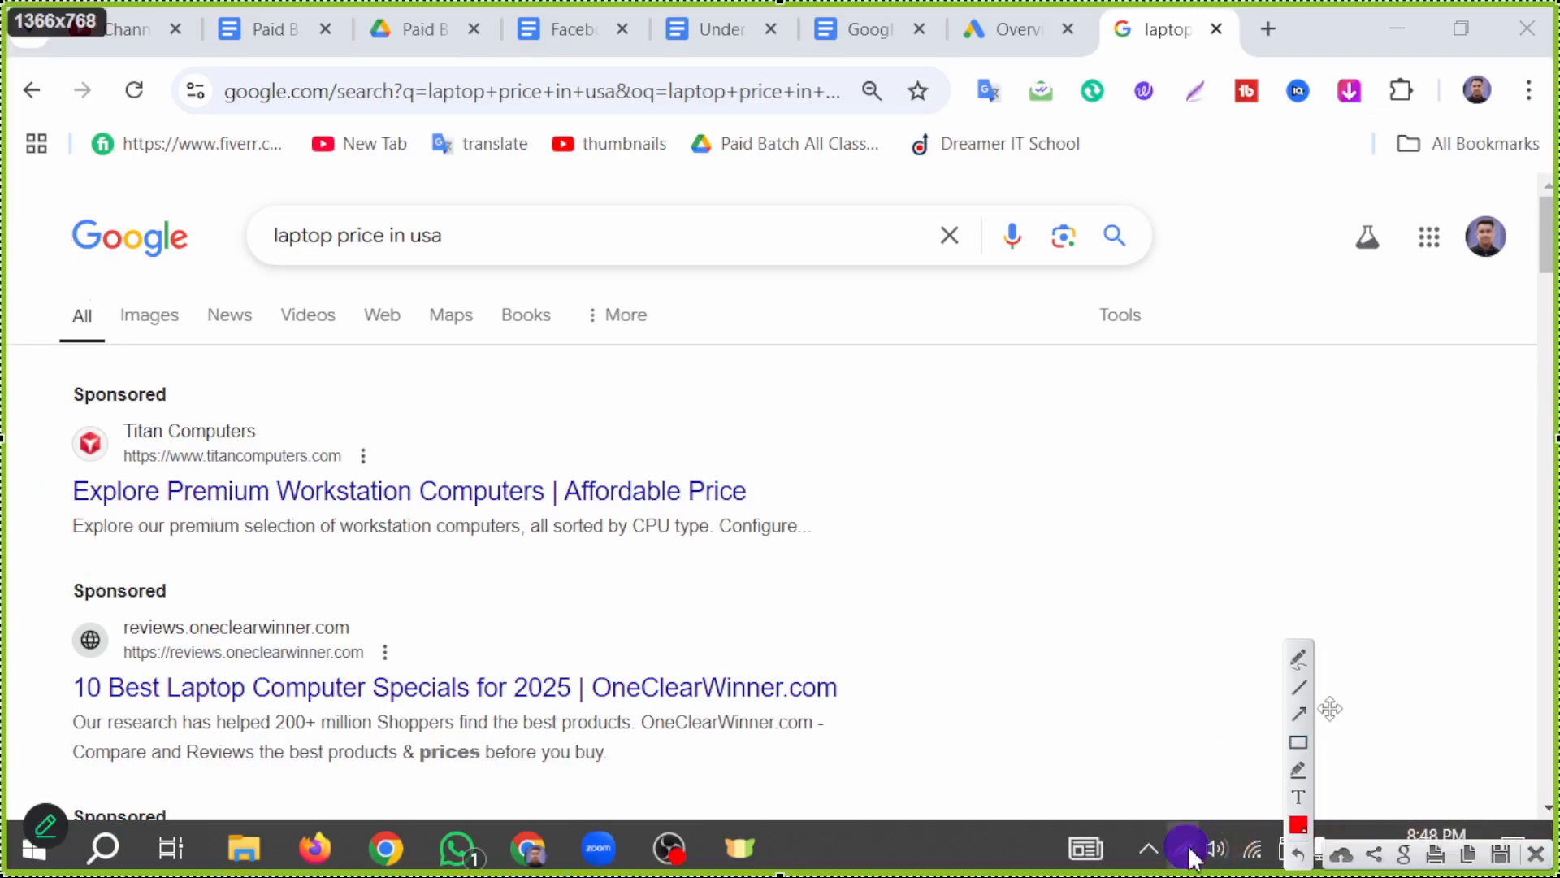
{"action": "left_click", "coordinate": [1301, 717]}
{"action": "left_click_drag", "start_coordinate": [734, 747], "coordinate": [406, 264]}
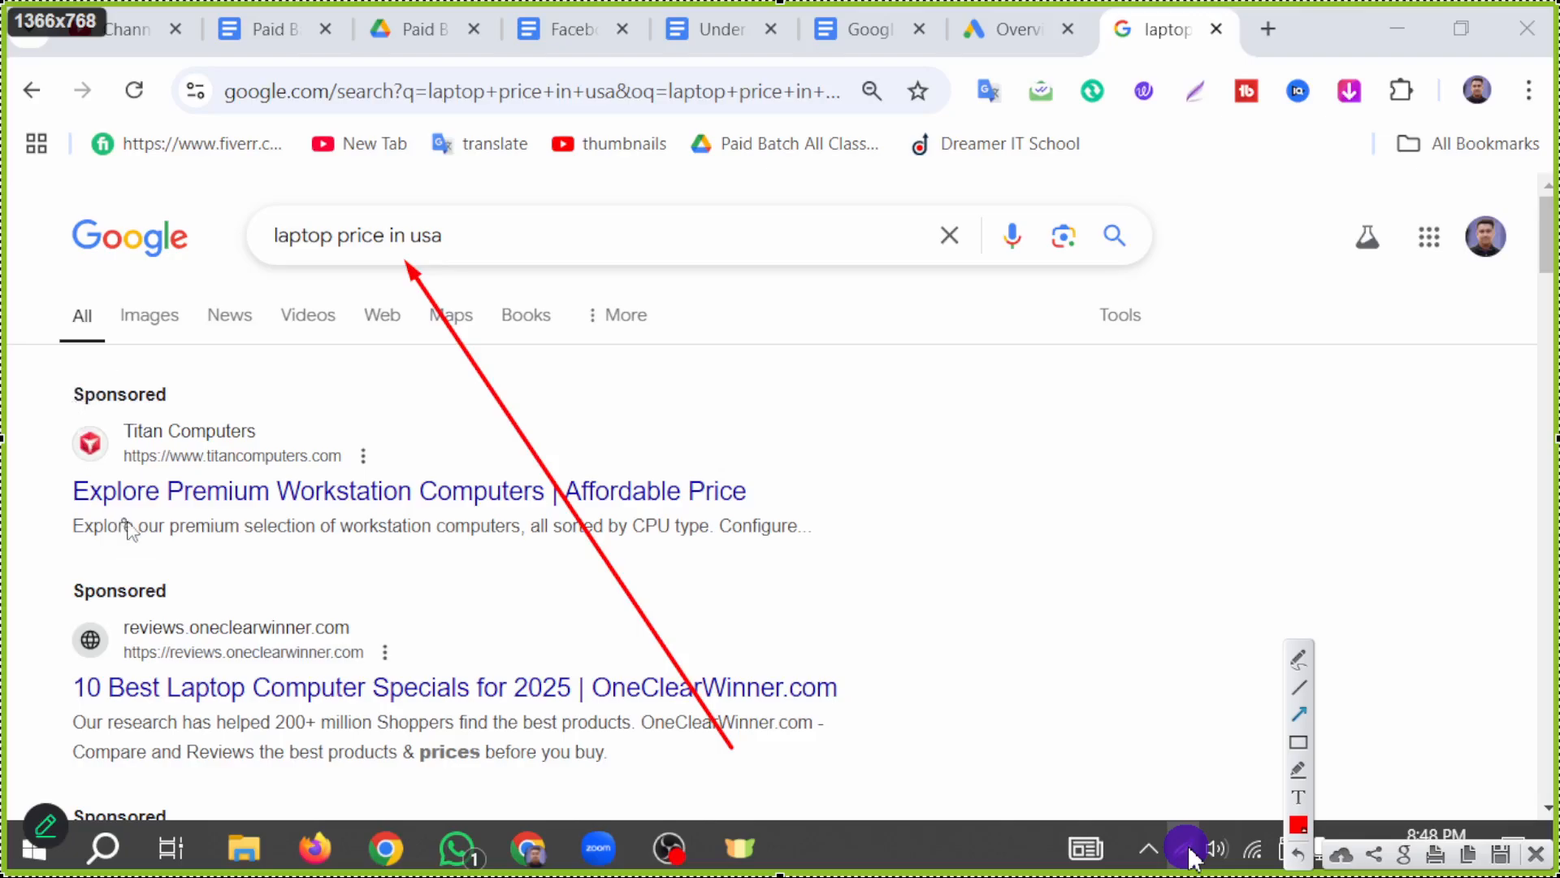
{"action": "left_click", "coordinate": [1534, 859]}
- Search Google for "what is google ads" and look through the overview and the results for sponsored entries
{"action": "left_click_drag", "start_coordinate": [488, 227], "coordinate": [202, 245]}
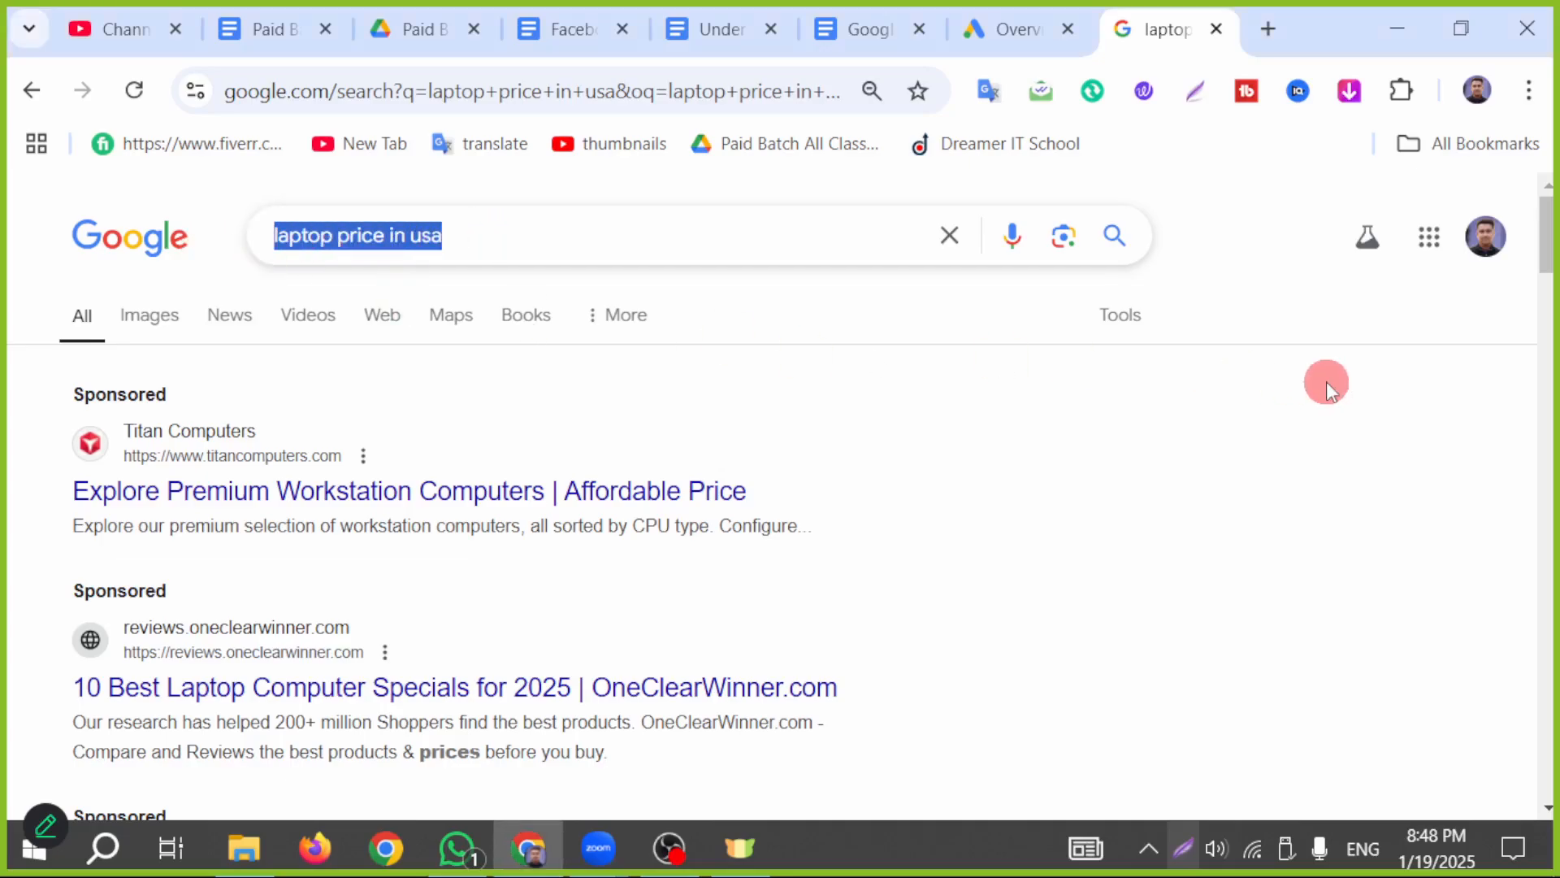
{"action": "type", "text": "what is"}
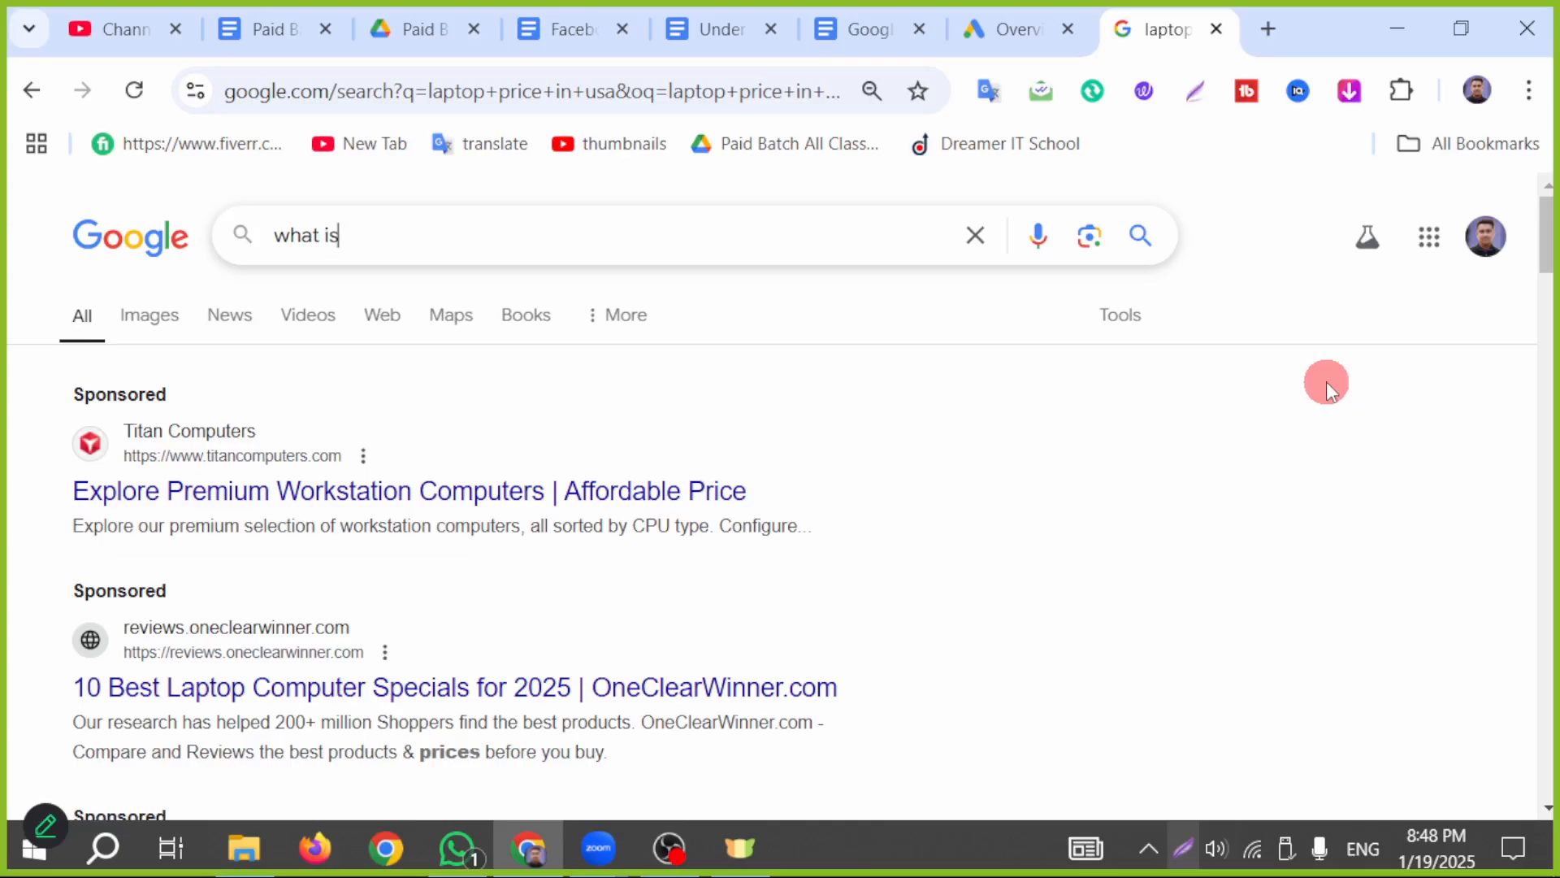
{"action": "type", "text": " google ad"}
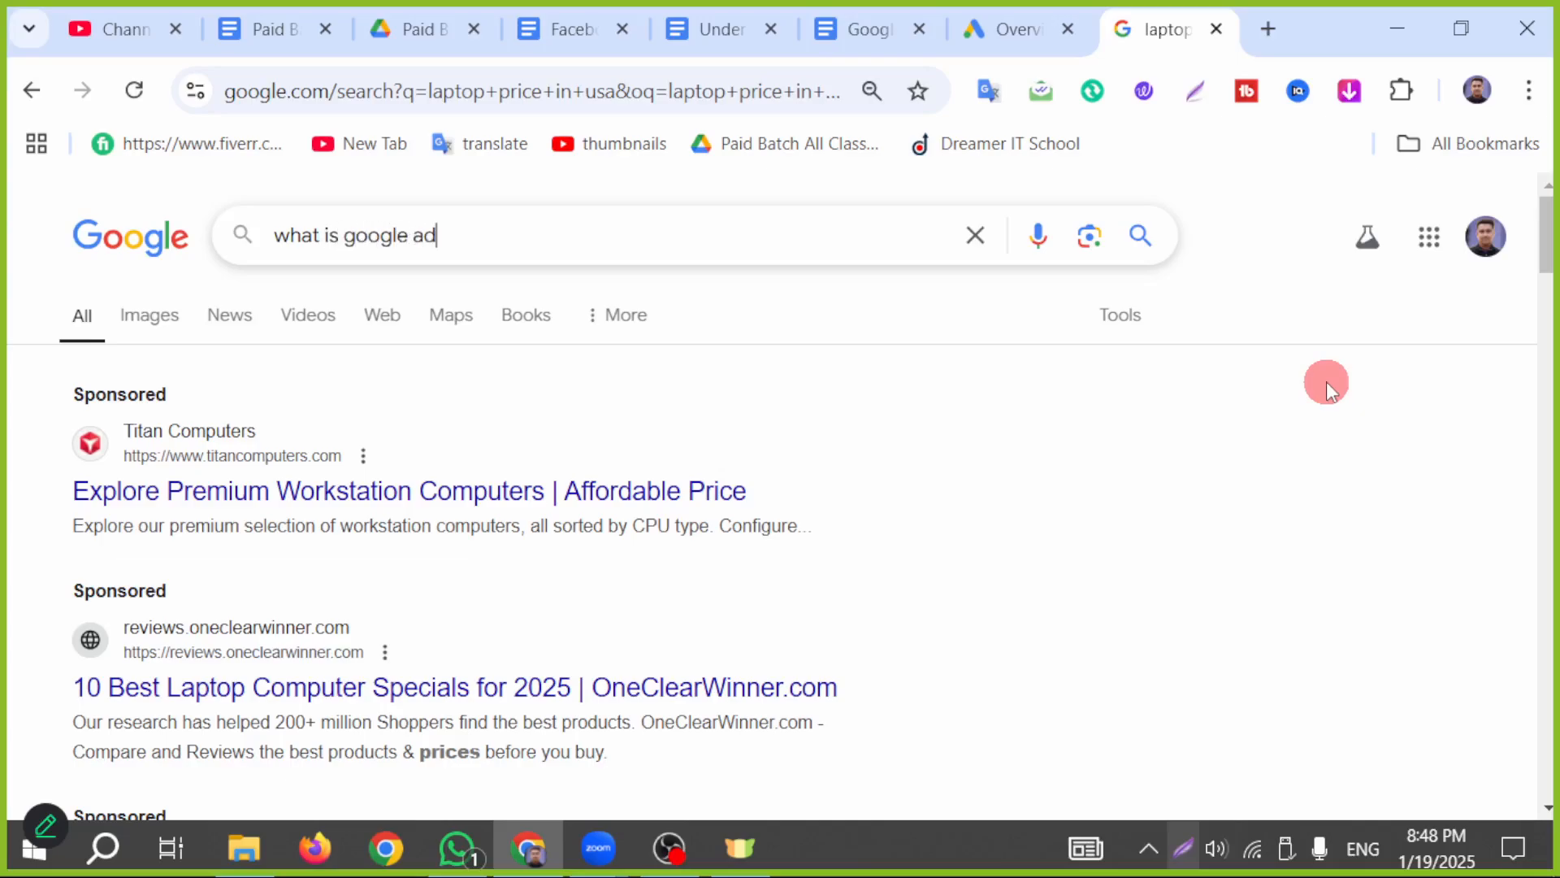
{"action": "type", "text": "s"}
{"action": "key", "text": "Return"}
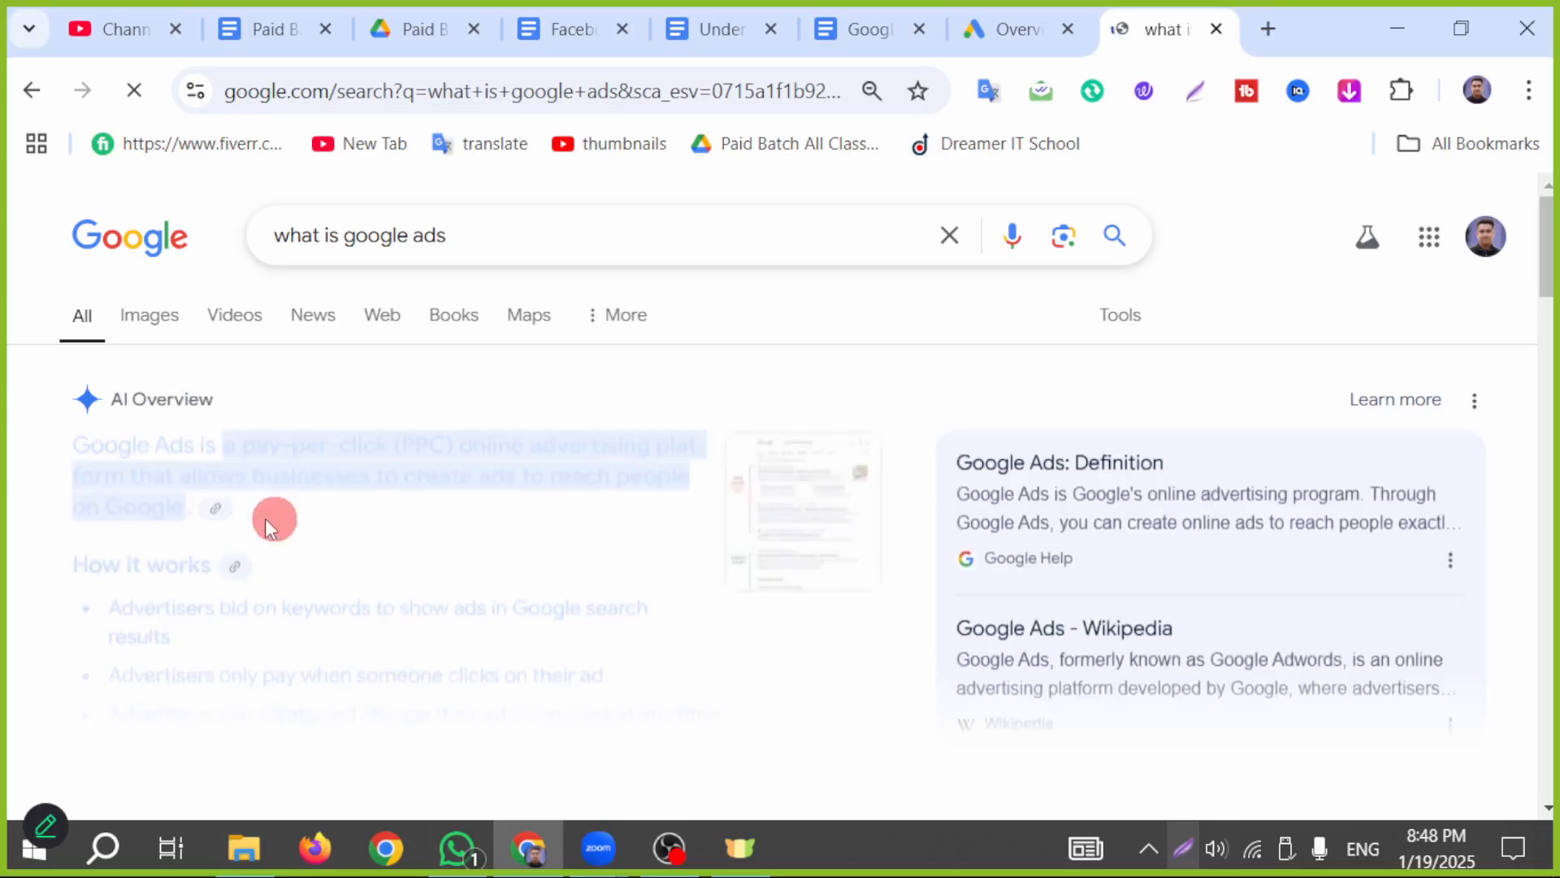
{"action": "scroll", "coordinate": [422, 442], "scroll_direction": "down", "scroll_amount": 10}
{"action": "scroll", "coordinate": [422, 442], "scroll_direction": "up", "scroll_amount": 3}
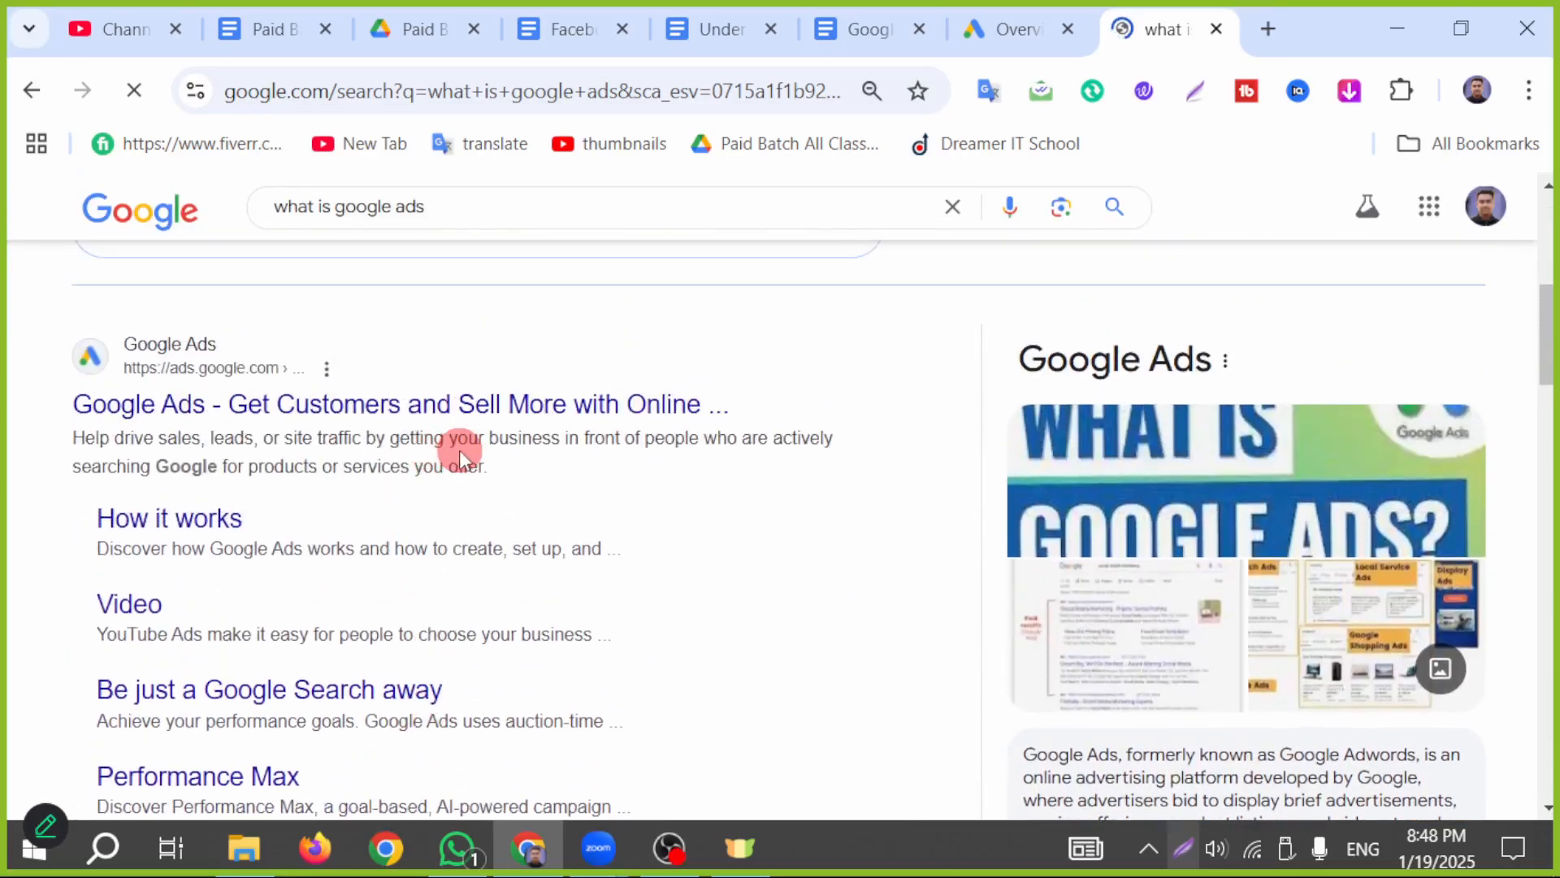
{"action": "scroll", "coordinate": [460, 450], "scroll_direction": "up", "scroll_amount": 2}
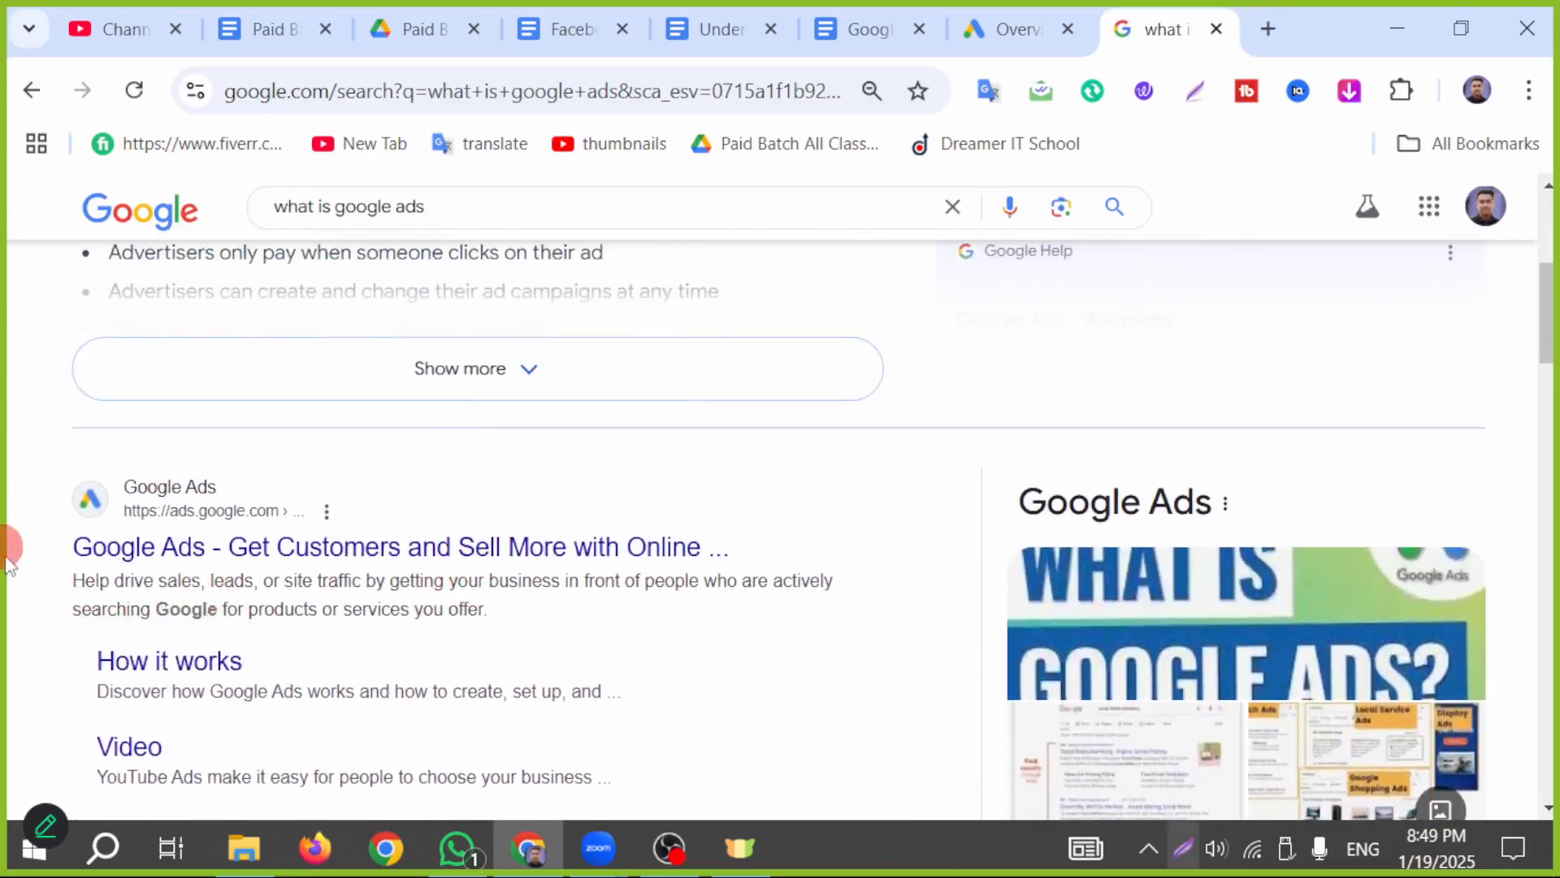
{"action": "scroll", "coordinate": [179, 528], "scroll_direction": "up", "scroll_amount": 5}
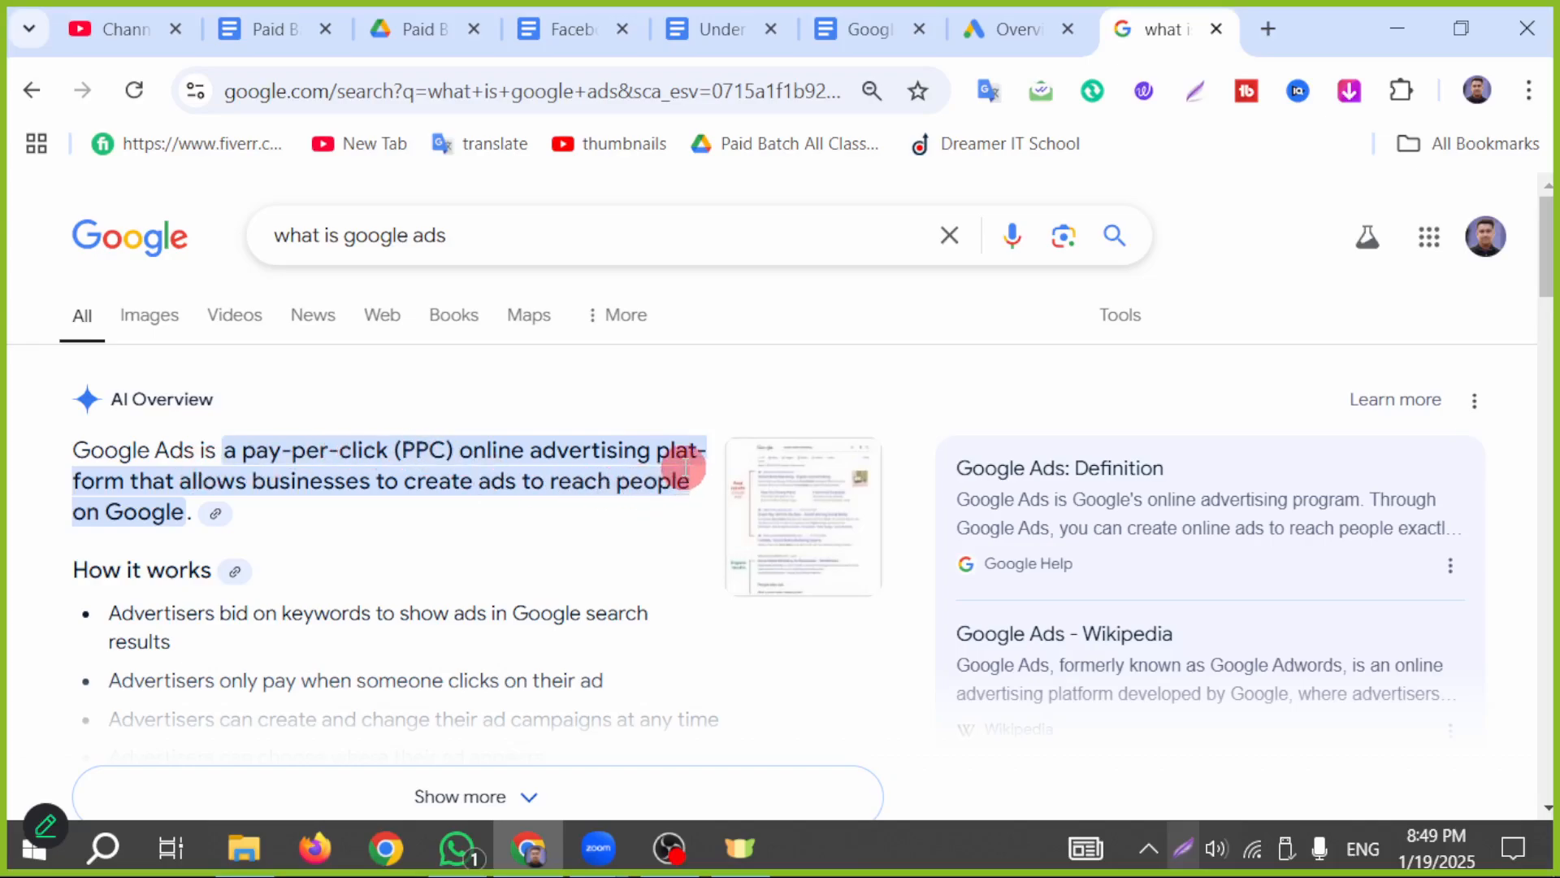
- Replace the search query with "ঢাকা কত কিলোমিটার দূরে রাজশাহি থেকে" and run the search
{"action": "left_click_drag", "start_coordinate": [459, 234], "coordinate": [296, 234]}
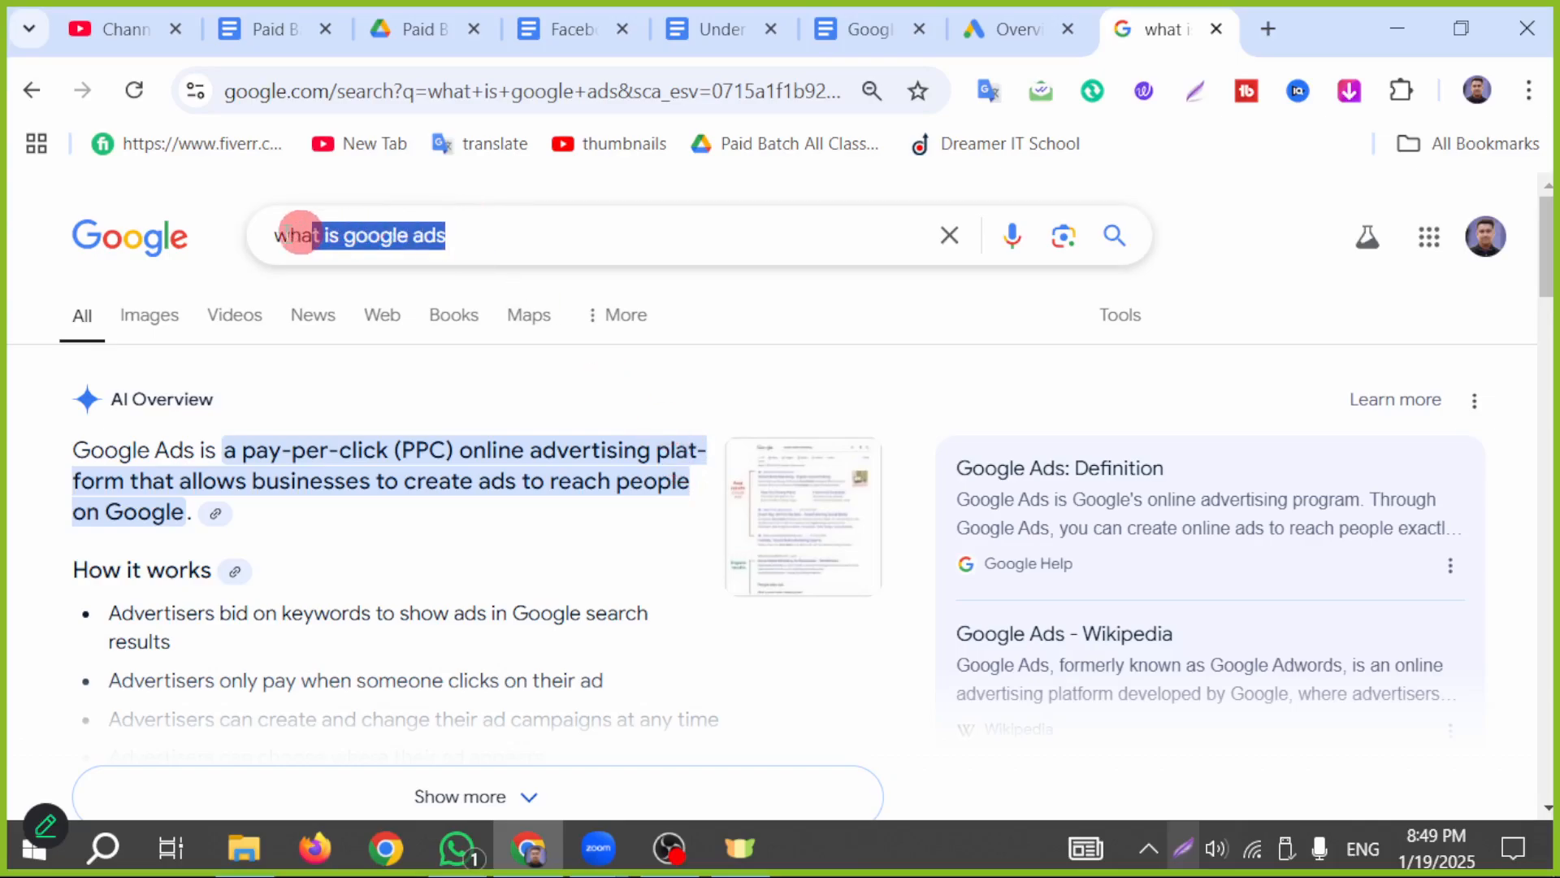
{"action": "left_click", "coordinate": [475, 235]}
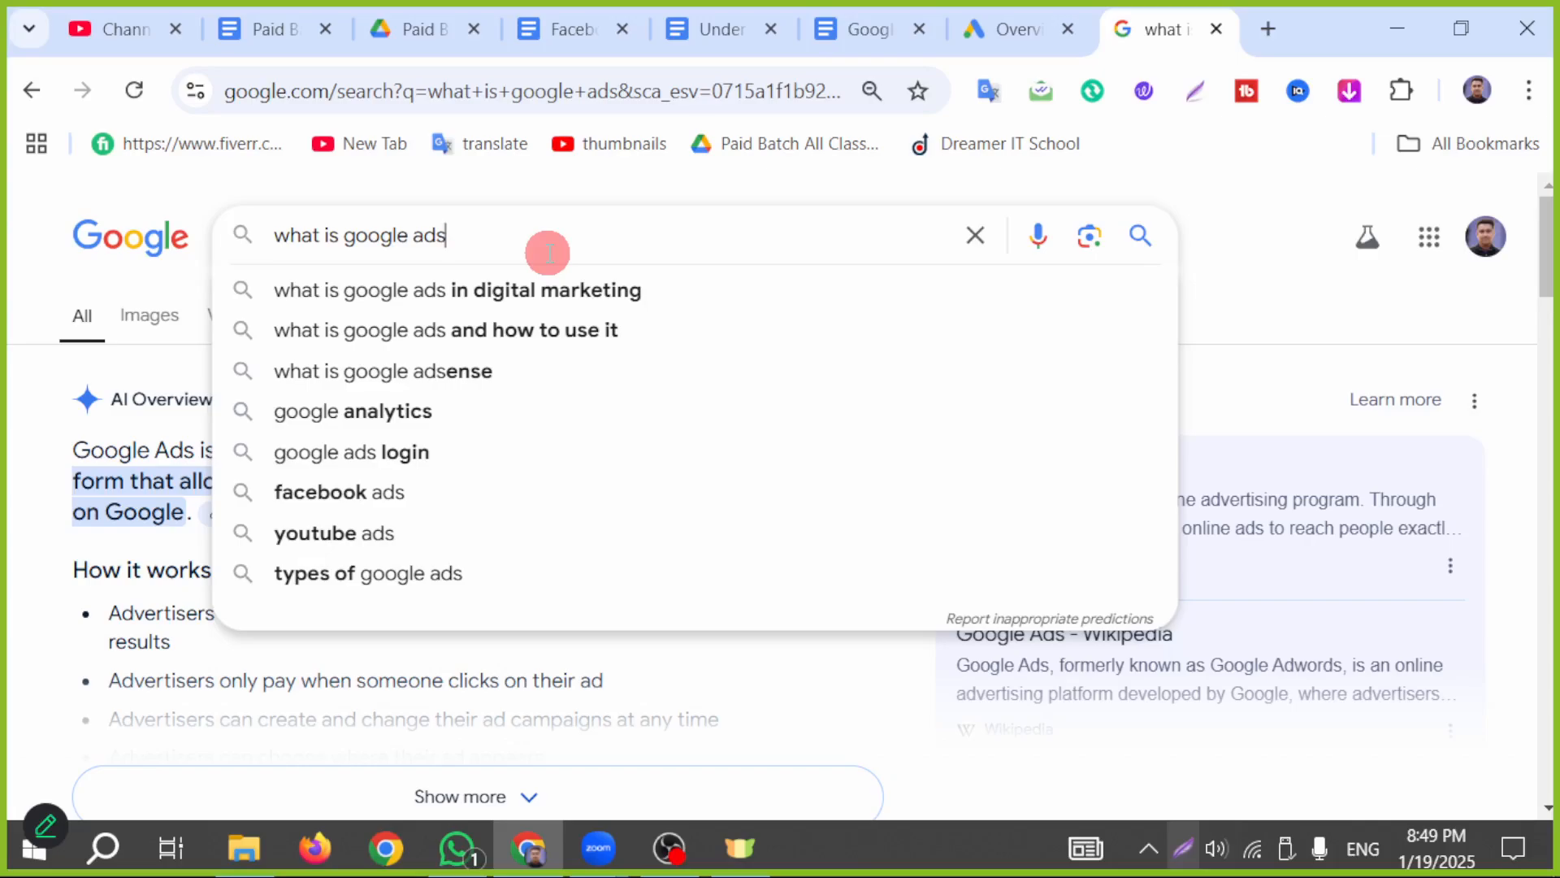
{"action": "left_click_drag", "start_coordinate": [536, 248], "coordinate": [250, 251]}
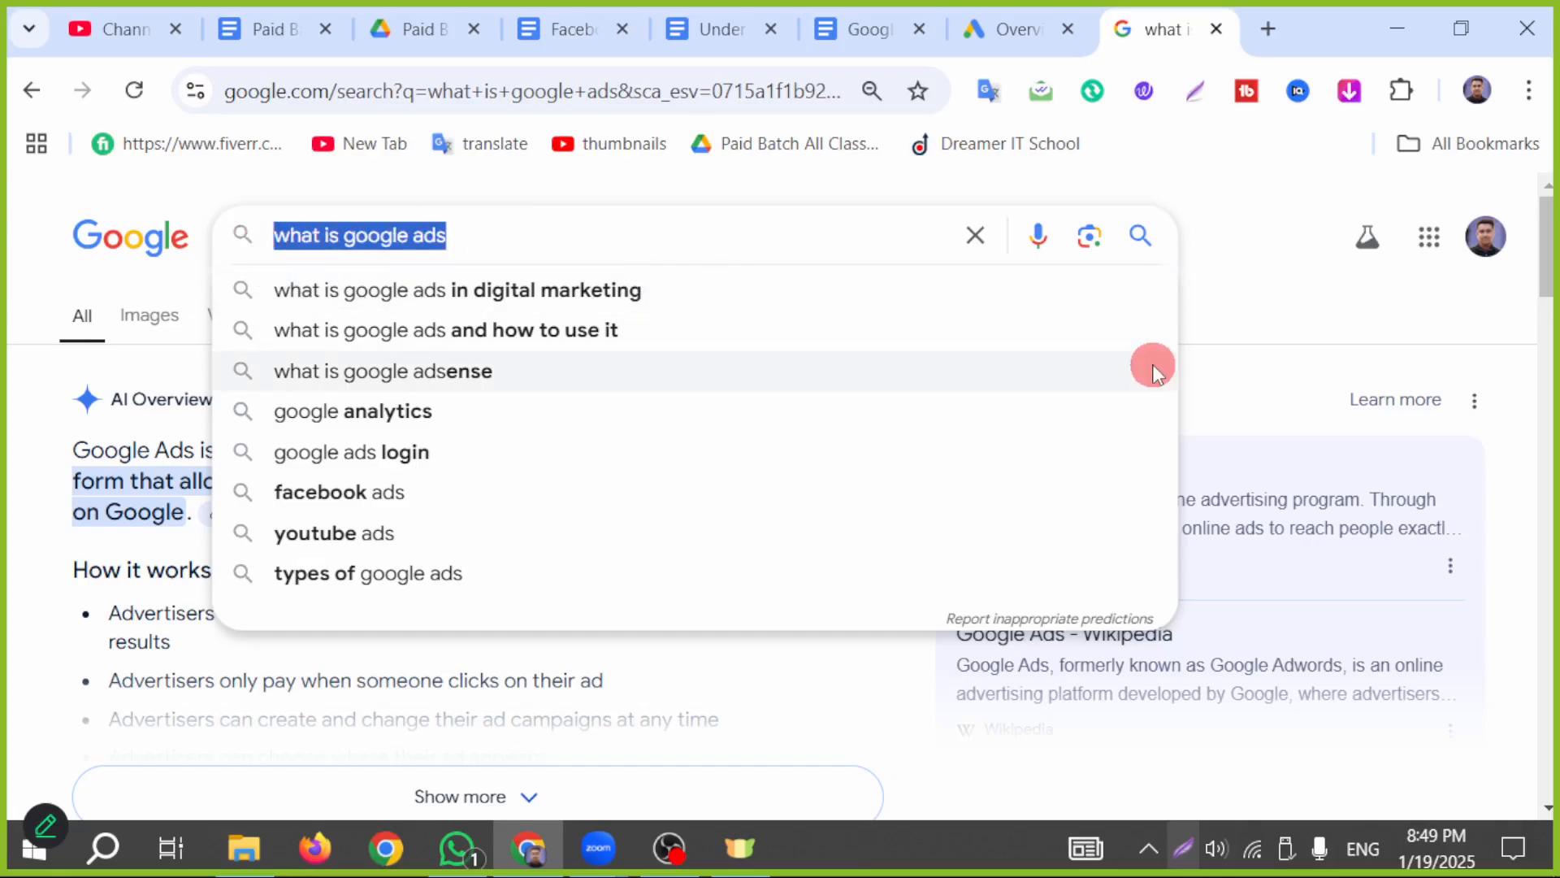
{"action": "type", "text": "dh"}
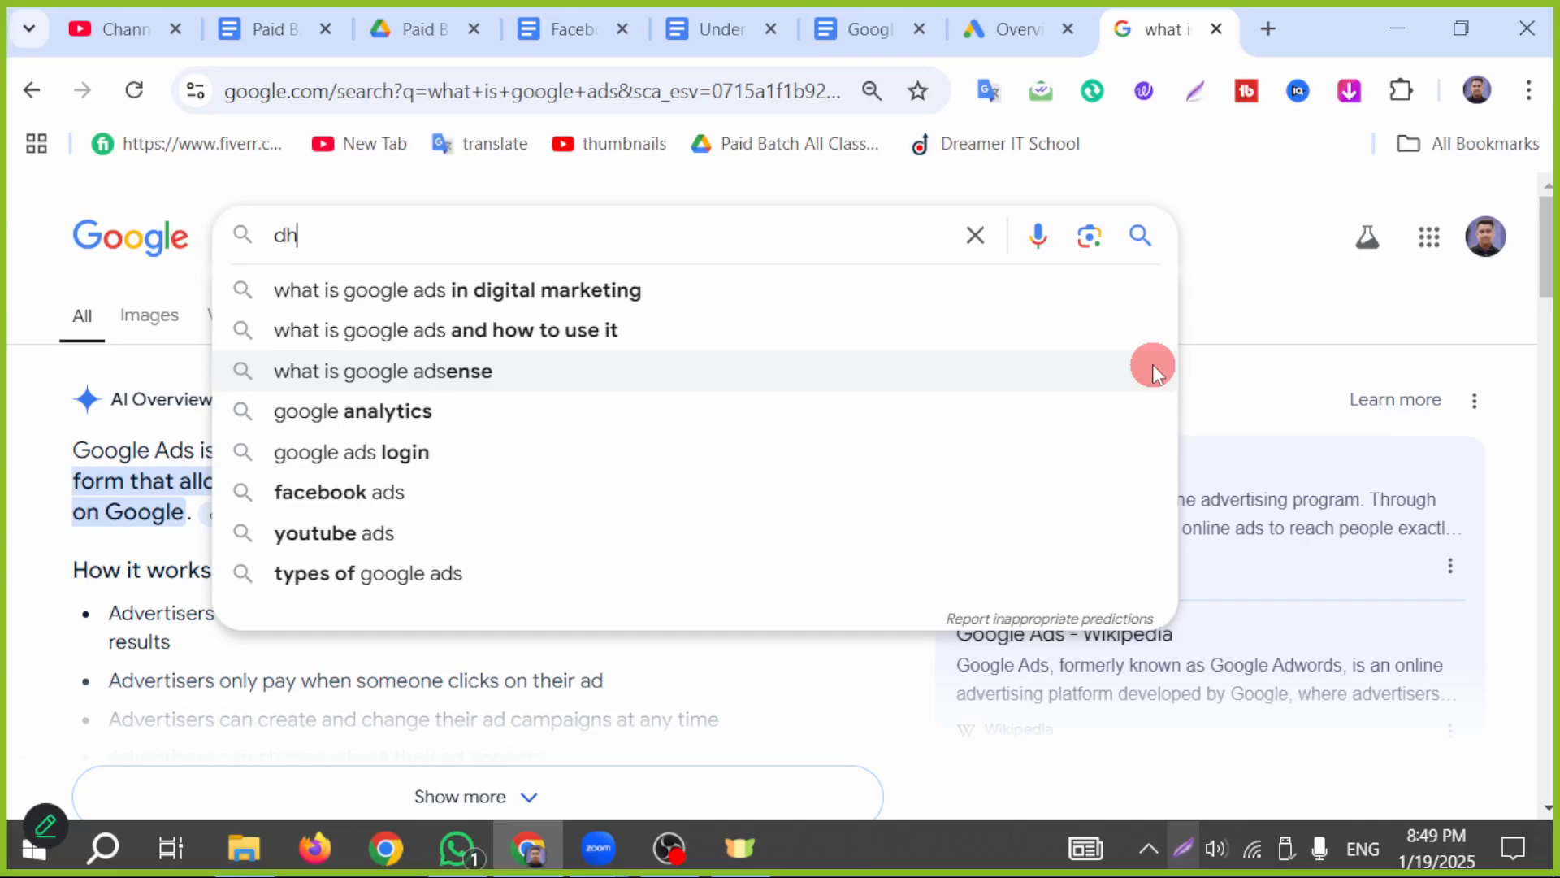
{"action": "key", "text": "BackSpace"}
{"action": "key", "text": "BackSpace"}
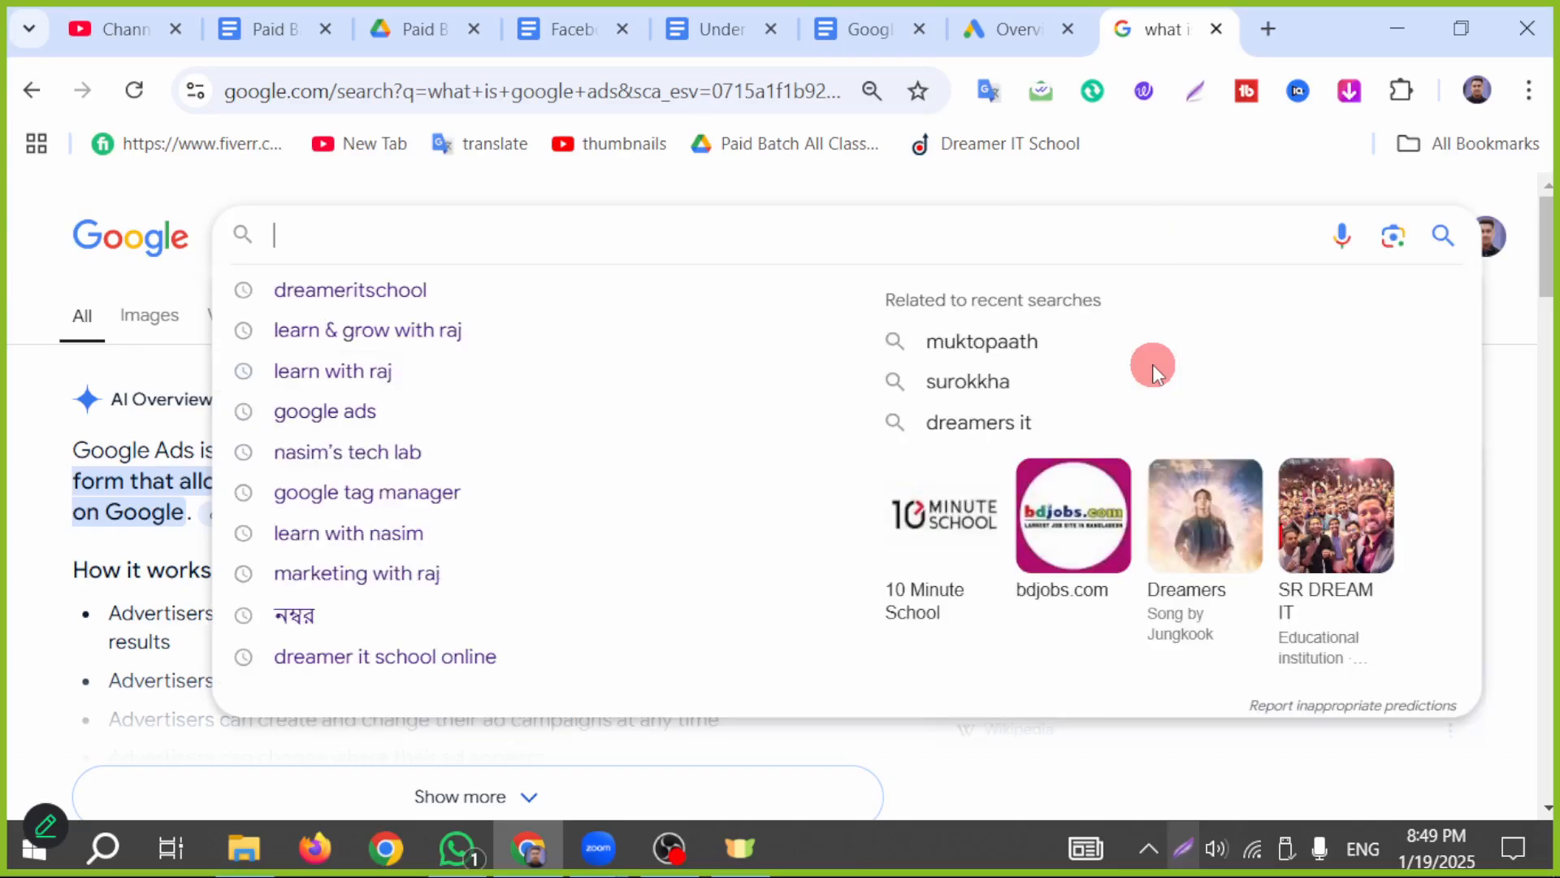
{"action": "type", "text": "ড"}
{"action": "key", "text": "BackSpace"}
{"action": "type", "text": "ড"}
{"action": "key", "text": "BackSpace"}
{"action": "type", "text": "ঢক"}
{"action": "type", "text": "কা কত"}
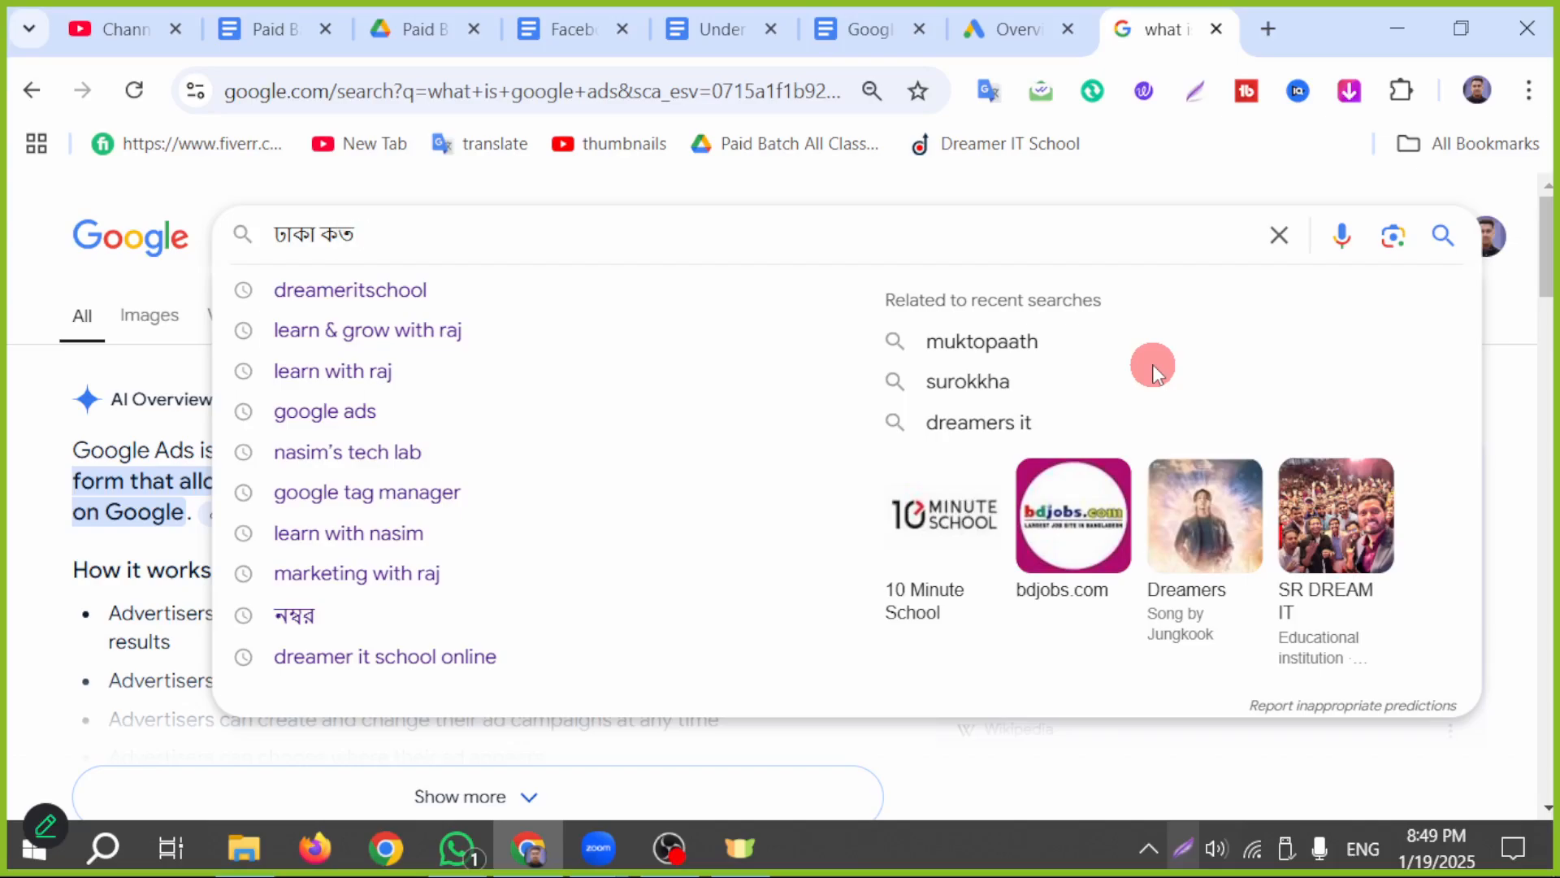
{"action": "type", "text": "কি"}
{"action": "key", "text": "BackSpace"}
{"action": "key", "text": "BackSpace"}
{"action": "key", "text": "Escape"}
{"action": "type", "text": "কি"}
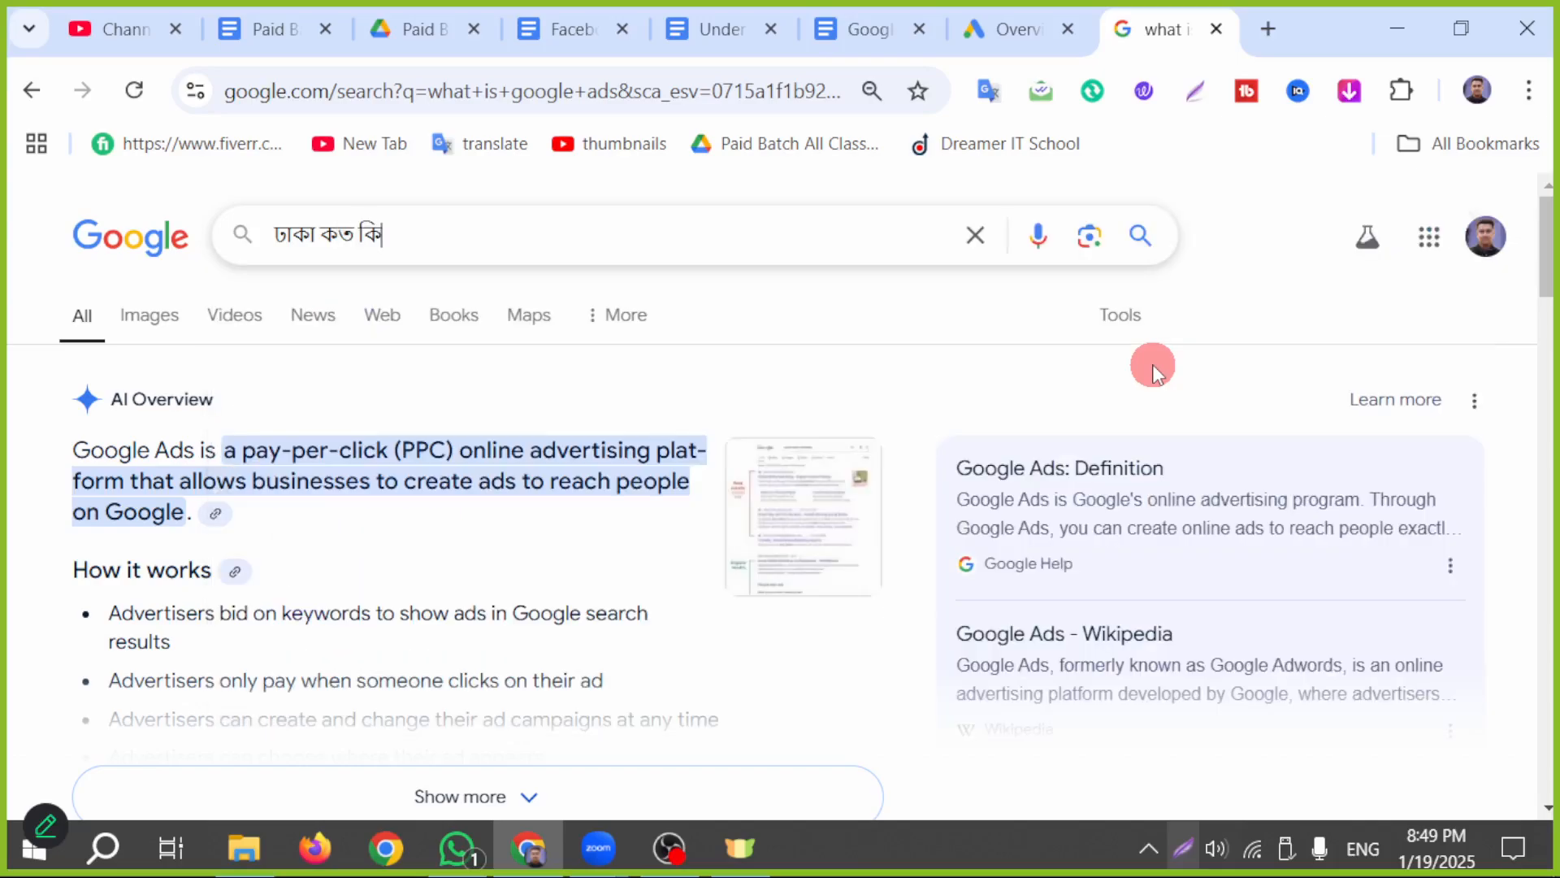
{"action": "type", "text": "লোমিটার দূরে"}
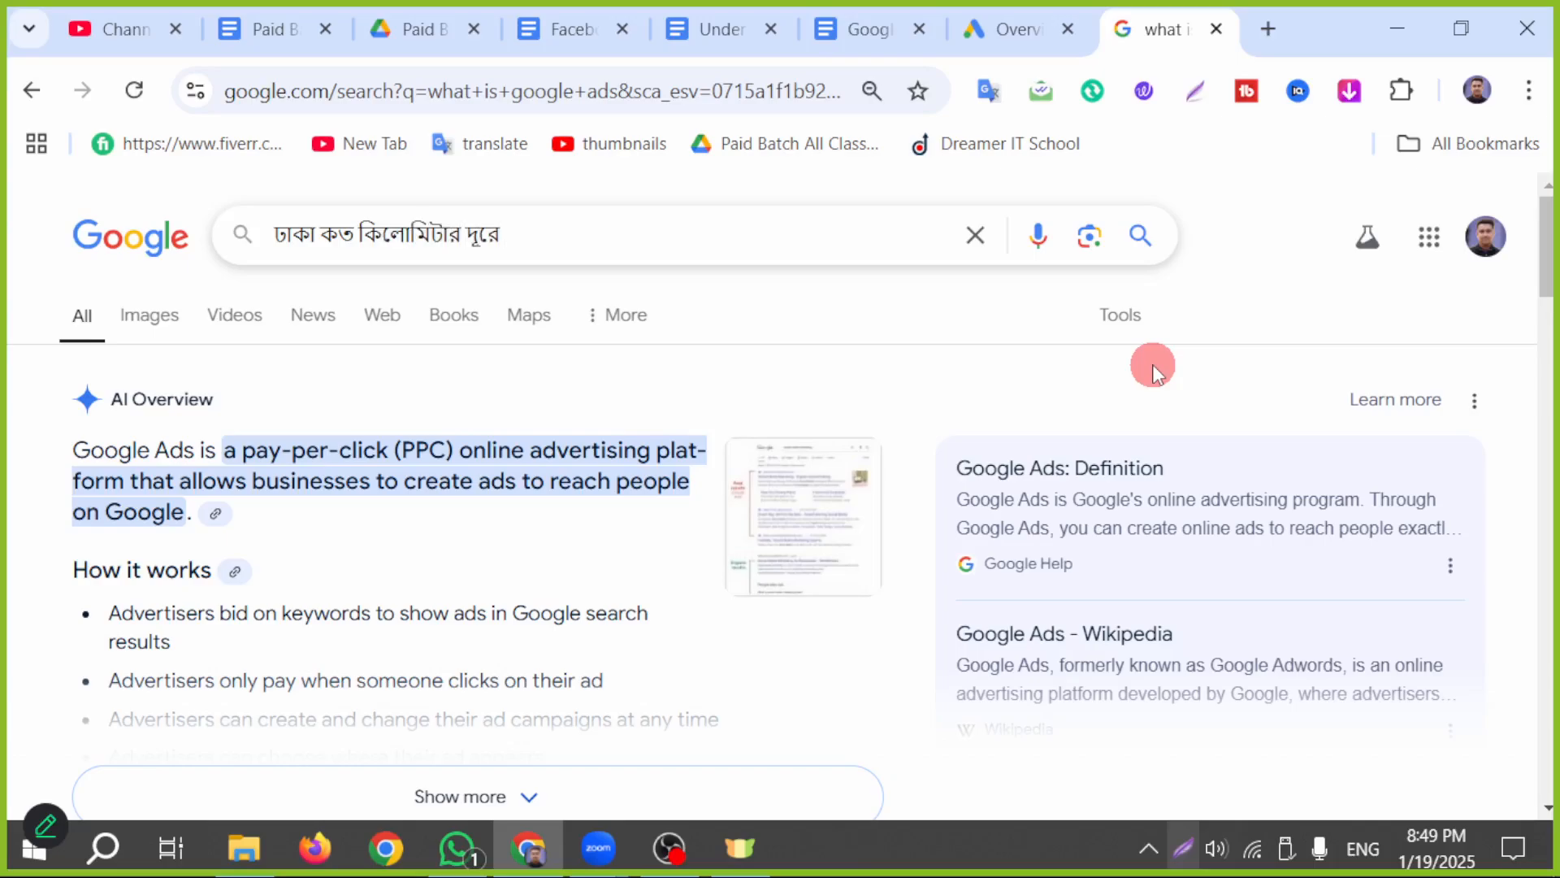
{"action": "type", "text": " রাজশাহি দে"}
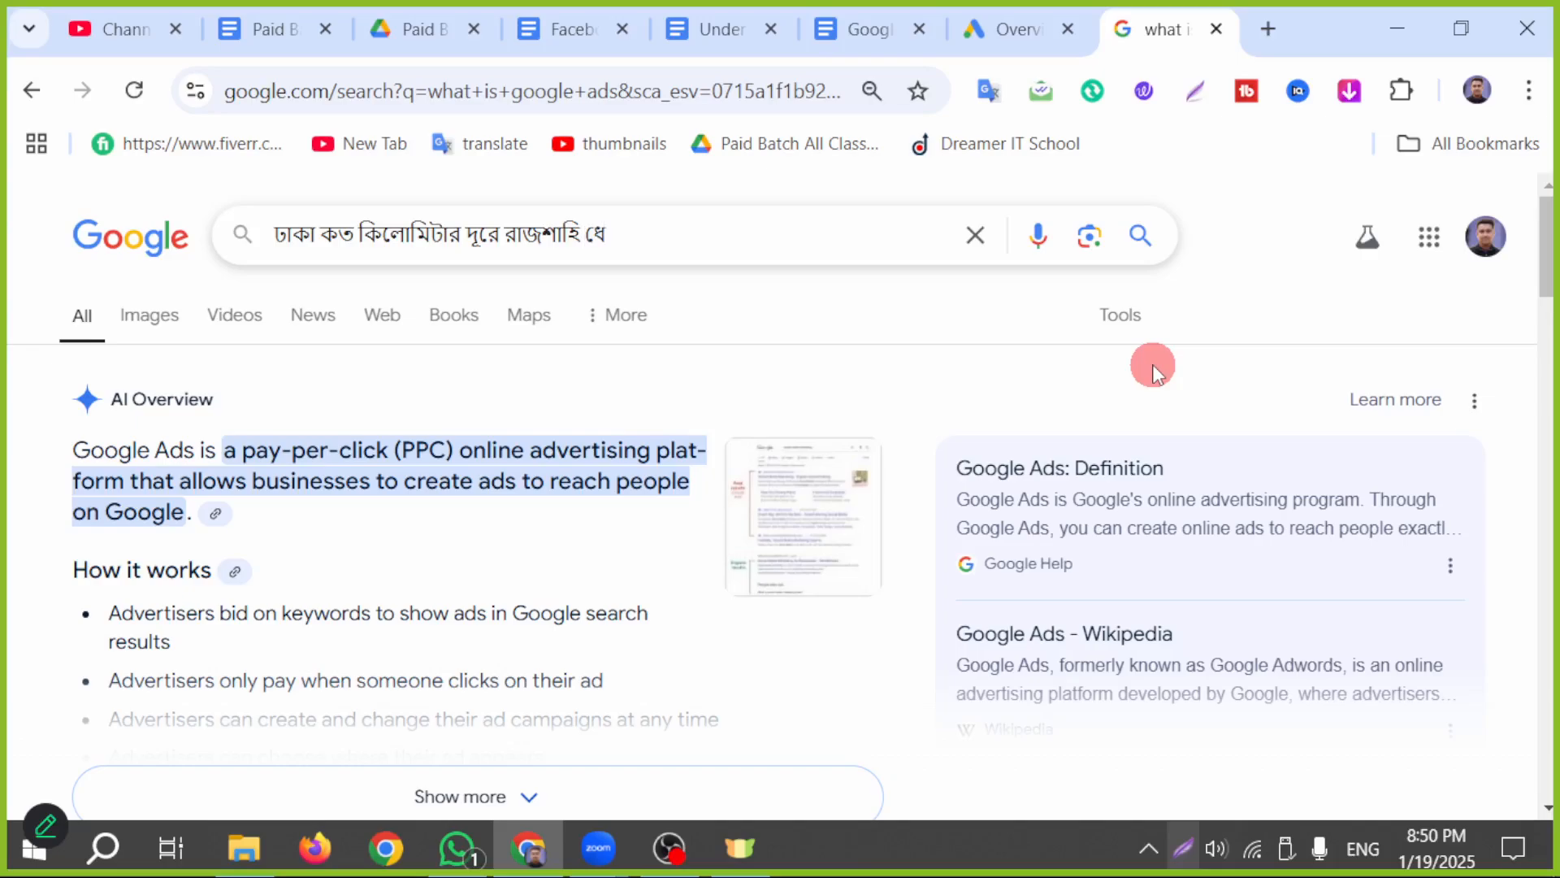
{"action": "type", "text": "থৈ"}
{"action": "key", "text": "BackSpace"}
{"action": "key", "text": "BackSpace"}
{"action": "type", "text": "থেকে"}
{"action": "key", "text": "Return"}
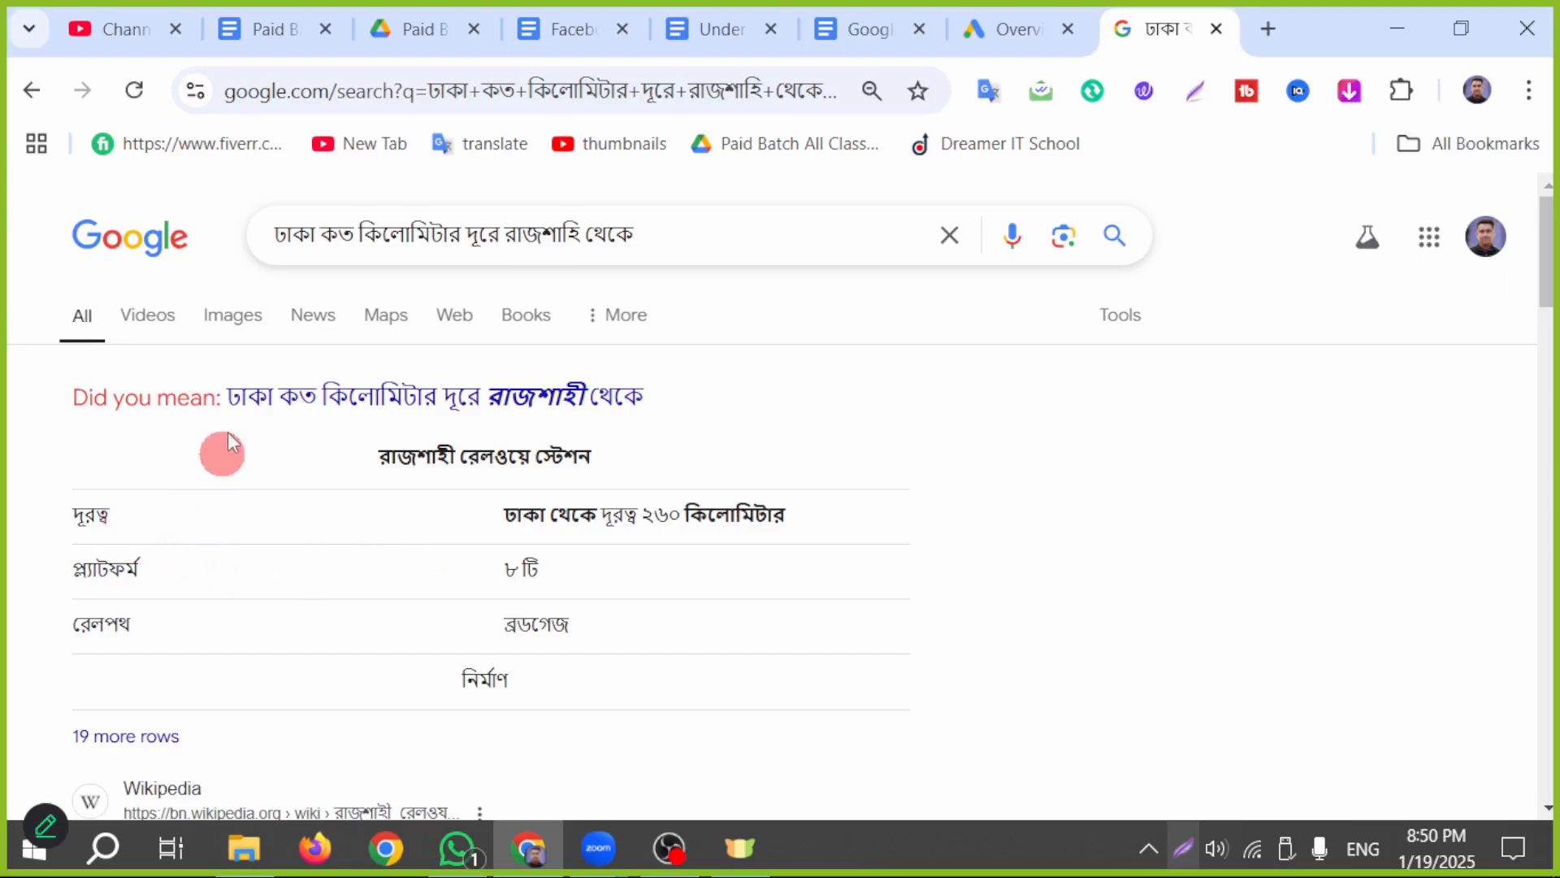
- Look through the results for the Dhaka–Rajshahi distance query to check whether any entries are sponsored
{"action": "left_click_drag", "start_coordinate": [683, 235], "coordinate": [266, 222]}
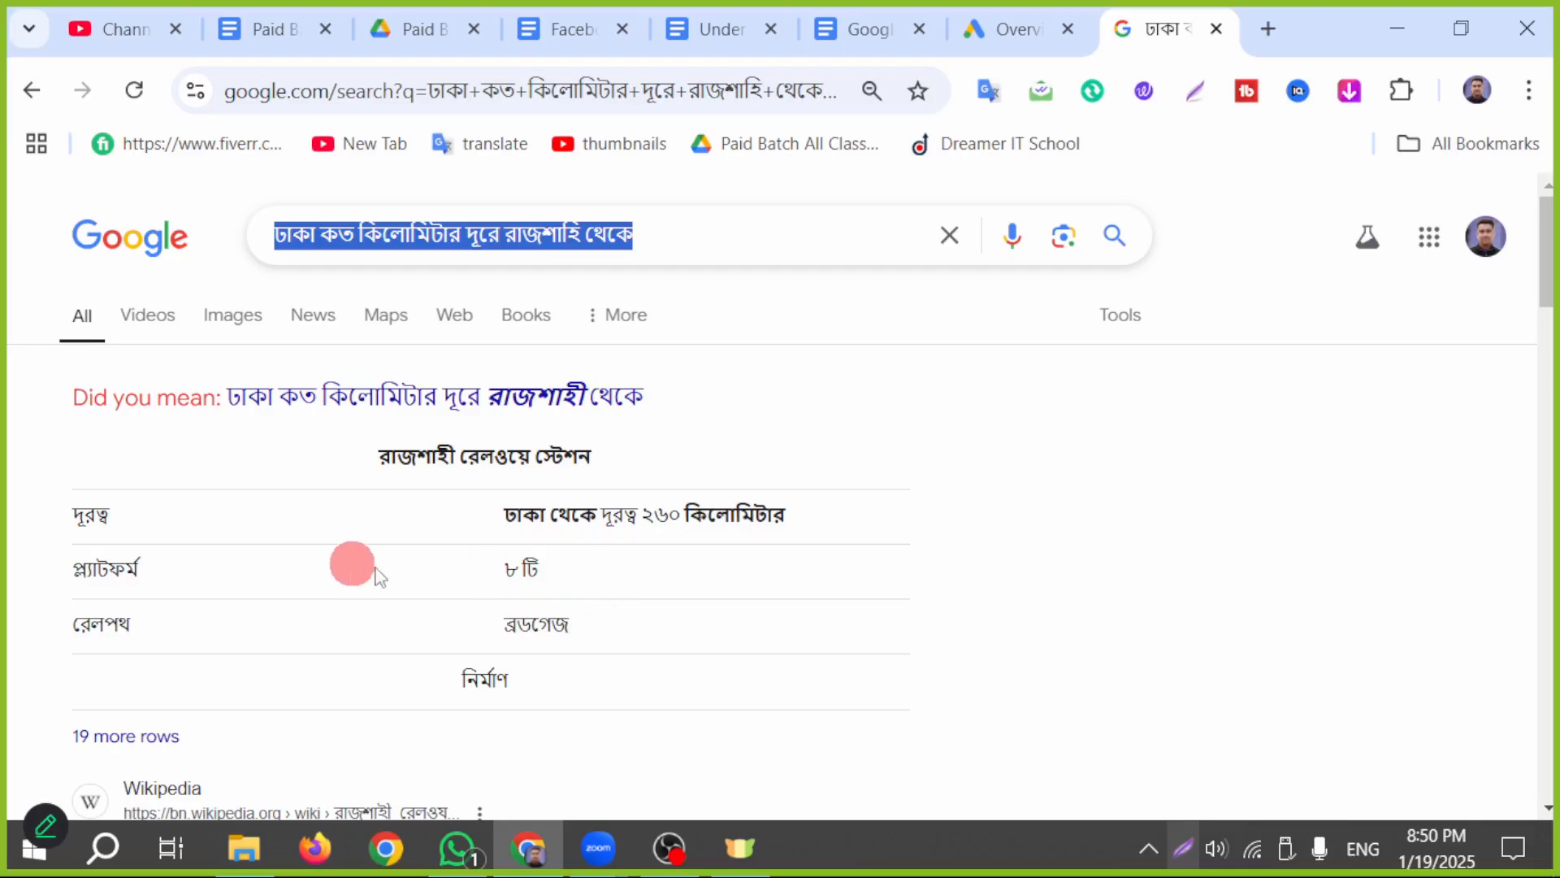
{"action": "left_click_drag", "start_coordinate": [563, 559], "coordinate": [505, 562]}
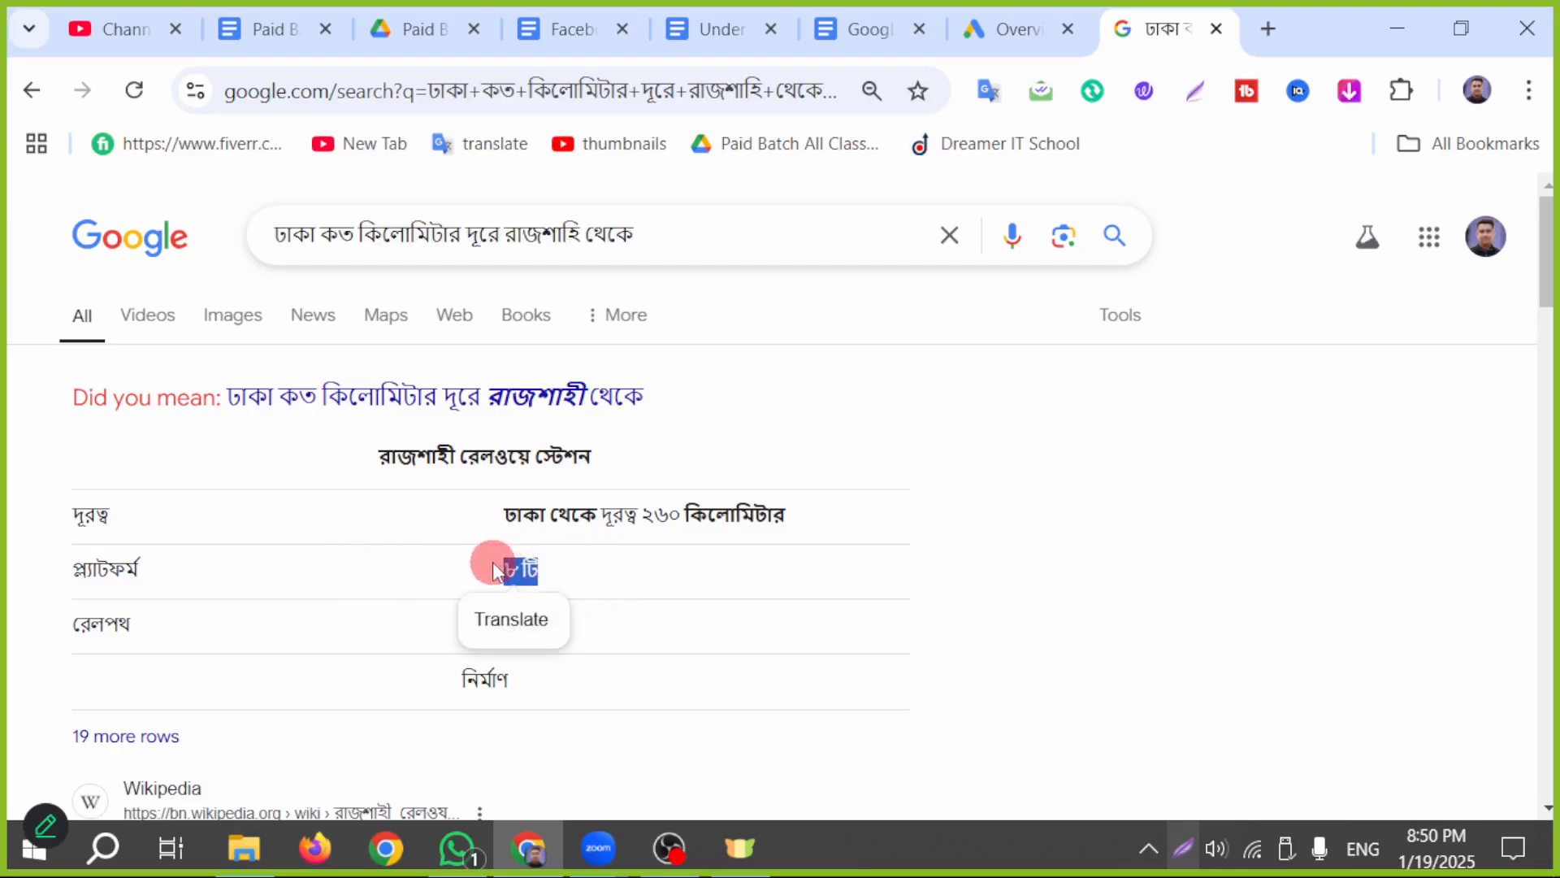
{"action": "left_click", "coordinate": [151, 662]}
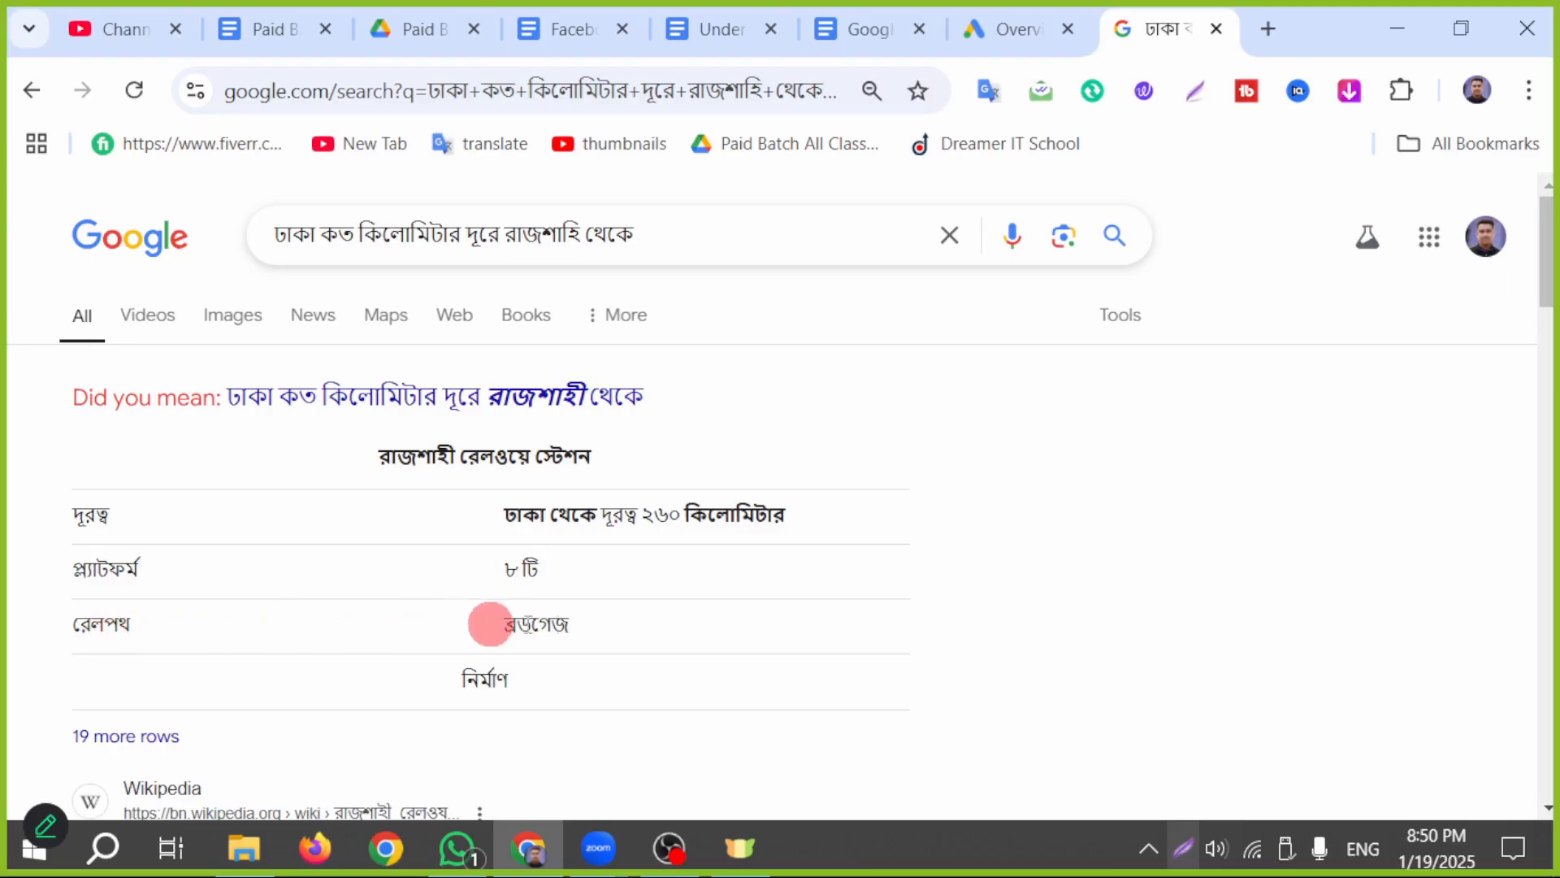
{"action": "scroll", "coordinate": [209, 648], "scroll_direction": "down", "scroll_amount": 5}
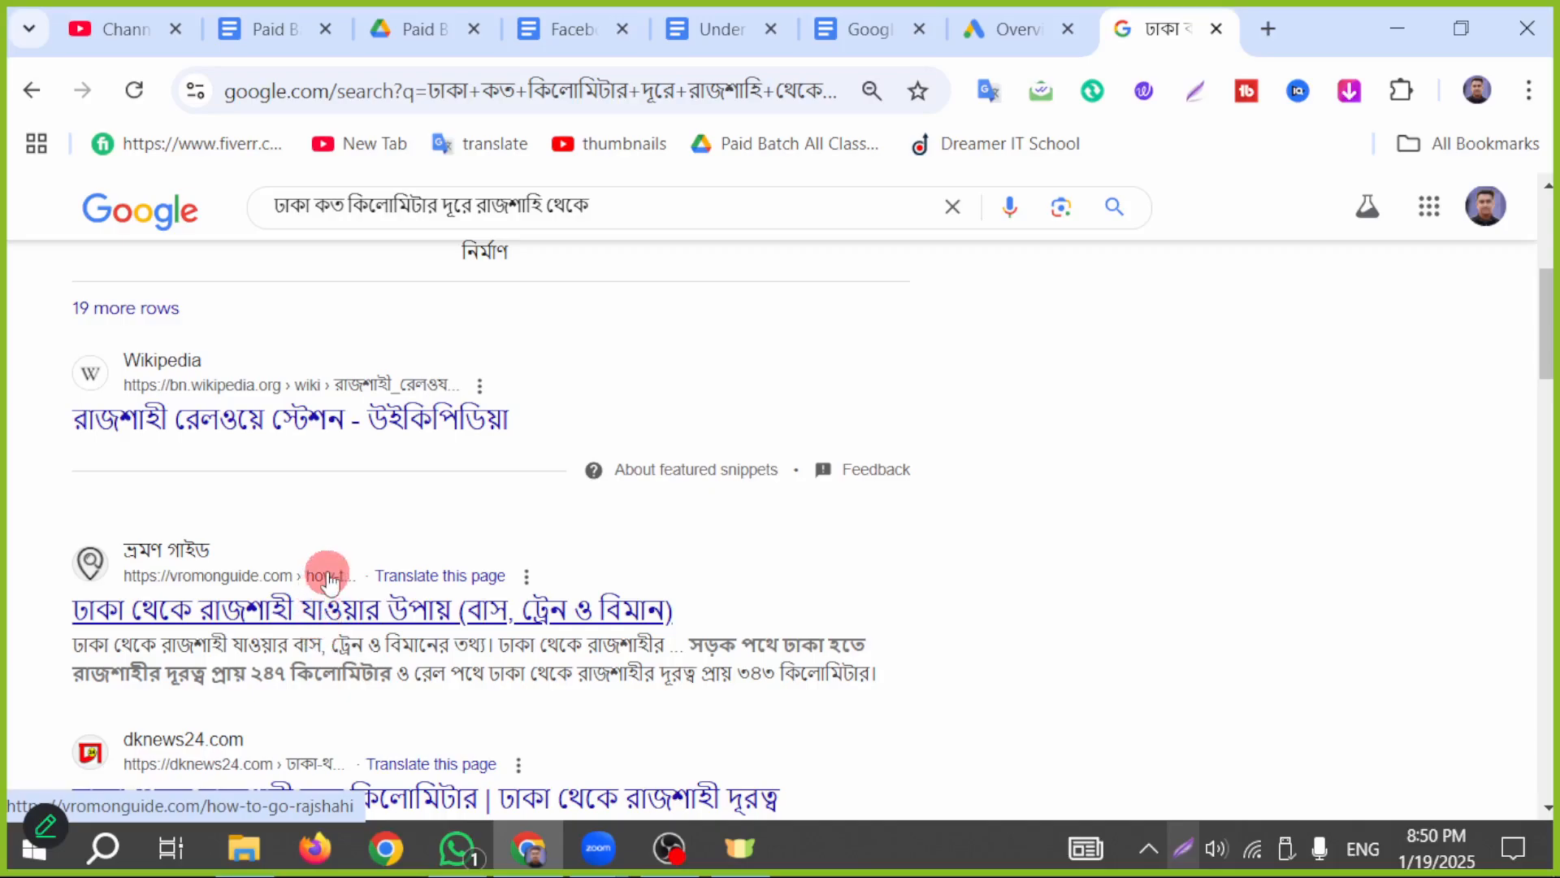
{"action": "scroll", "coordinate": [333, 601], "scroll_direction": "up", "scroll_amount": 3}
{"action": "scroll", "coordinate": [341, 605], "scroll_direction": "up", "scroll_amount": 2}
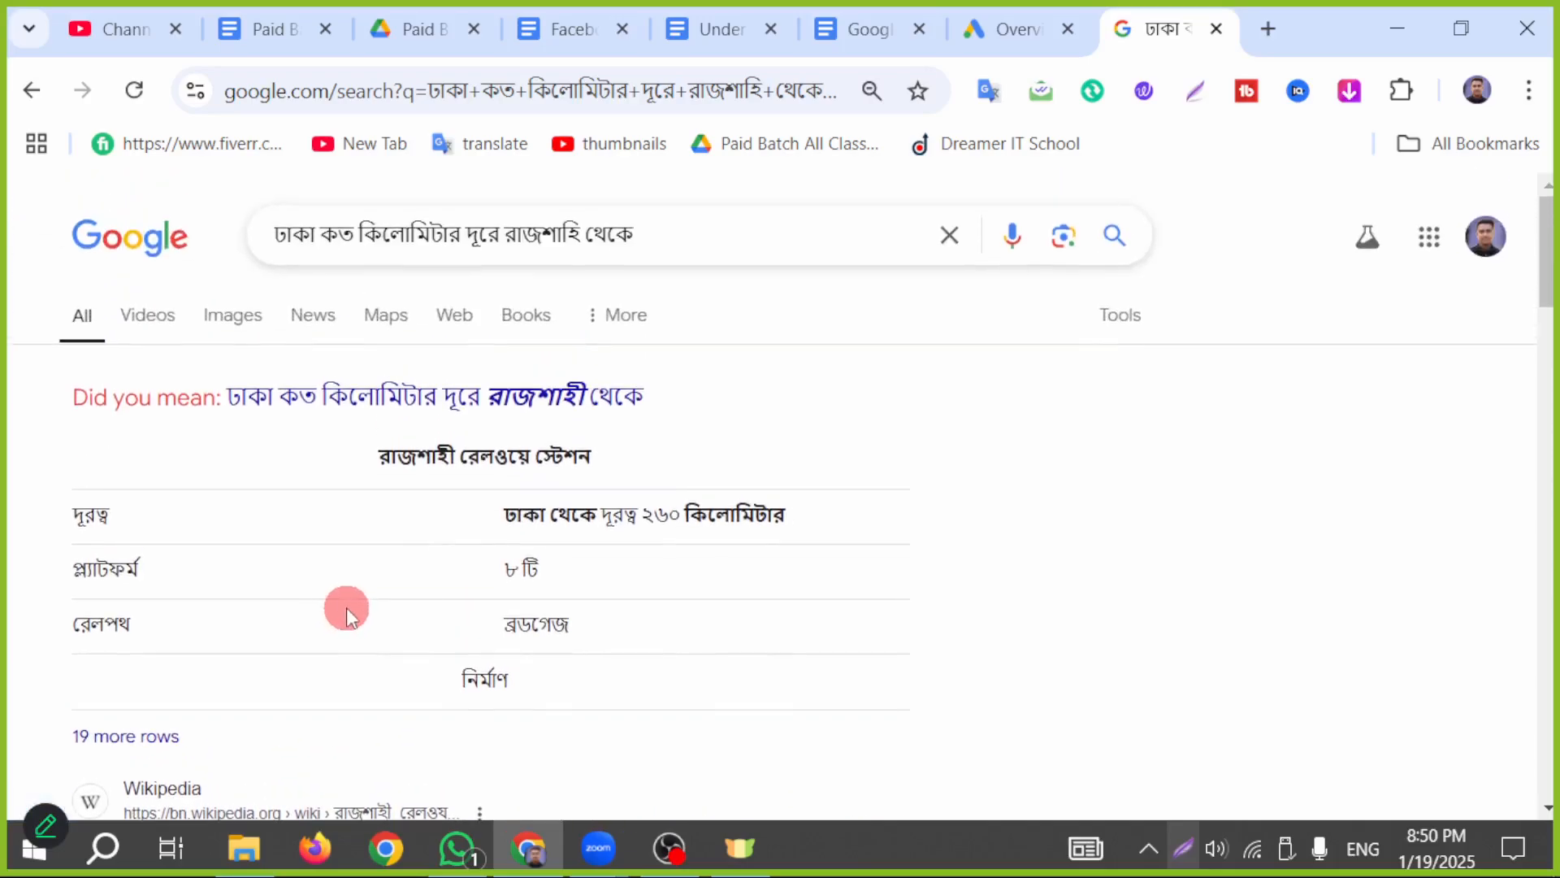
{"action": "scroll", "coordinate": [536, 585], "scroll_direction": "down", "scroll_amount": 2}
{"action": "scroll", "coordinate": [540, 581], "scroll_direction": "up", "scroll_amount": 2}
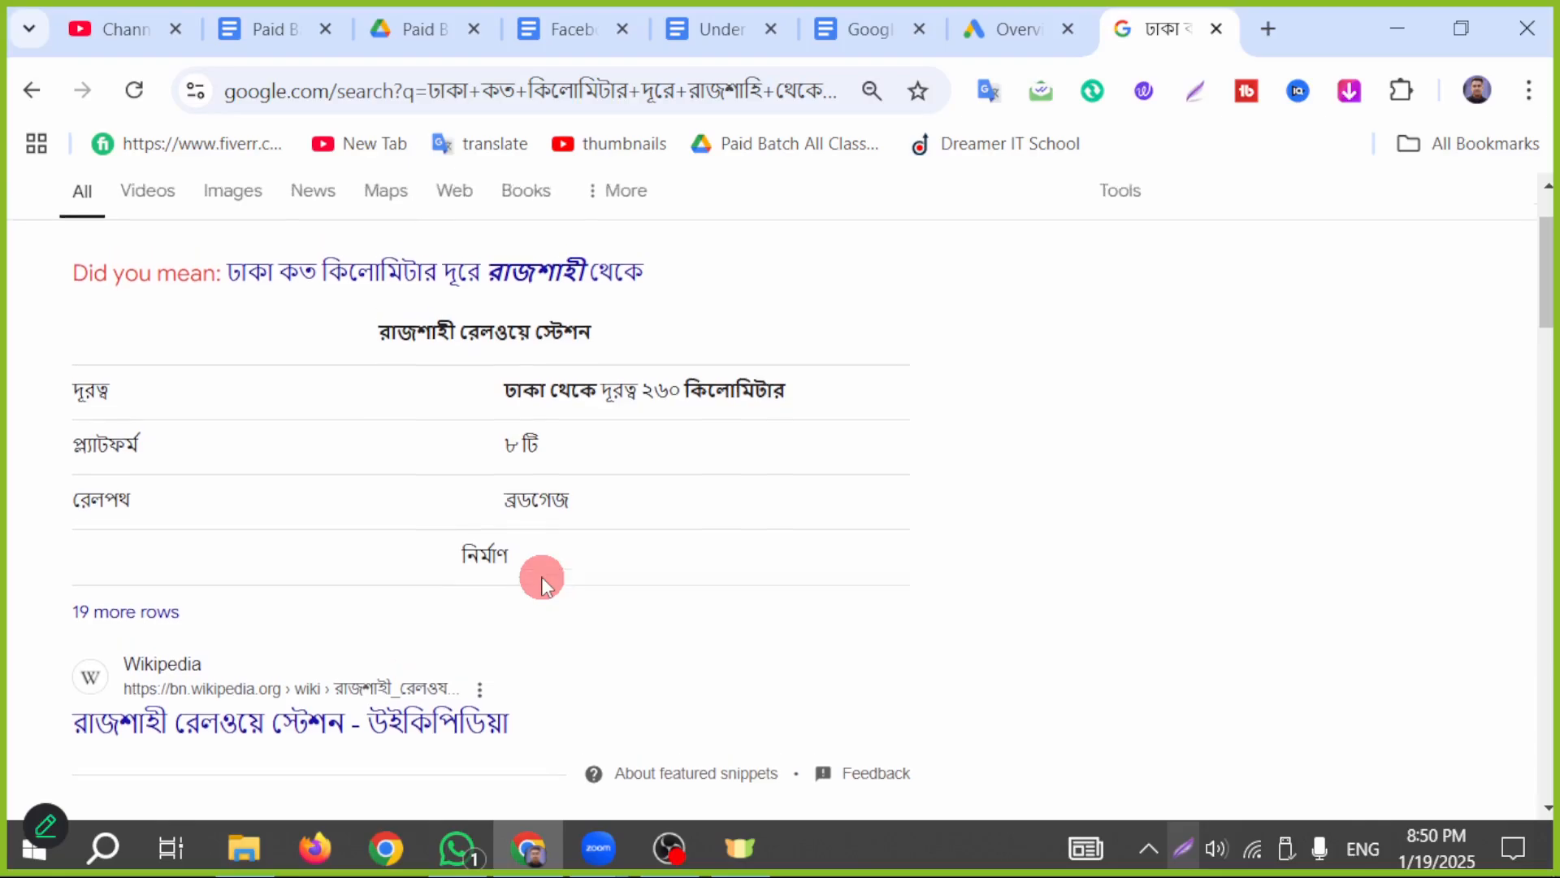
- Replace the search query with "dog food price in usa" and run the search
{"action": "left_click_drag", "start_coordinate": [668, 236], "coordinate": [248, 253]}
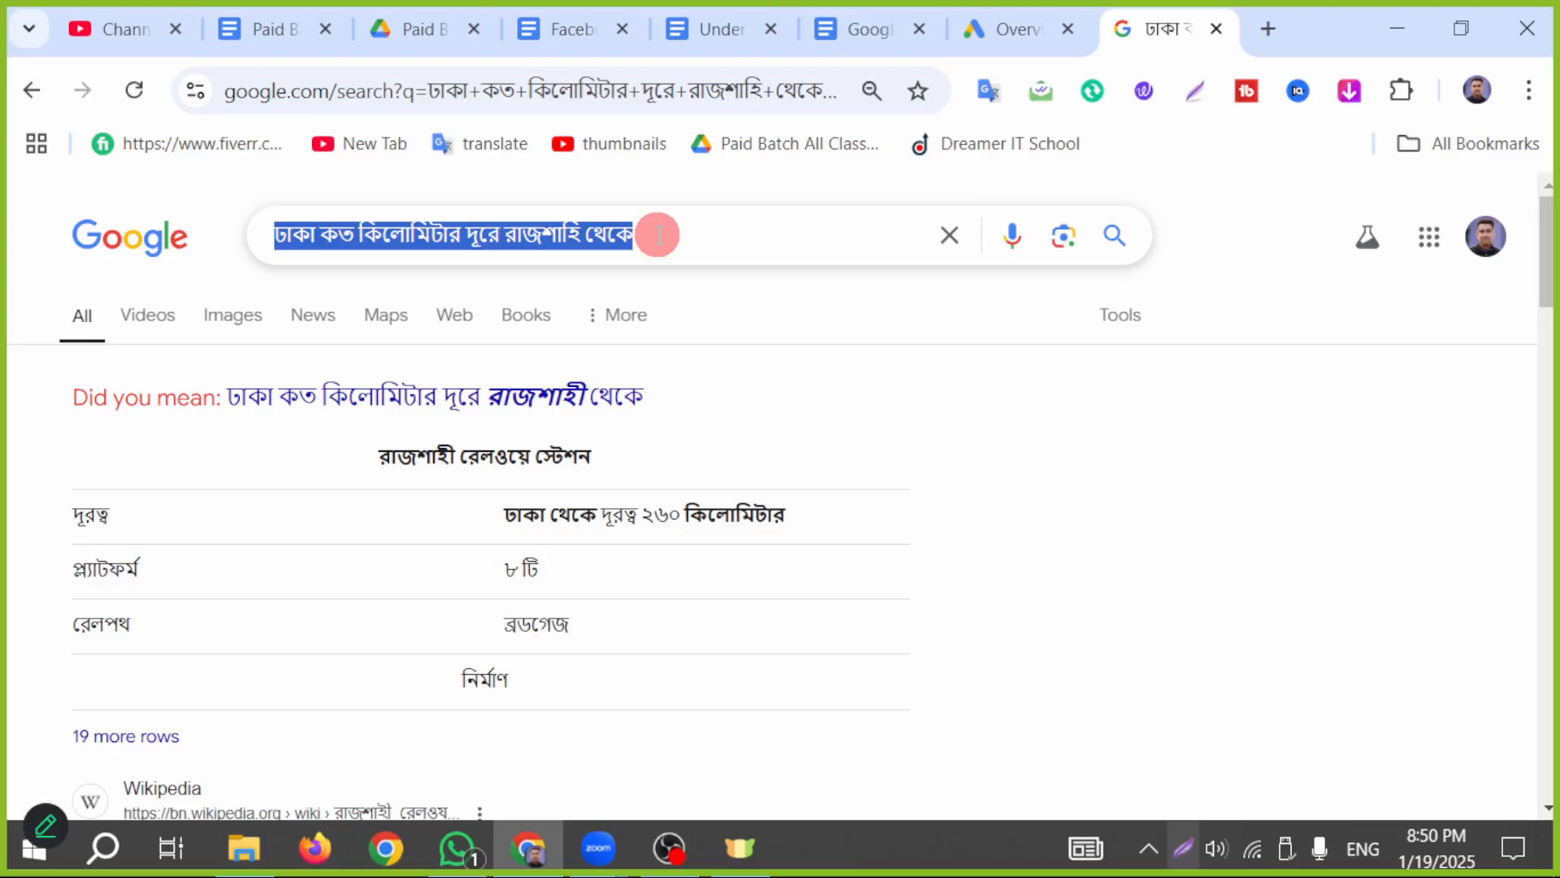
{"action": "type", "text": "do"}
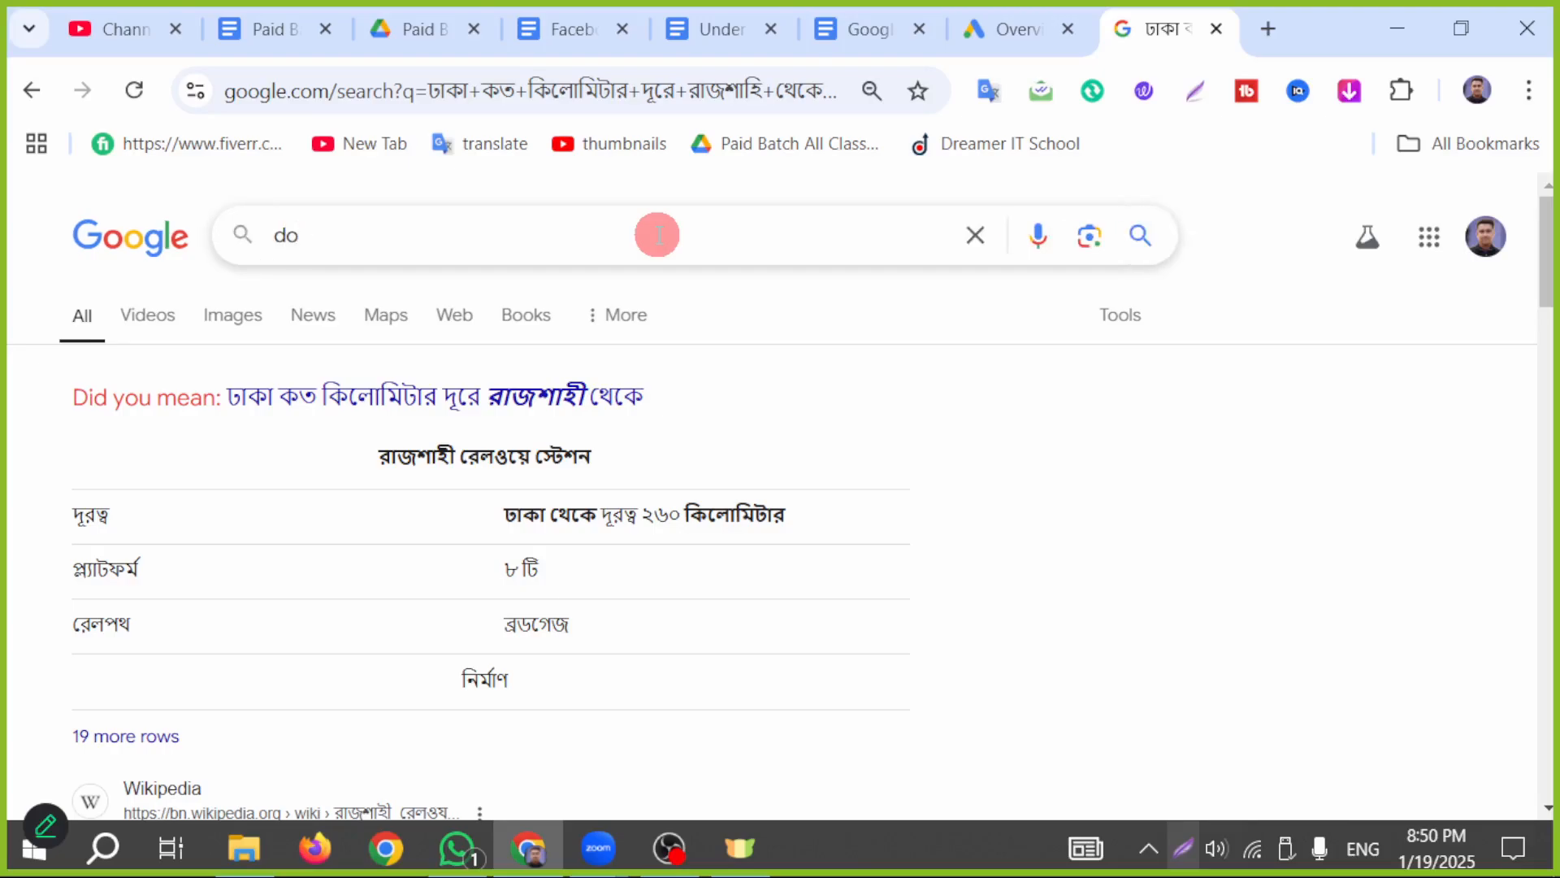
{"action": "type", "text": "g food price in"}
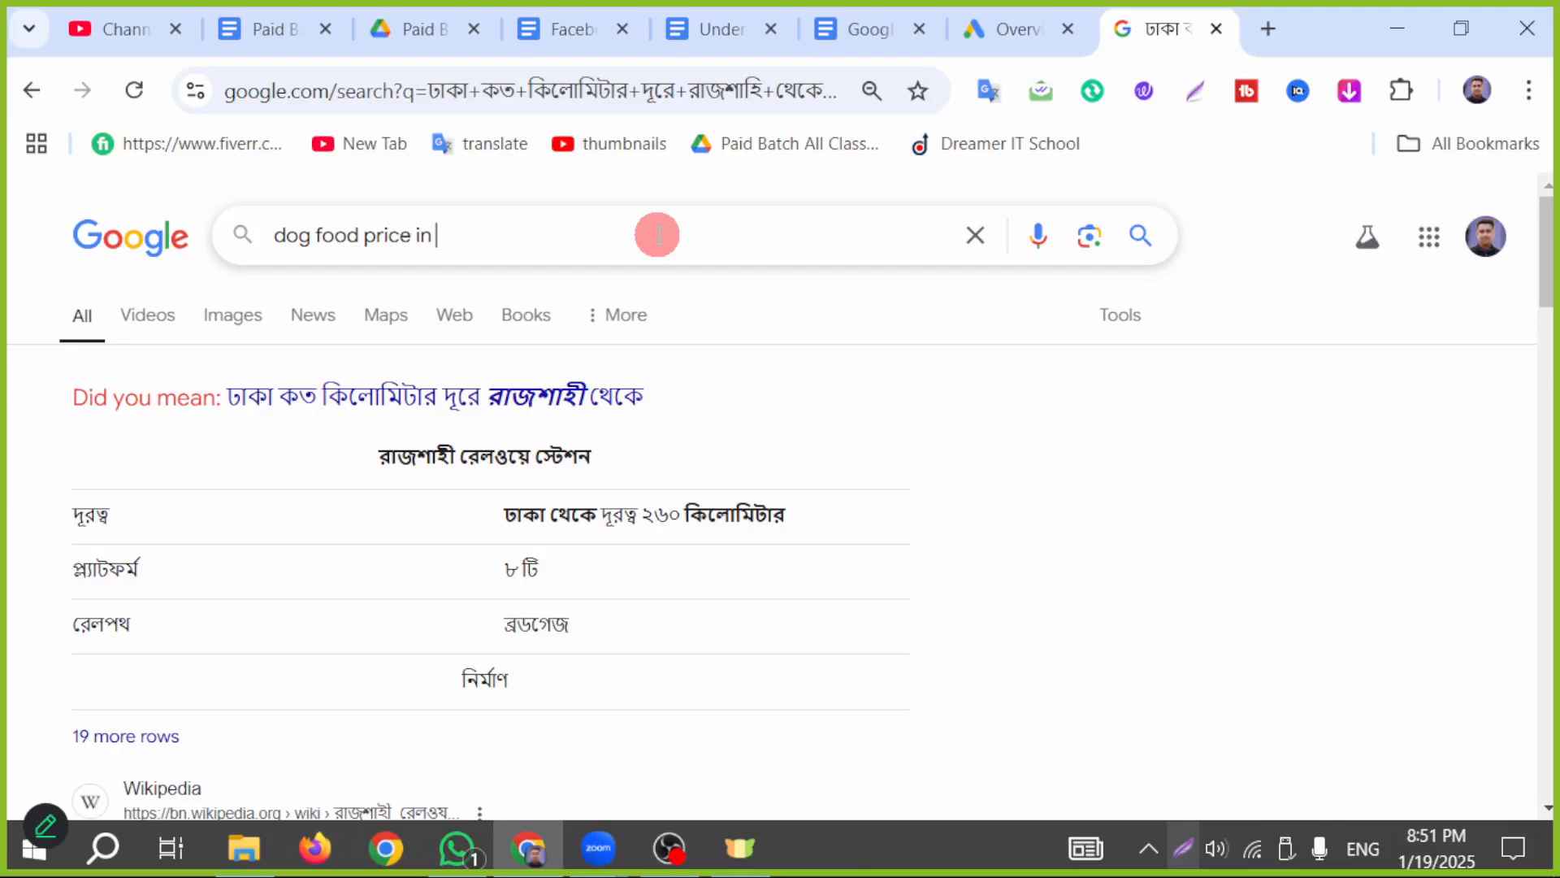
{"action": "type", "text": " usa"}
{"action": "key", "text": "Return"}
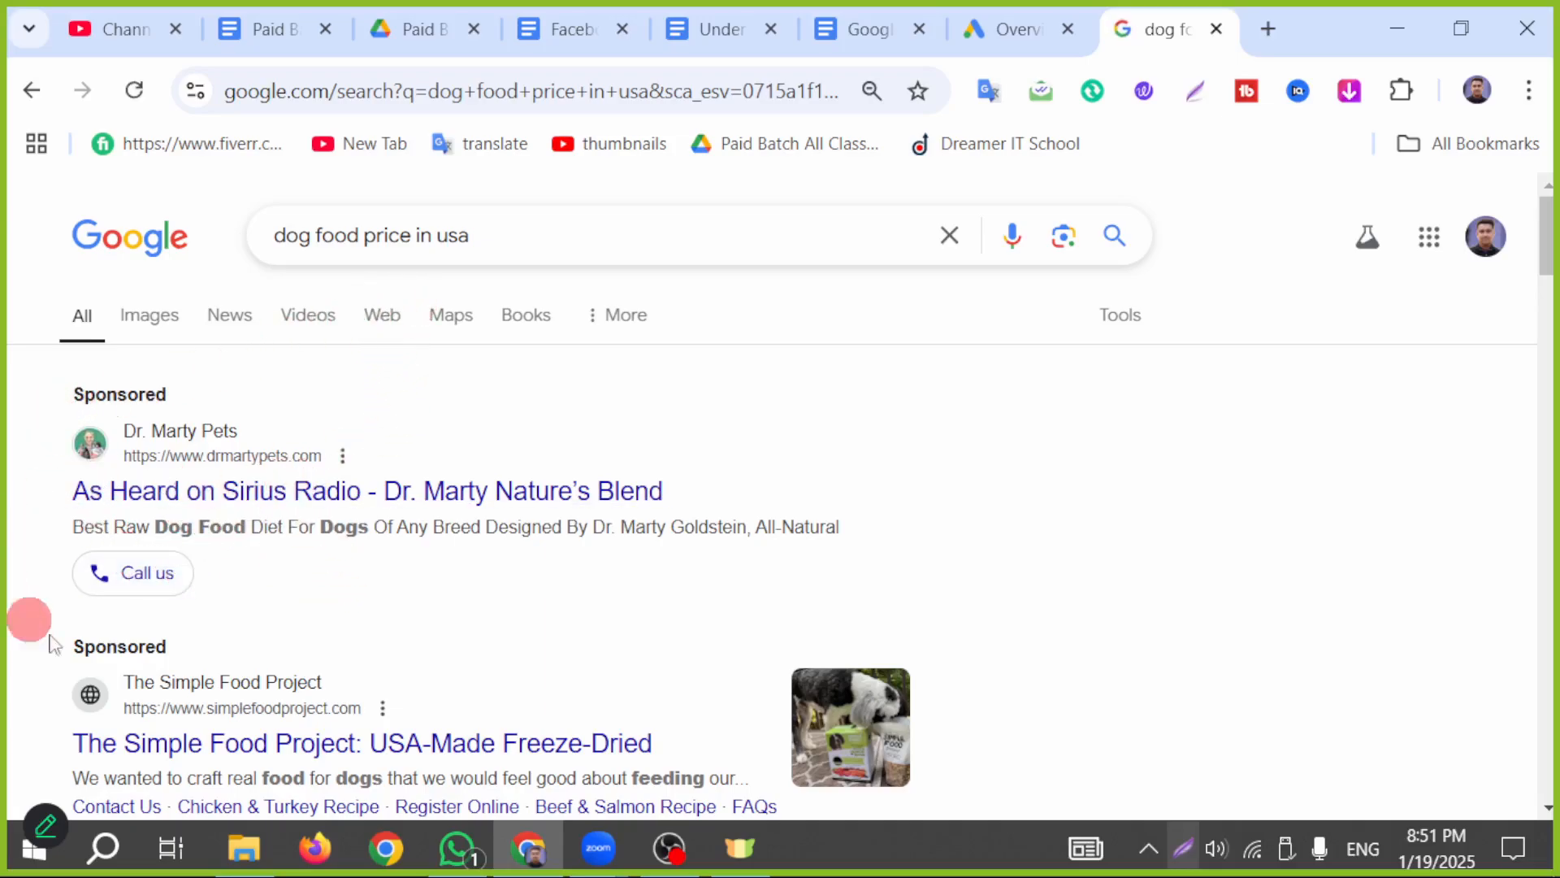
- Examine the results for the dog food query for sponsored entries and highlight the query text
{"action": "scroll", "coordinate": [180, 560], "scroll_direction": "down", "scroll_amount": 4}
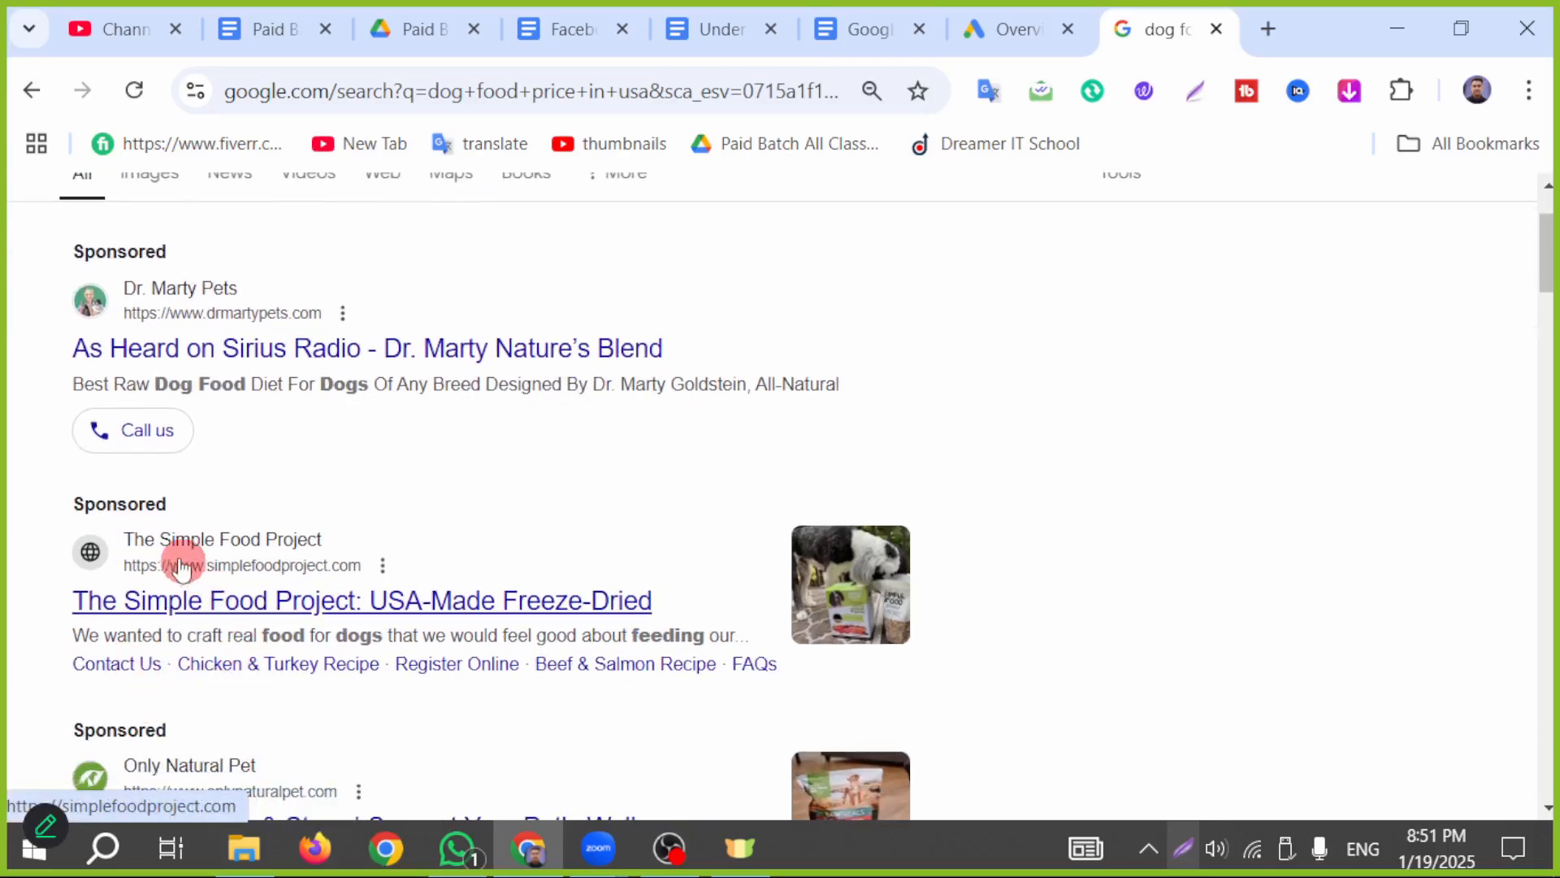
{"action": "scroll", "coordinate": [195, 585], "scroll_direction": "down", "scroll_amount": 5}
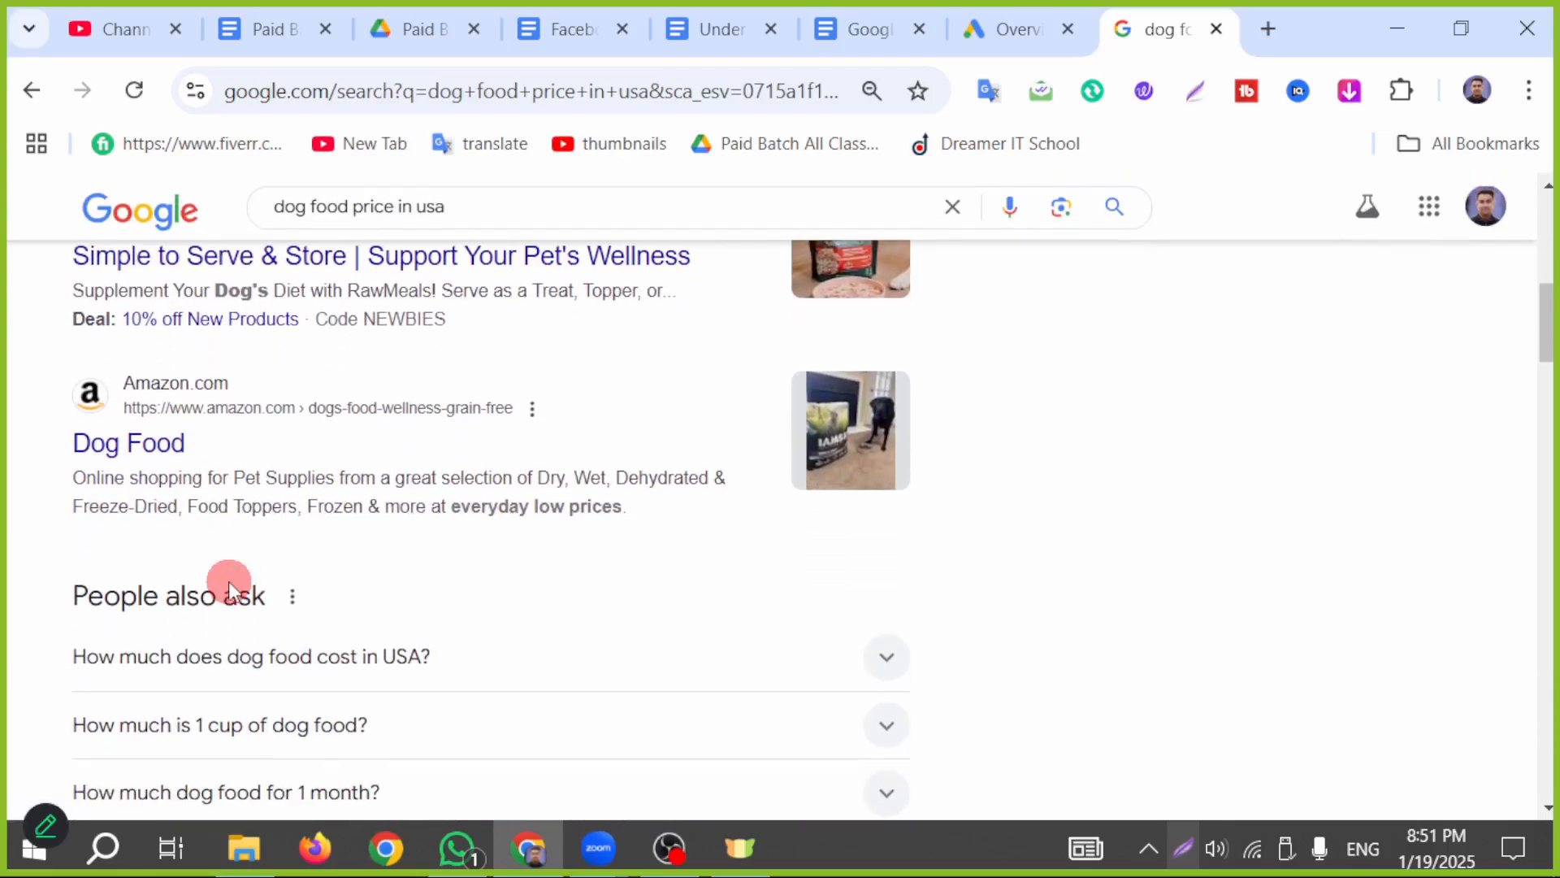
{"action": "scroll", "coordinate": [230, 582], "scroll_direction": "up", "scroll_amount": 5}
{"action": "scroll", "coordinate": [258, 598], "scroll_direction": "up", "scroll_amount": 4}
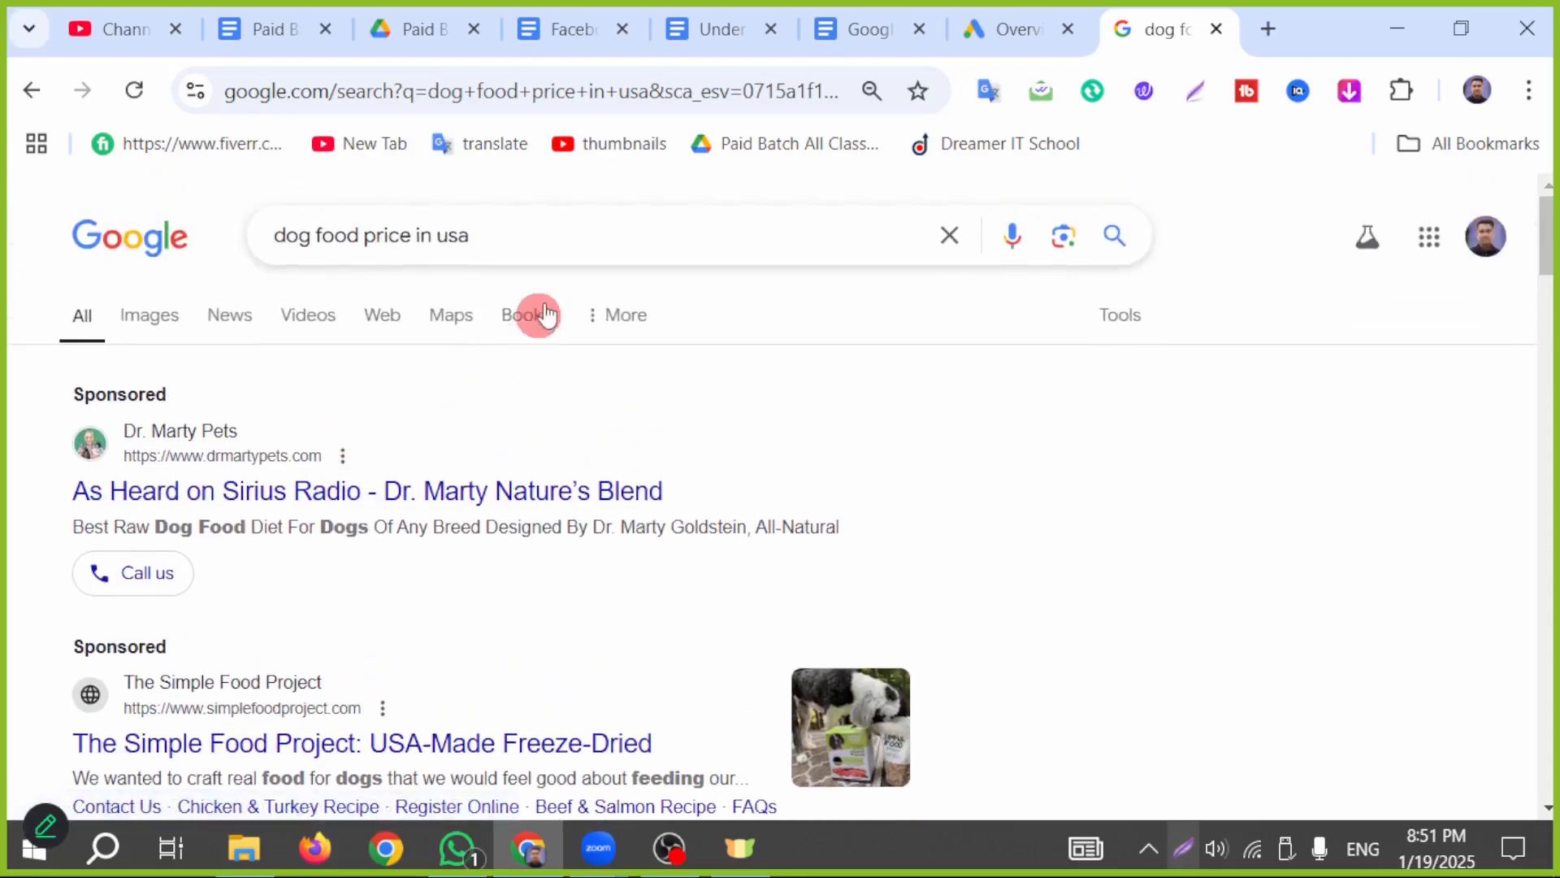
{"action": "left_click_drag", "start_coordinate": [539, 232], "coordinate": [257, 236]}
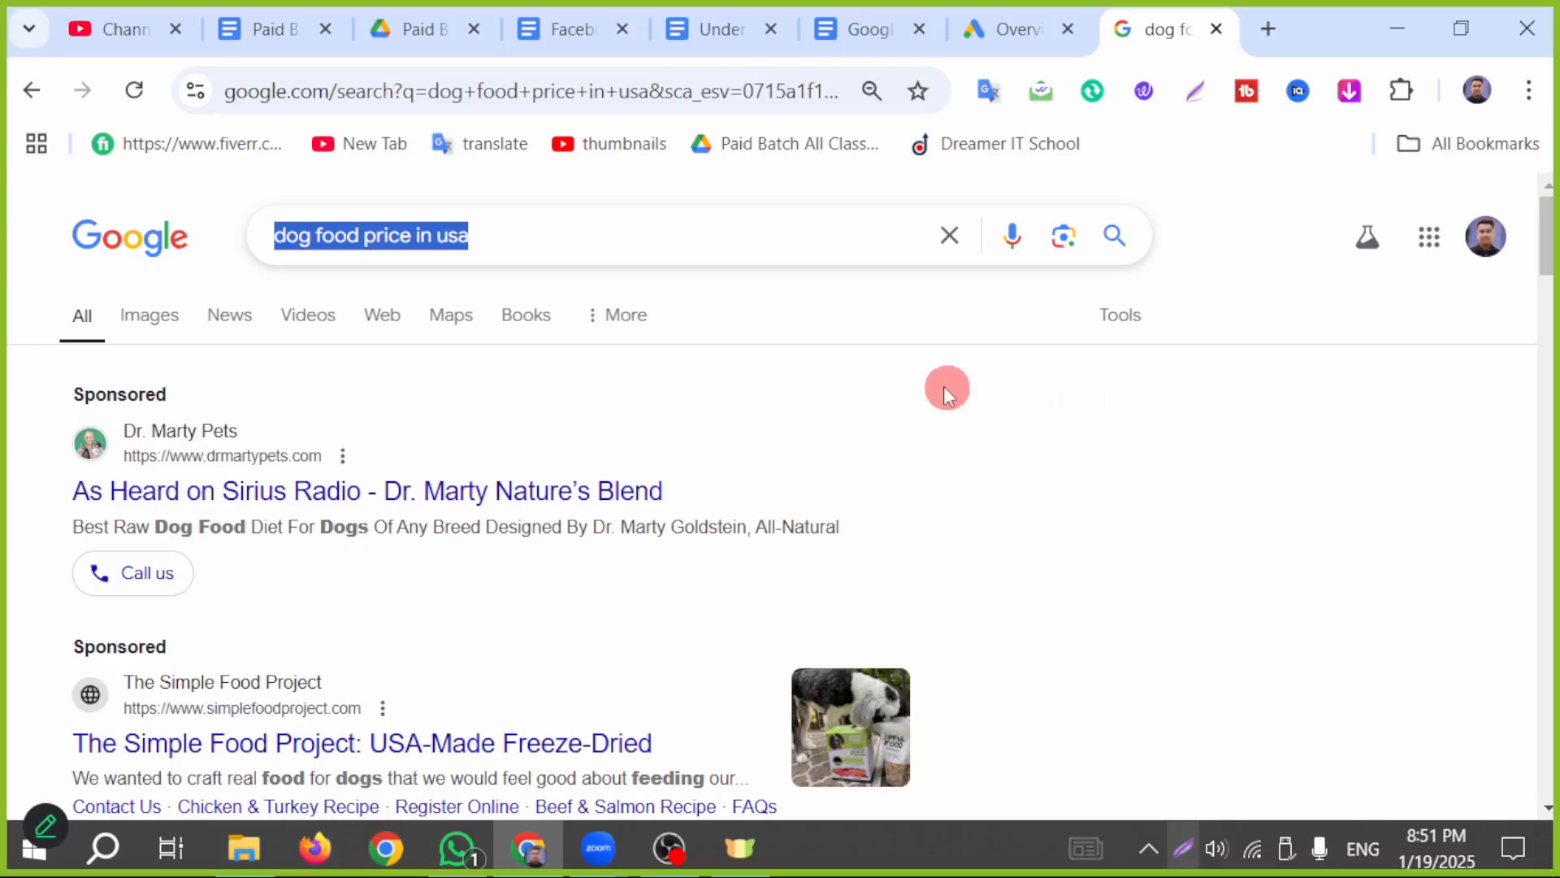
{"action": "left_click", "coordinate": [560, 225]}
{"action": "left_click_drag", "start_coordinate": [561, 224], "coordinate": [251, 223]}
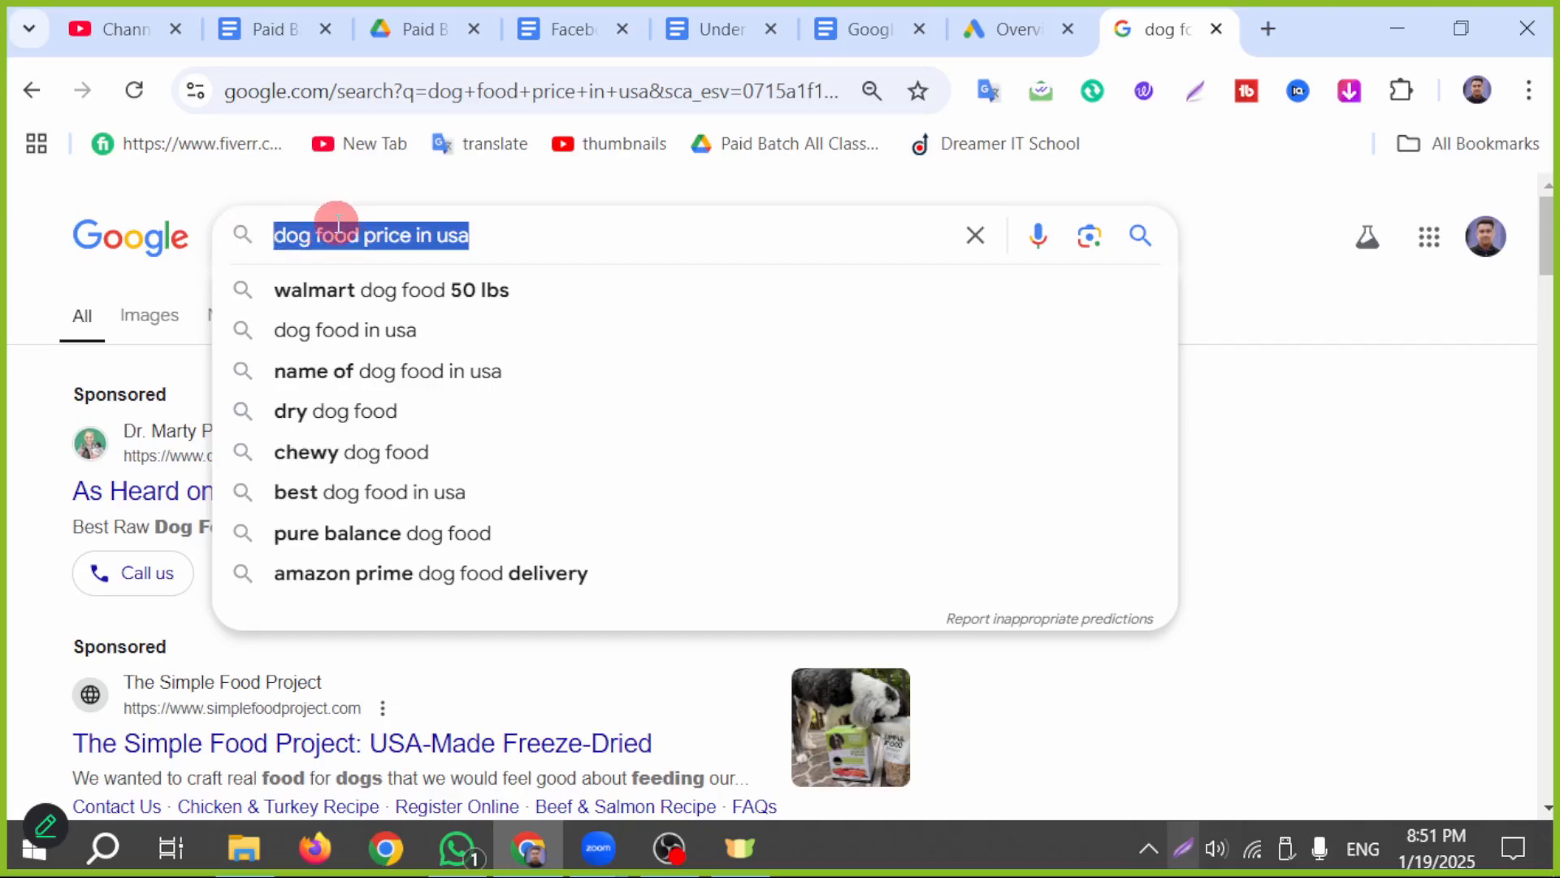
{"action": "left_click_drag", "start_coordinate": [548, 242], "coordinate": [162, 237]}
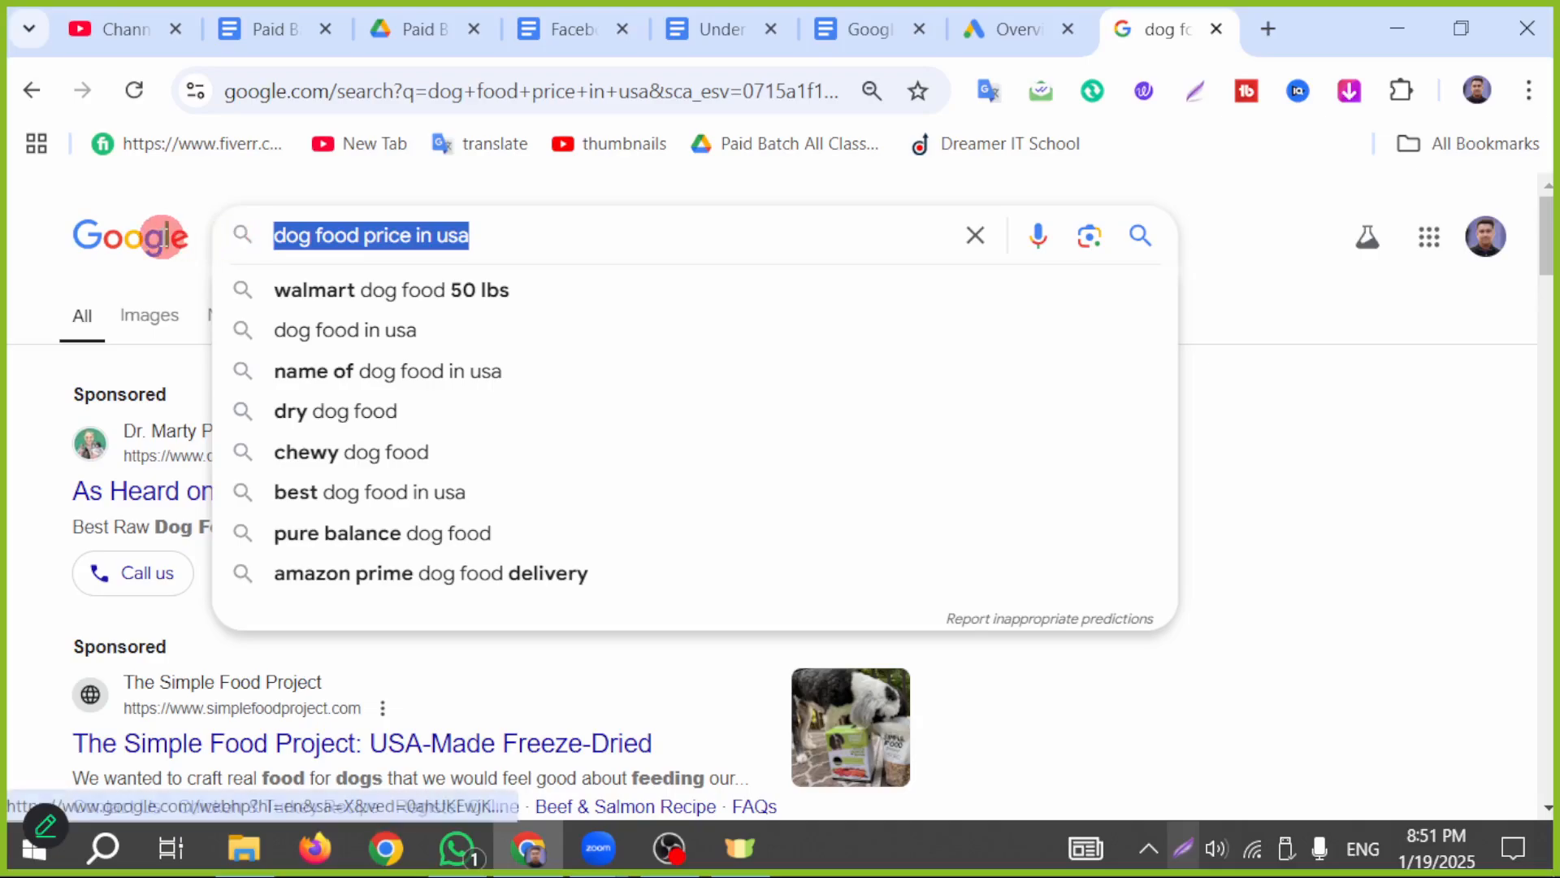
{"action": "left_click", "coordinate": [4, 311]}
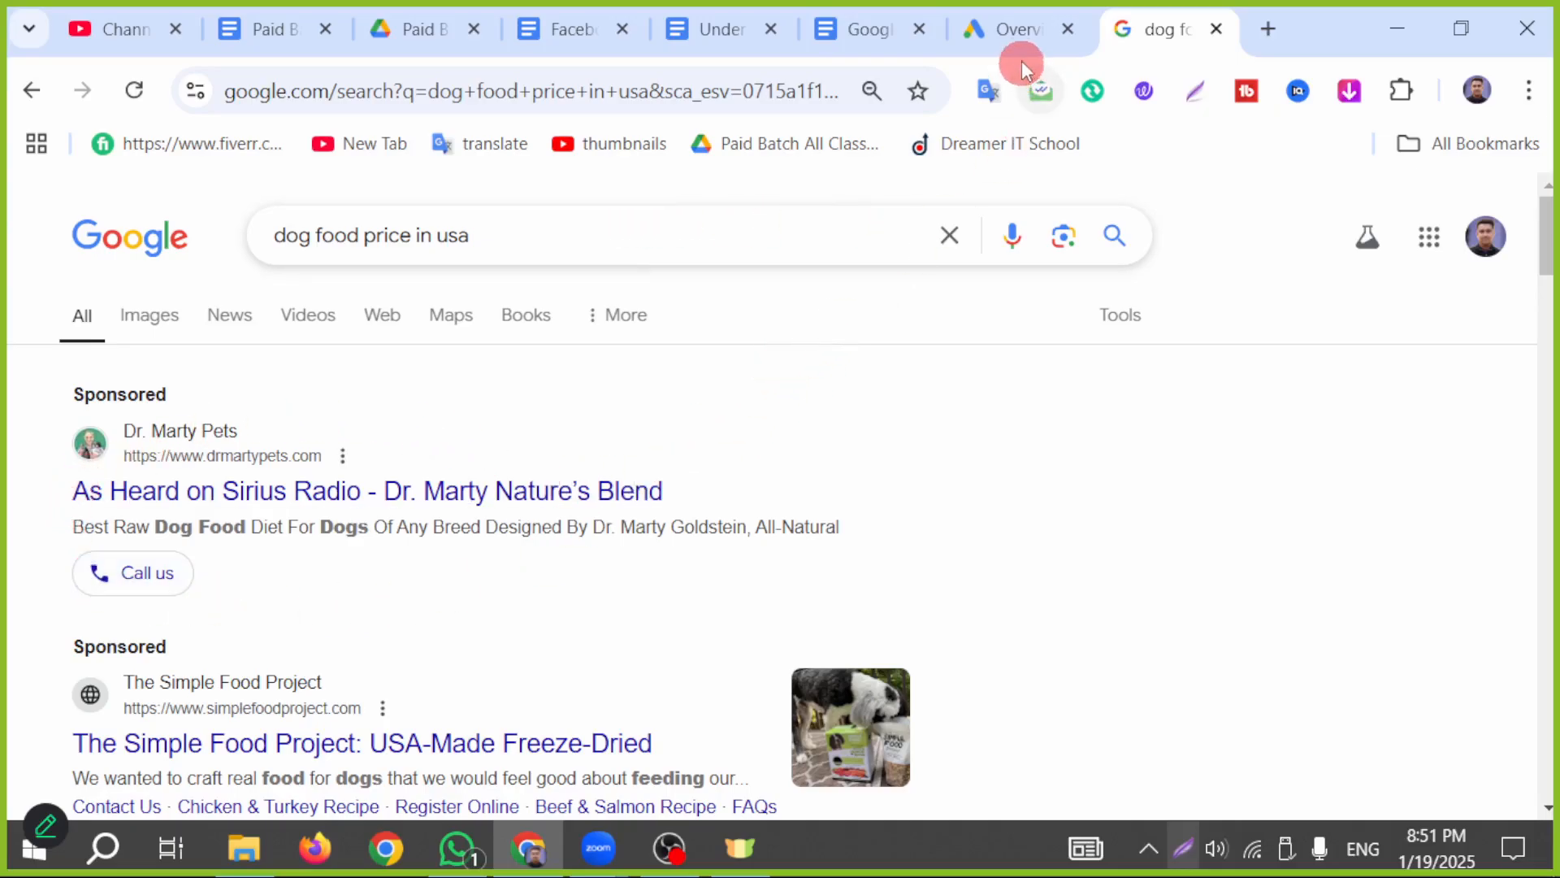
- Switch to the Google Ads overview and start creating a new campaign
{"action": "left_click", "coordinate": [1015, 35]}
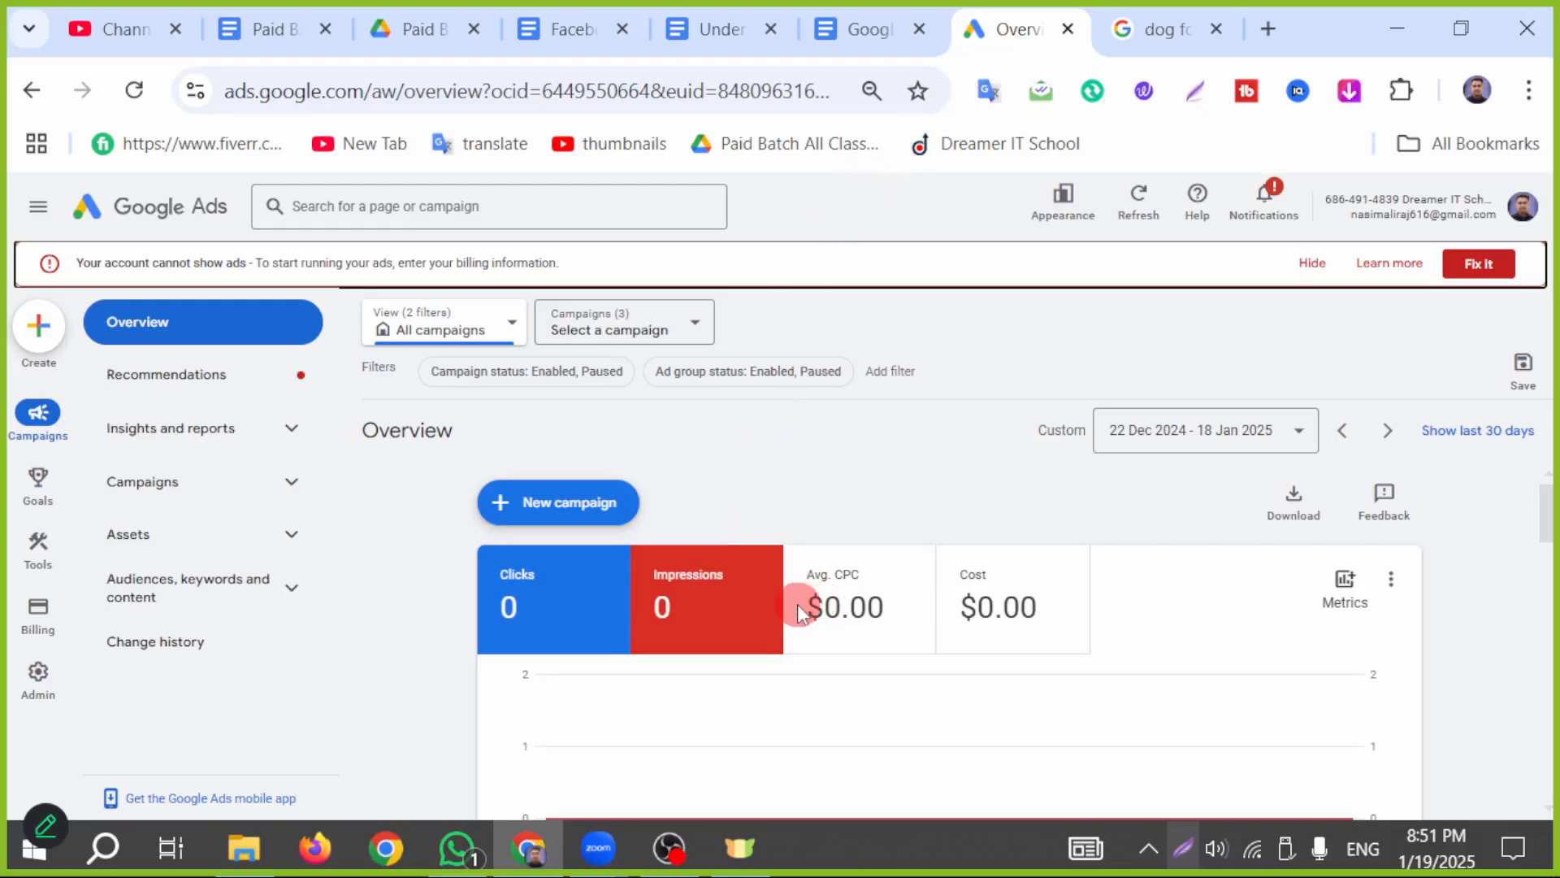
{"action": "left_click", "coordinate": [561, 508]}
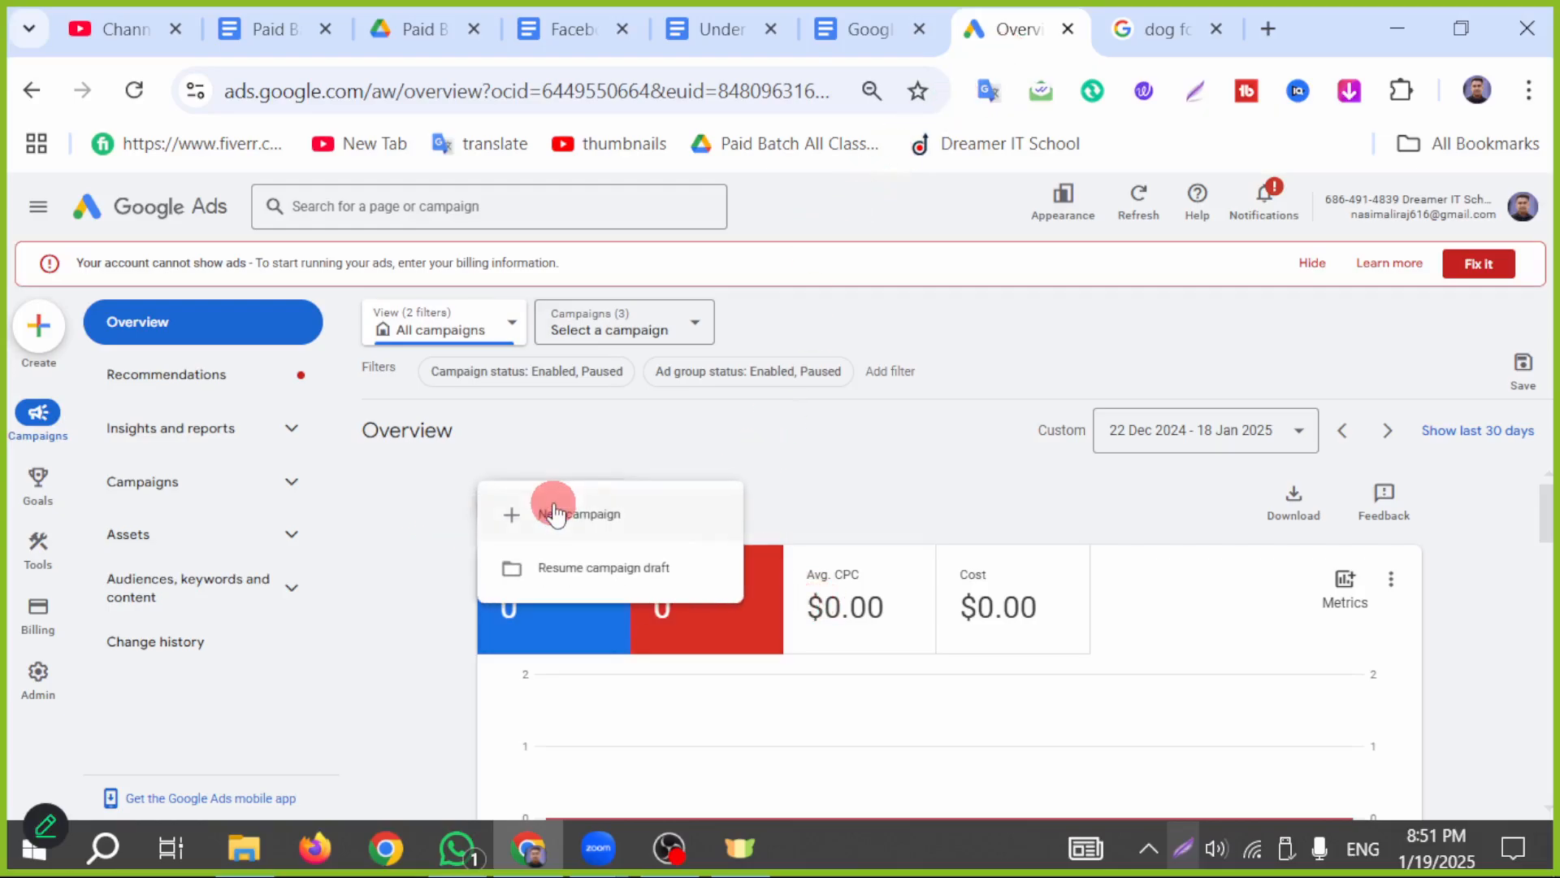
{"action": "left_click", "coordinate": [555, 513]}
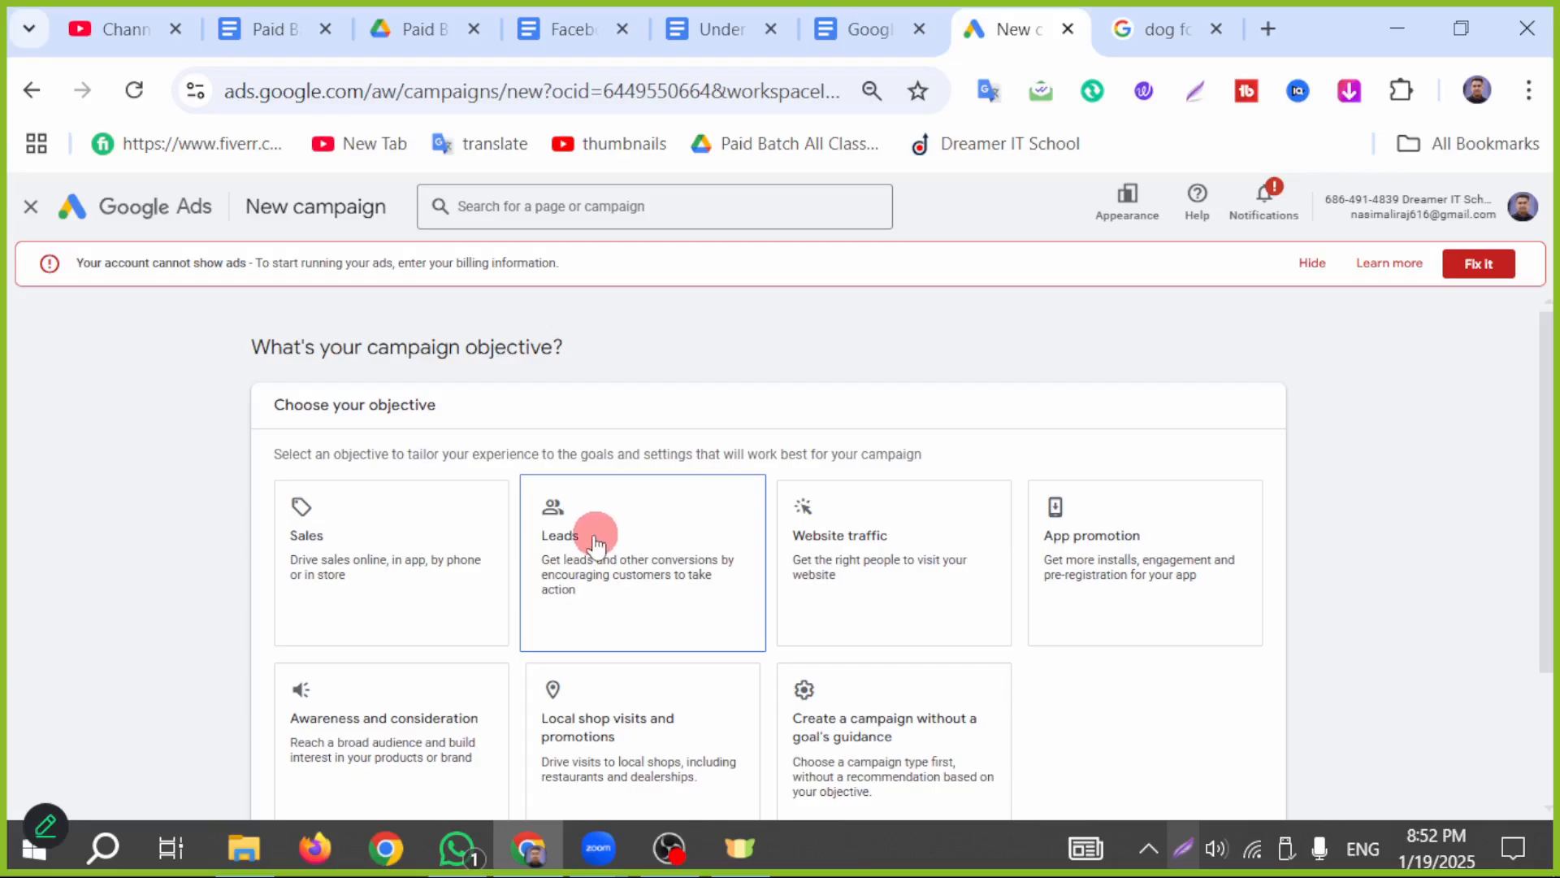
- Choose Sales as the campaign objective and continue with the default conversion goals to the campaign type selection
{"action": "left_click", "coordinate": [383, 508]}
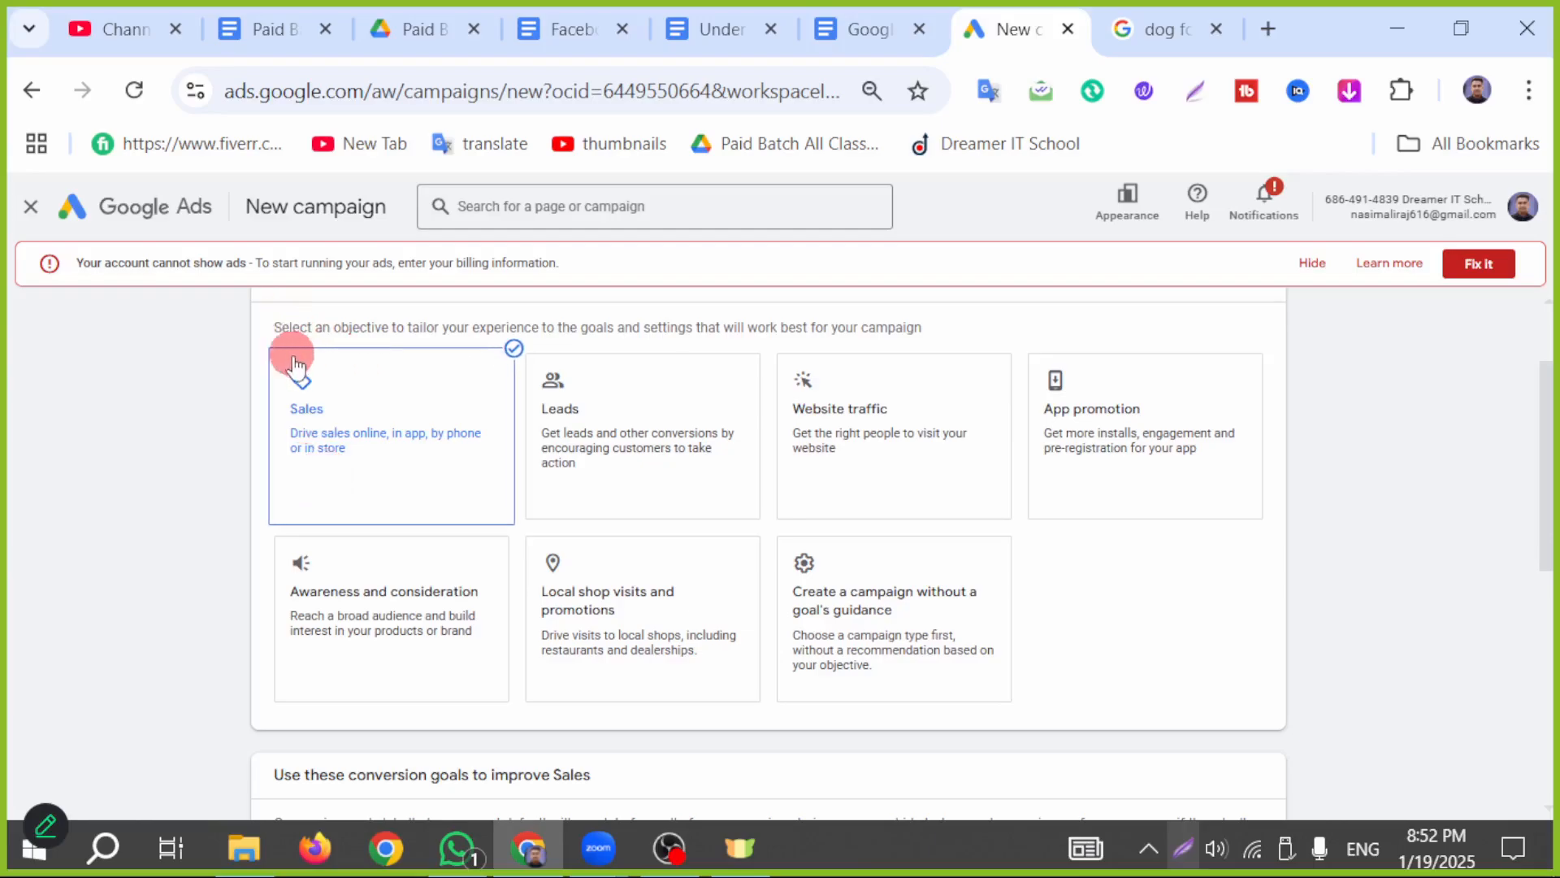
{"action": "scroll", "coordinate": [223, 479], "scroll_direction": "down", "scroll_amount": 5}
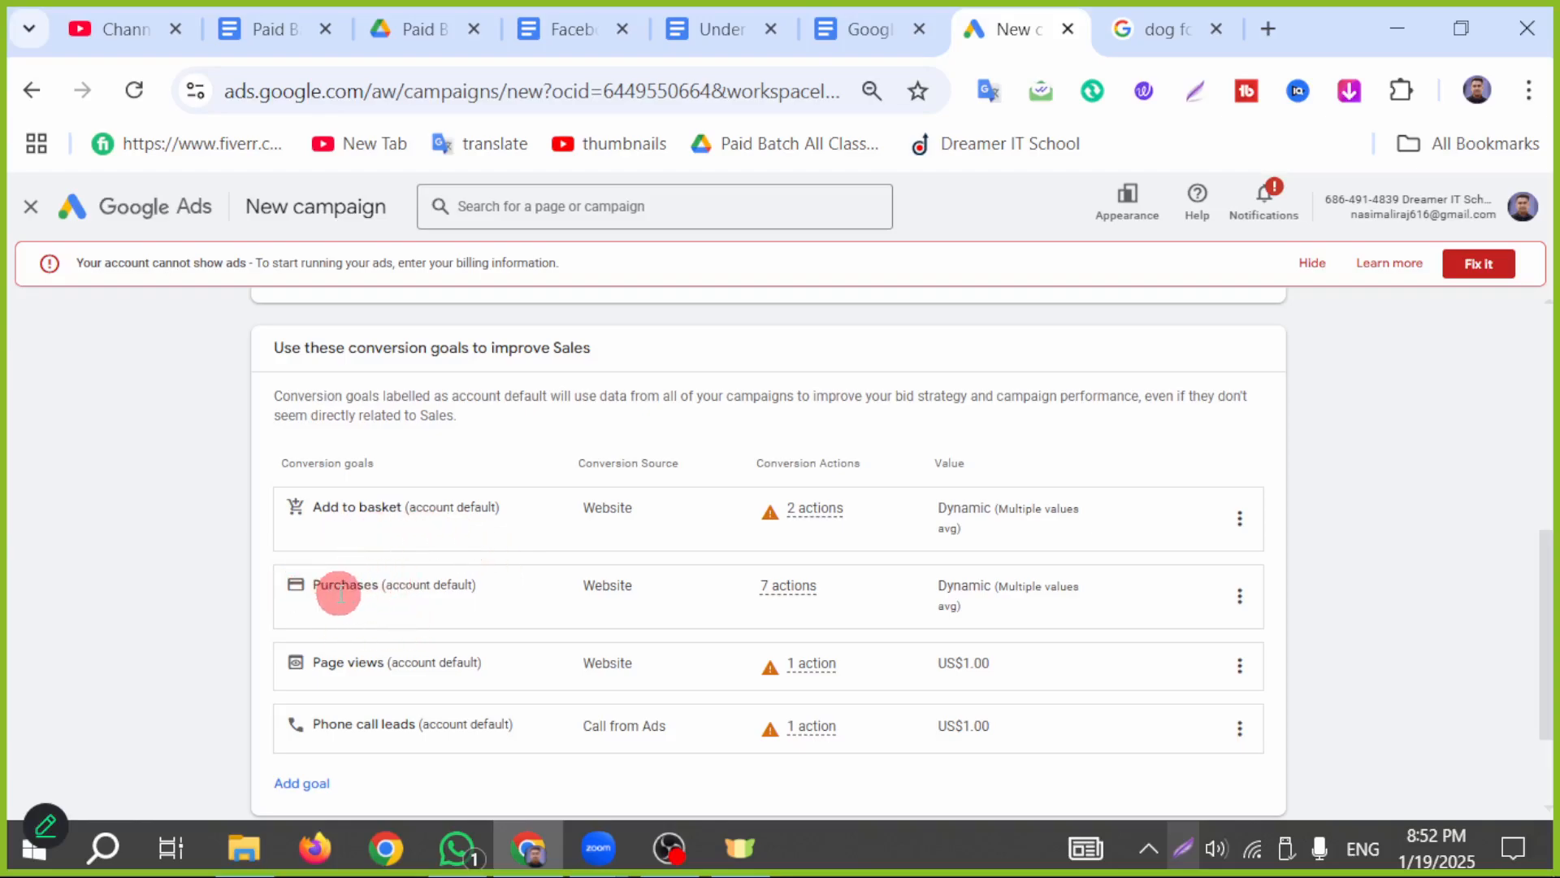
{"action": "scroll", "coordinate": [823, 619], "scroll_direction": "down", "scroll_amount": 2}
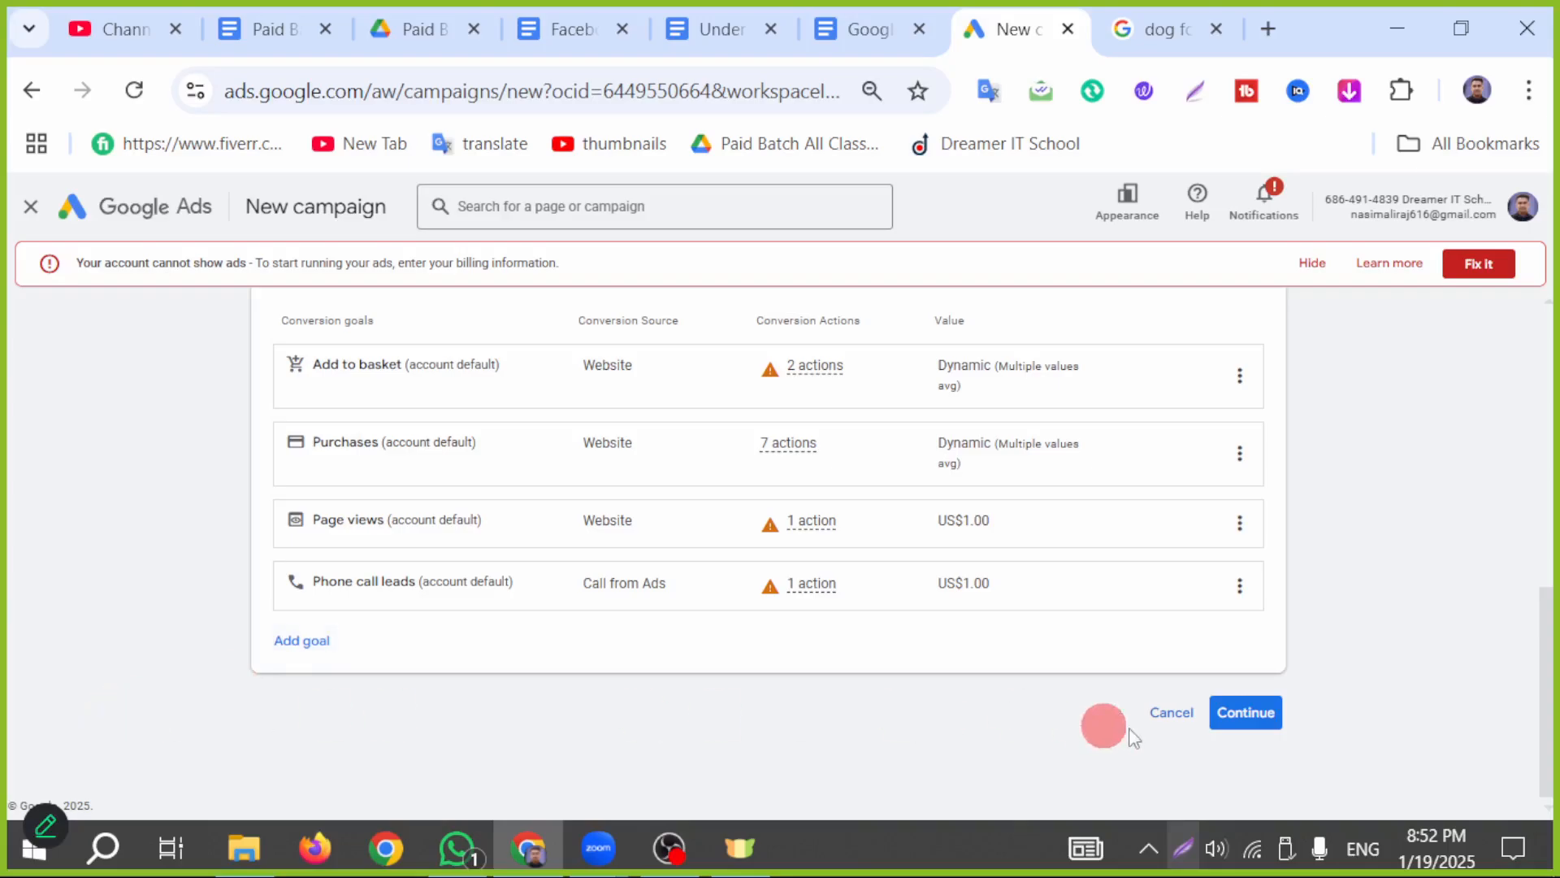
{"action": "left_click", "coordinate": [1244, 717]}
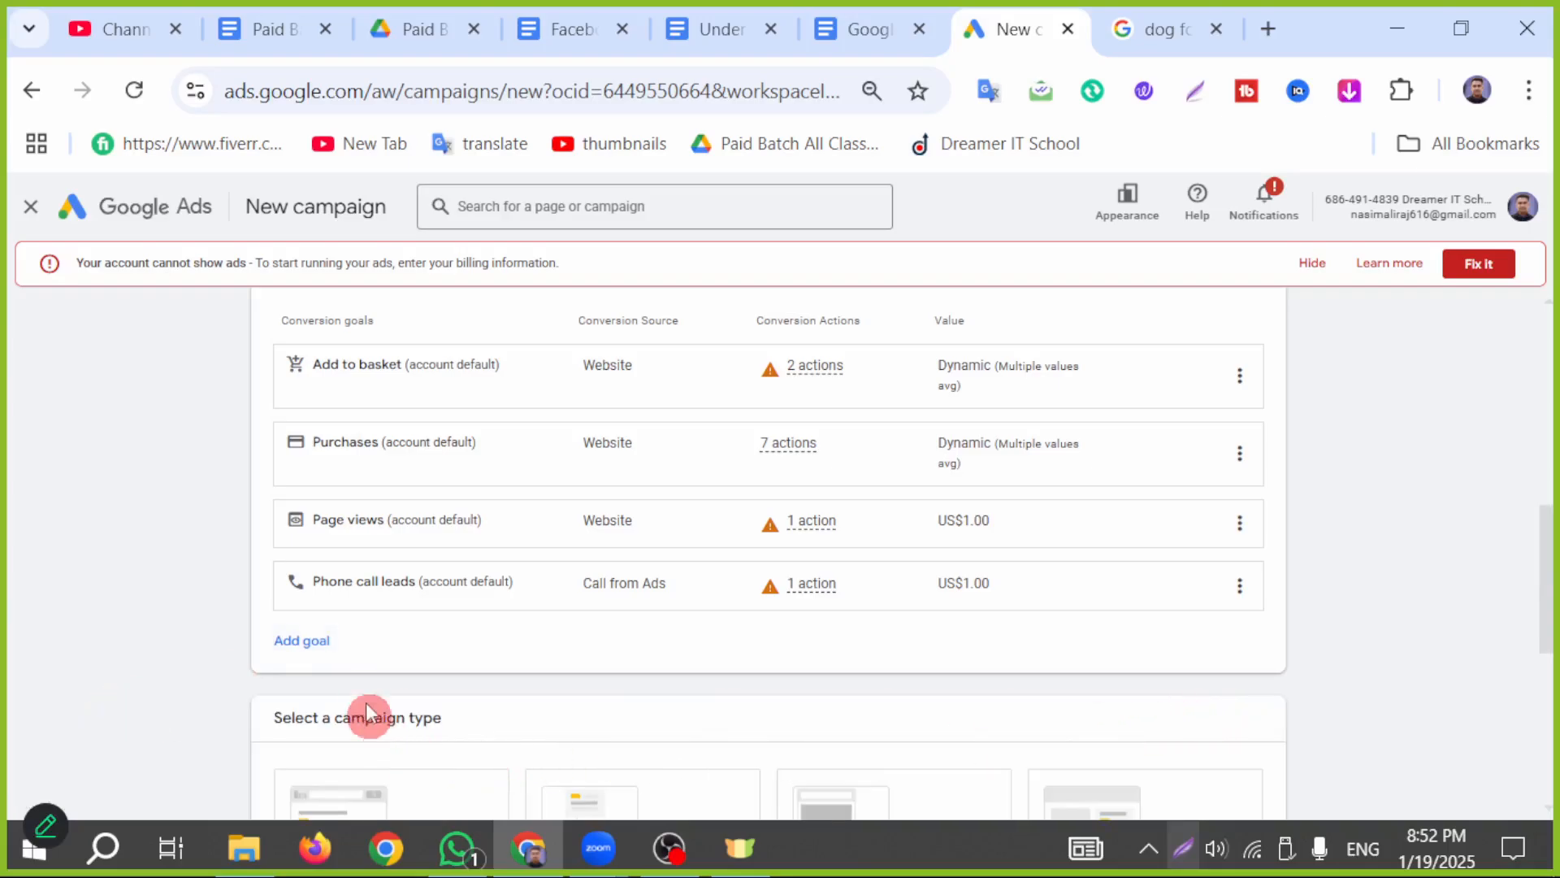
{"action": "scroll", "coordinate": [366, 702], "scroll_direction": "down", "scroll_amount": 4}
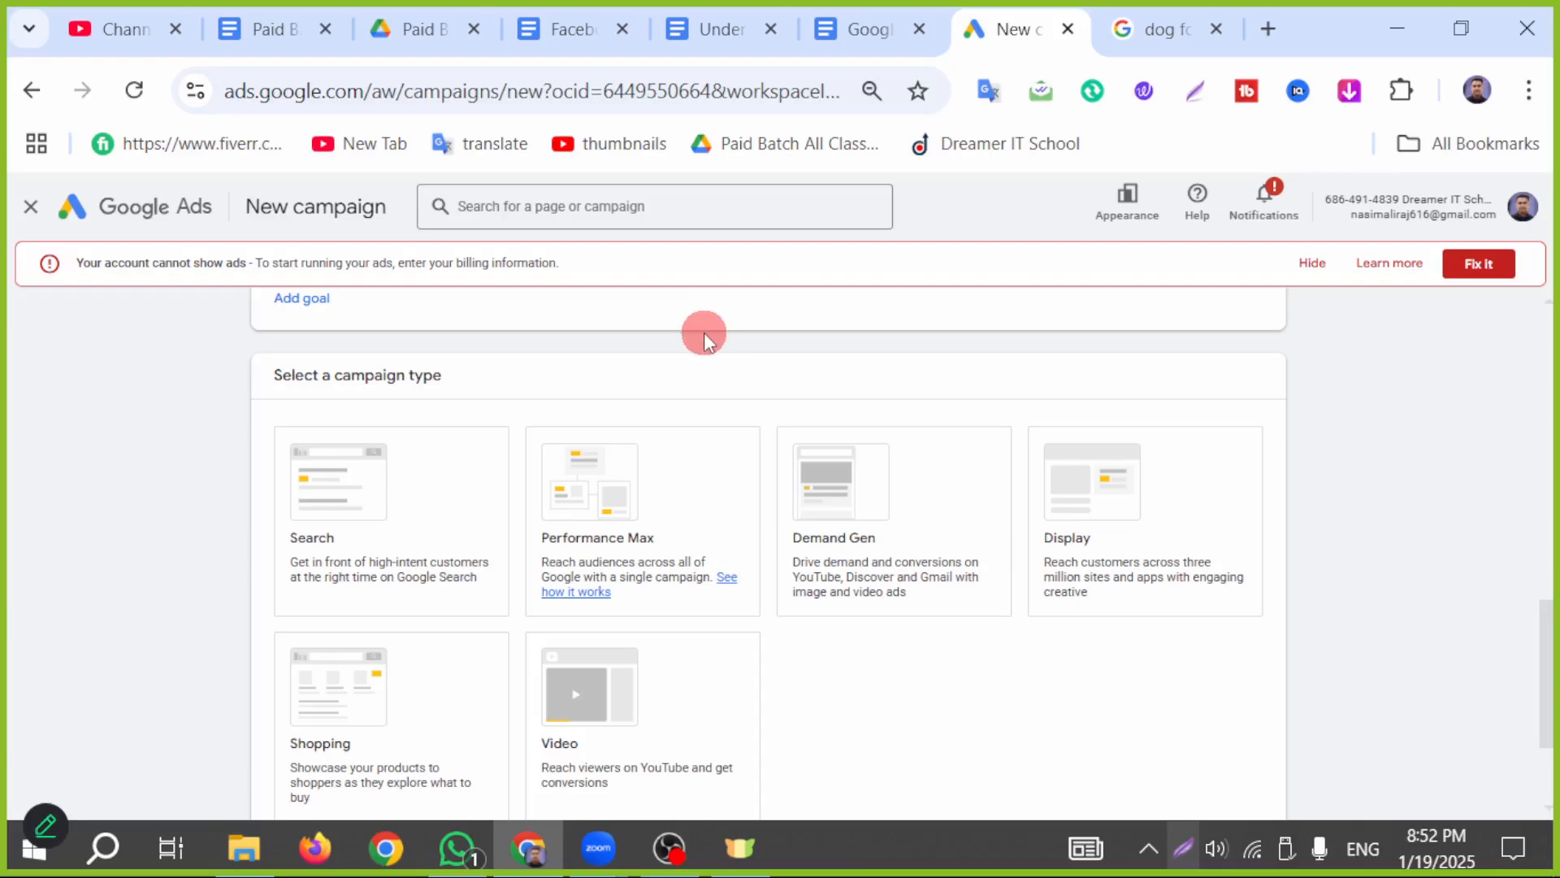
- Compare the Search campaign type with the sponsored results for "dog food price in usa", and return to the new campaign page
{"action": "left_click", "coordinate": [307, 448]}
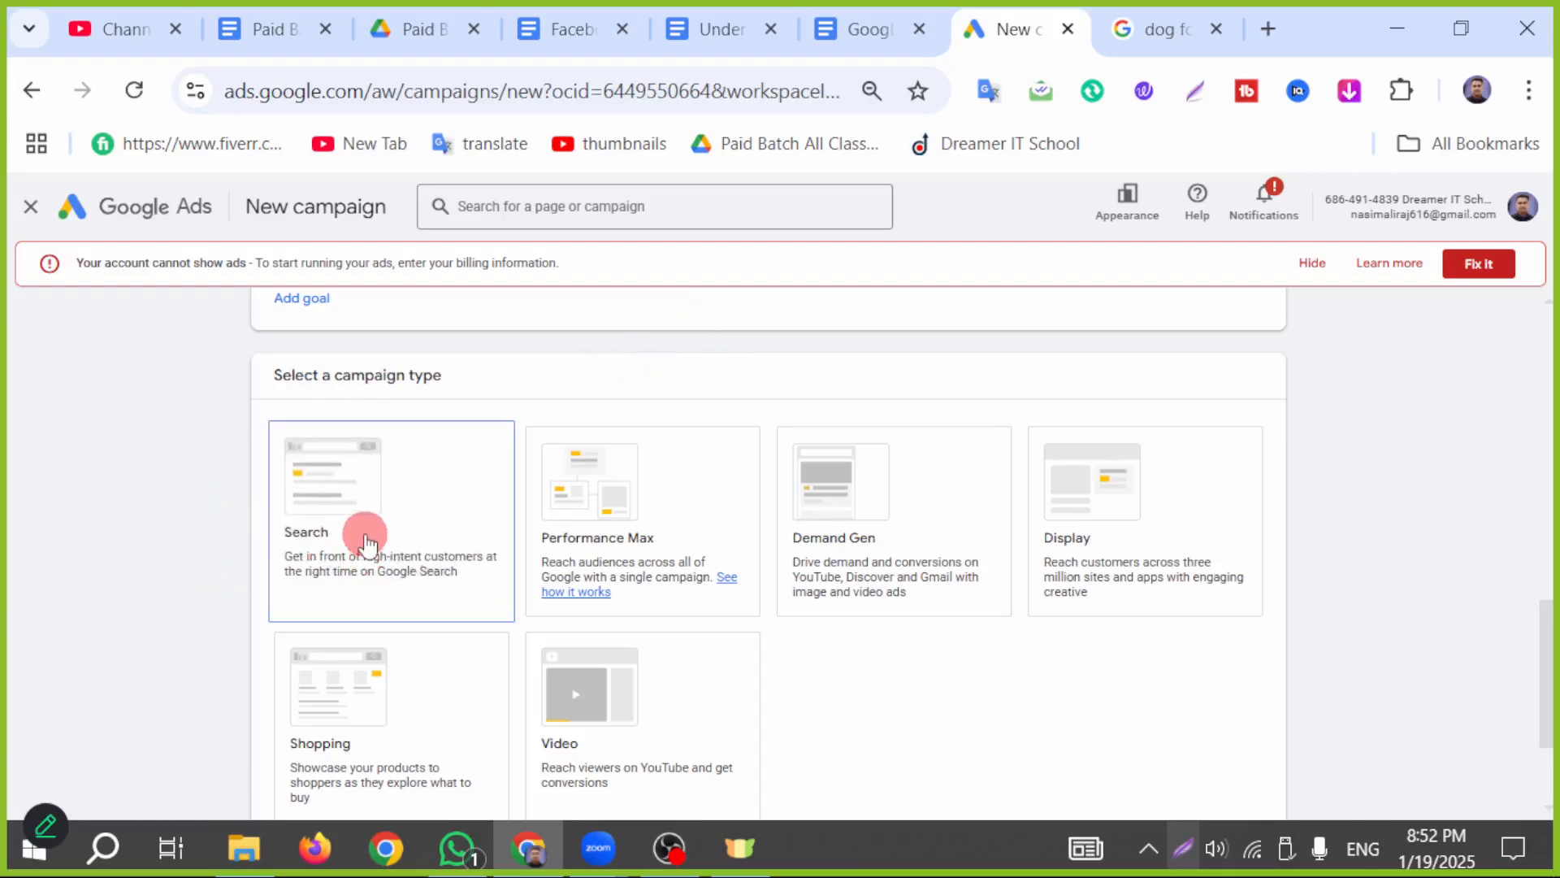
{"action": "left_click", "coordinate": [1117, 31]}
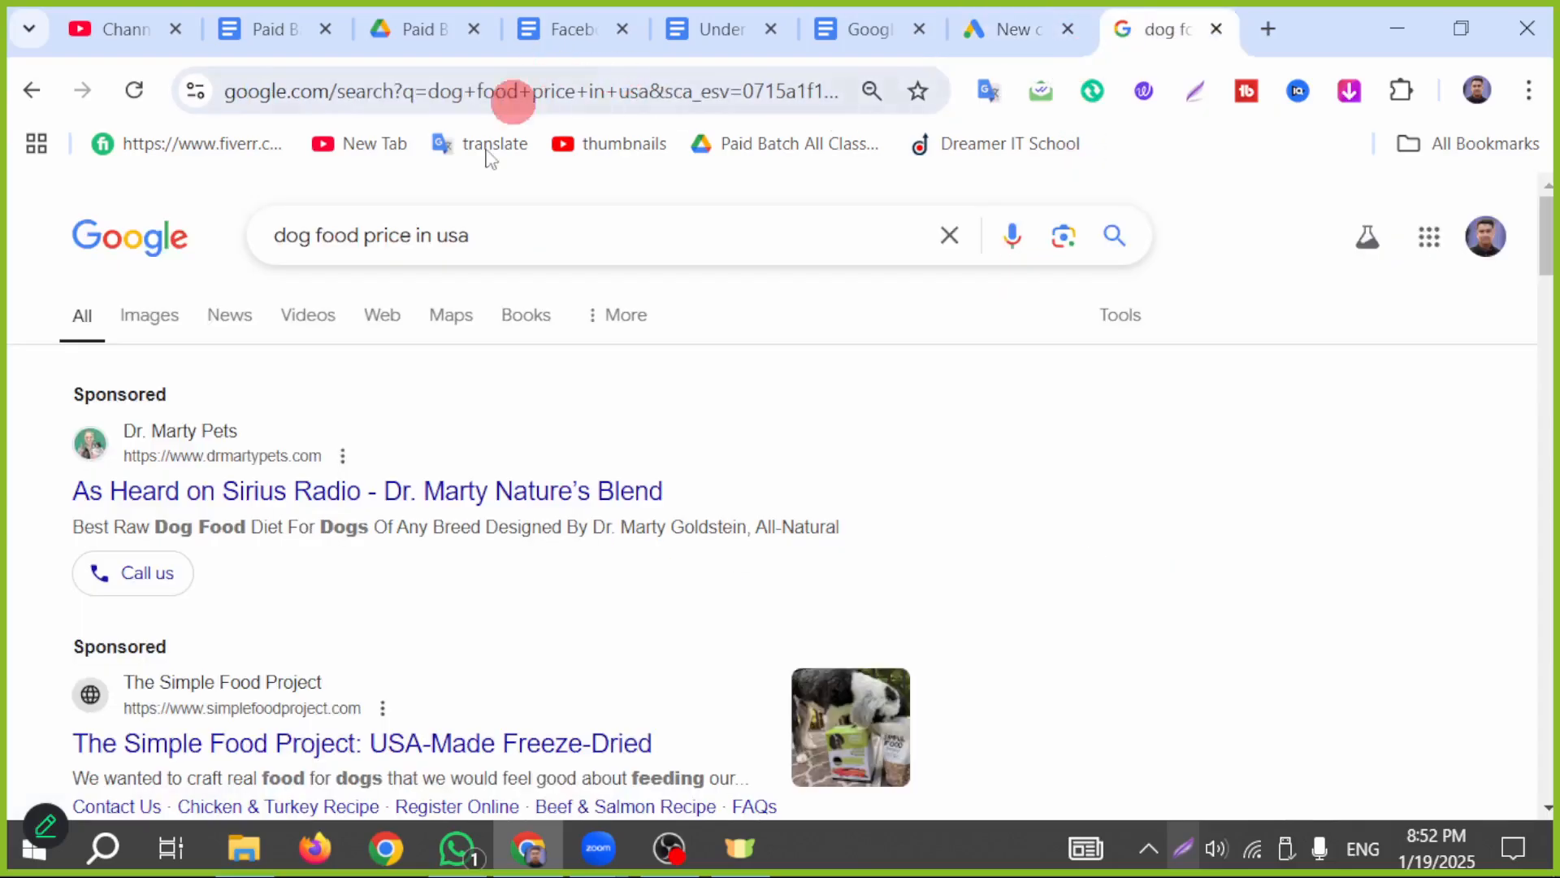
{"action": "scroll", "coordinate": [388, 387], "scroll_direction": "down", "scroll_amount": 6}
{"action": "scroll", "coordinate": [388, 387], "scroll_direction": "down", "scroll_amount": 5}
{"action": "scroll", "coordinate": [380, 501], "scroll_direction": "up", "scroll_amount": 10}
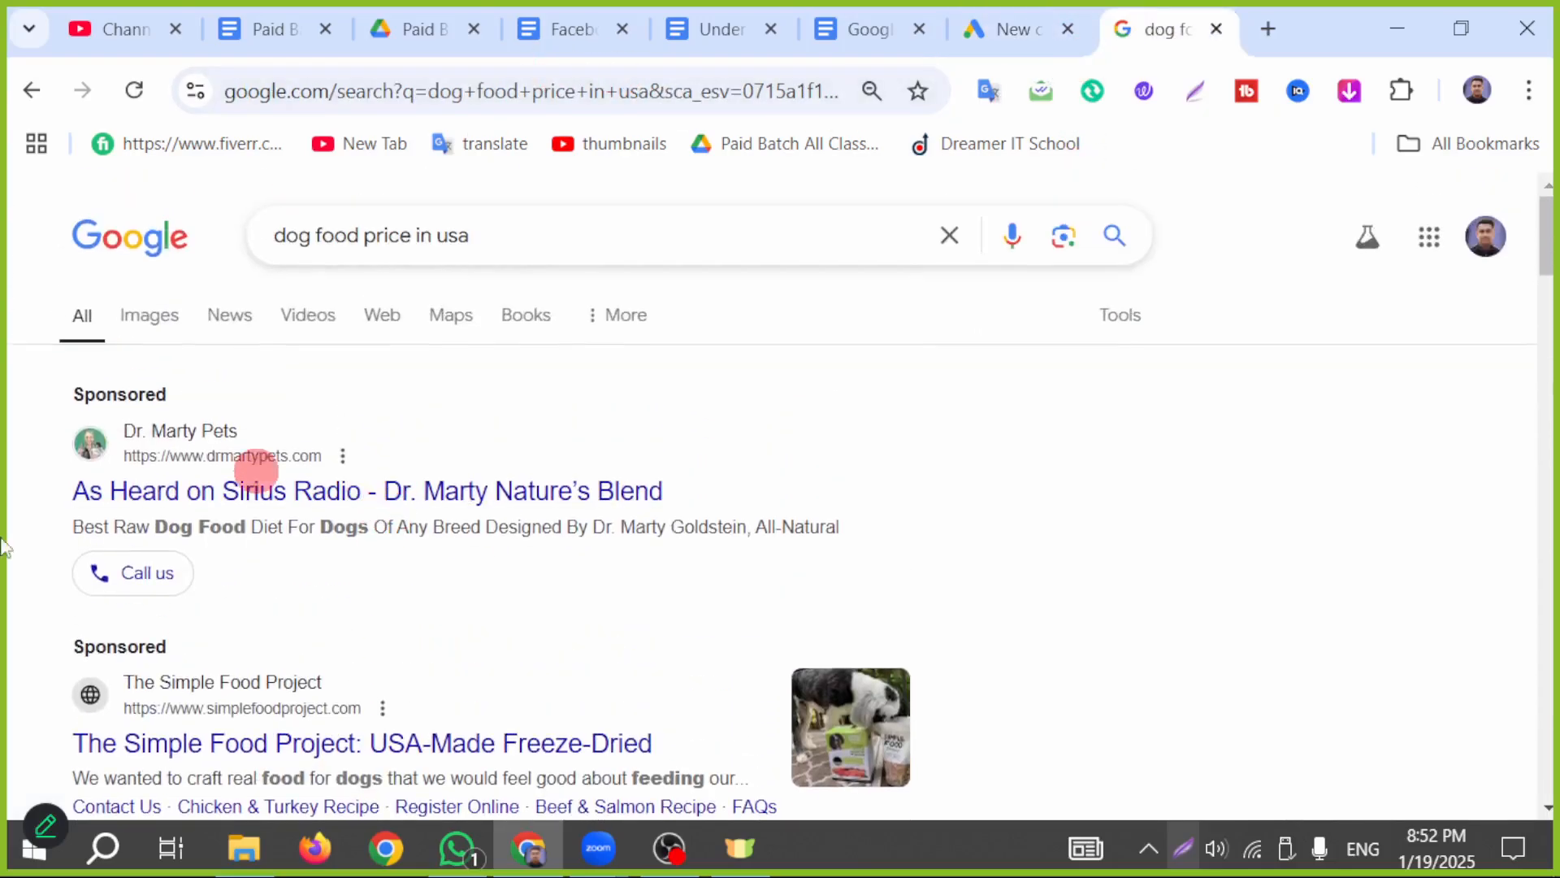
{"action": "left_click_drag", "start_coordinate": [547, 230], "coordinate": [167, 255]}
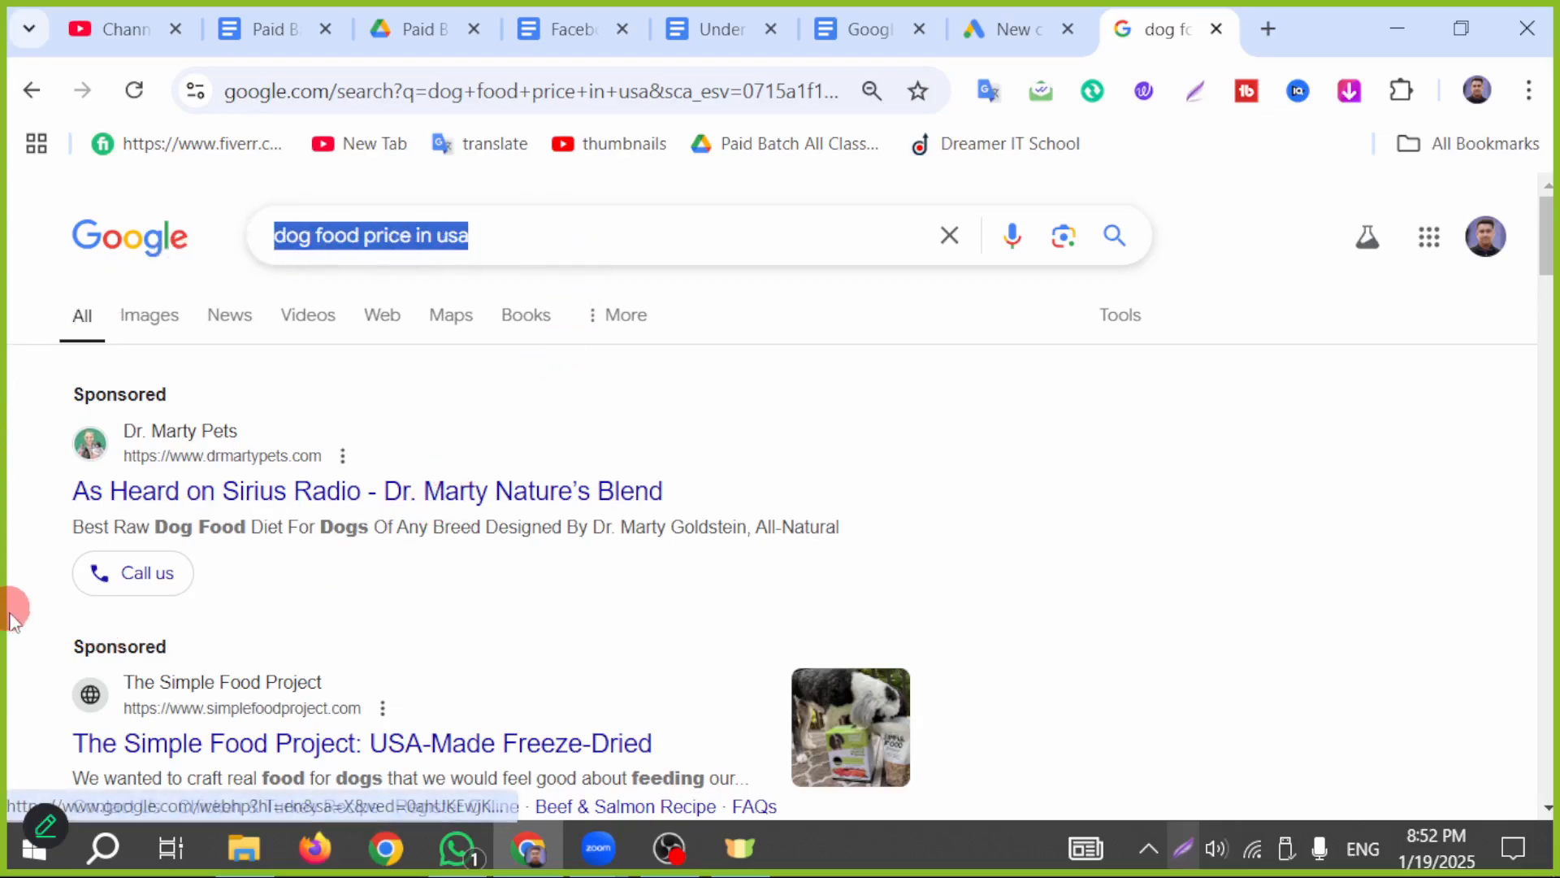
{"action": "left_click", "coordinate": [1030, 31]}
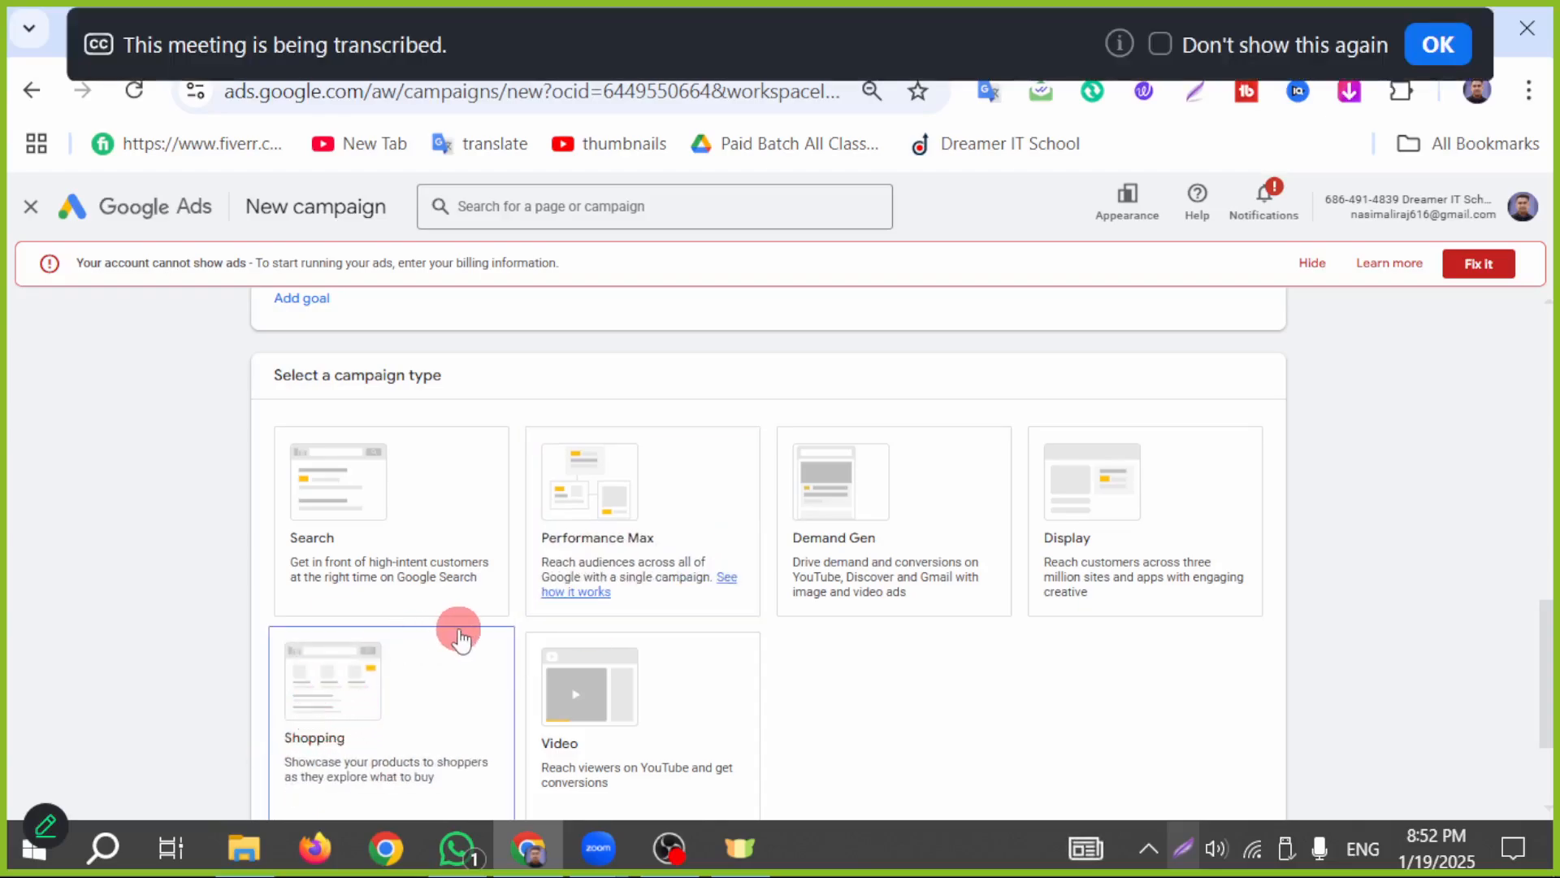
- Dismiss the transcription notice and cancel the speaking-language prompt in Zoom, and go back to the campaign types in Chrome
{"action": "left_click", "coordinate": [1451, 51]}
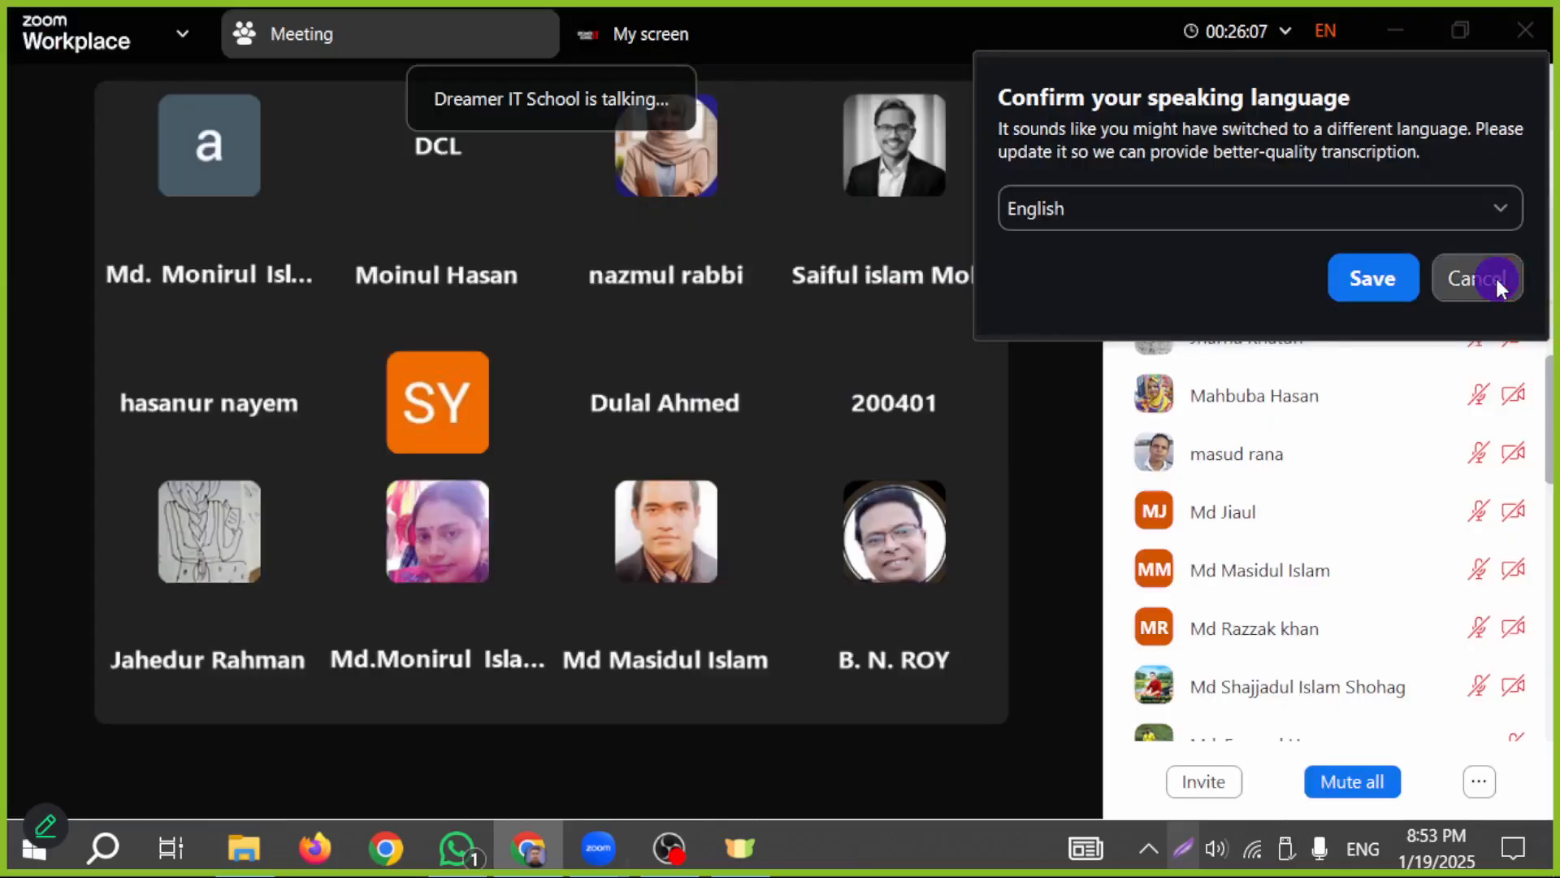
{"action": "left_click", "coordinate": [1495, 276]}
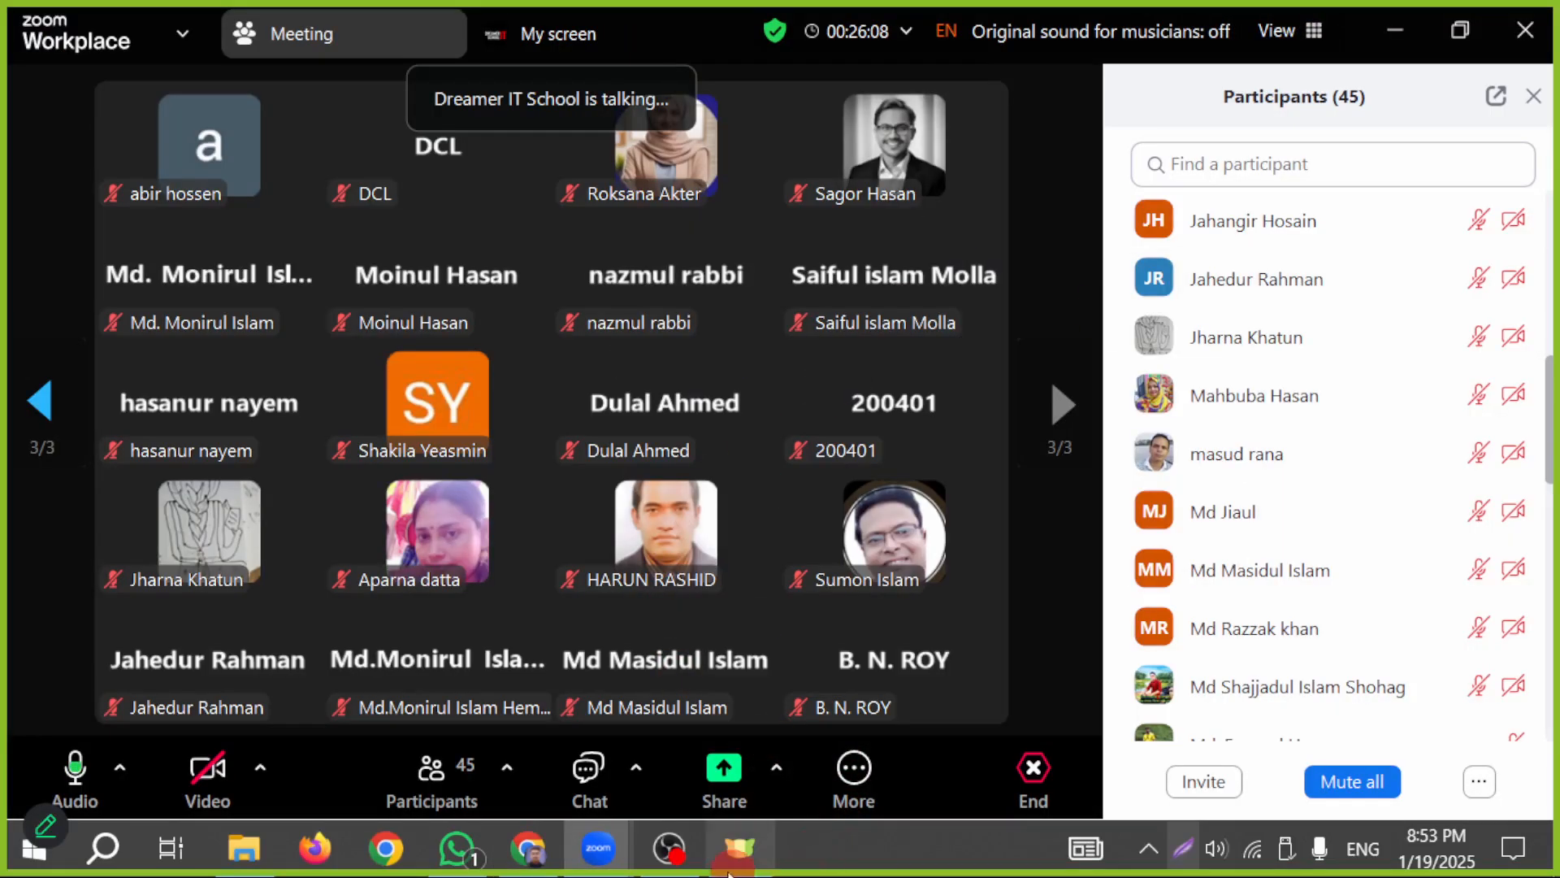
{"action": "left_click", "coordinate": [528, 847]}
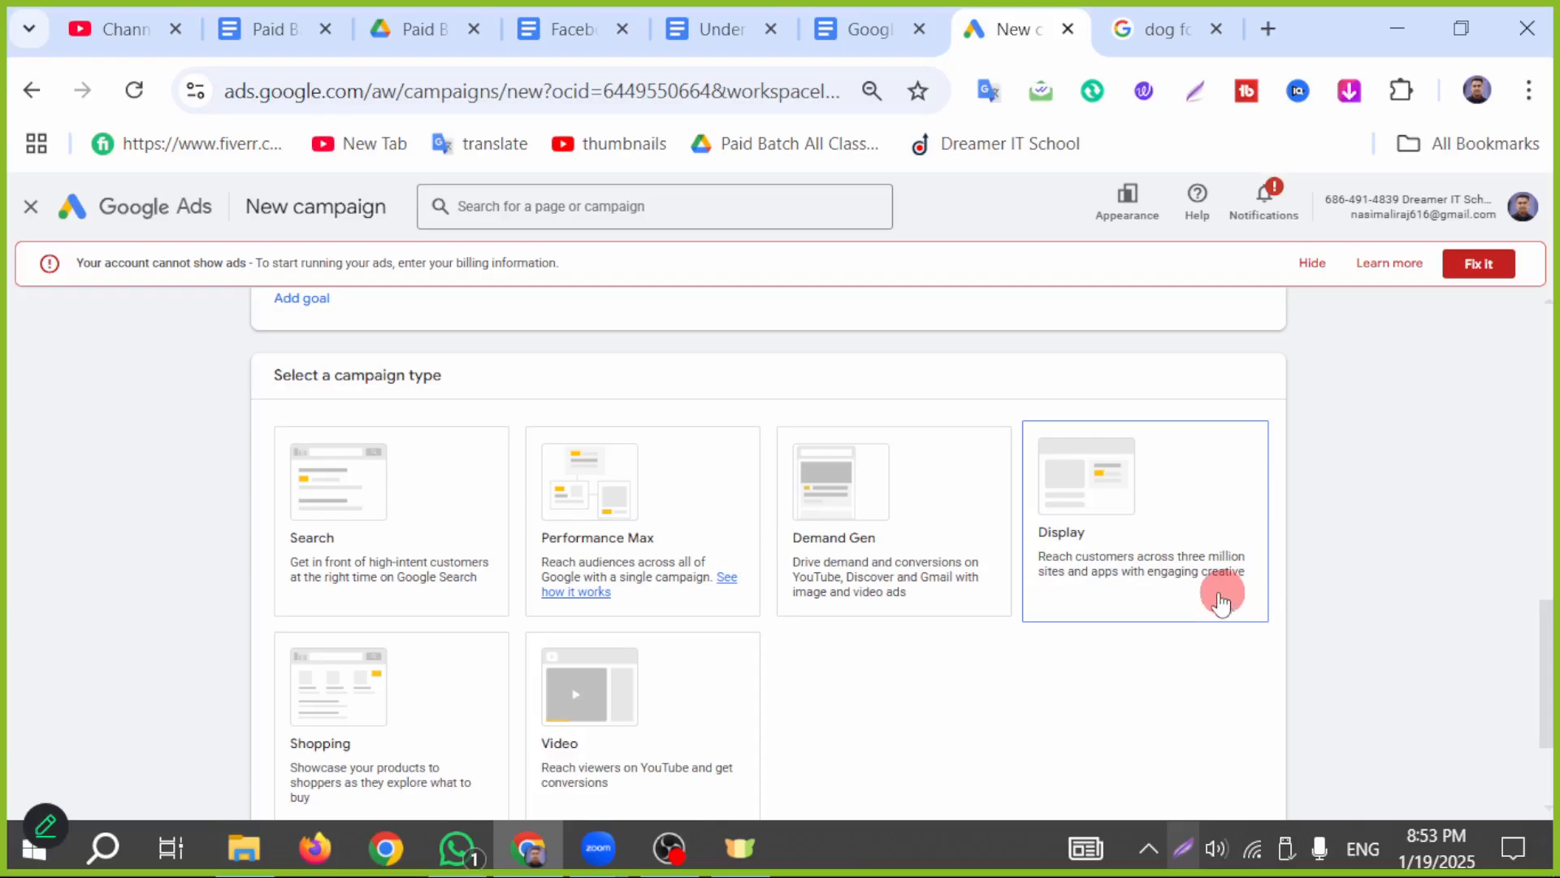
{"action": "scroll", "coordinate": [338, 691], "scroll_direction": "down", "scroll_amount": 2}
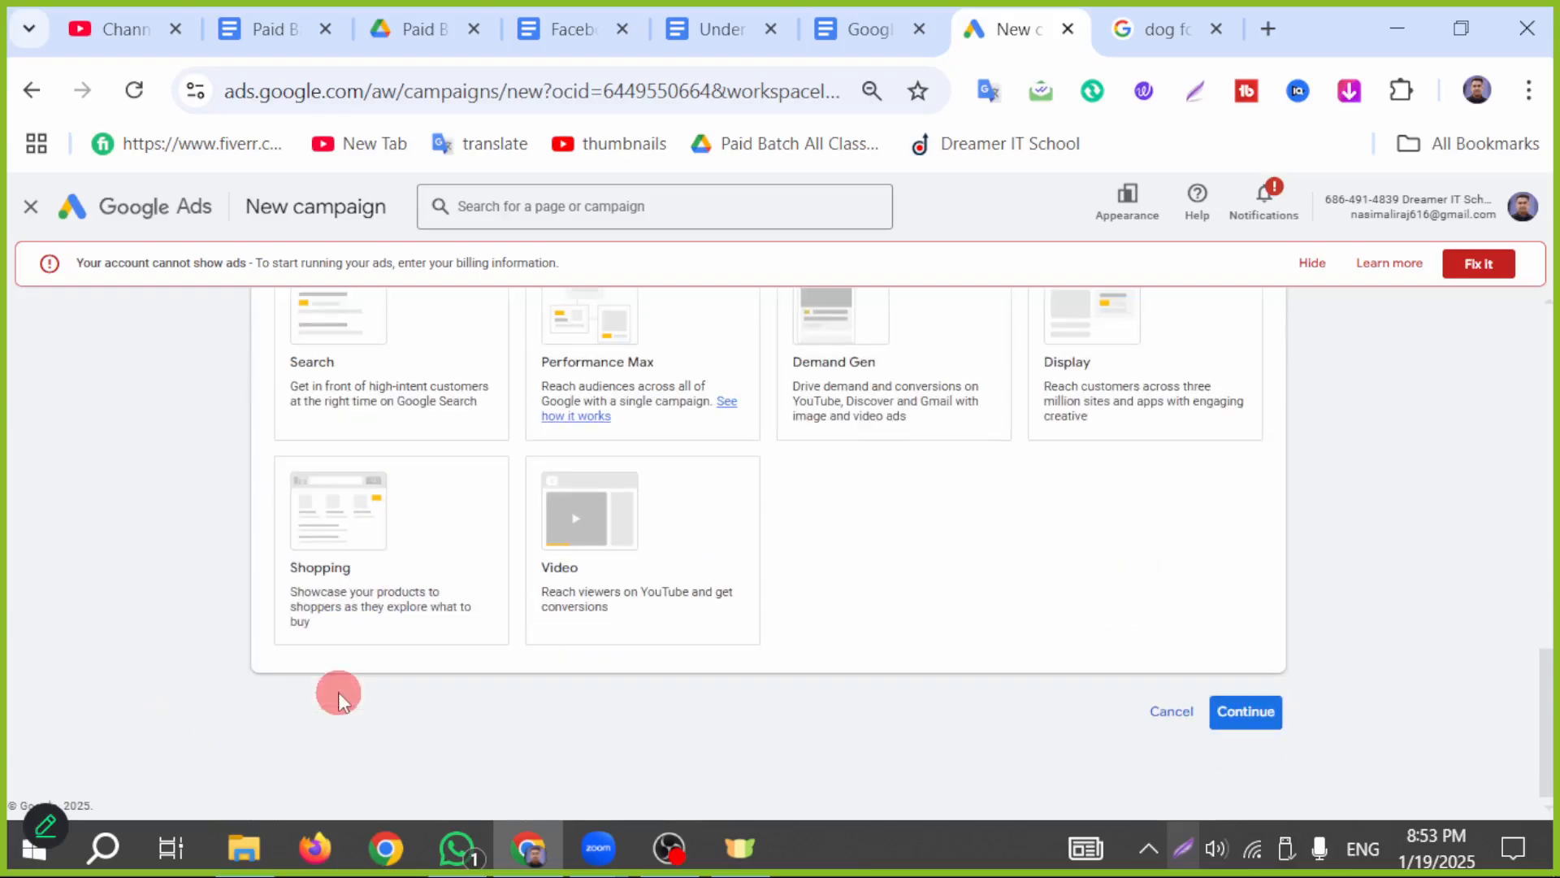
{"action": "scroll", "coordinate": [338, 691], "scroll_direction": "up", "scroll_amount": 2}
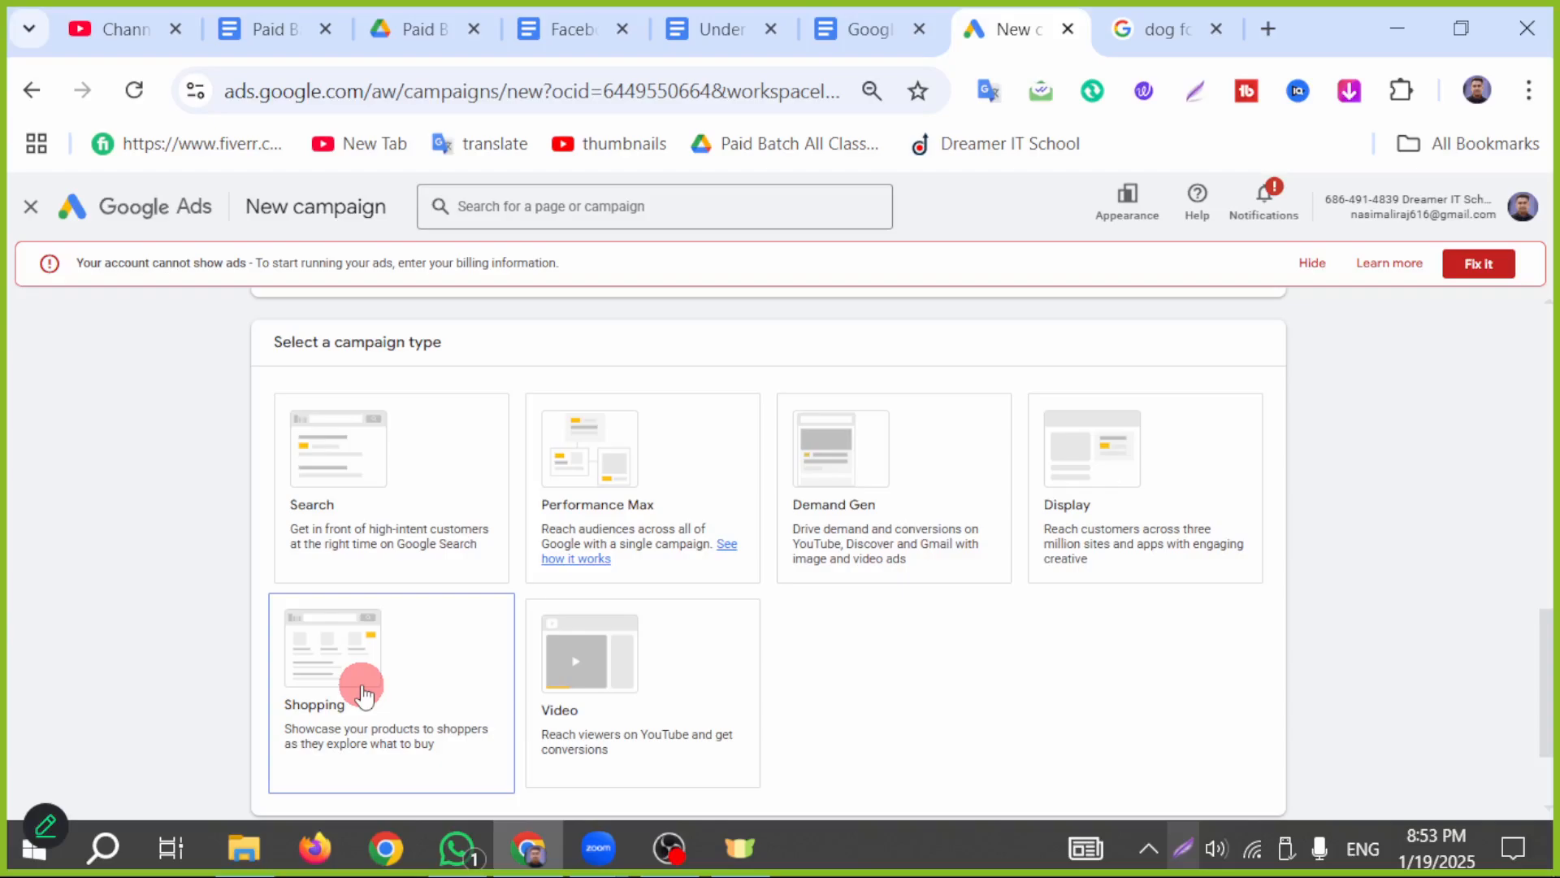
- Look up image results for "shopping ads google" in a new tab, and go back to the campaign types
{"action": "left_click", "coordinate": [1267, 29]}
{"action": "type", "text": "sh"}
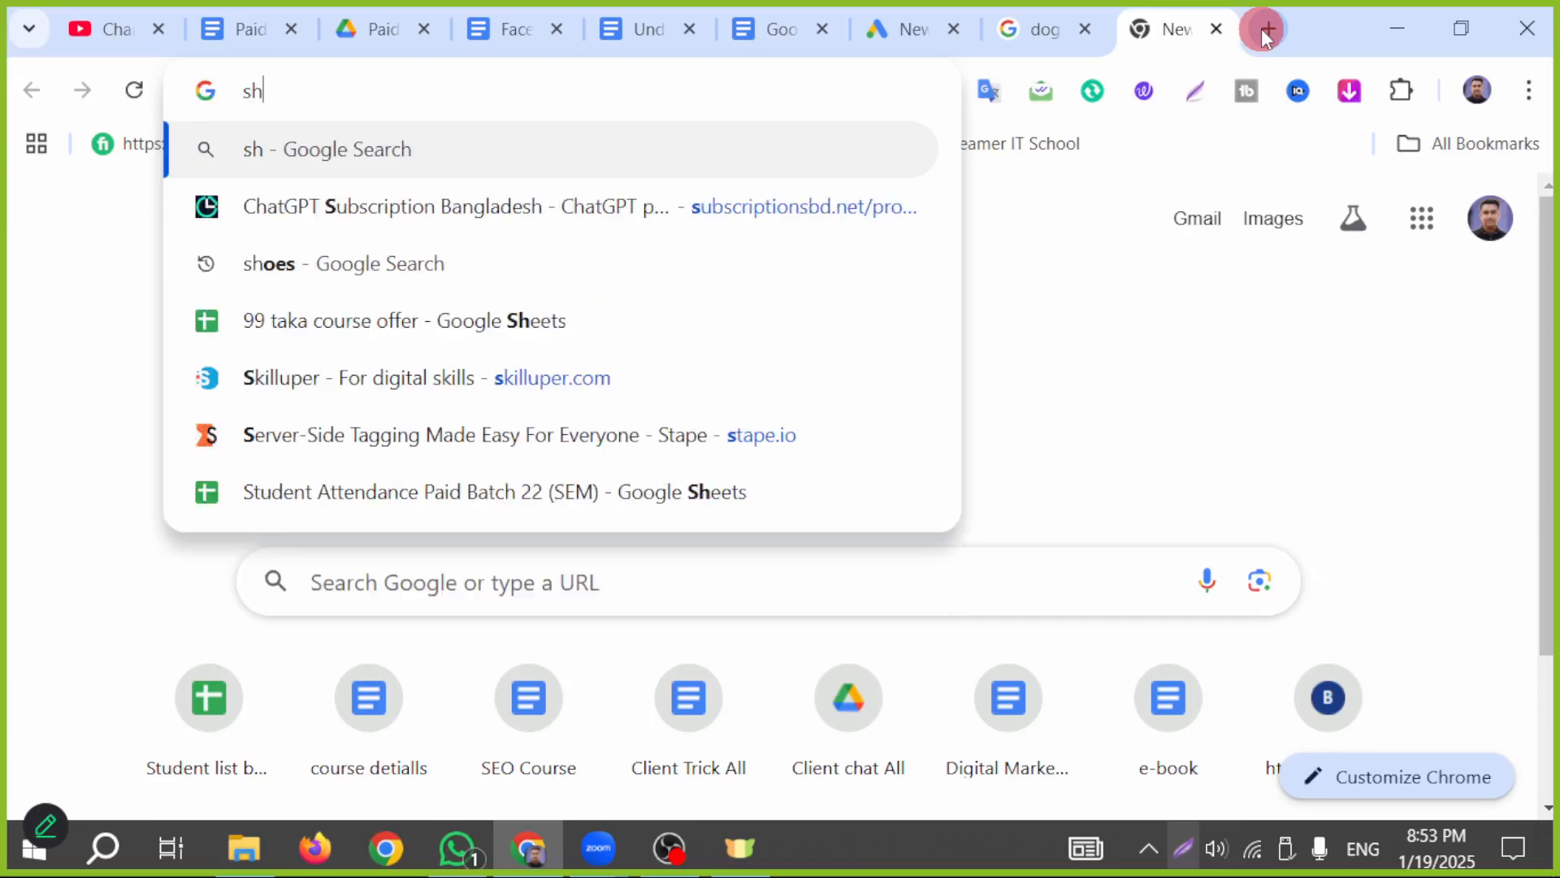
{"action": "type", "text": "opping a"}
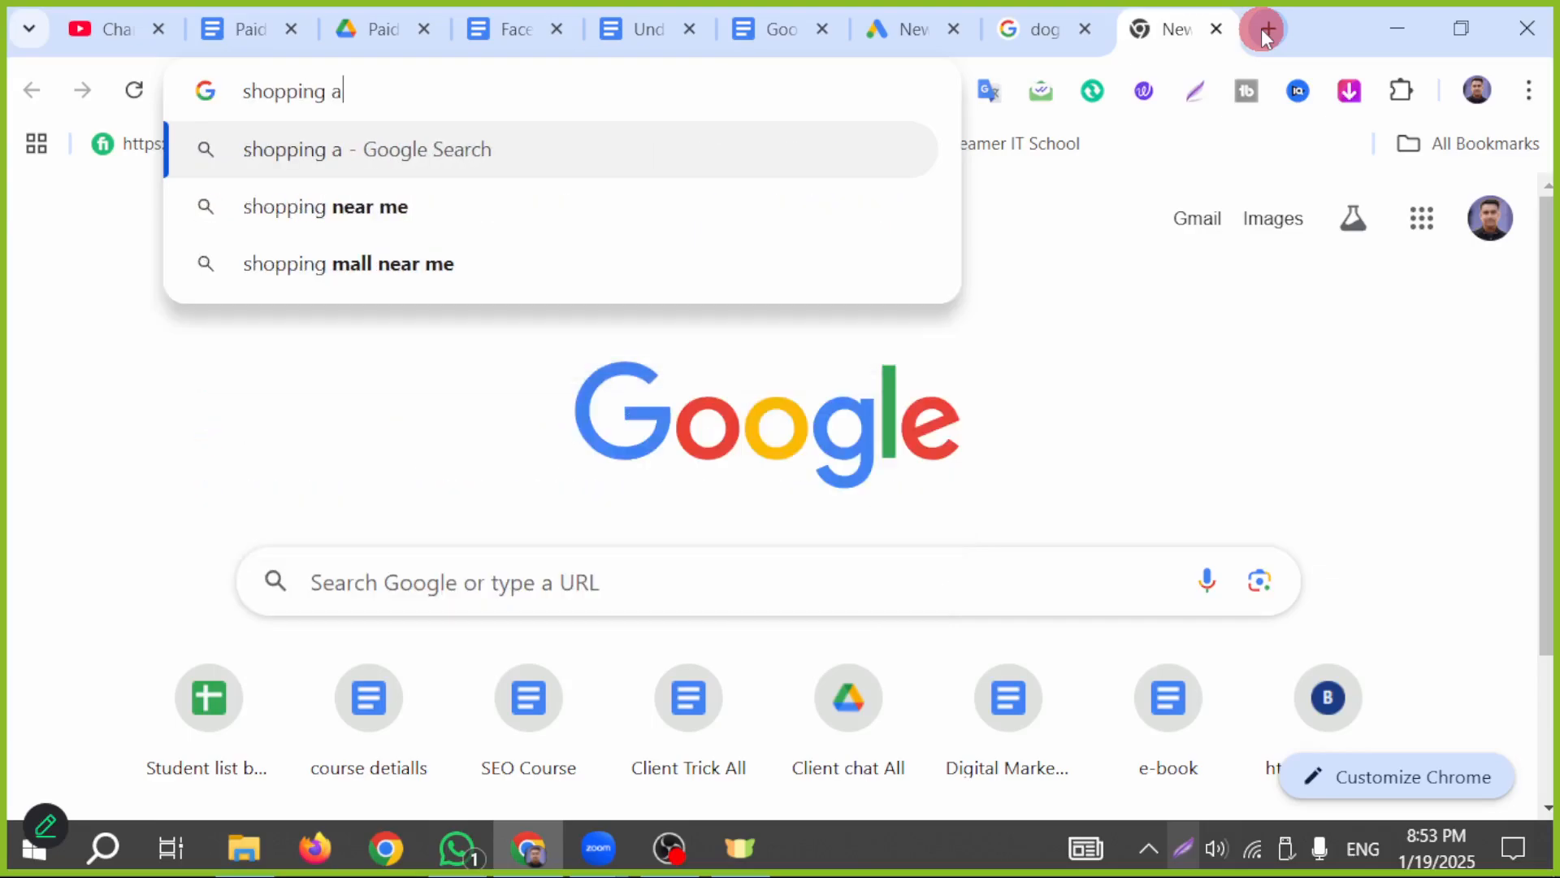
{"action": "type", "text": "ds google"}
{"action": "key", "text": "Return"}
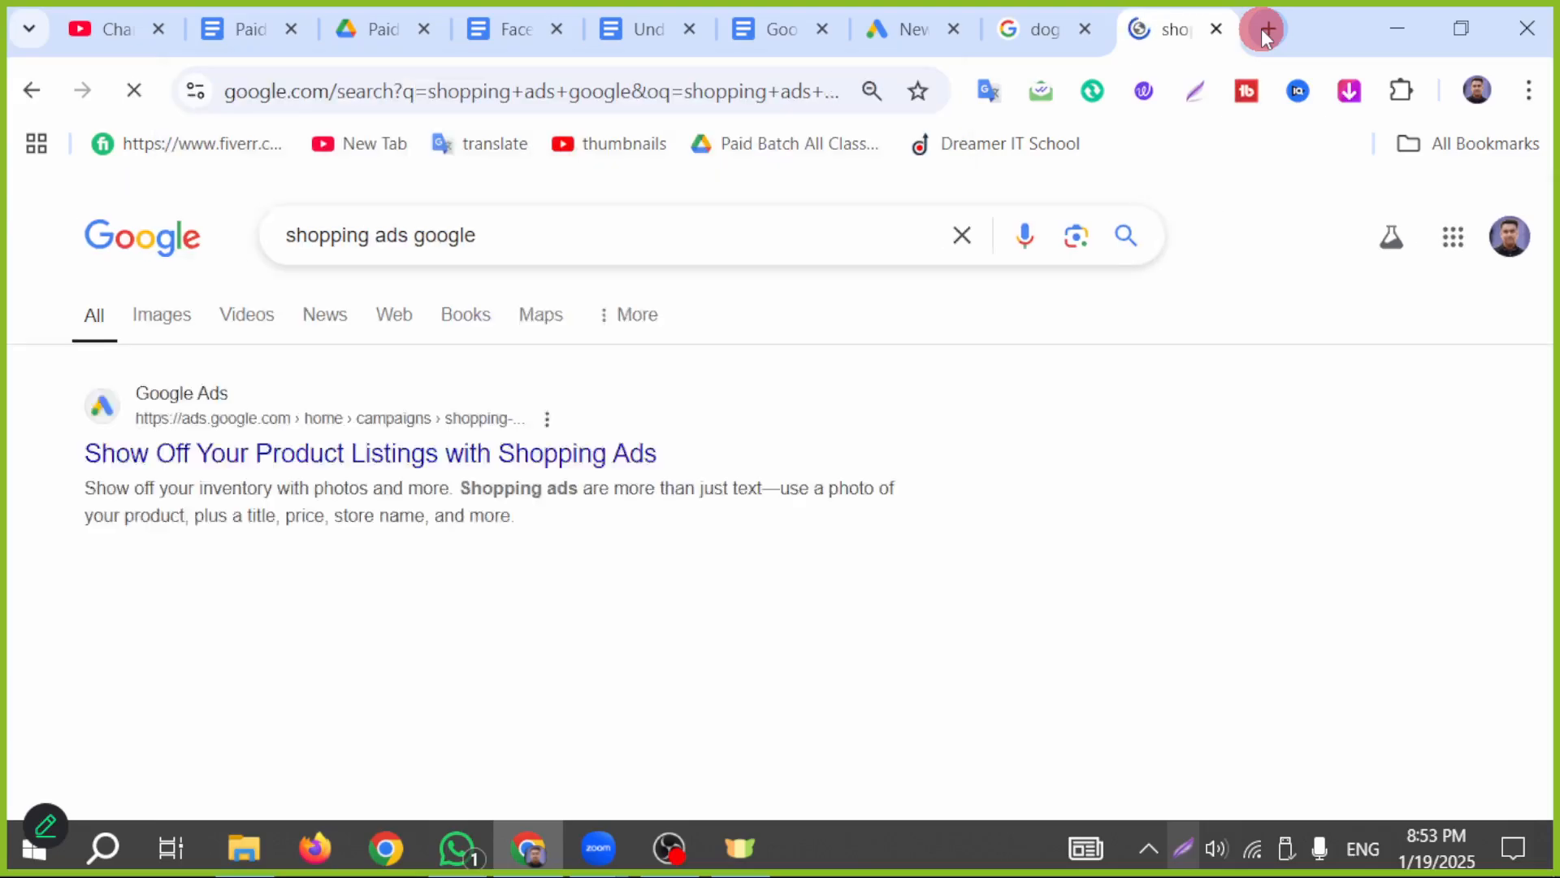
{"action": "left_click", "coordinate": [179, 322]}
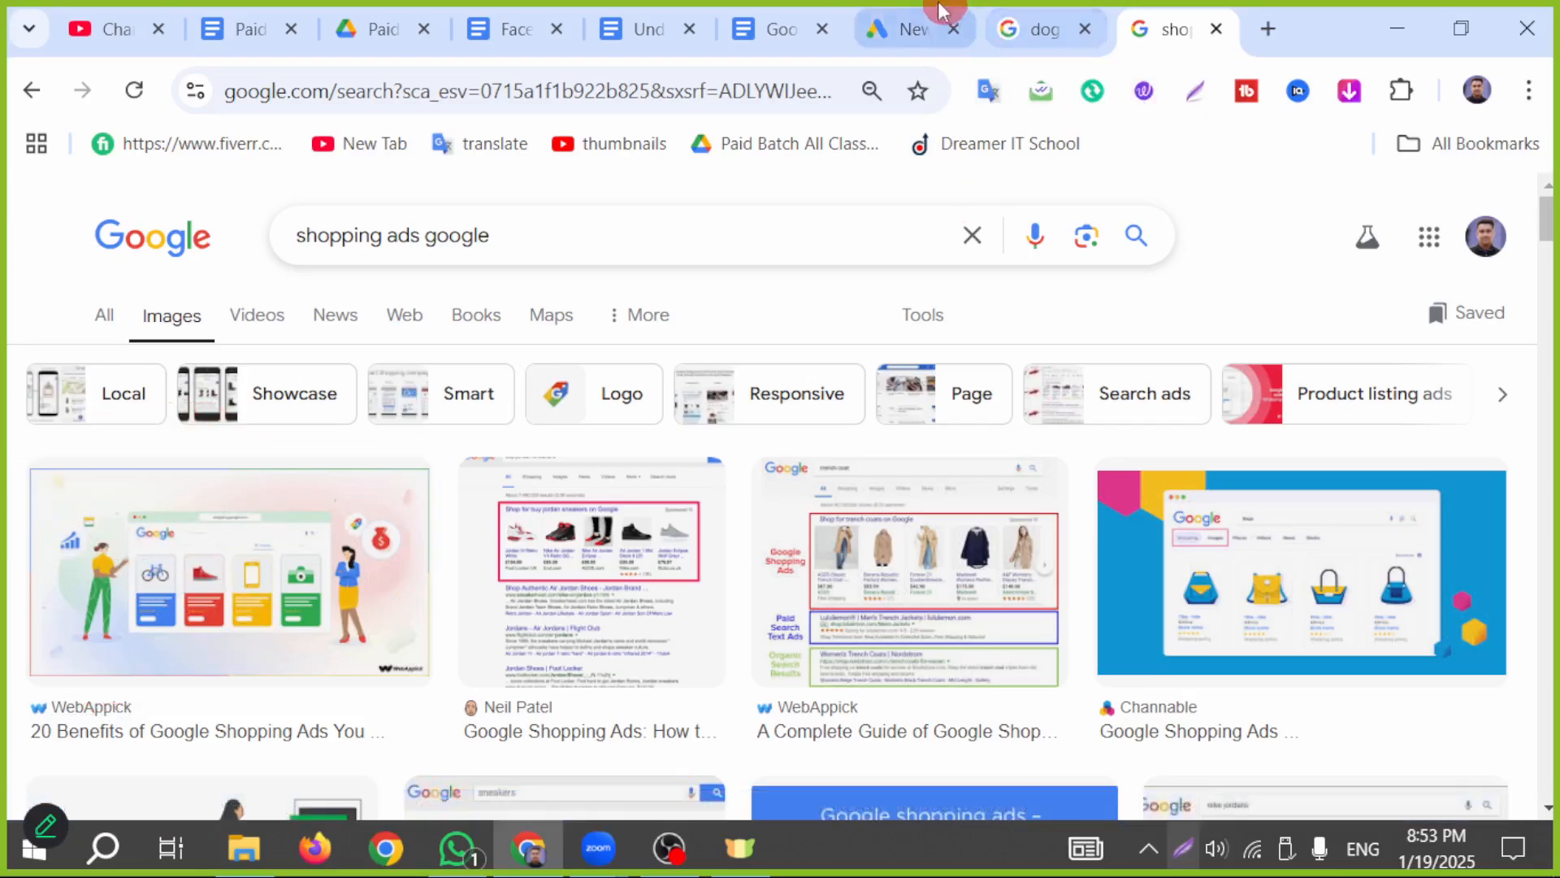
{"action": "left_click", "coordinate": [926, 24]}
{"action": "left_click", "coordinate": [305, 647]}
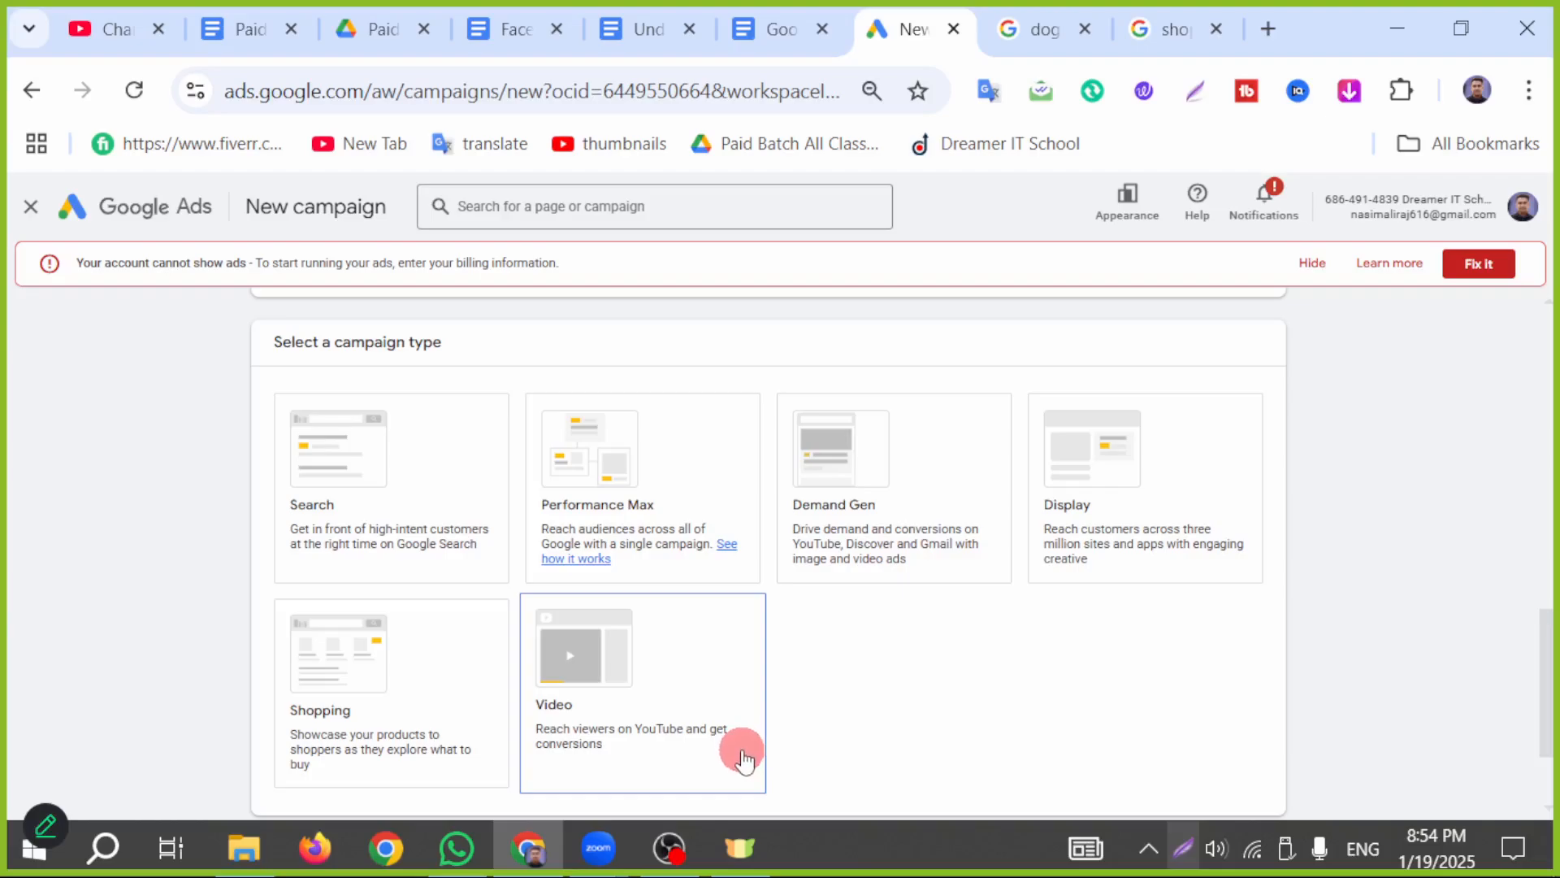
- Choose Search as the campaign type and hide the billing information notice
{"action": "scroll", "coordinate": [748, 751], "scroll_direction": "down", "scroll_amount": 2}
{"action": "scroll", "coordinate": [748, 695], "scroll_direction": "up", "scroll_amount": 4}
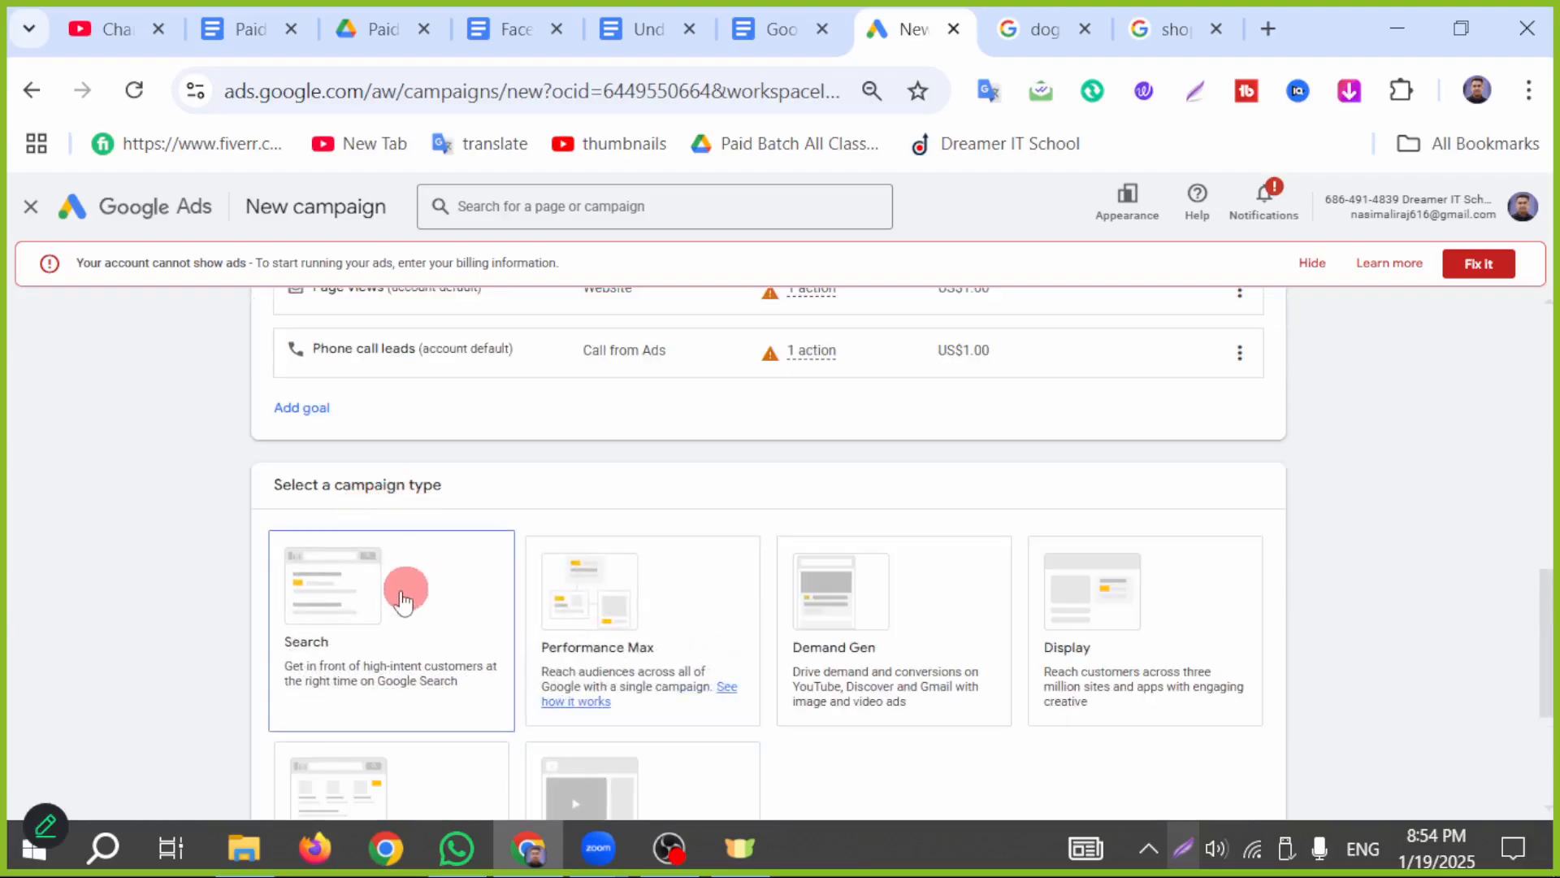
{"action": "left_click", "coordinate": [415, 618]}
{"action": "scroll", "coordinate": [423, 625], "scroll_direction": "down", "scroll_amount": 3}
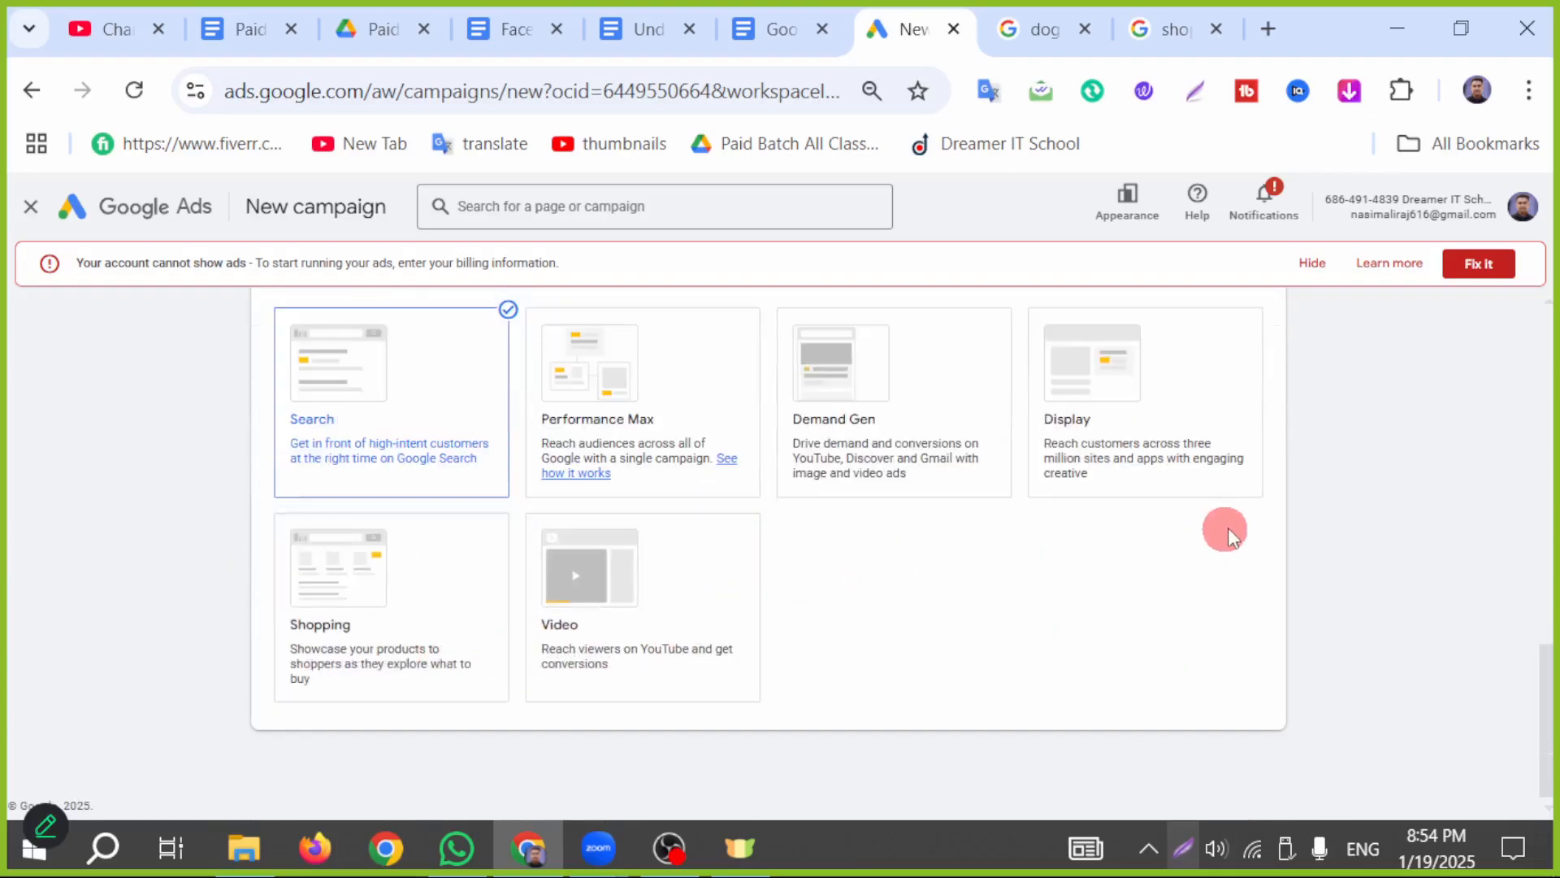
{"action": "scroll", "coordinate": [926, 609], "scroll_direction": "up", "scroll_amount": 2}
{"action": "scroll", "coordinate": [918, 609], "scroll_direction": "down", "scroll_amount": 2}
{"action": "left_click", "coordinate": [1310, 266]}
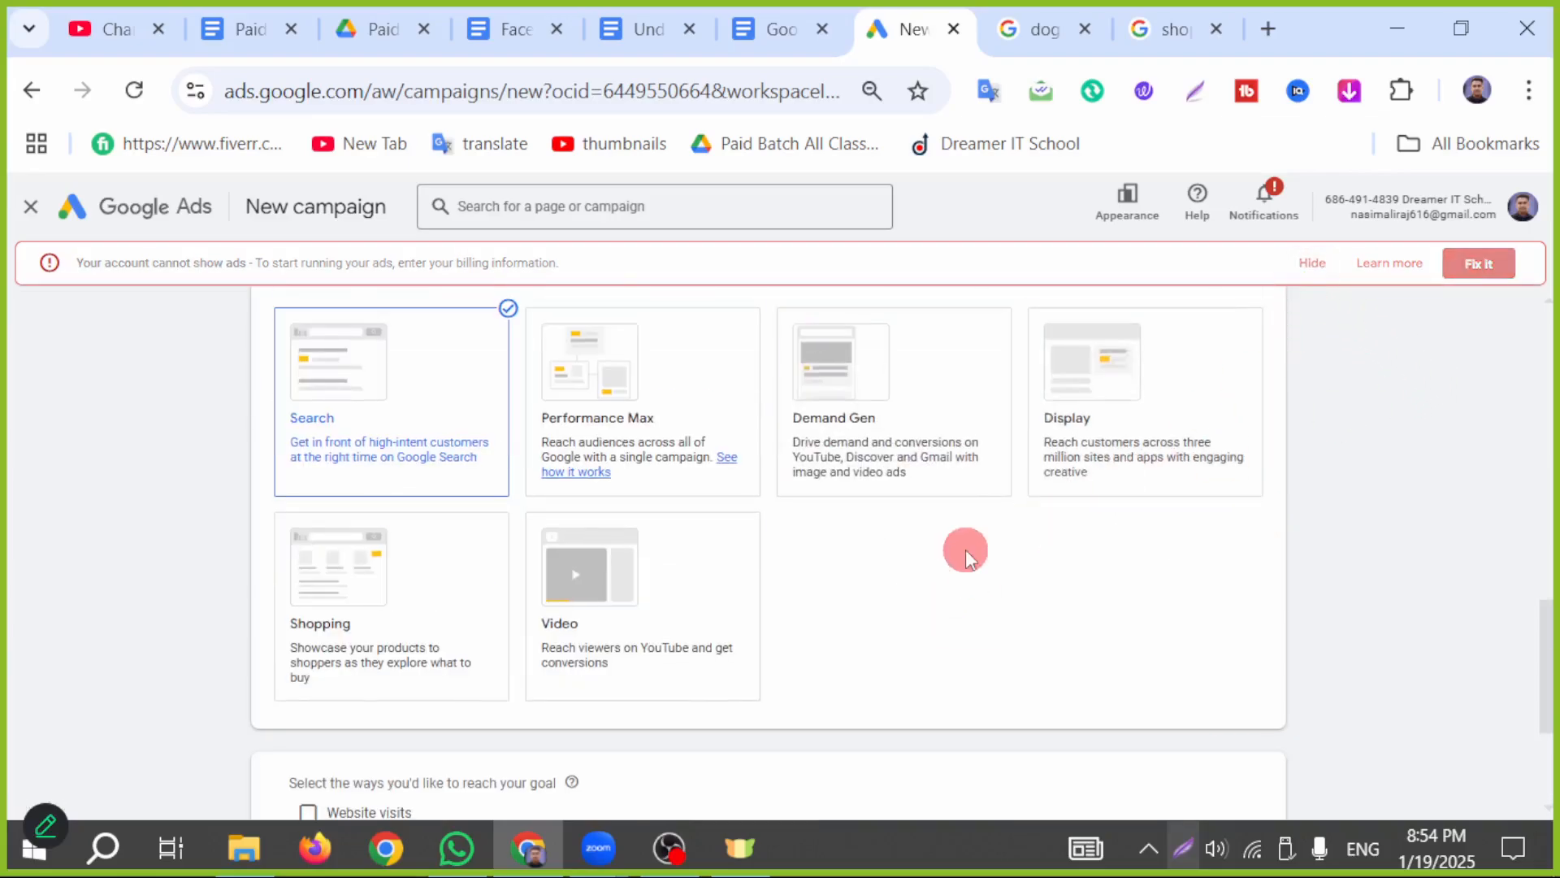
- Choose Website visits as the way to reach the campaign goal
{"action": "scroll", "coordinate": [965, 547], "scroll_direction": "down", "scroll_amount": 3}
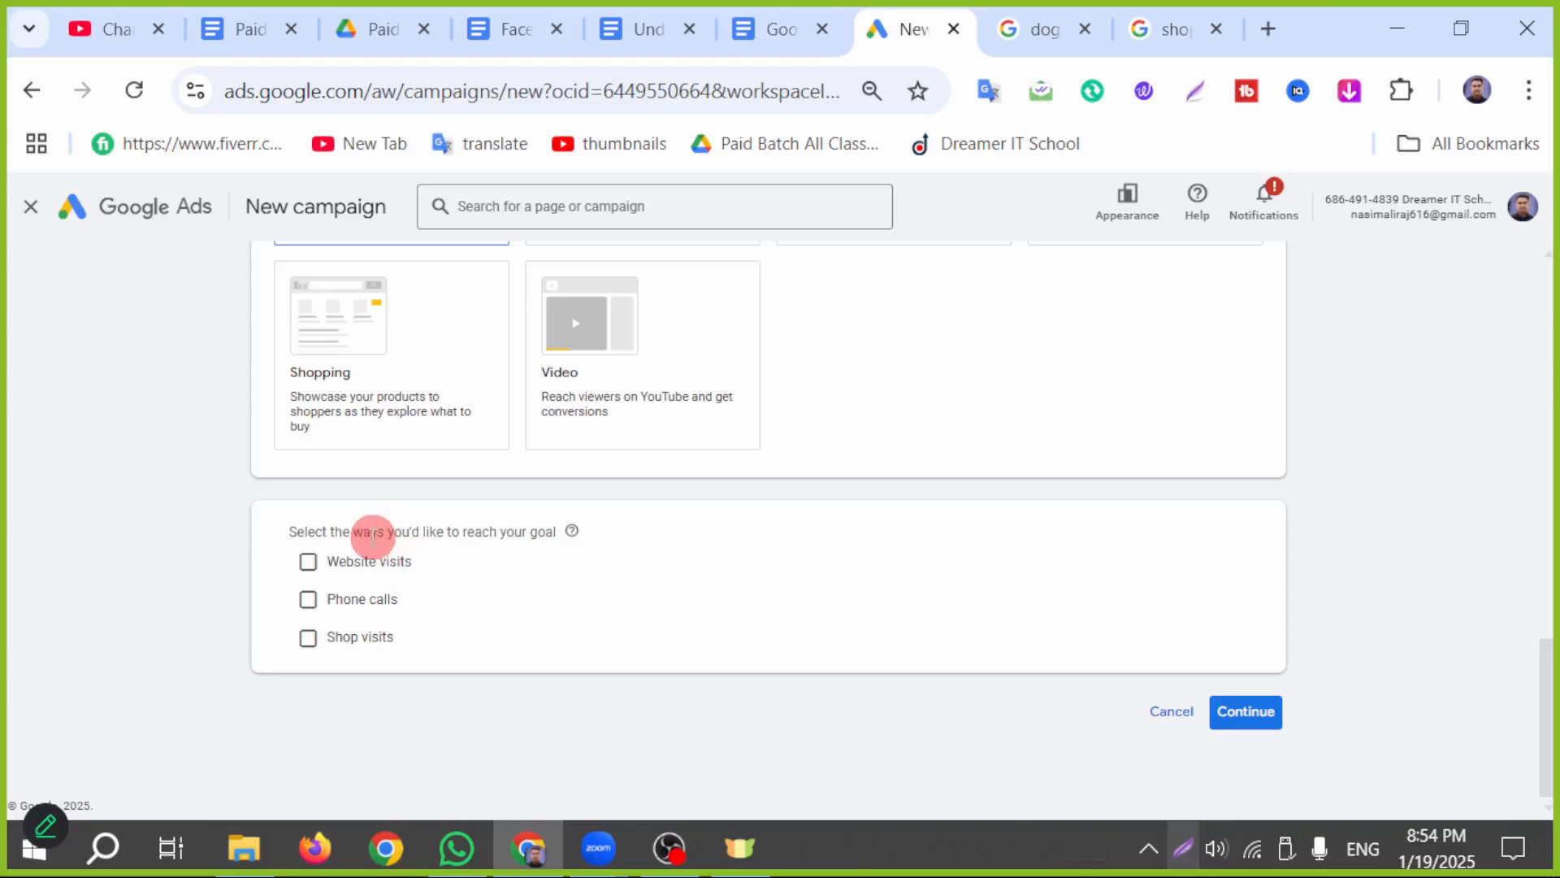
{"action": "left_click", "coordinate": [309, 563]}
{"action": "left_click", "coordinate": [394, 611]}
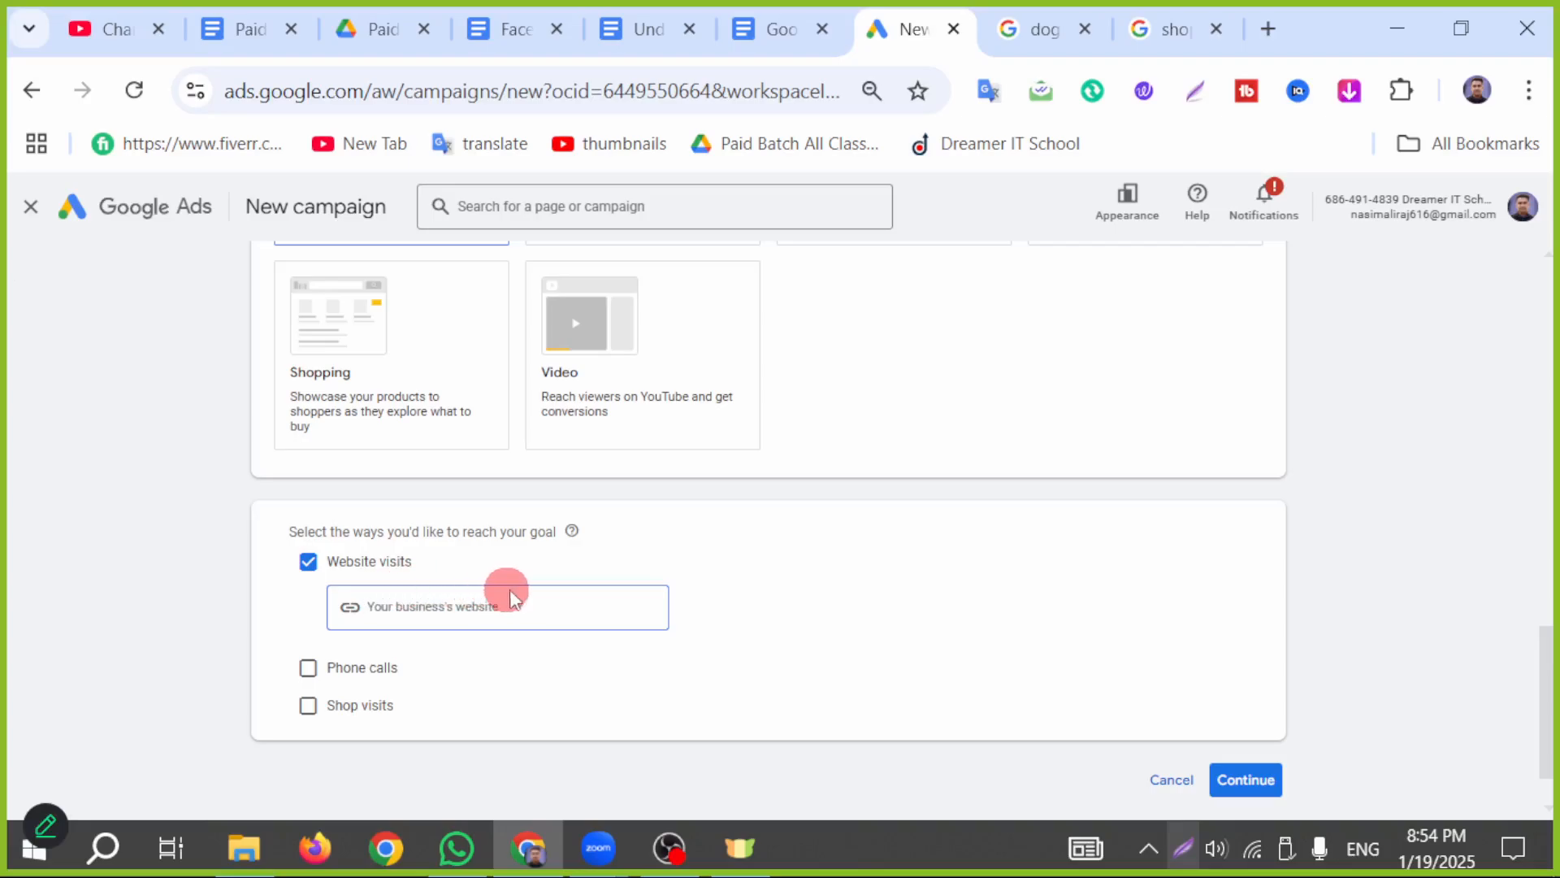
- Copy the address of the dreameritschool.online homepage, enter it as the business's website, and continue
{"action": "left_click", "coordinate": [1268, 29]}
{"action": "type", "text": "d"}
{"action": "left_click", "coordinate": [523, 206]}
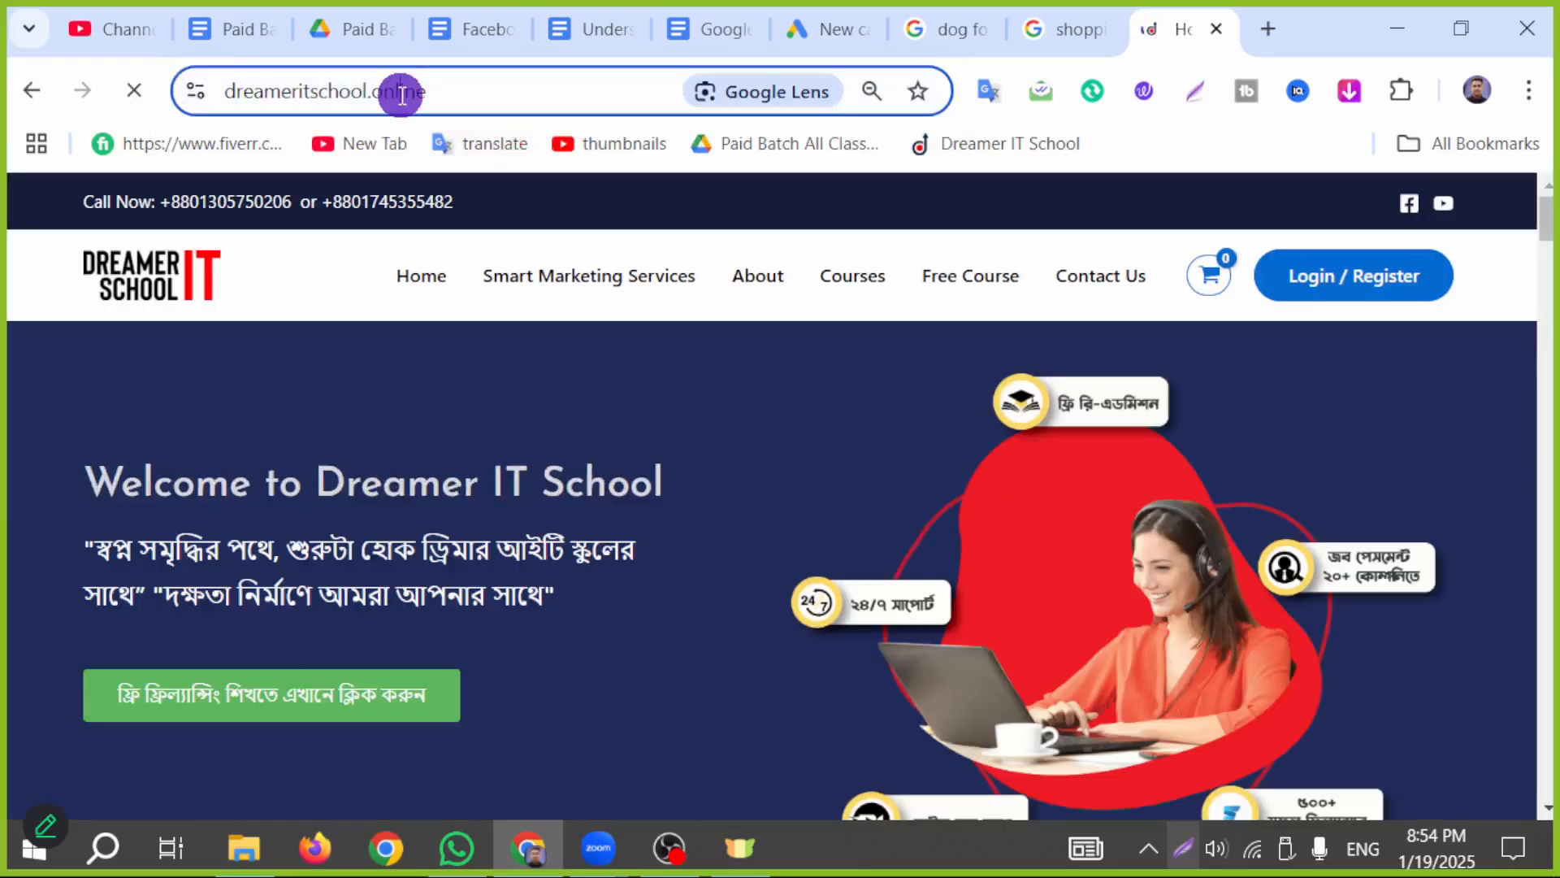
{"action": "left_click", "coordinate": [401, 93]}
{"action": "key", "text": "ctrl+c"}
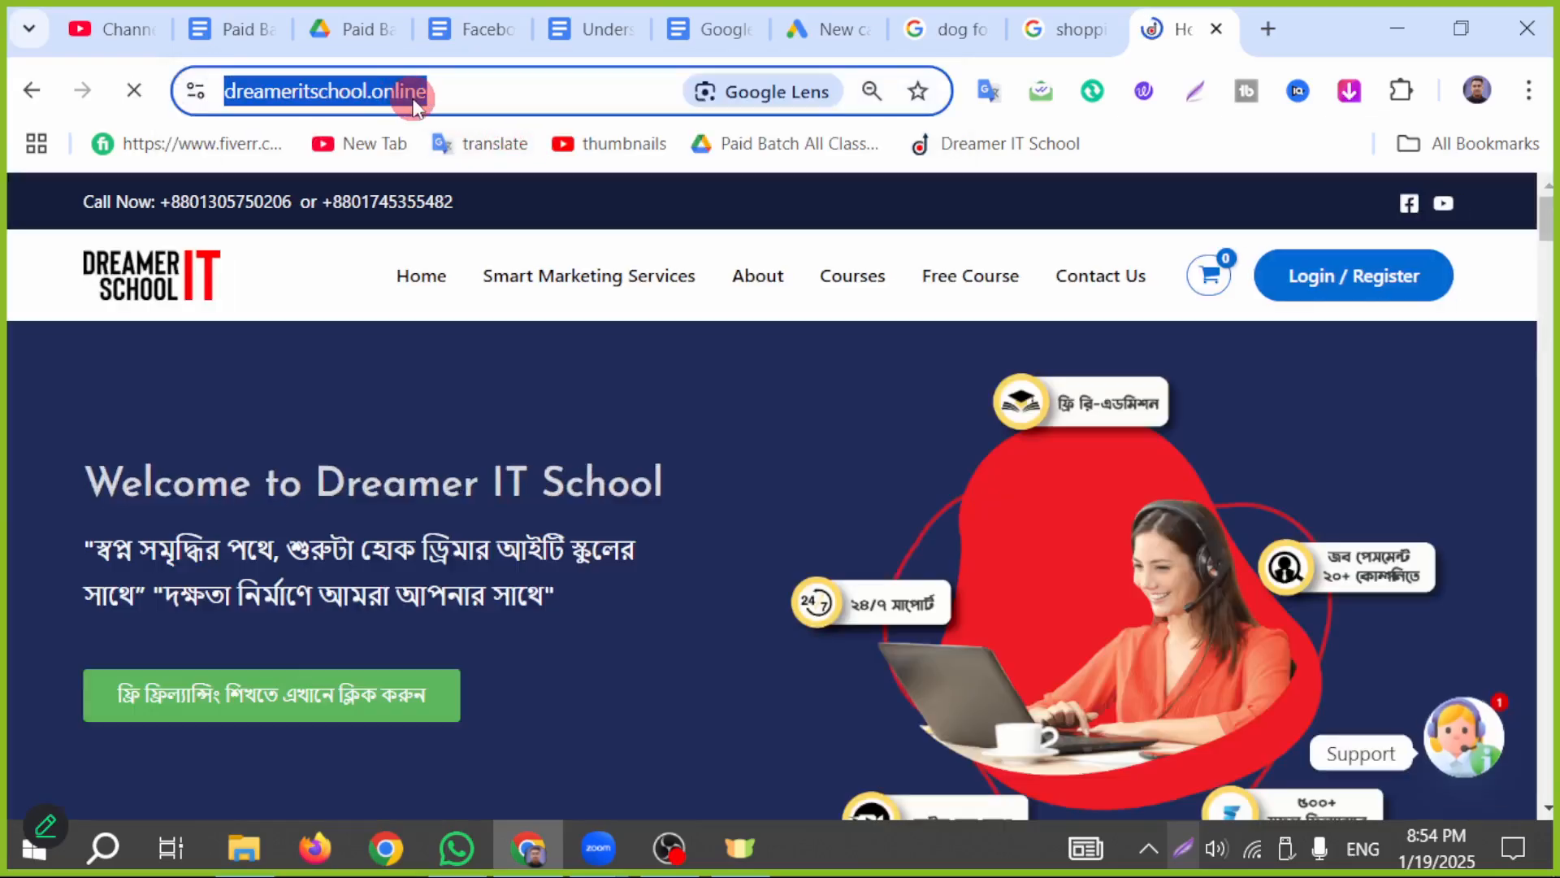
{"action": "left_click", "coordinate": [834, 28]}
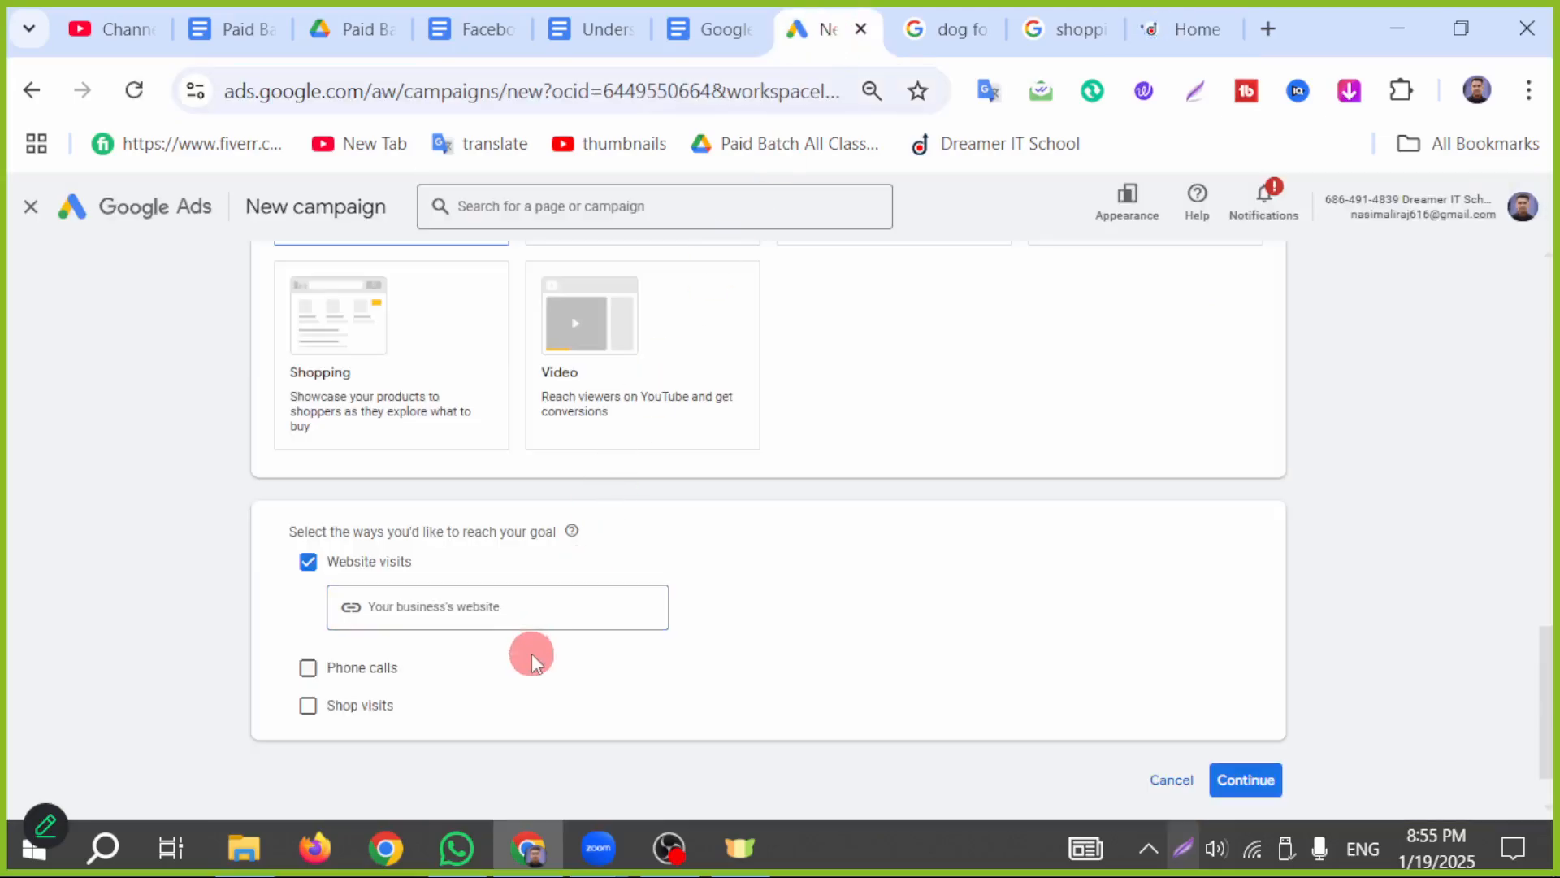
{"action": "left_click", "coordinate": [515, 603]}
{"action": "key", "text": "ctrl+v"}
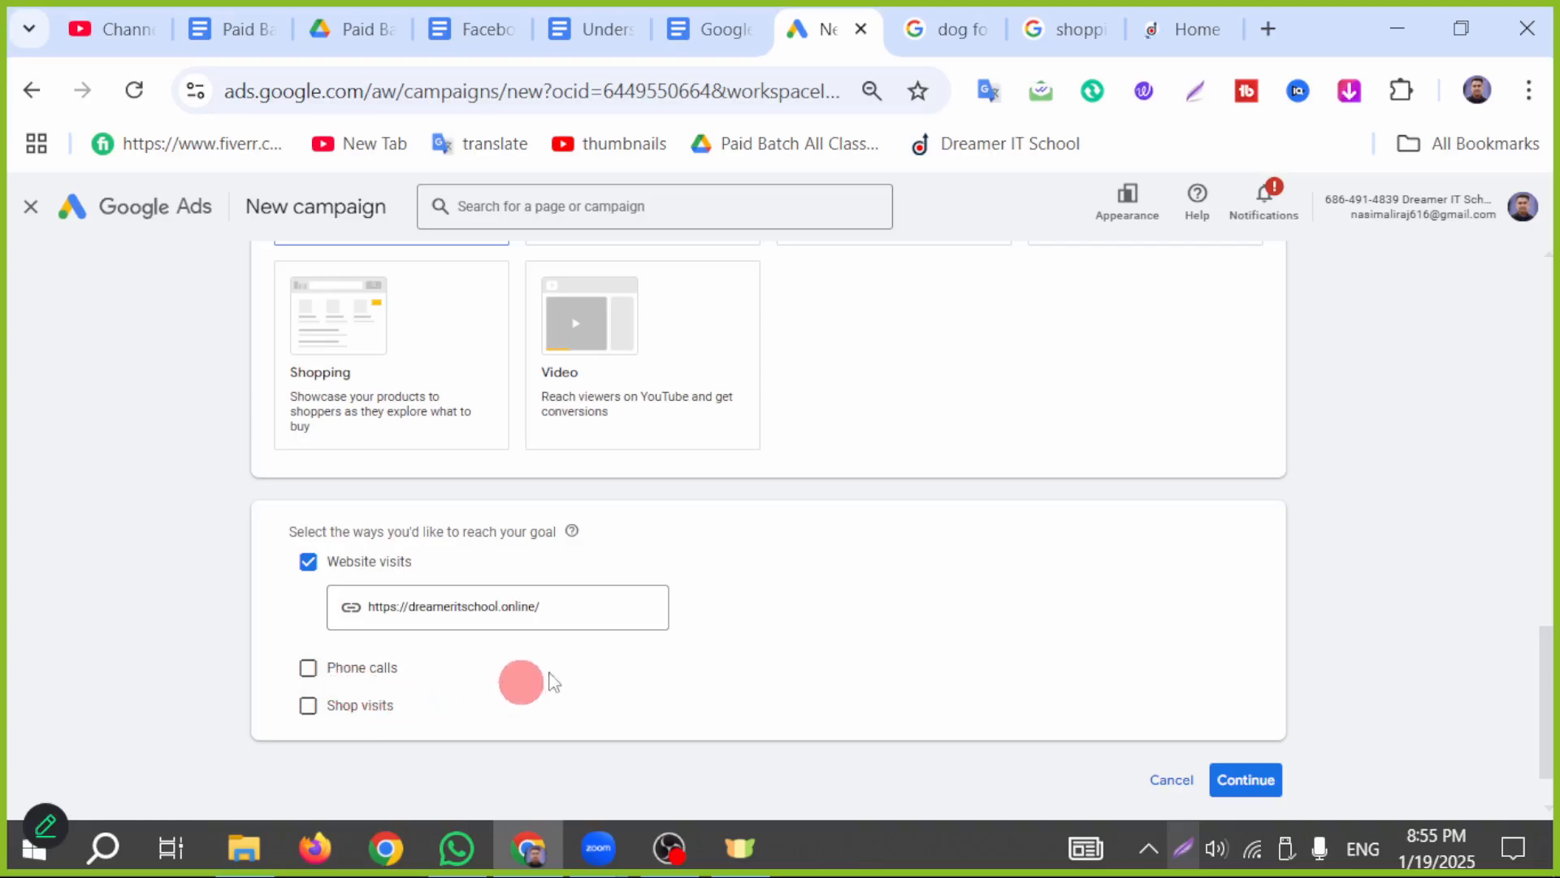
{"action": "left_click", "coordinate": [1267, 792]}
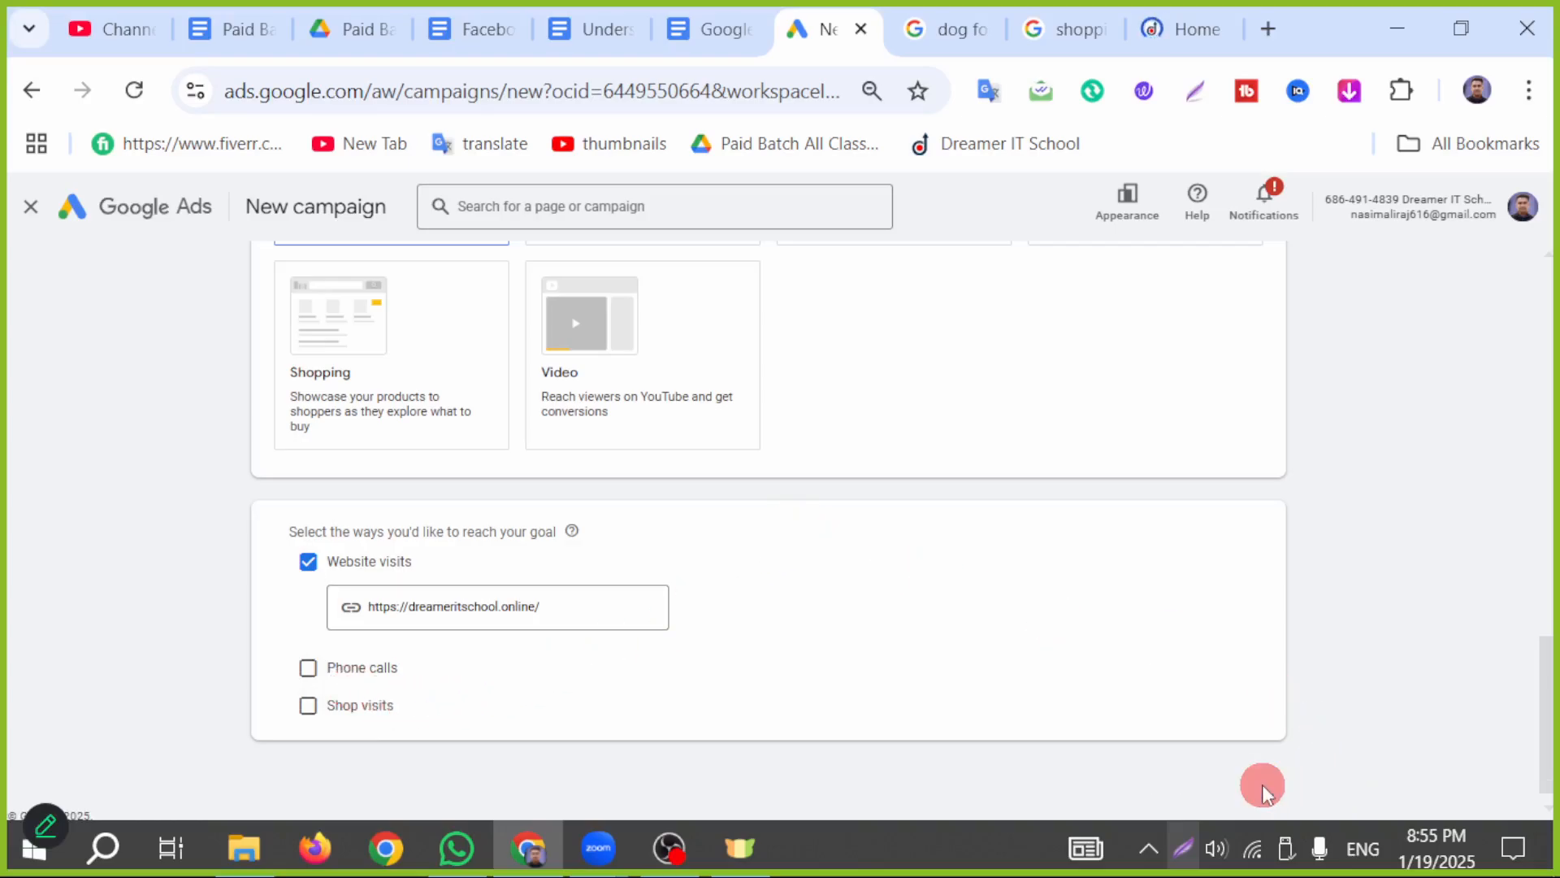
- Name the campaign "Sales-Search- Dreamer IT- 19 Jan" and continue
{"action": "scroll", "coordinate": [825, 544], "scroll_direction": "down", "scroll_amount": 6}
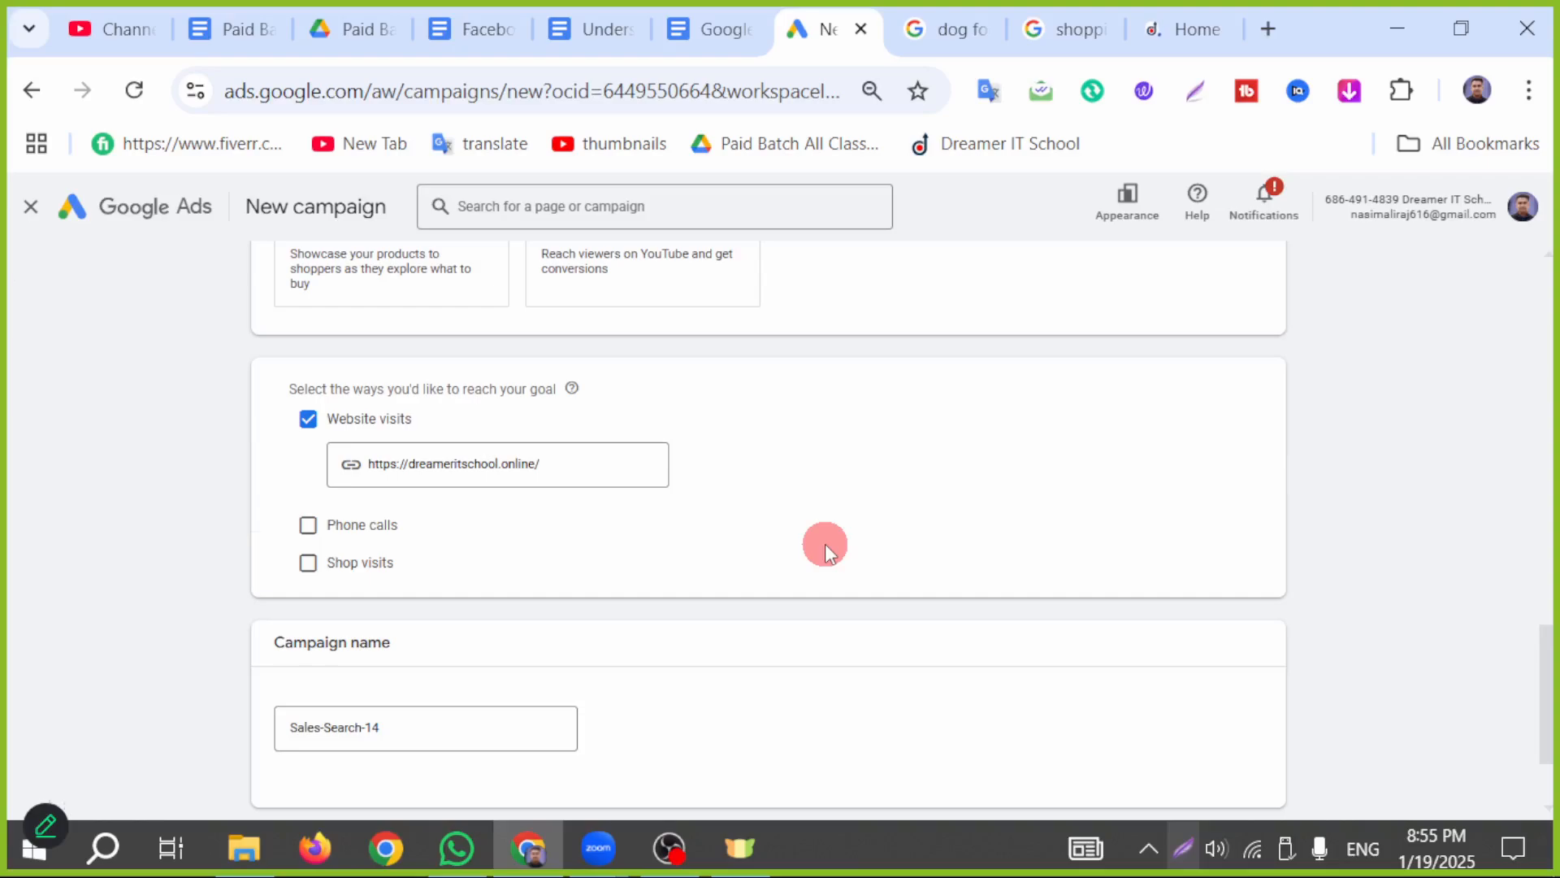
{"action": "left_click", "coordinate": [398, 611]}
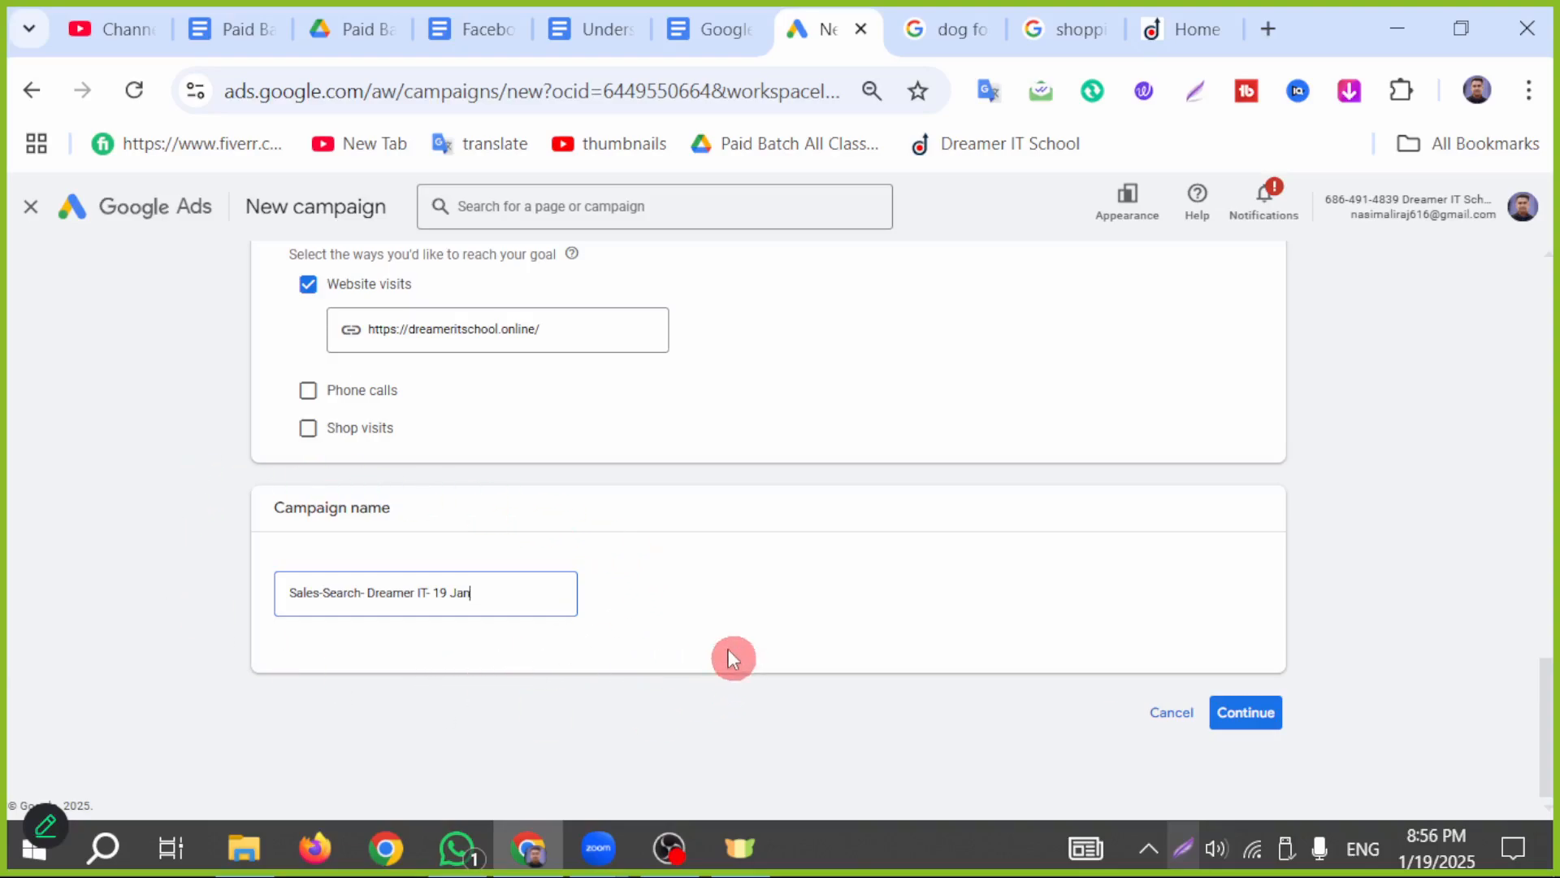
{"action": "left_click", "coordinate": [1248, 714]}
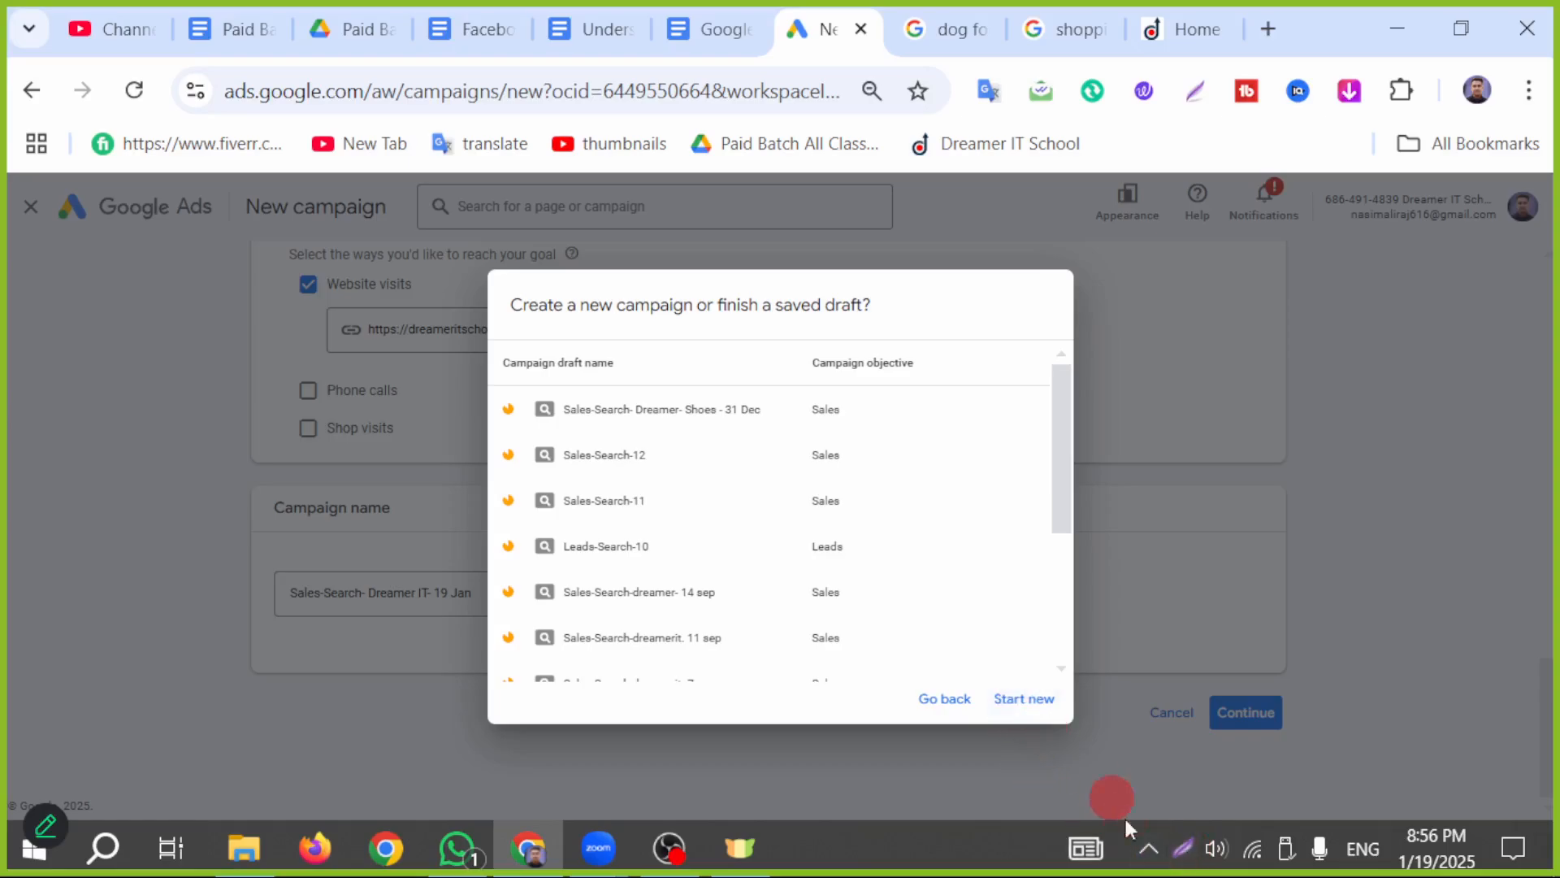
- Mark the Start new option with a red arrow using the screen annotation tool, and discard the annotation
{"action": "left_click", "coordinate": [1183, 848]}
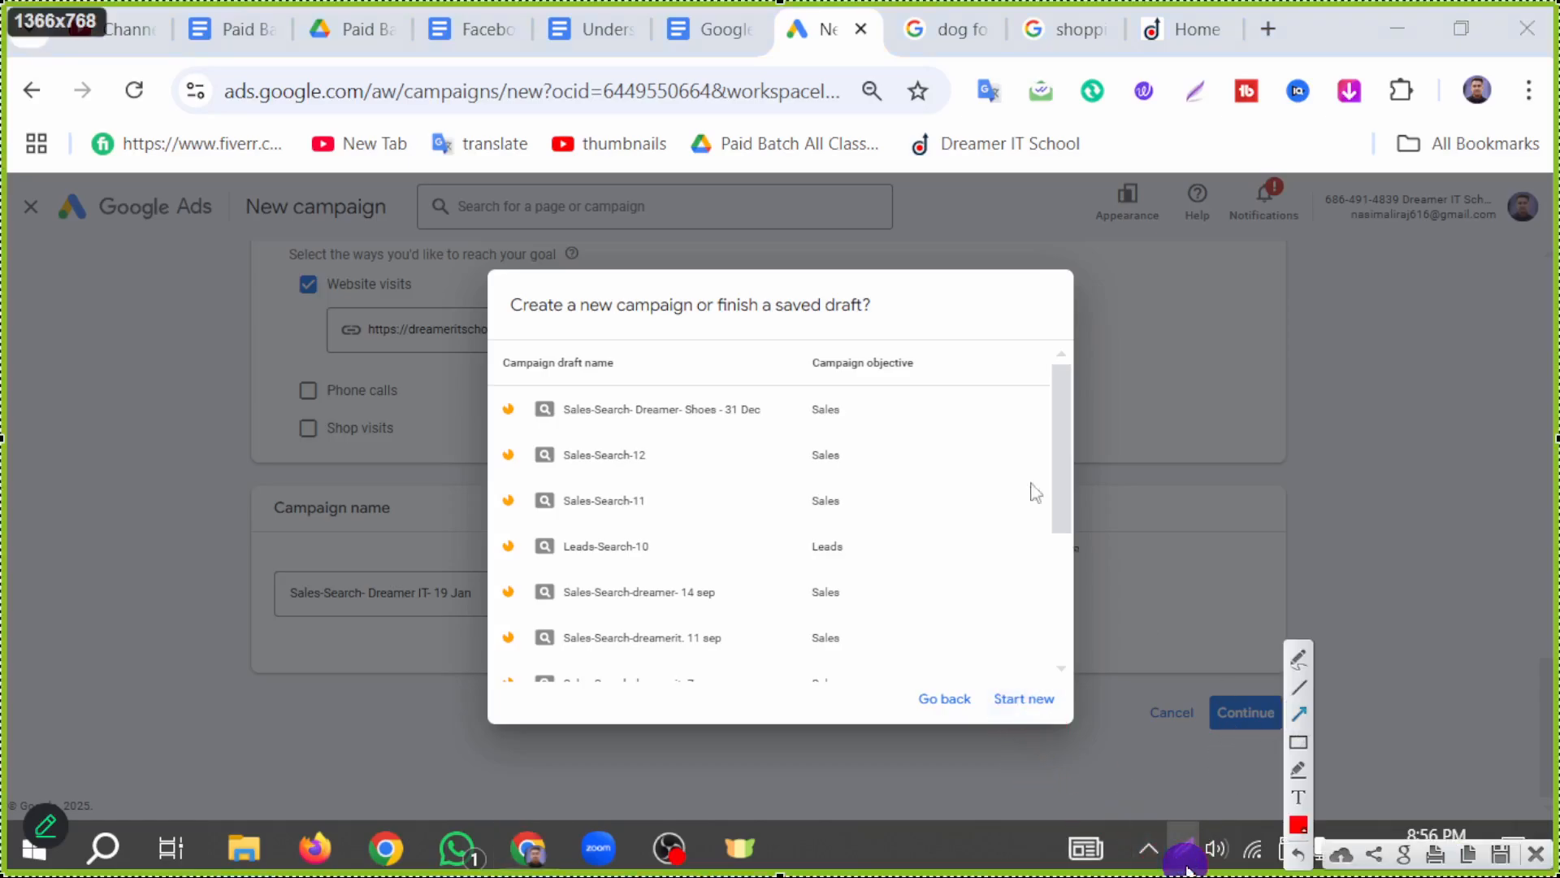
{"action": "left_click_drag", "start_coordinate": [975, 329], "coordinate": [1024, 675]}
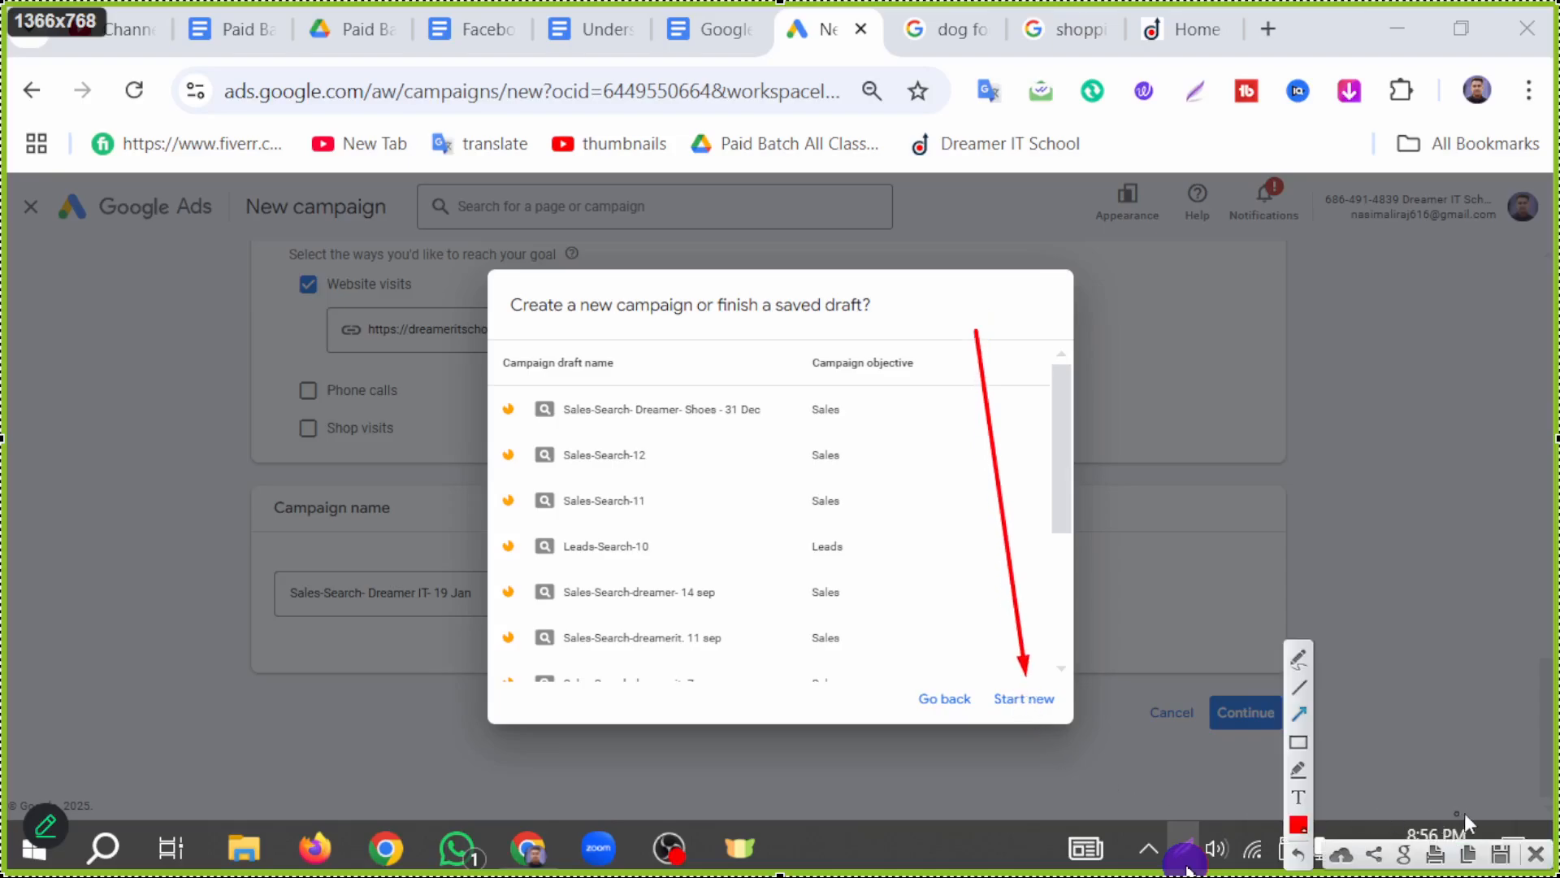
{"action": "left_click", "coordinate": [1535, 853]}
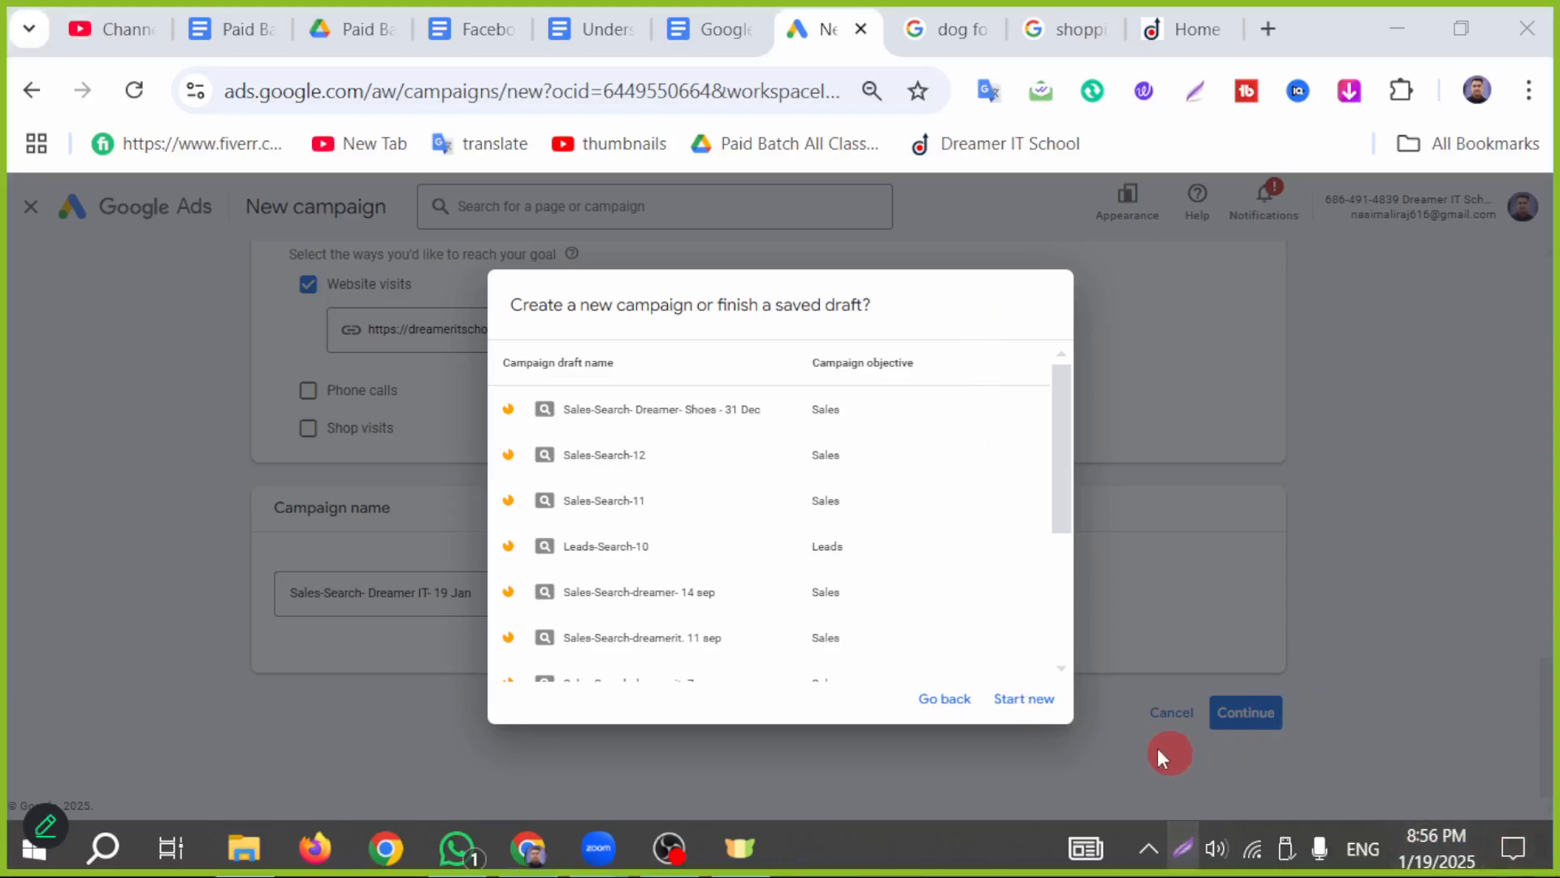
- Start a new campaign instead of a saved draft, and review the available bidding focus options
{"action": "left_click", "coordinate": [1040, 704]}
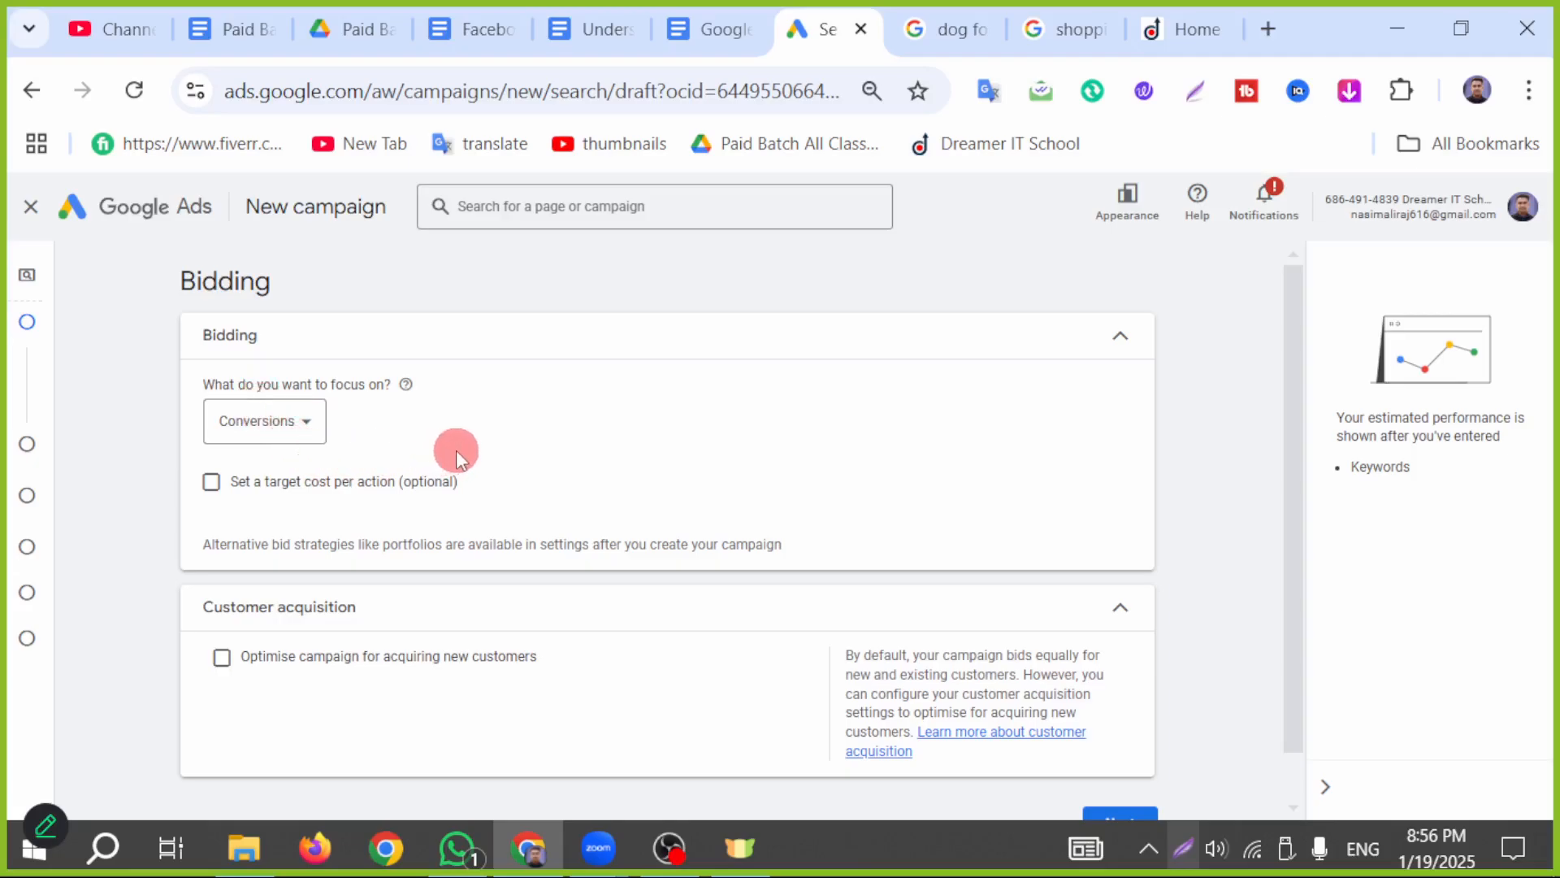
{"action": "left_click", "coordinate": [309, 423]}
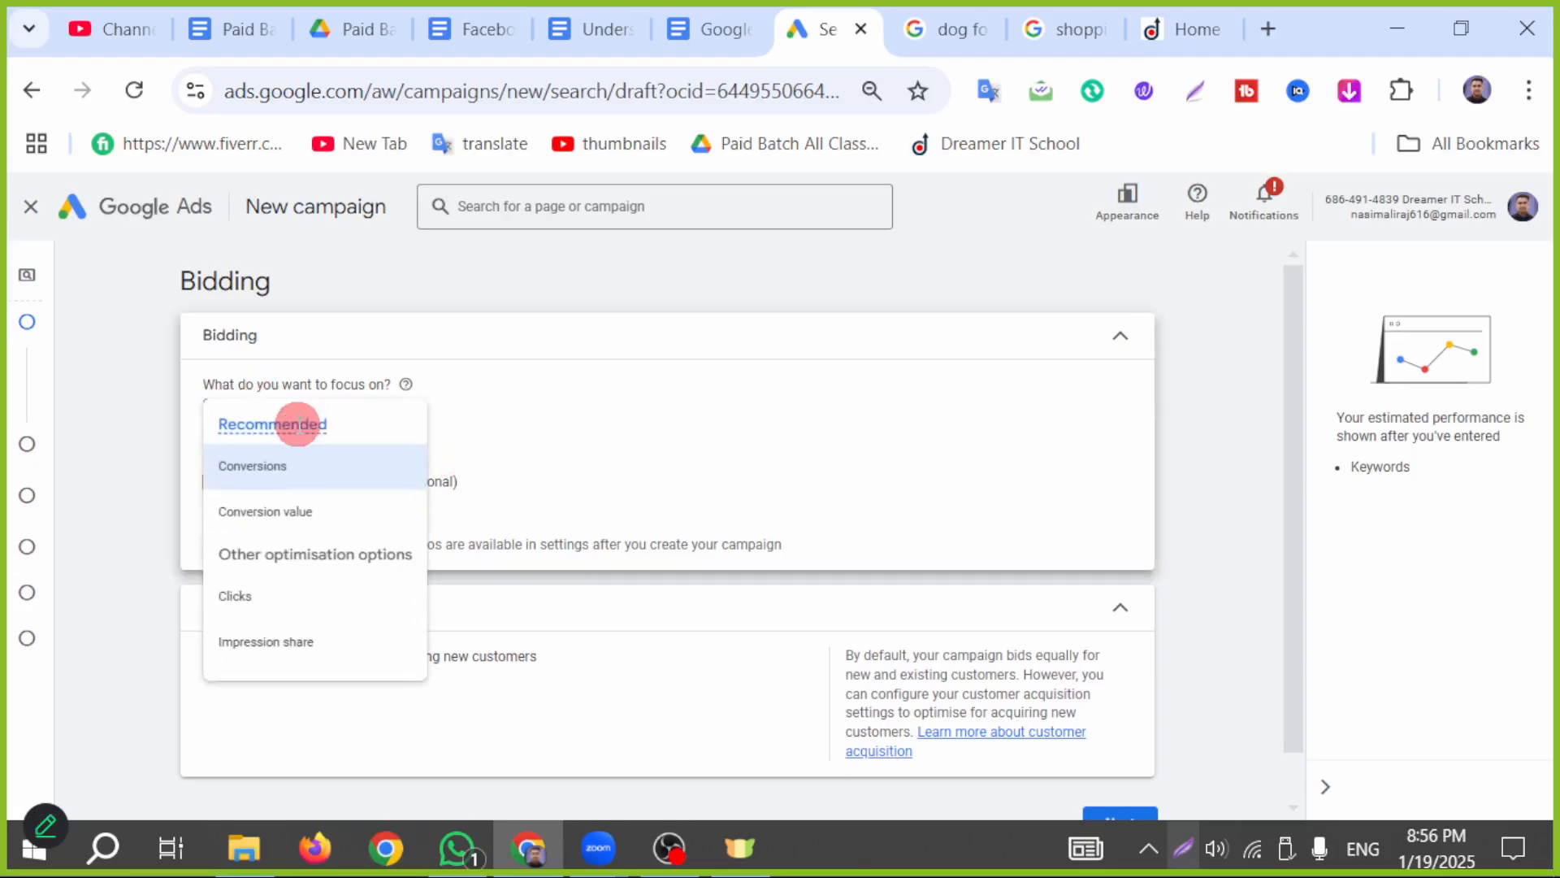
{"action": "mouse_move", "coordinate": [296, 417]}
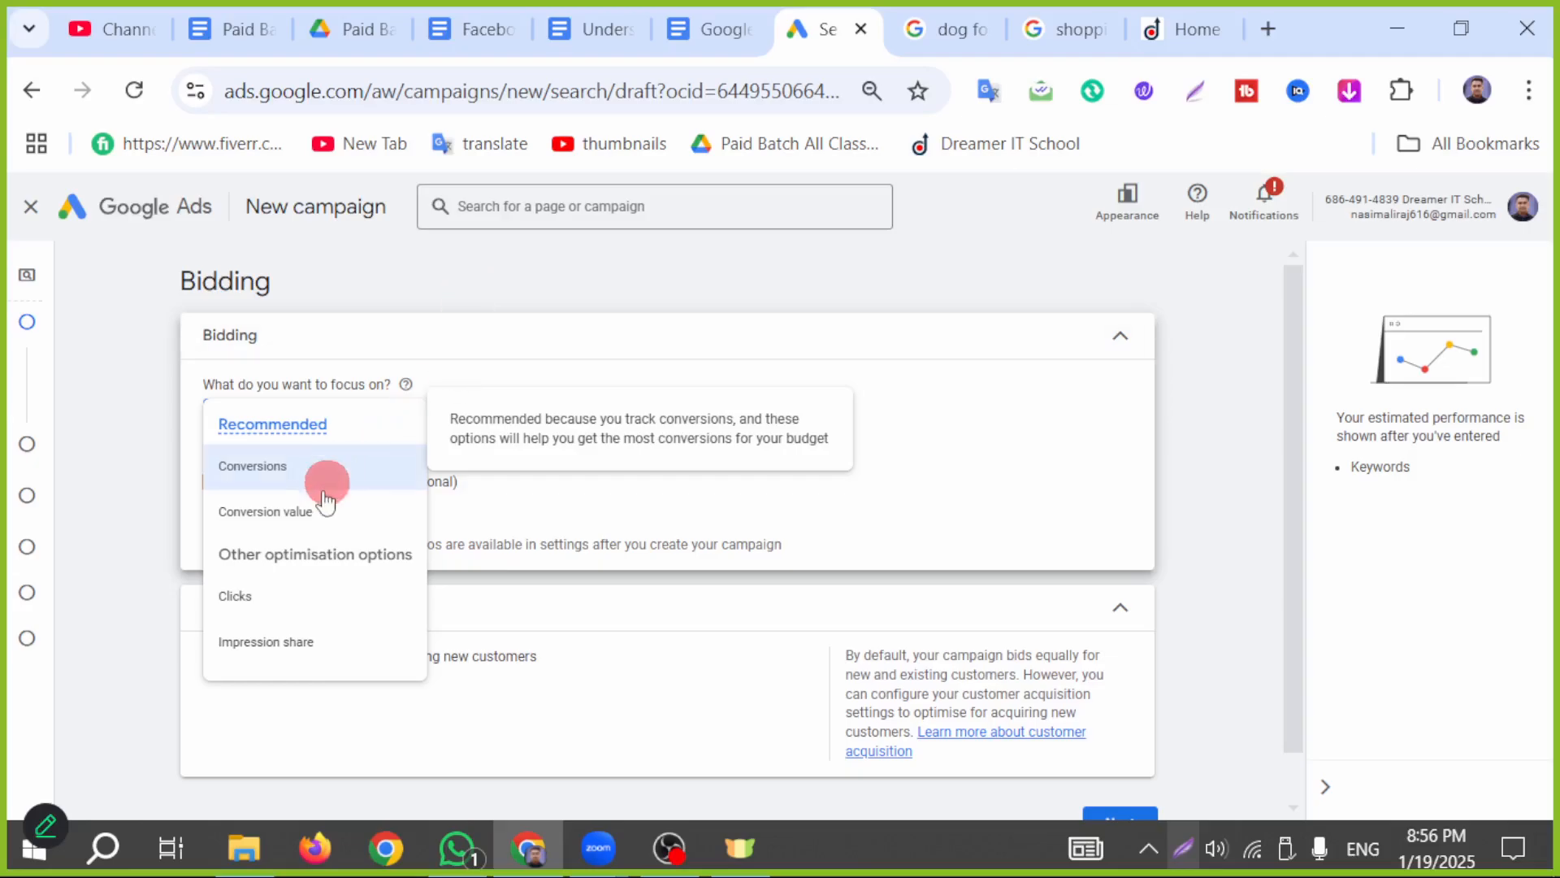
{"action": "left_click", "coordinate": [525, 244]}
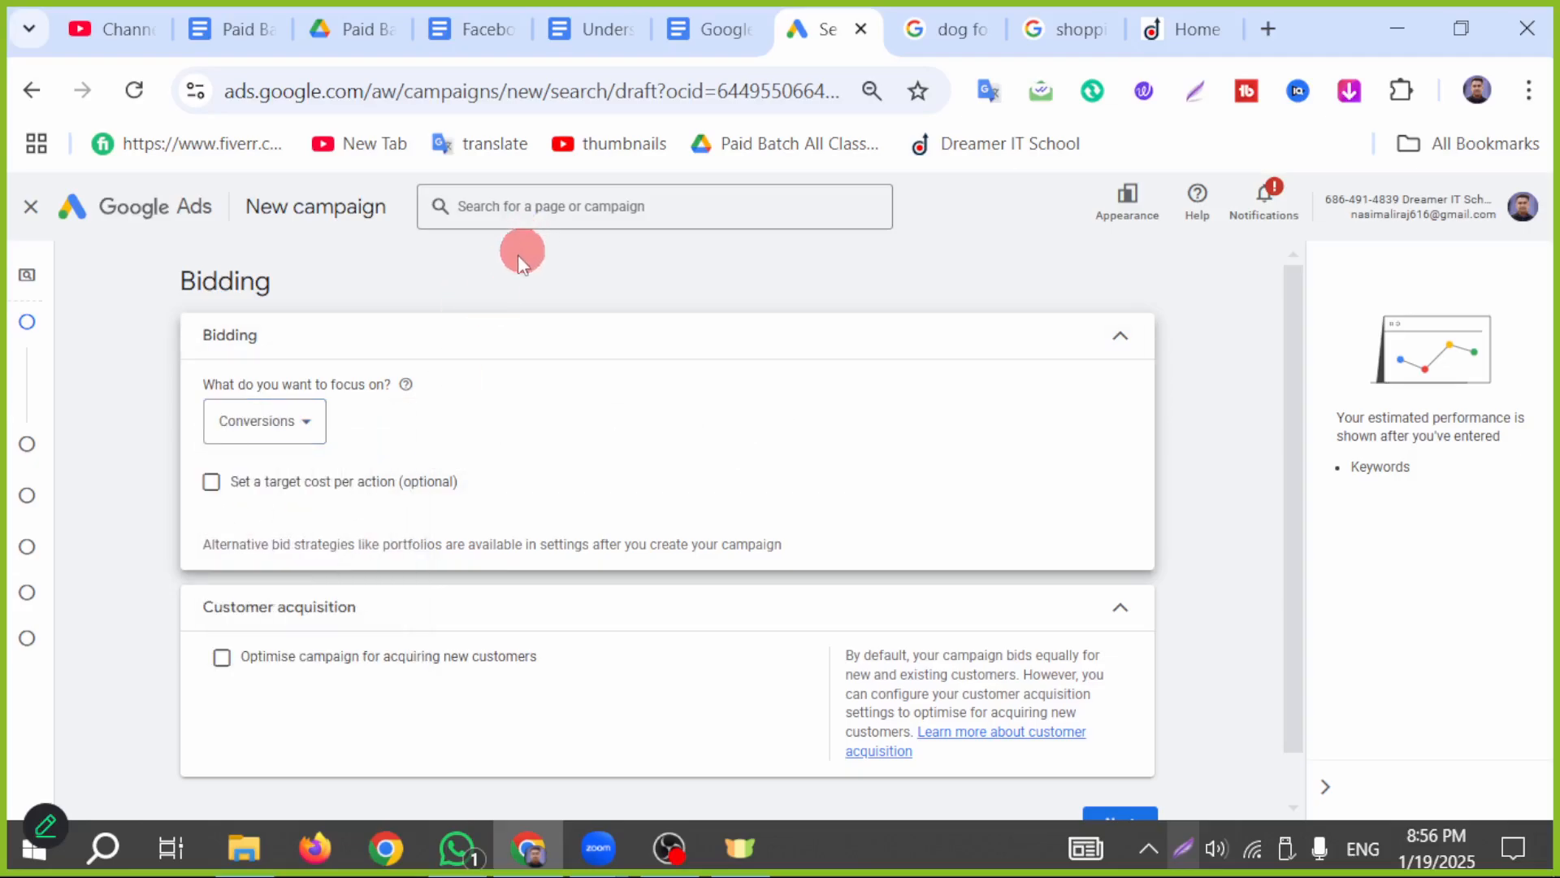
- Enable a target cost per action and set the Target CPA to US$20.00
{"action": "left_click", "coordinate": [213, 482]}
{"action": "left_click", "coordinate": [286, 546]}
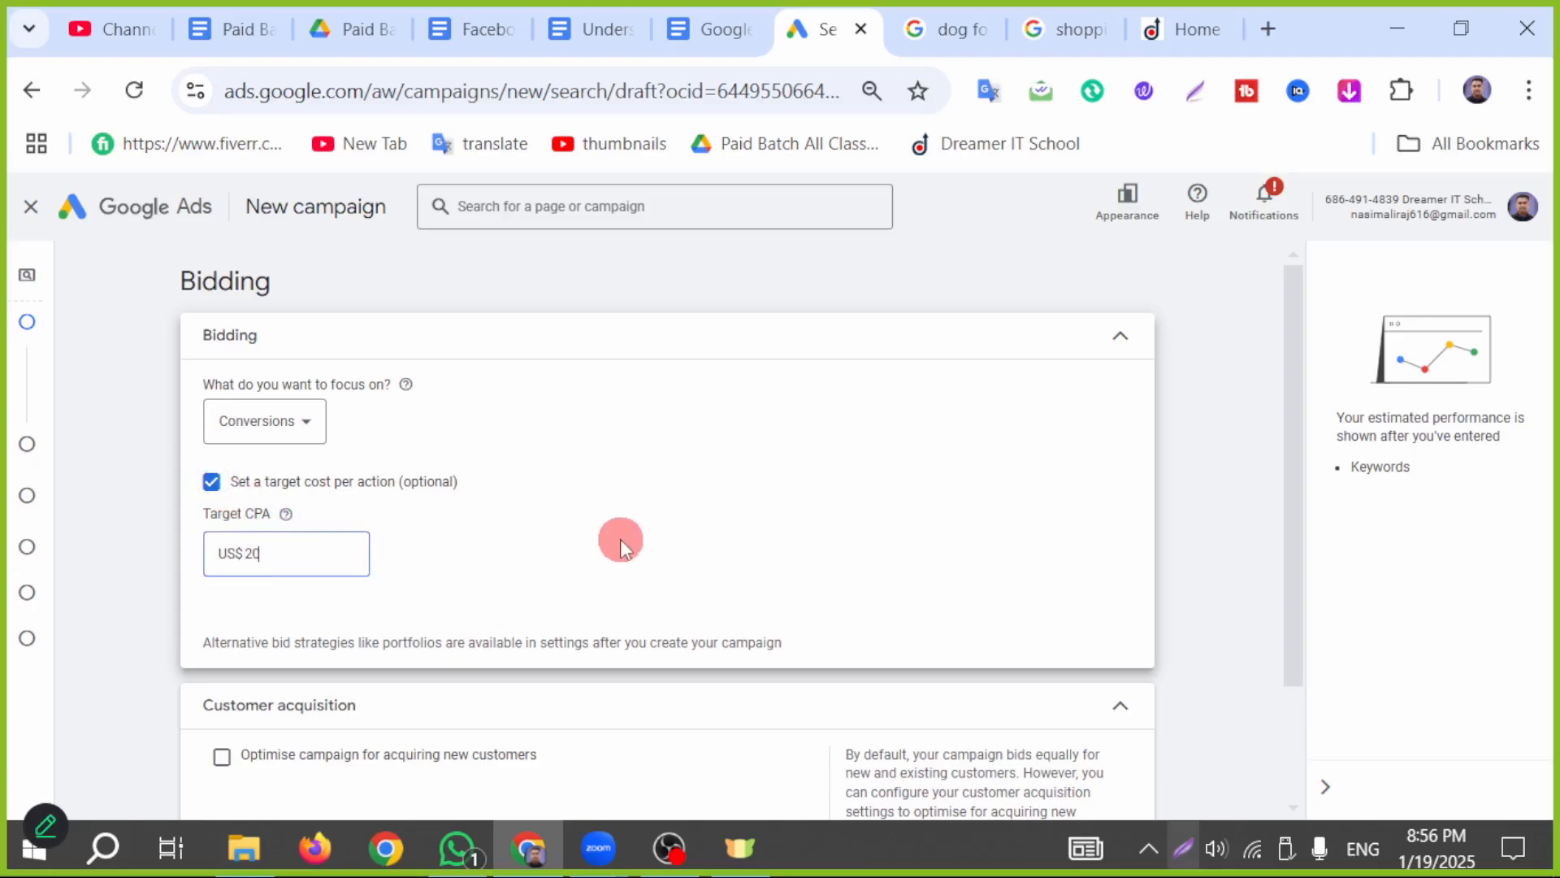
{"action": "left_click", "coordinate": [585, 511]}
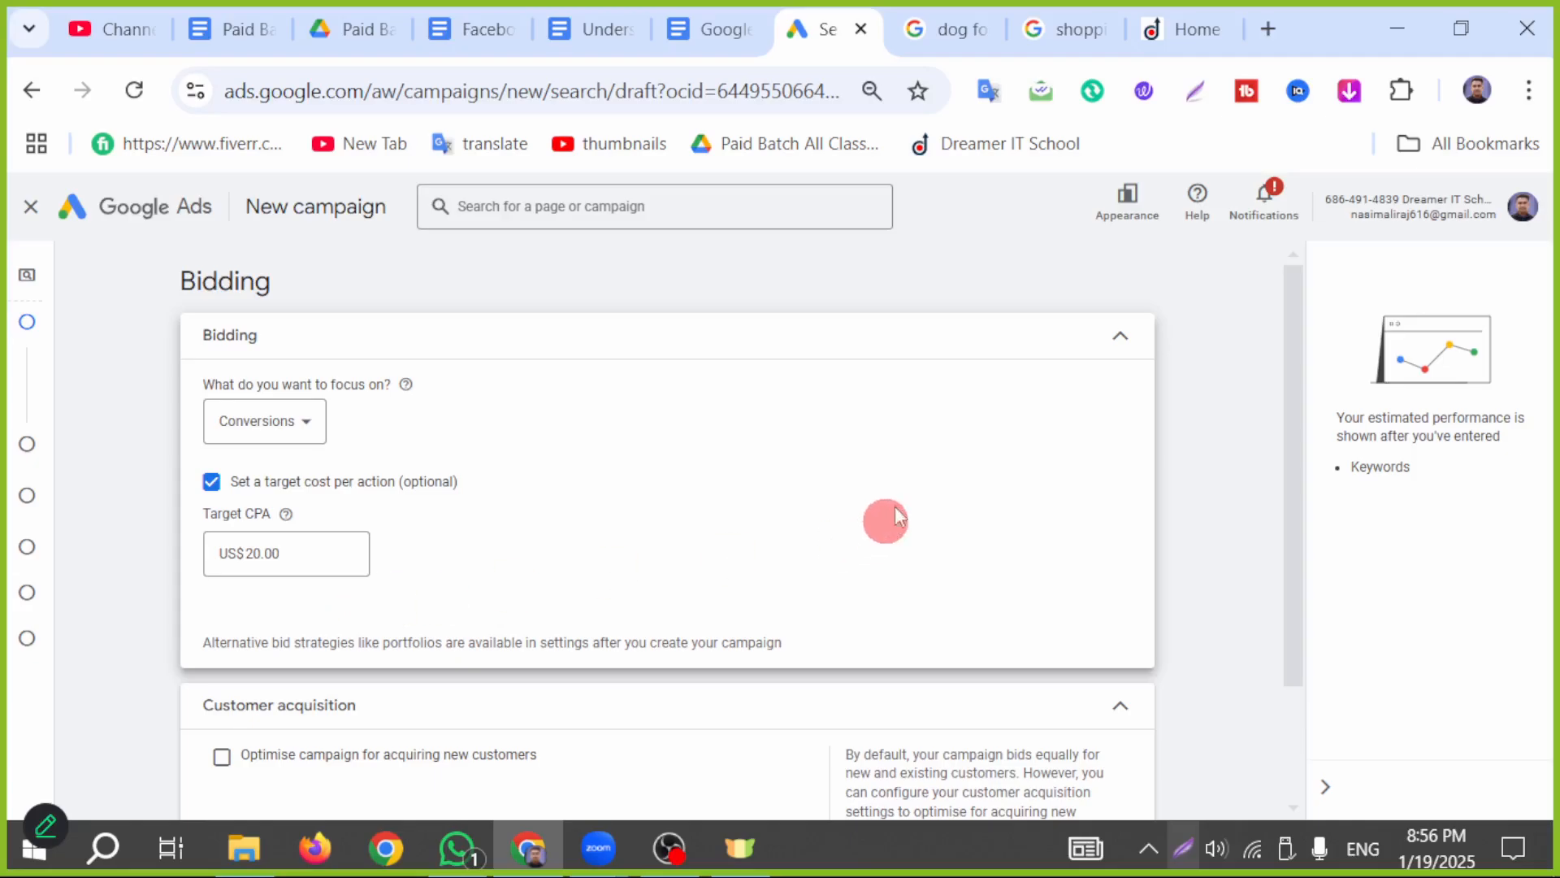
- Look at the e-book offer on the Dreamer IT School homepage and return to the bidding settings
{"action": "left_click", "coordinate": [1178, 29]}
{"action": "scroll", "coordinate": [444, 555], "scroll_direction": "down", "scroll_amount": 10}
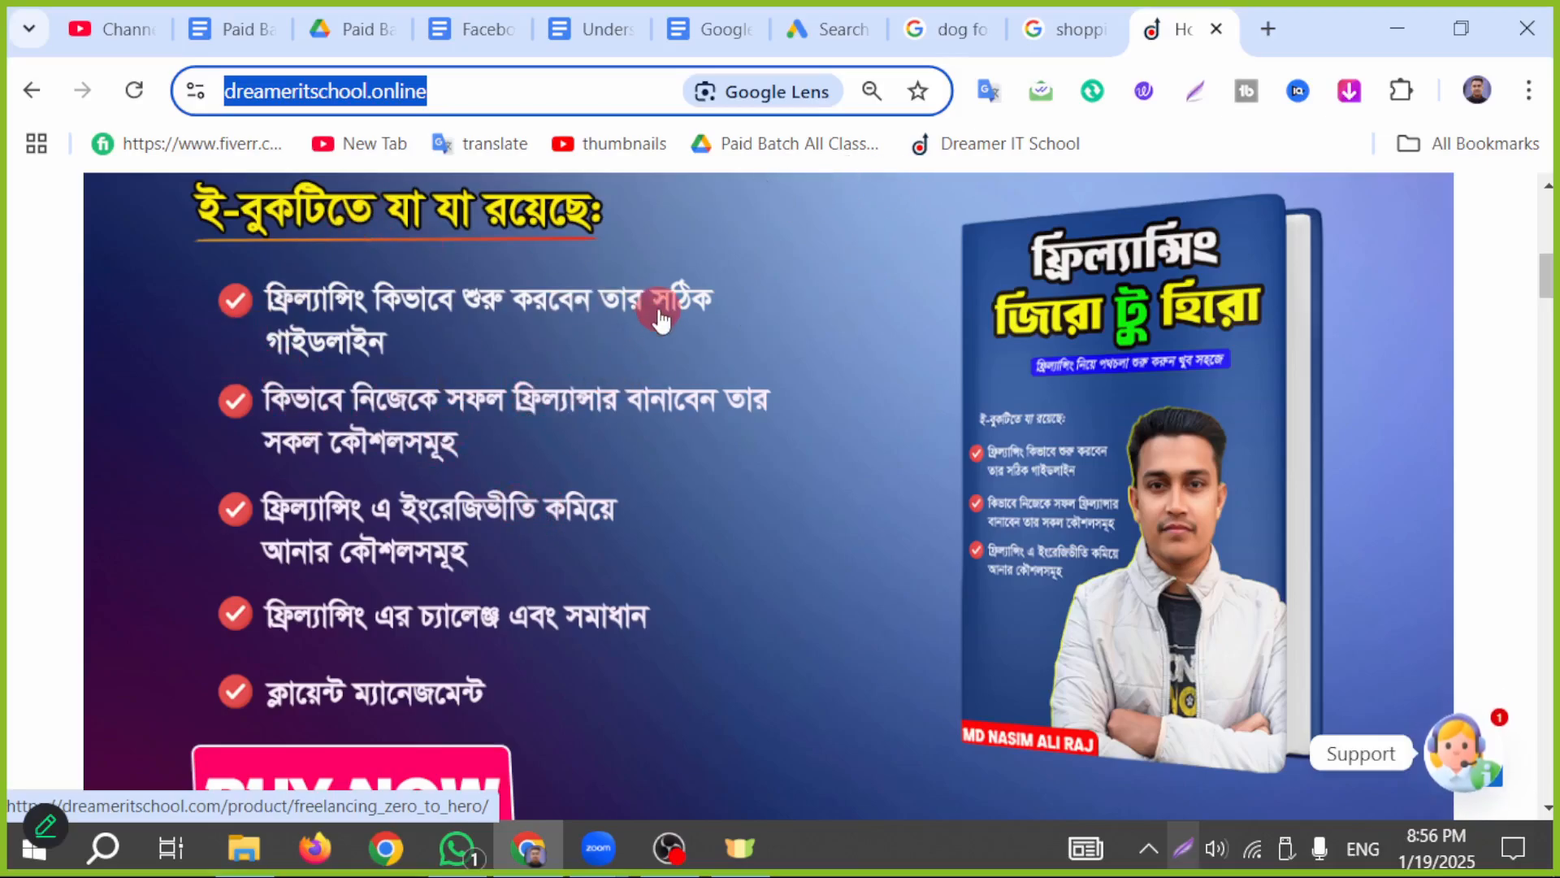
{"action": "left_click", "coordinate": [817, 10]}
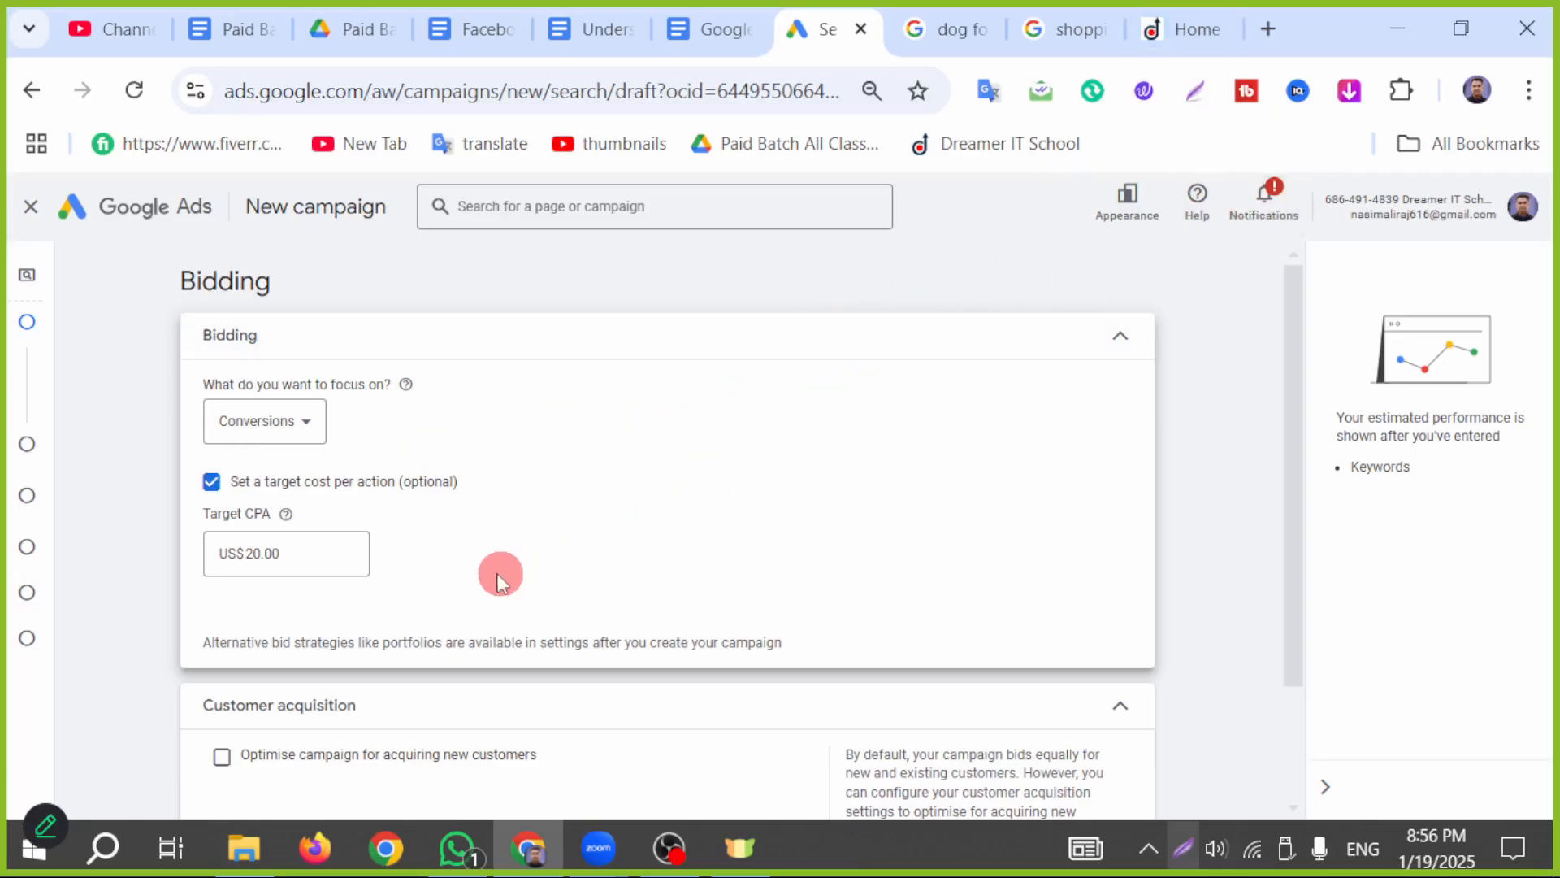
- Turn off the target cost per action and check the explanation of the Conversions bidding focus
{"action": "left_click", "coordinate": [212, 481]}
{"action": "left_click", "coordinate": [301, 422]}
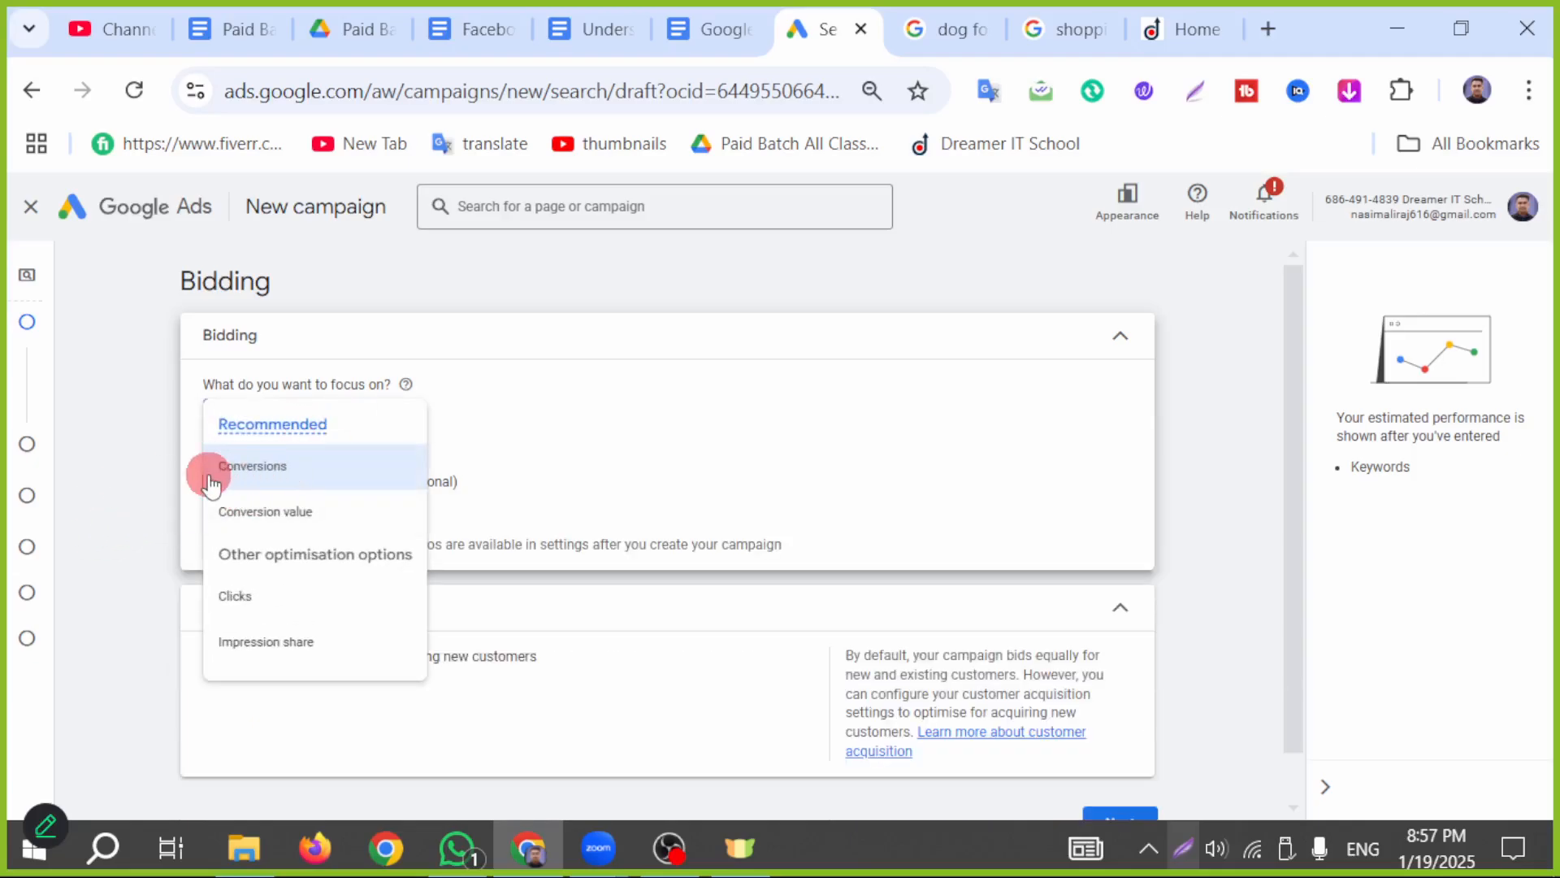
{"action": "mouse_move", "coordinate": [233, 478]}
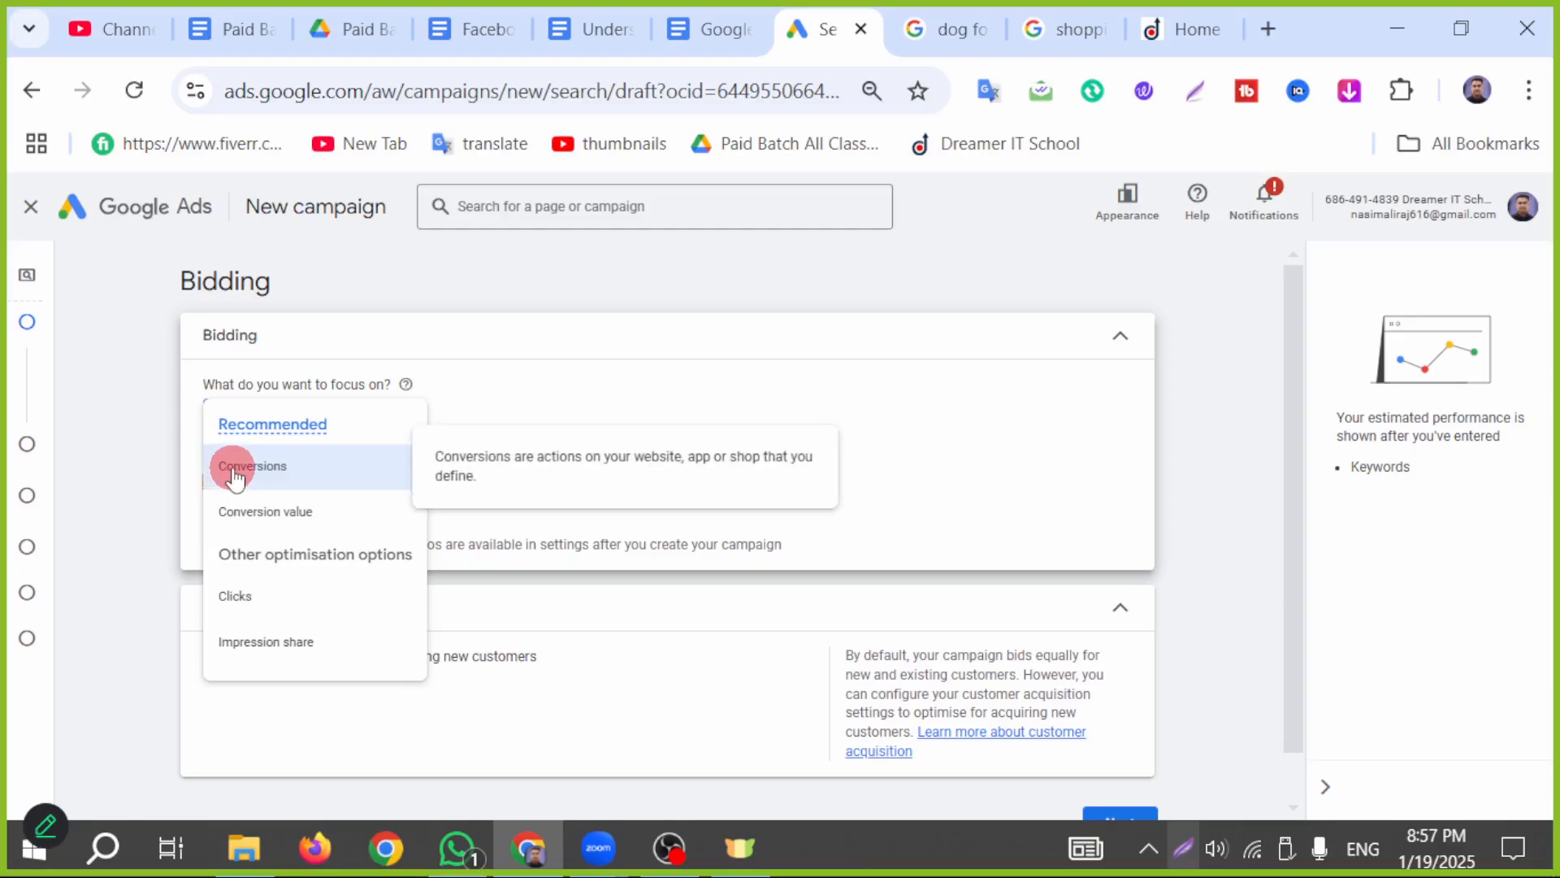
{"action": "left_click", "coordinate": [523, 394]}
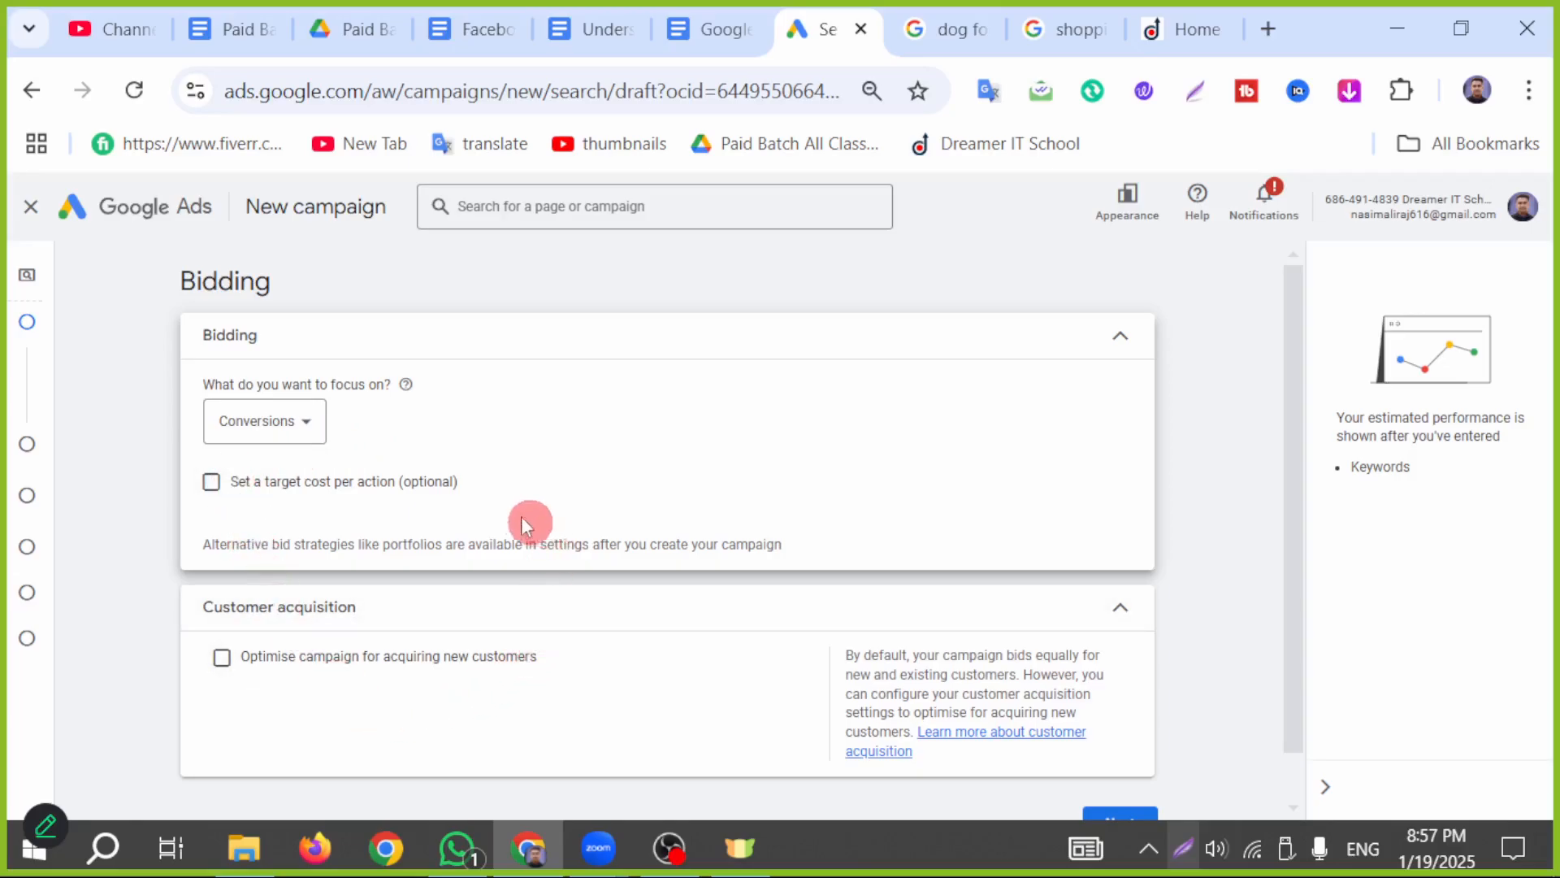
- Continue with Conversions as the bidding focus to the campaign settings and review the network options
{"action": "scroll", "coordinate": [334, 528], "scroll_direction": "down", "scroll_amount": 1}
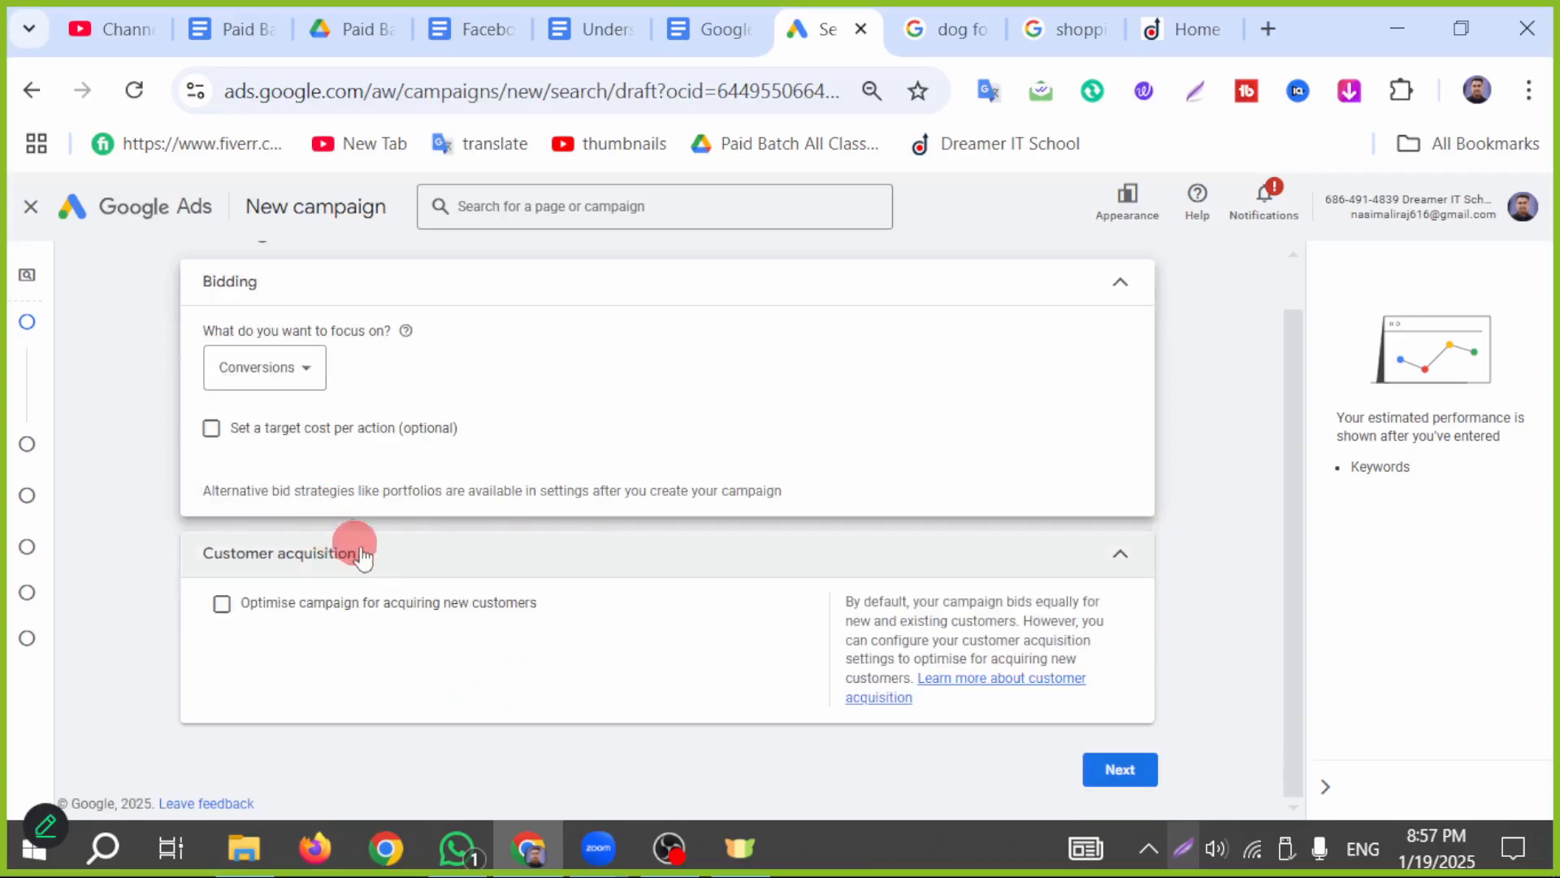
{"action": "left_click", "coordinate": [1121, 772]}
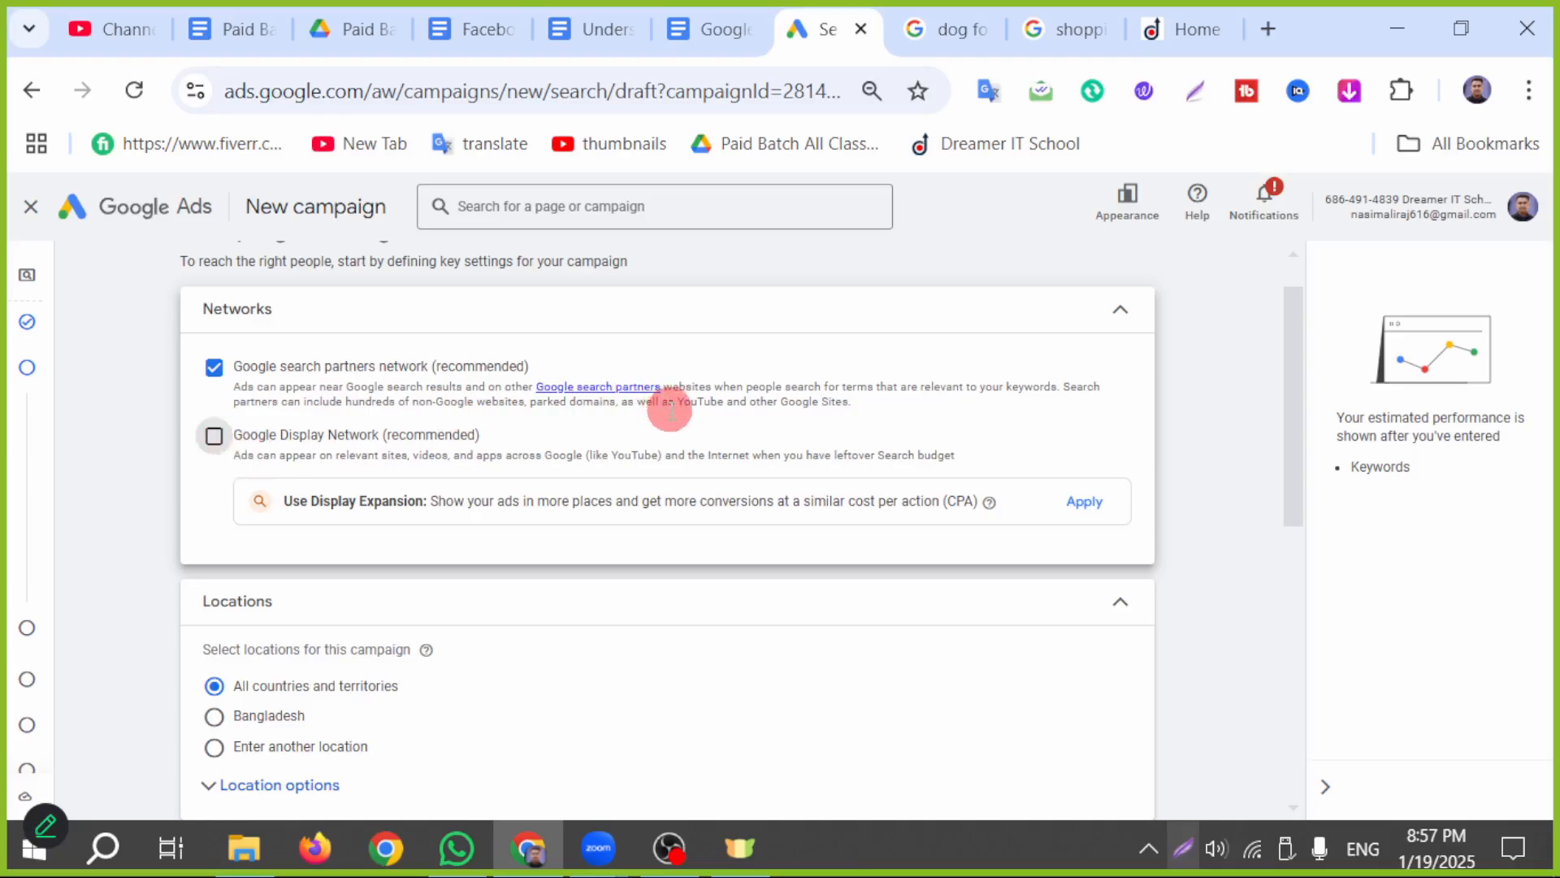
{"action": "mouse_move", "coordinate": [187, 470]}
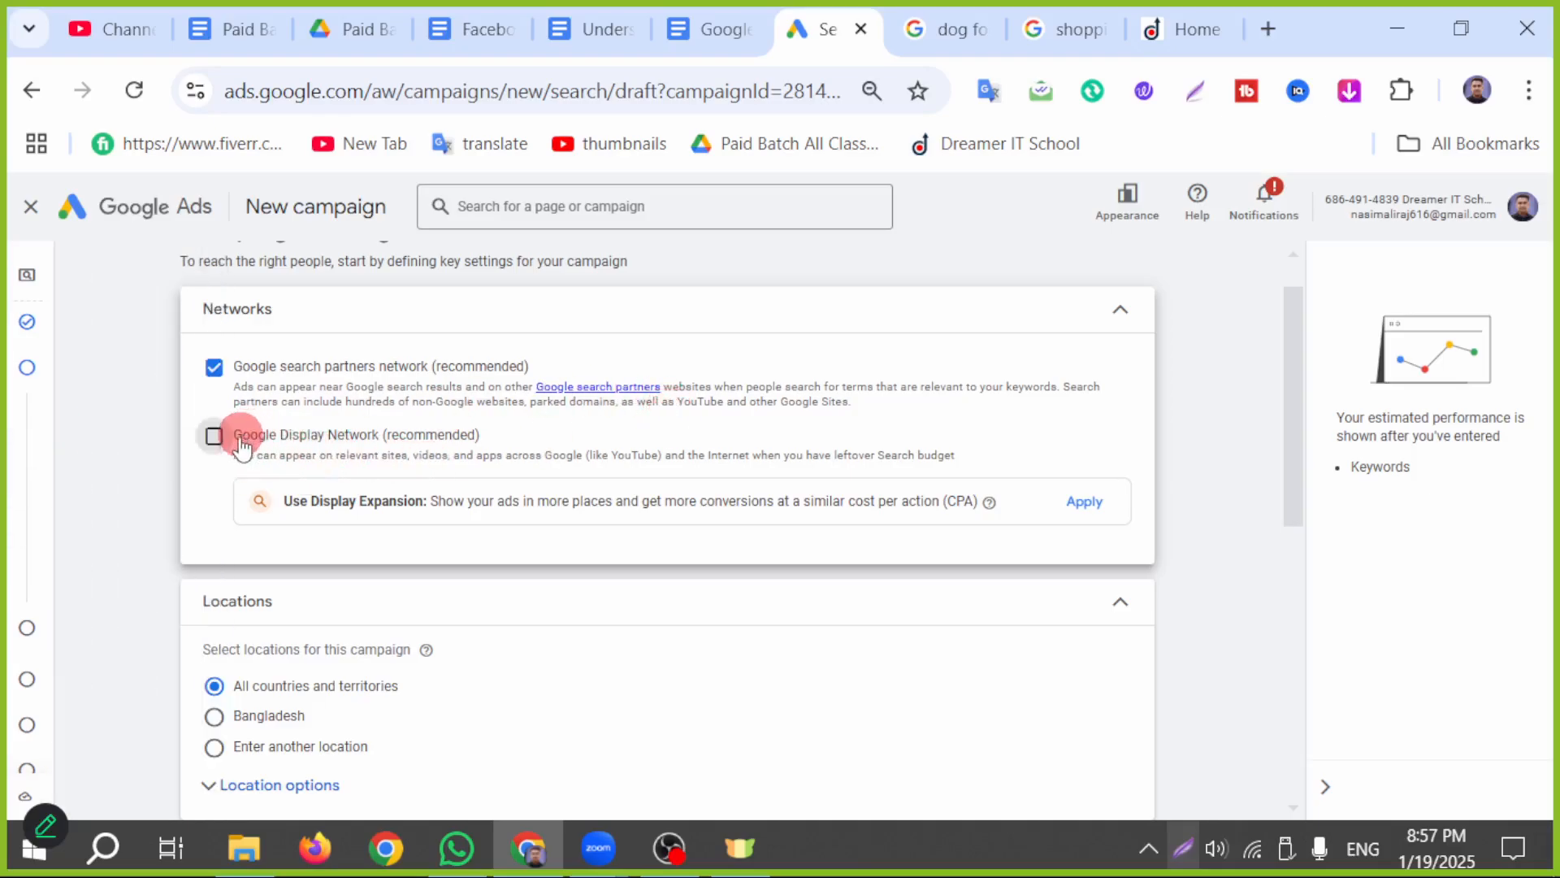
- Include the Google Display Network in the campaign's networks and look over the Dreamer IT School homepage before returning to the campaign settings
{"action": "left_click", "coordinate": [214, 436]}
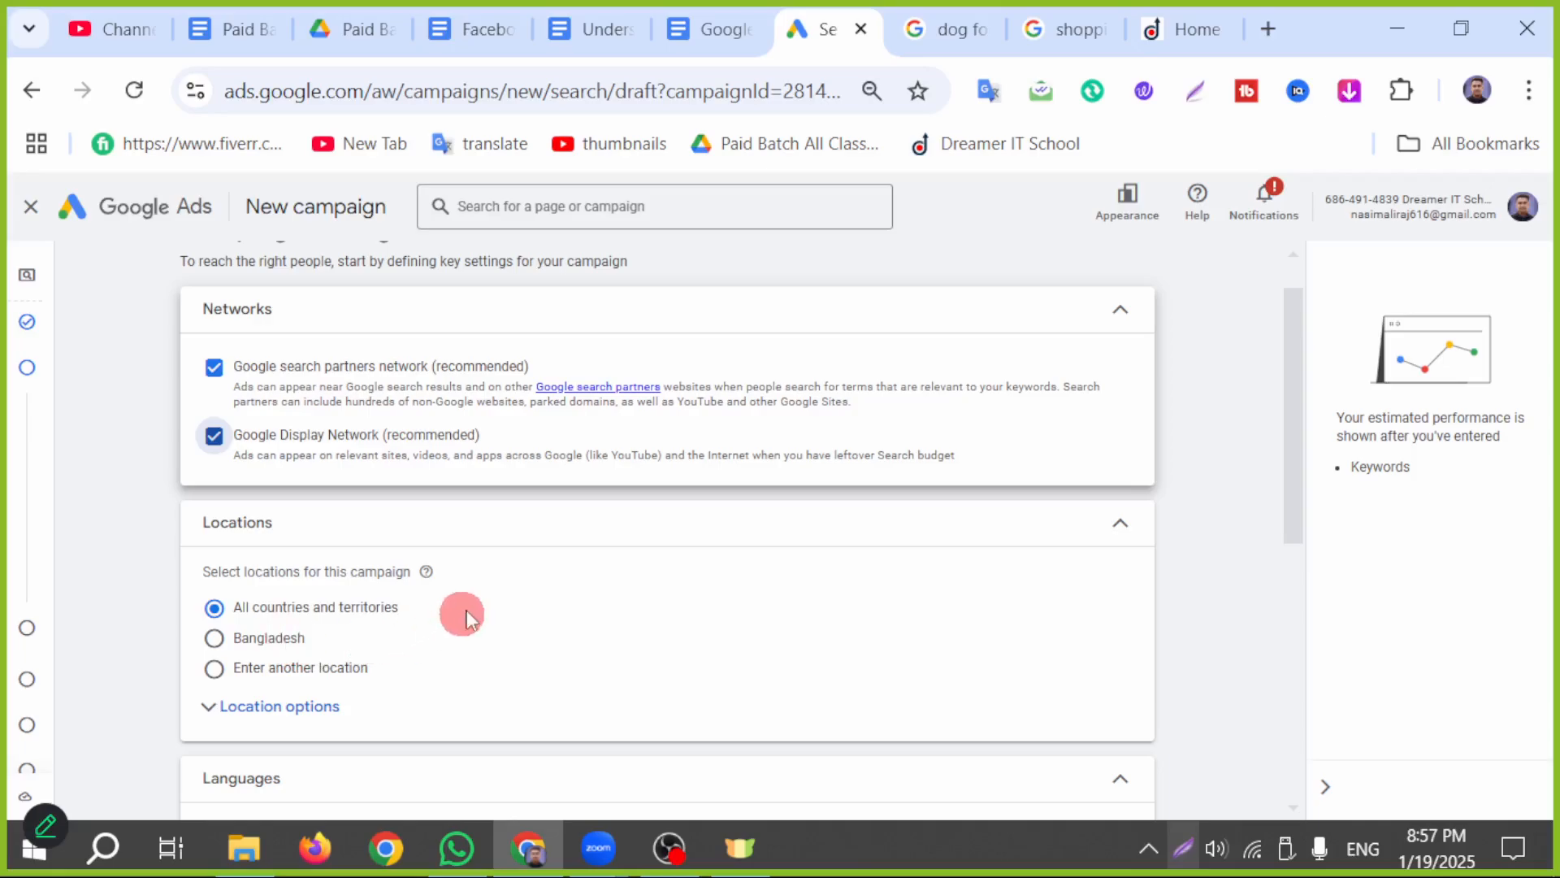
{"action": "left_click", "coordinate": [1183, 29]}
{"action": "scroll", "coordinate": [609, 715], "scroll_direction": "down", "scroll_amount": 5}
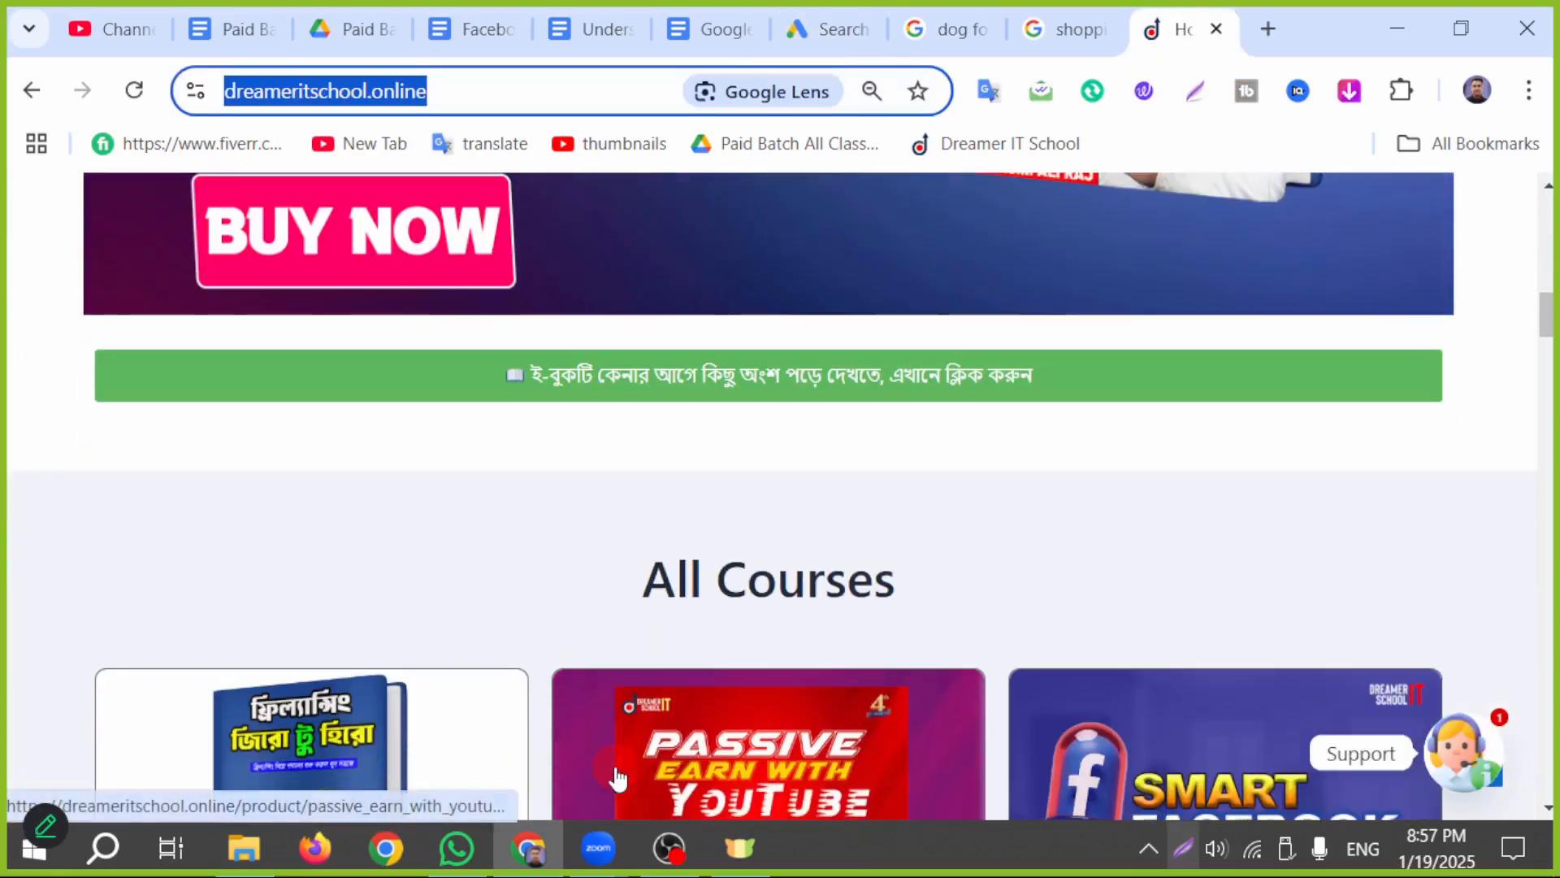
{"action": "scroll", "coordinate": [633, 761], "scroll_direction": "up", "scroll_amount": 5}
{"action": "scroll", "coordinate": [632, 761], "scroll_direction": "down", "scroll_amount": 3}
{"action": "left_click", "coordinate": [829, 31]}
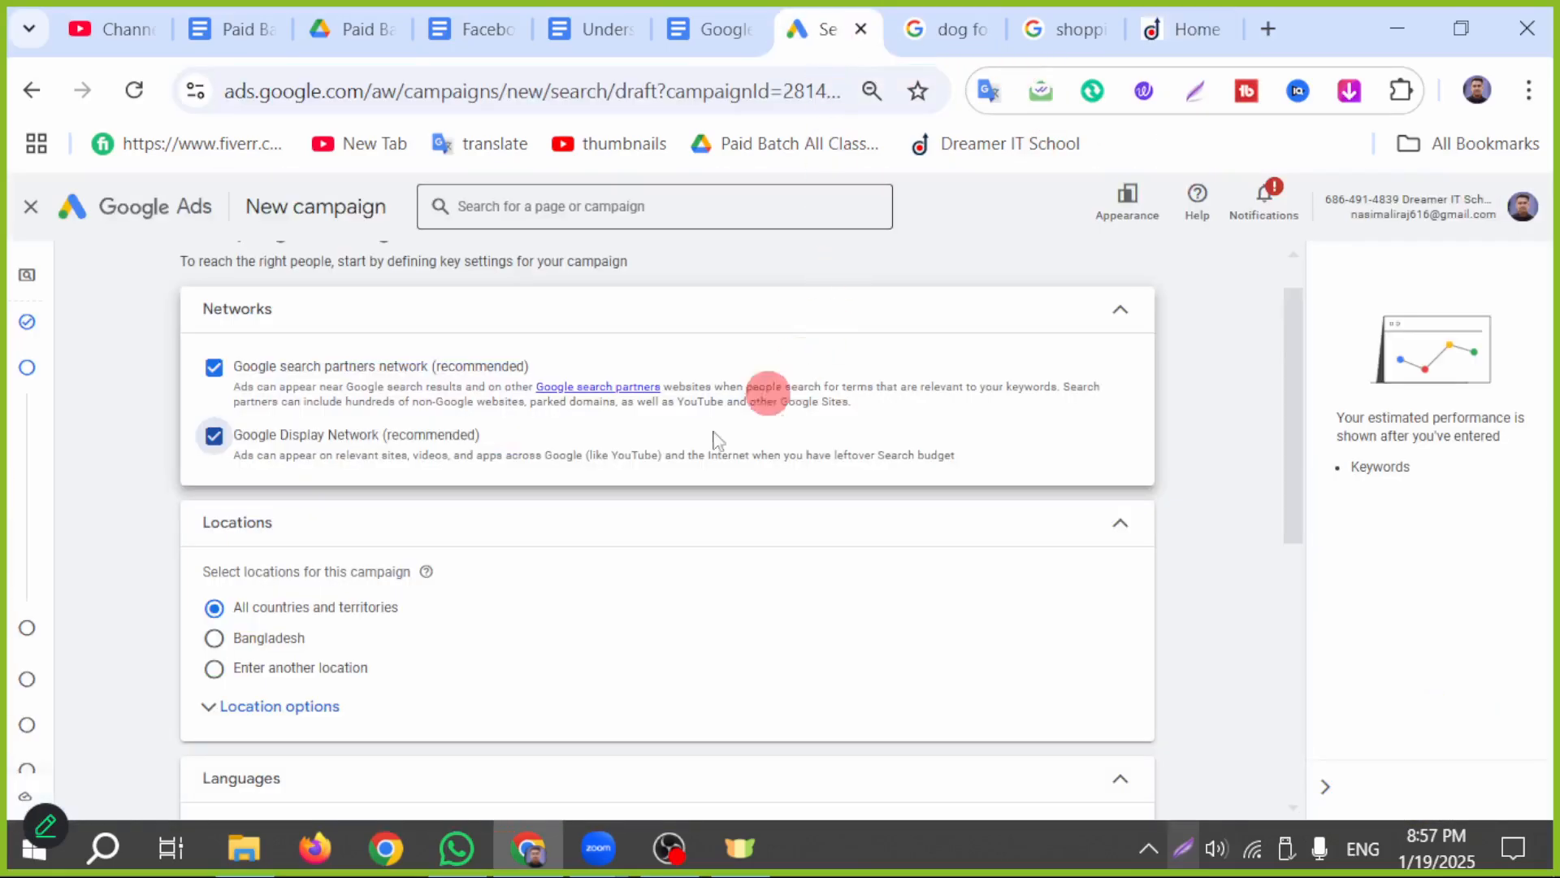
- Target Bangladesh as the campaign location and add Bengali to the customer languages
{"action": "left_click", "coordinate": [213, 637]}
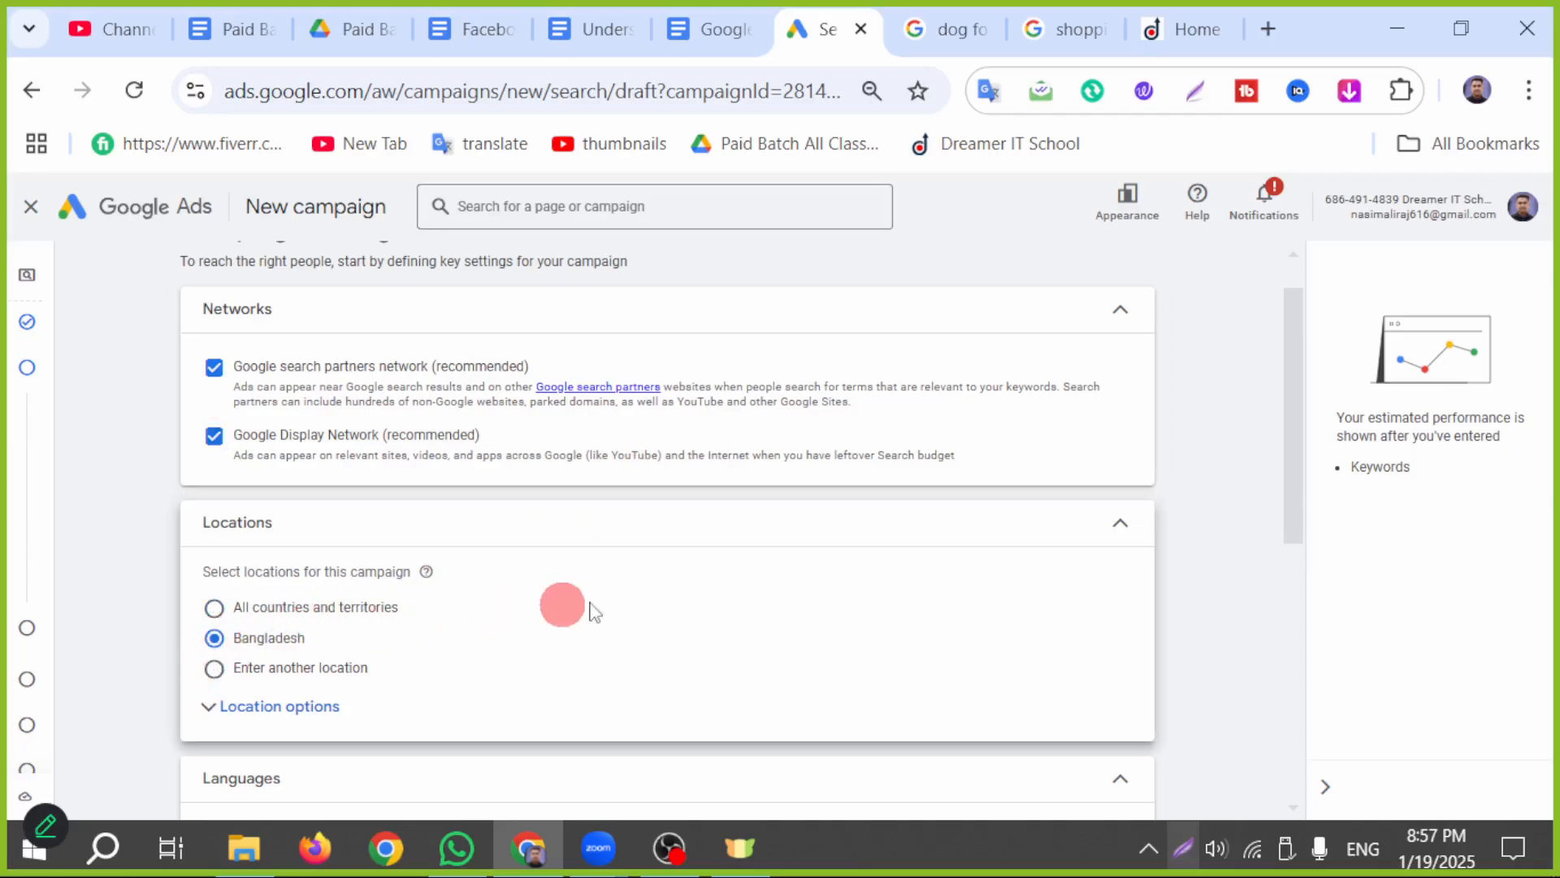
{"action": "scroll", "coordinate": [577, 671], "scroll_direction": "down", "scroll_amount": 2}
{"action": "scroll", "coordinate": [652, 669], "scroll_direction": "down", "scroll_amount": 2}
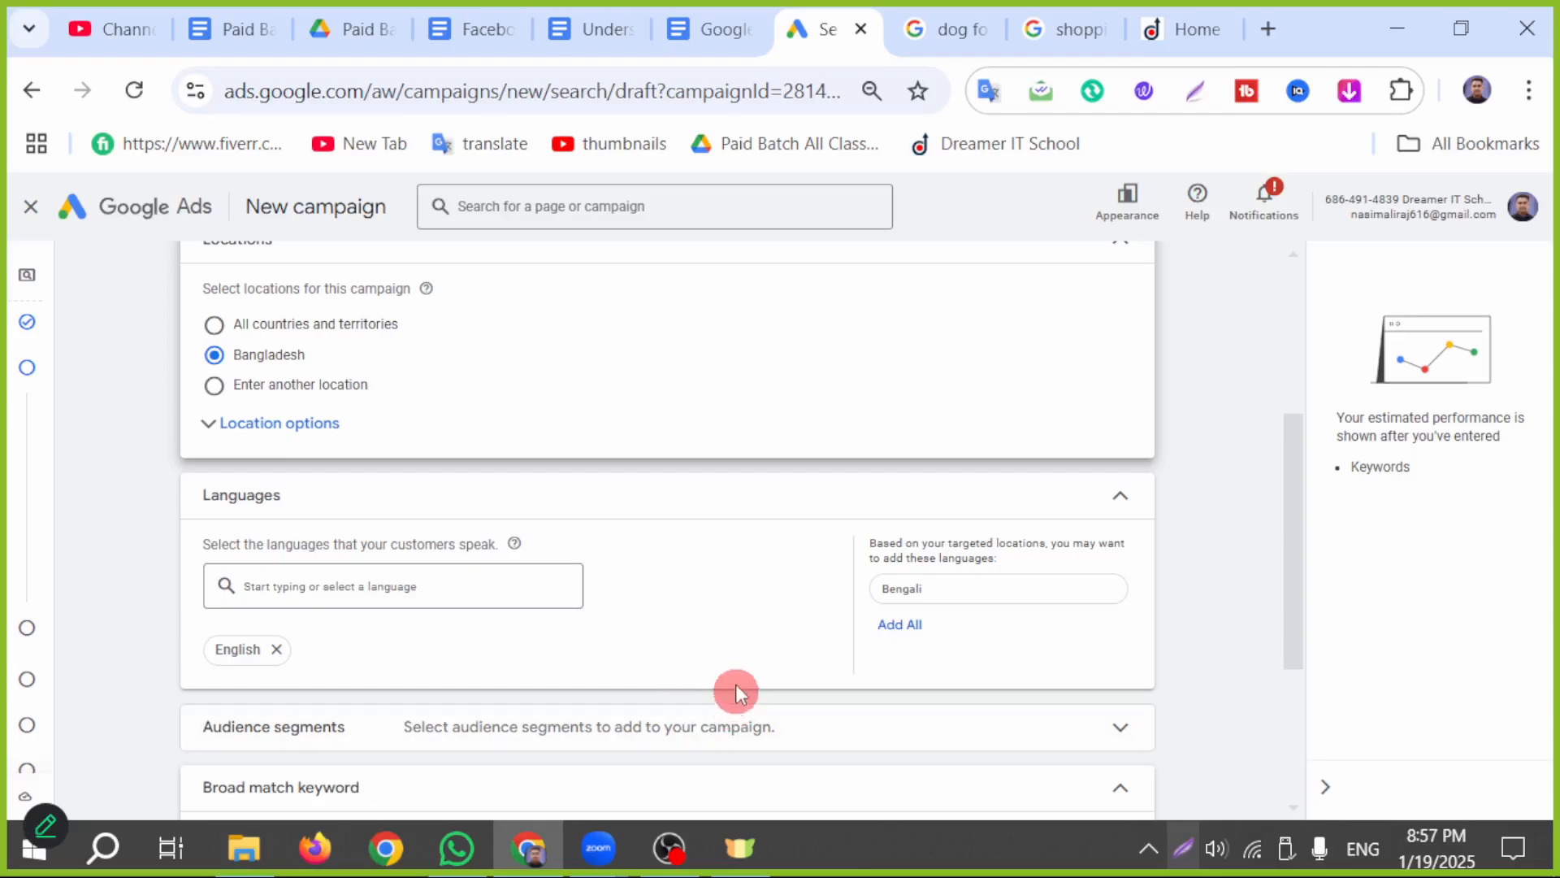
{"action": "left_click", "coordinate": [273, 597]}
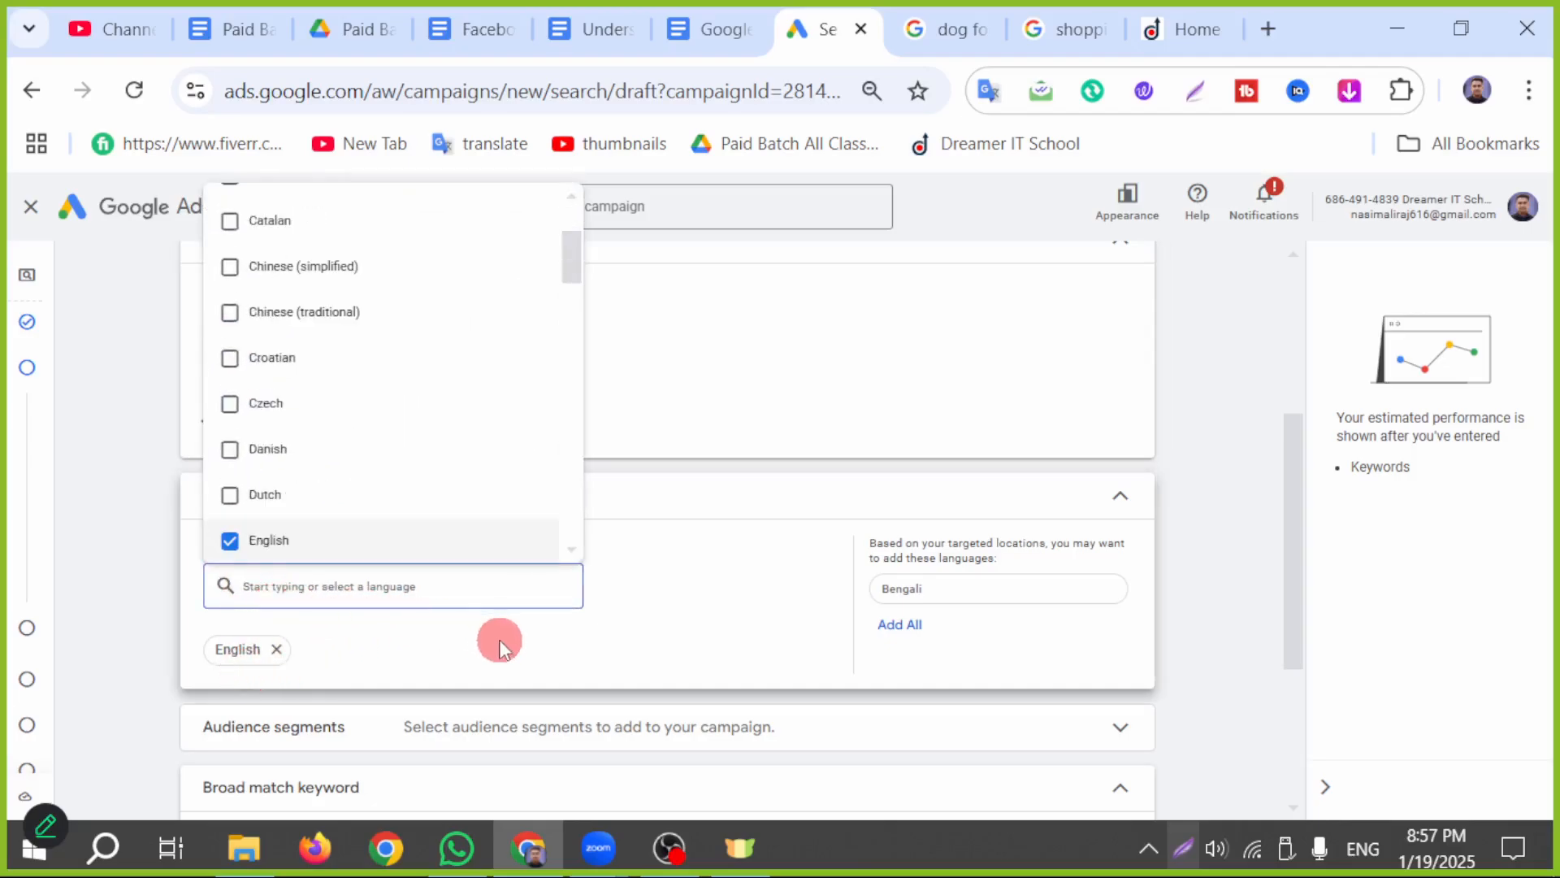
{"action": "type", "text": "ben"}
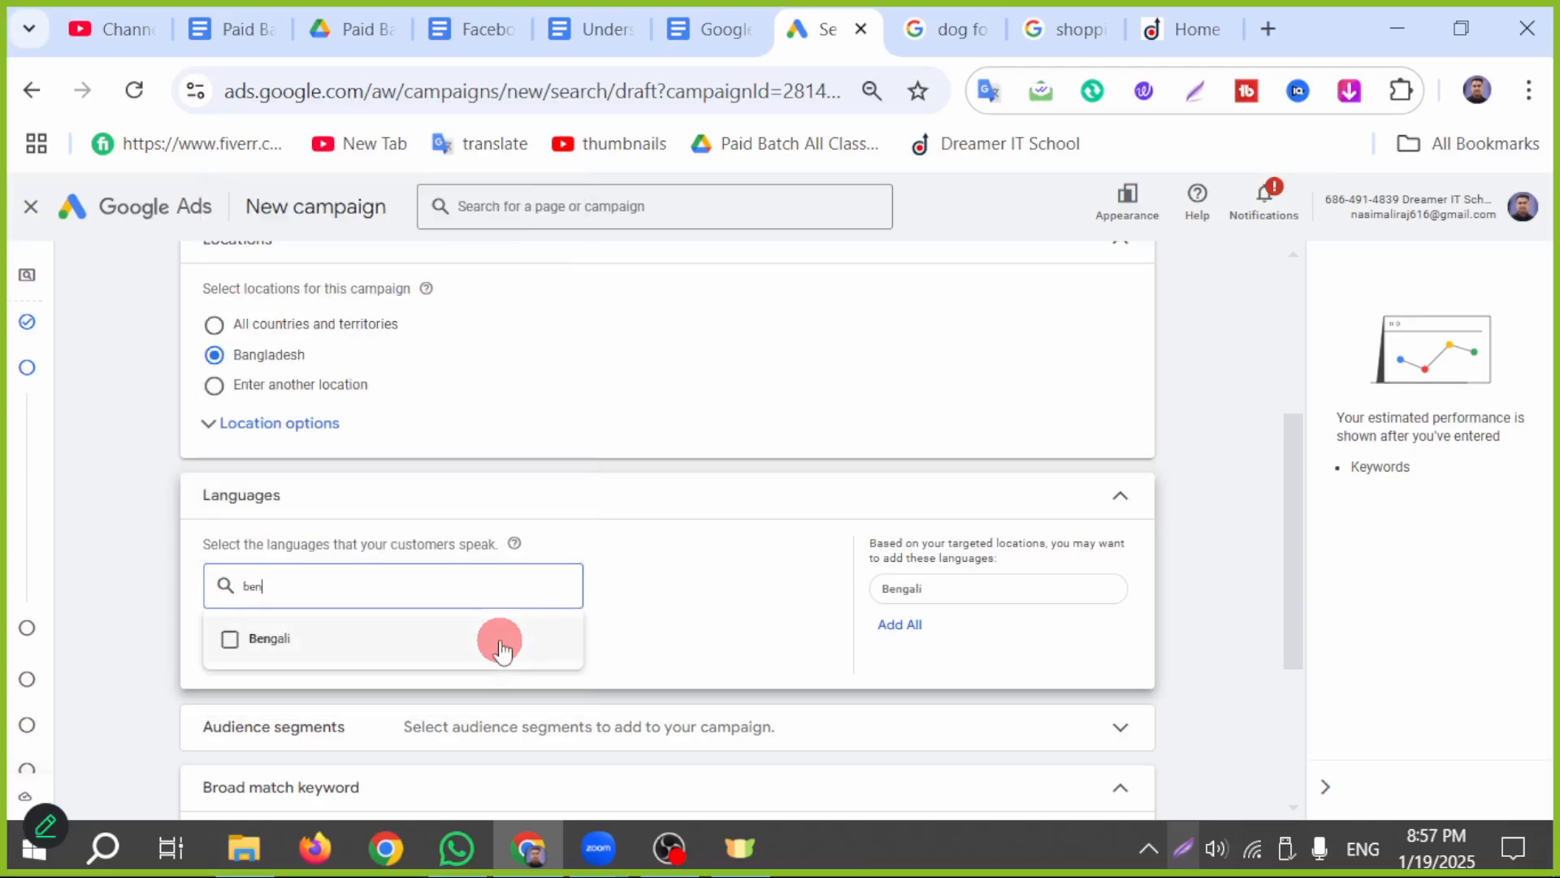
{"action": "left_click", "coordinate": [317, 636]}
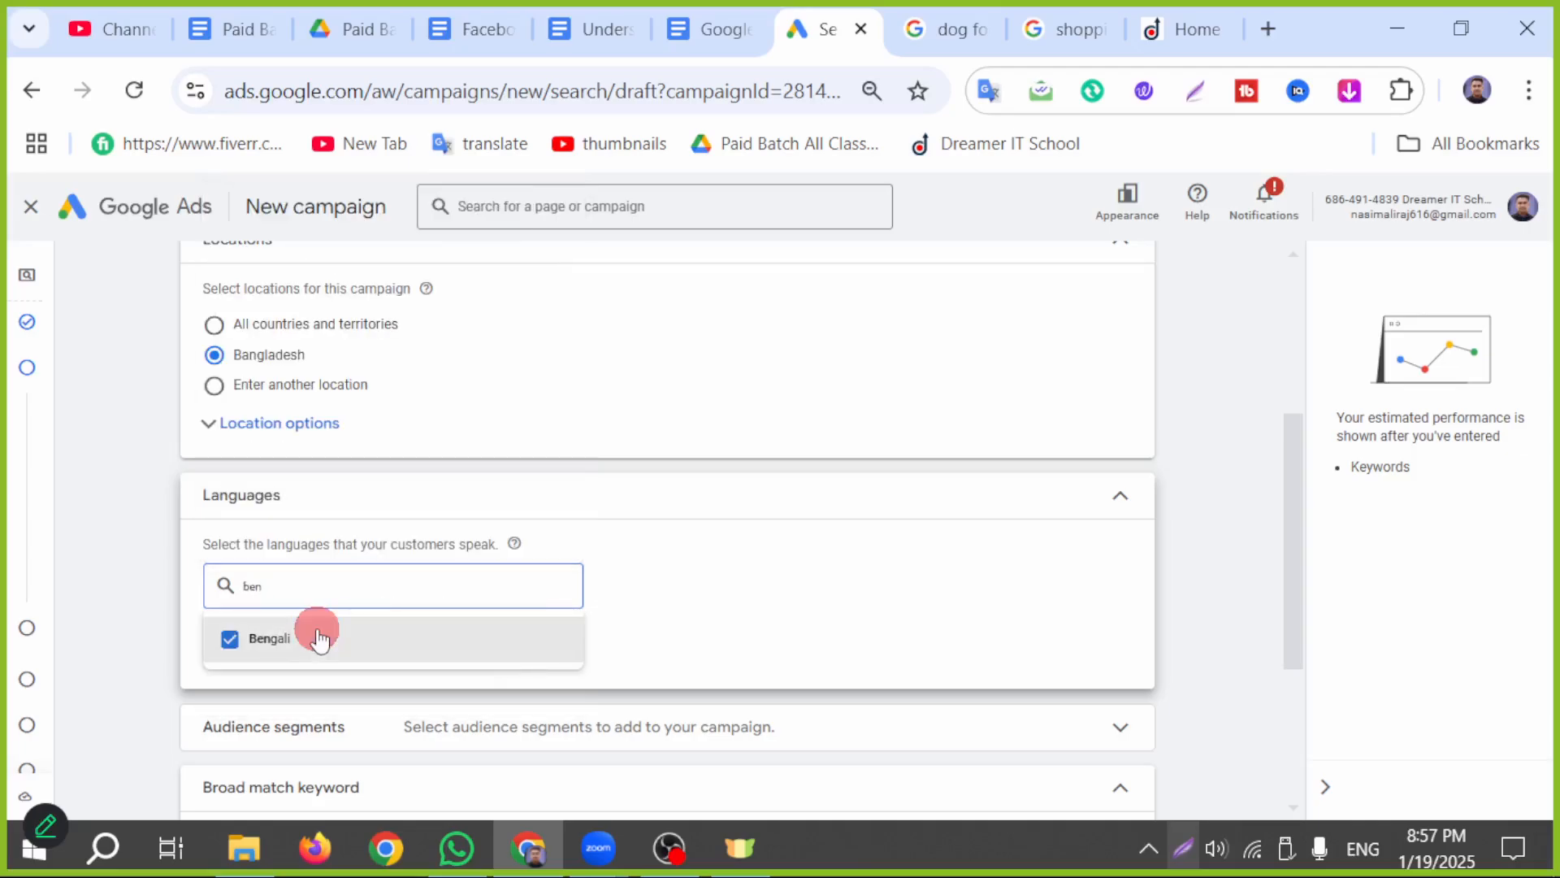
{"action": "left_click", "coordinate": [653, 581]}
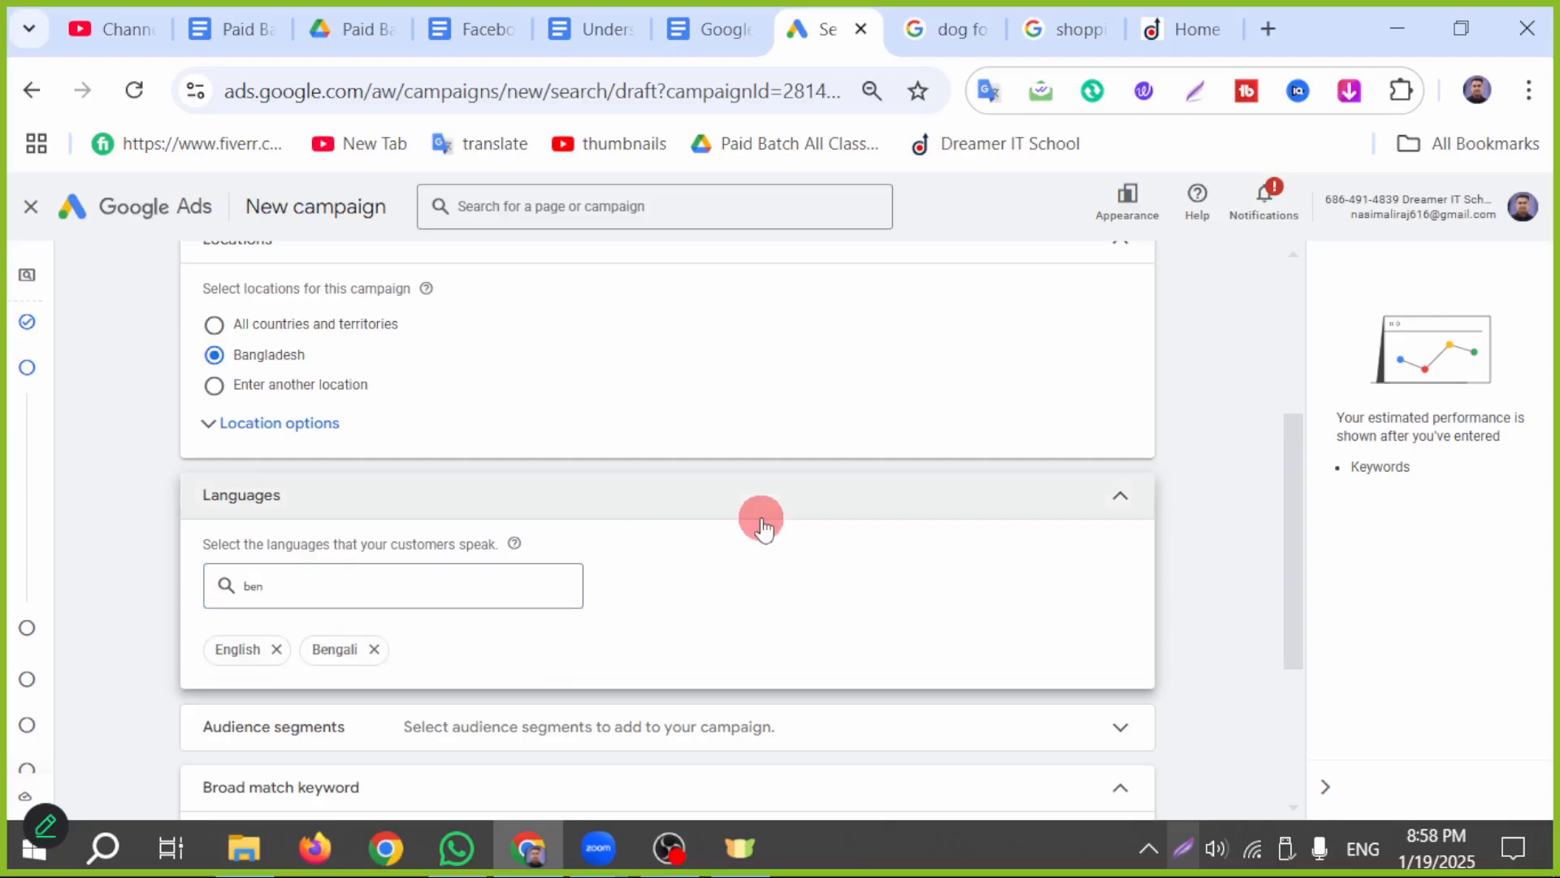
- Expand the audience segments and review the suggested segments, the targeting setting and the broad match keyword options
{"action": "scroll", "coordinate": [760, 526], "scroll_direction": "down", "scroll_amount": 2}
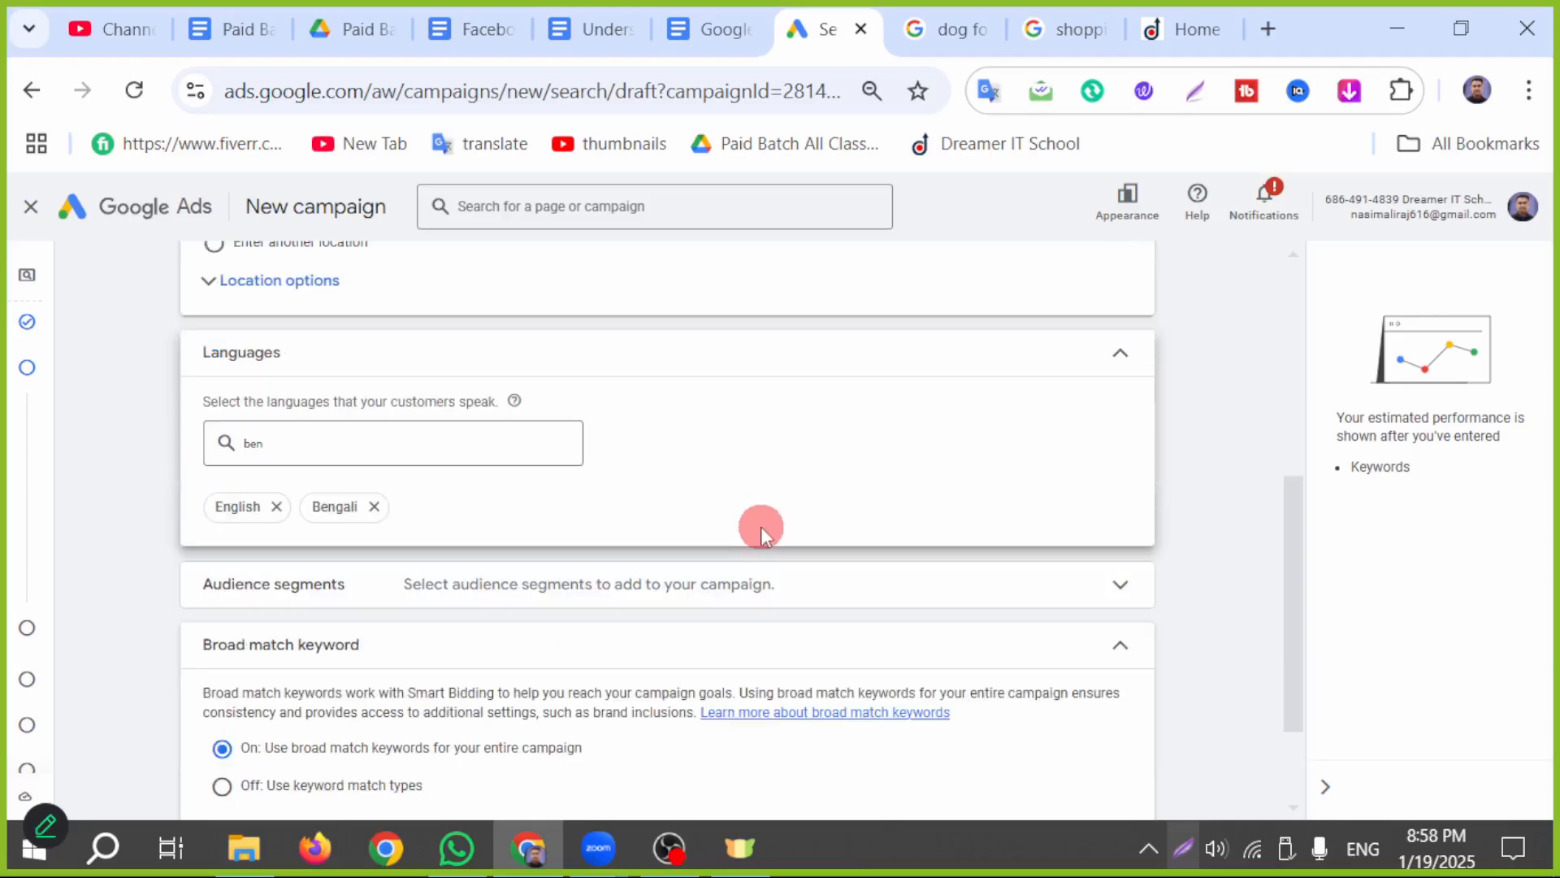
{"action": "left_click", "coordinate": [772, 604]}
{"action": "scroll", "coordinate": [771, 592], "scroll_direction": "down", "scroll_amount": 2}
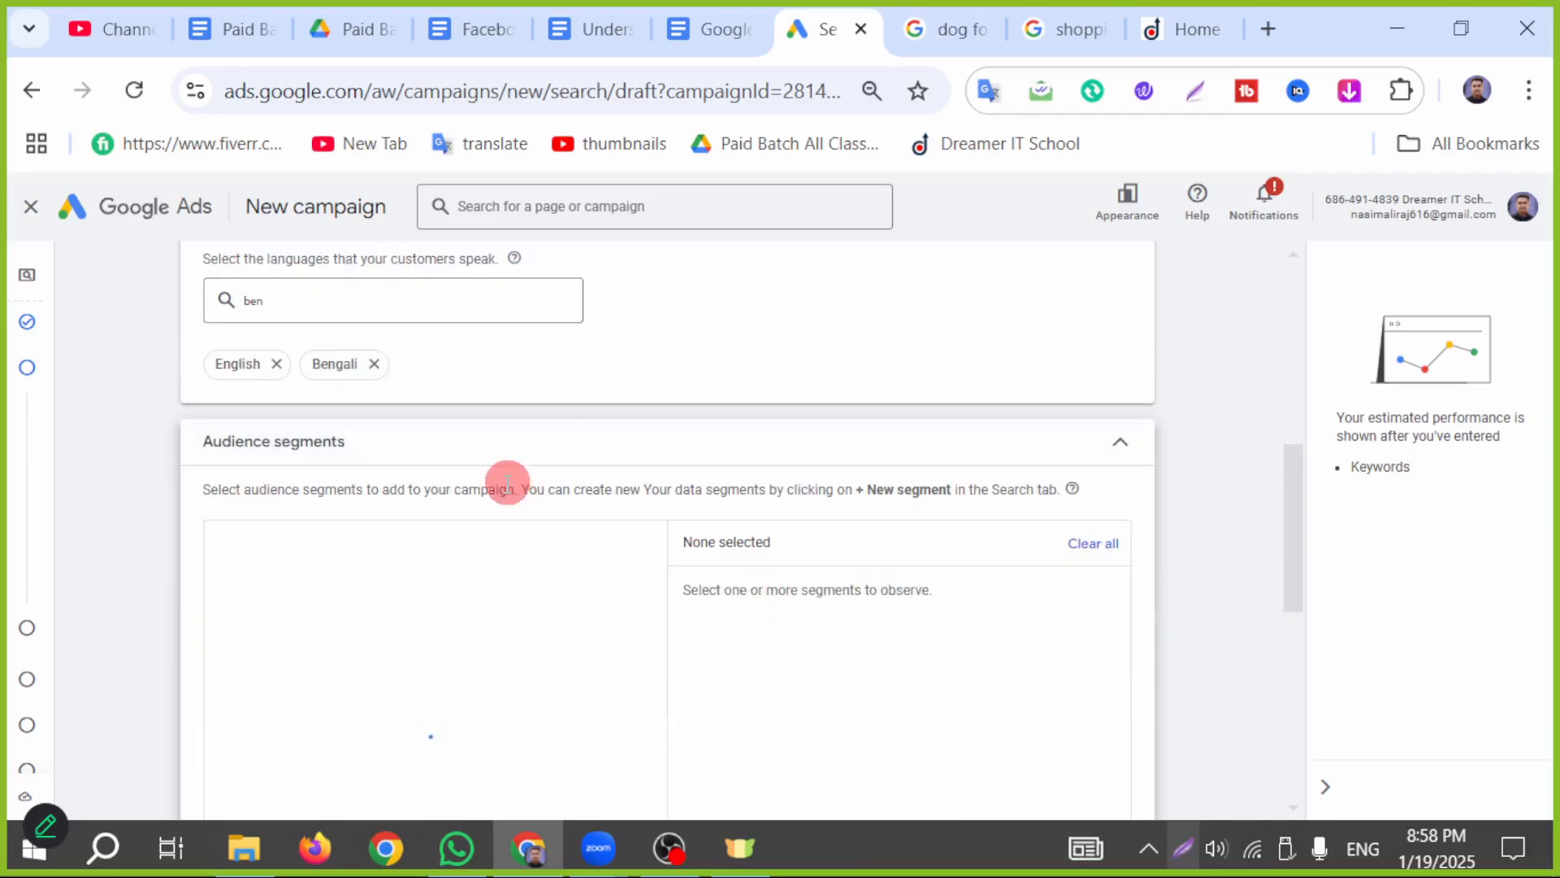
{"action": "scroll", "coordinate": [596, 659], "scroll_direction": "down", "scroll_amount": 2}
{"action": "scroll", "coordinate": [463, 487], "scroll_direction": "down", "scroll_amount": 5}
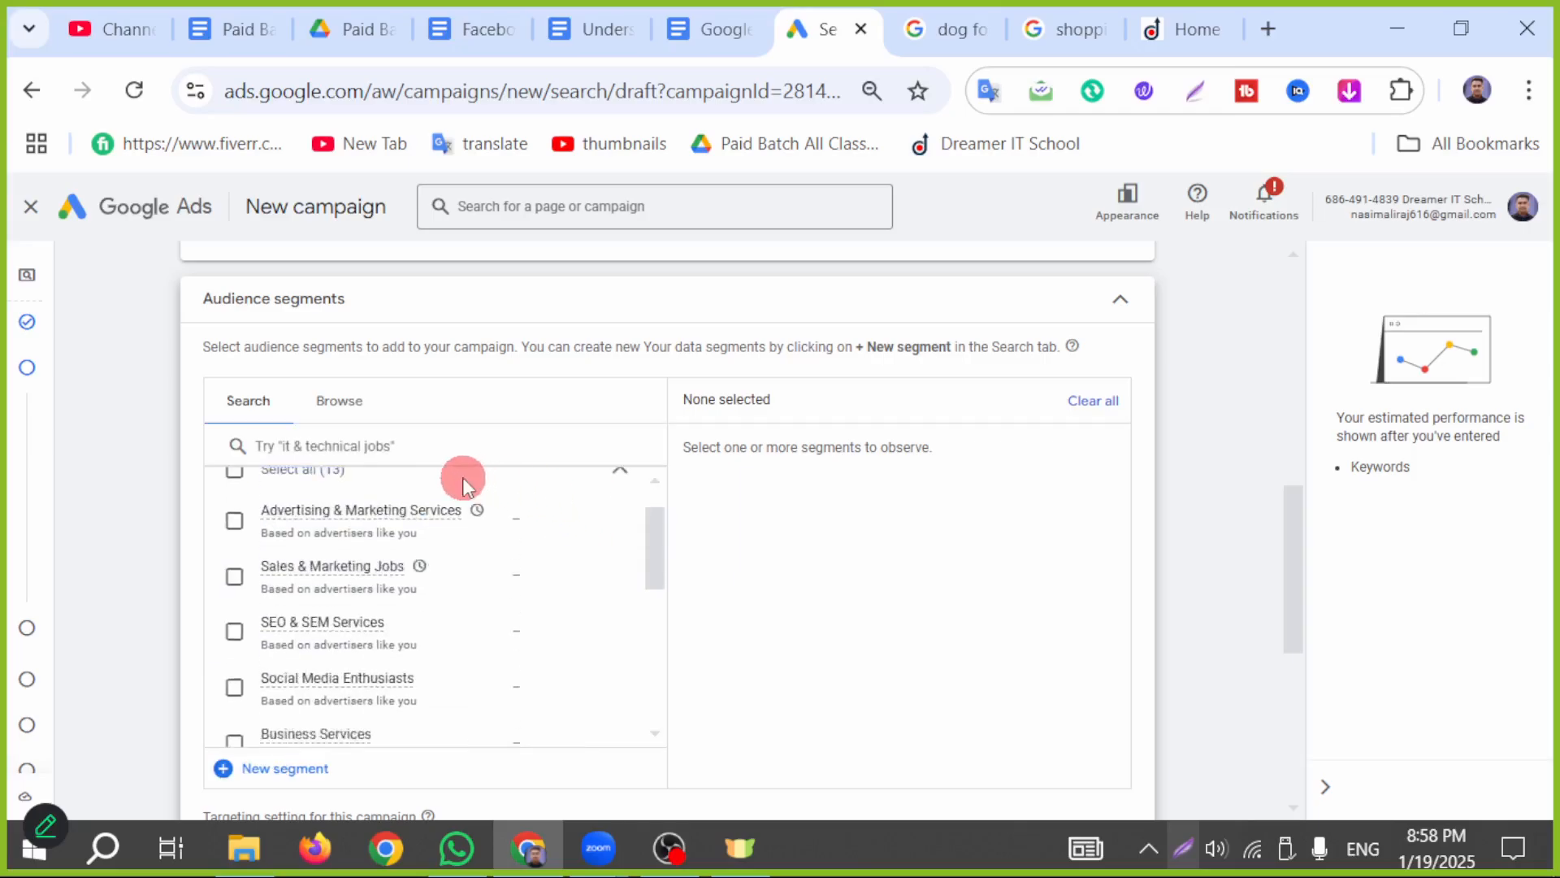
{"action": "scroll", "coordinate": [571, 580], "scroll_direction": "down", "scroll_amount": 3}
{"action": "scroll", "coordinate": [942, 499], "scroll_direction": "down", "scroll_amount": 4}
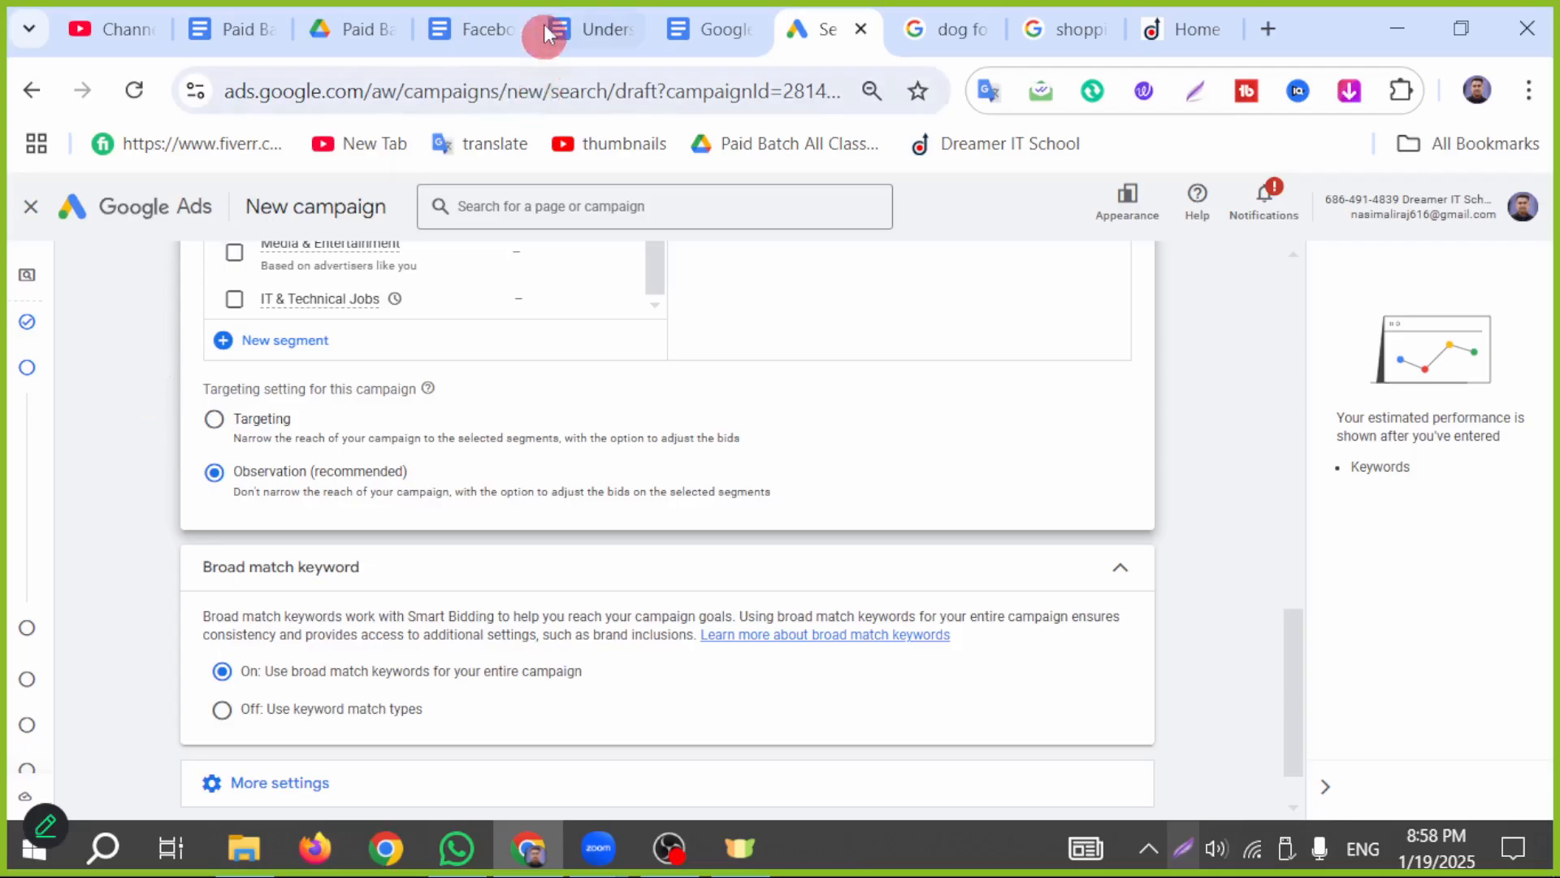
- Find the Product Based Audience Targeting section in the Facebook & Google Ads document and review its list of targeting types
{"action": "left_click", "coordinate": [673, 37]}
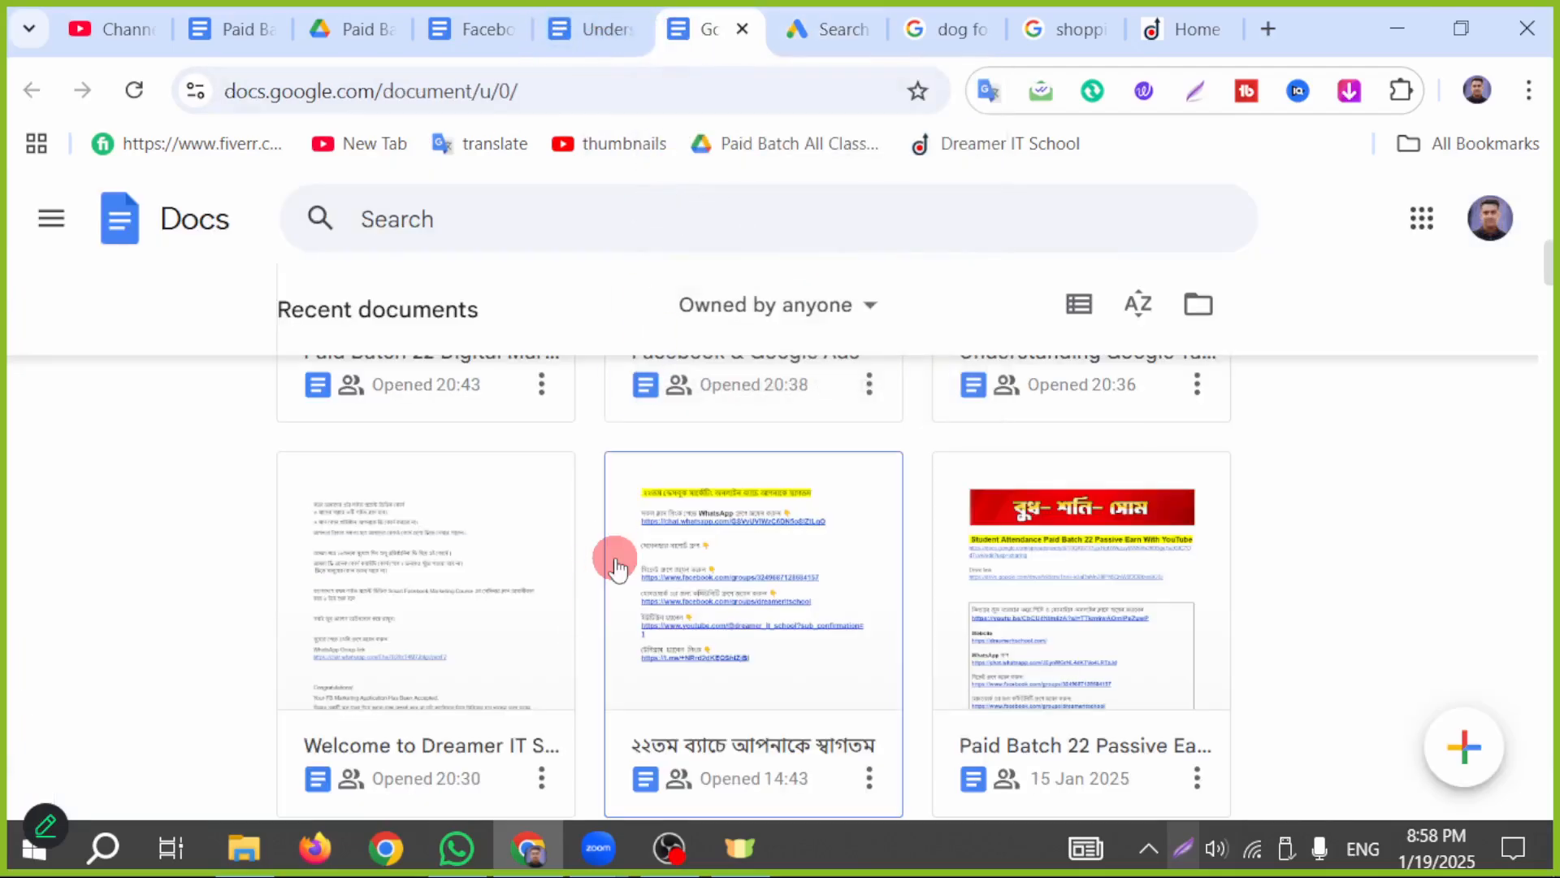
{"action": "left_click", "coordinate": [491, 27]}
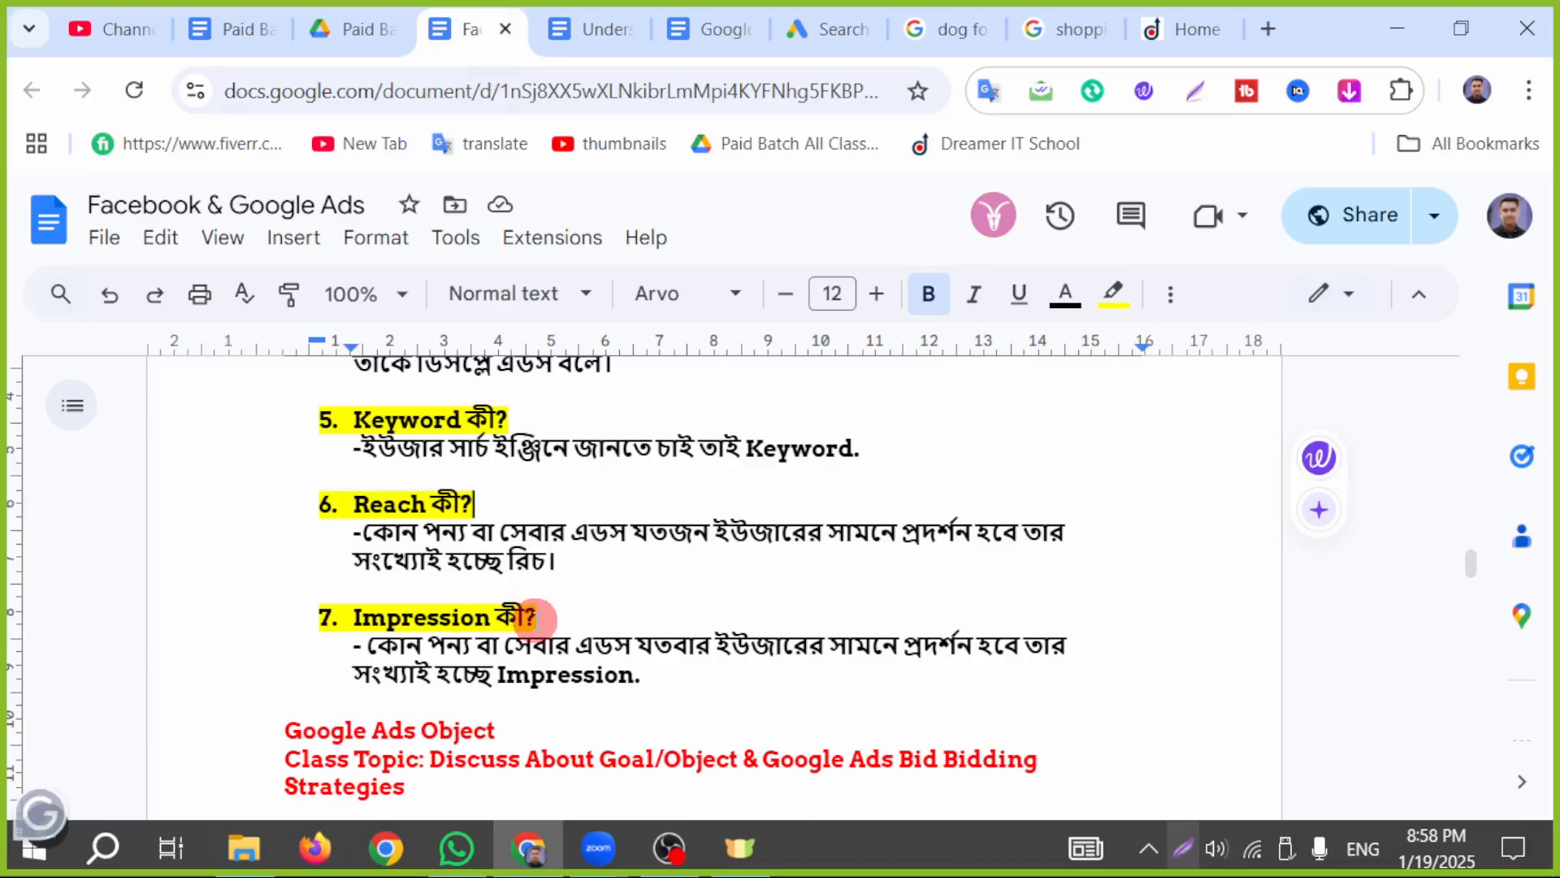
{"action": "scroll", "coordinate": [536, 642], "scroll_direction": "down", "scroll_amount": 10}
{"action": "scroll", "coordinate": [554, 675], "scroll_direction": "up", "scroll_amount": 15}
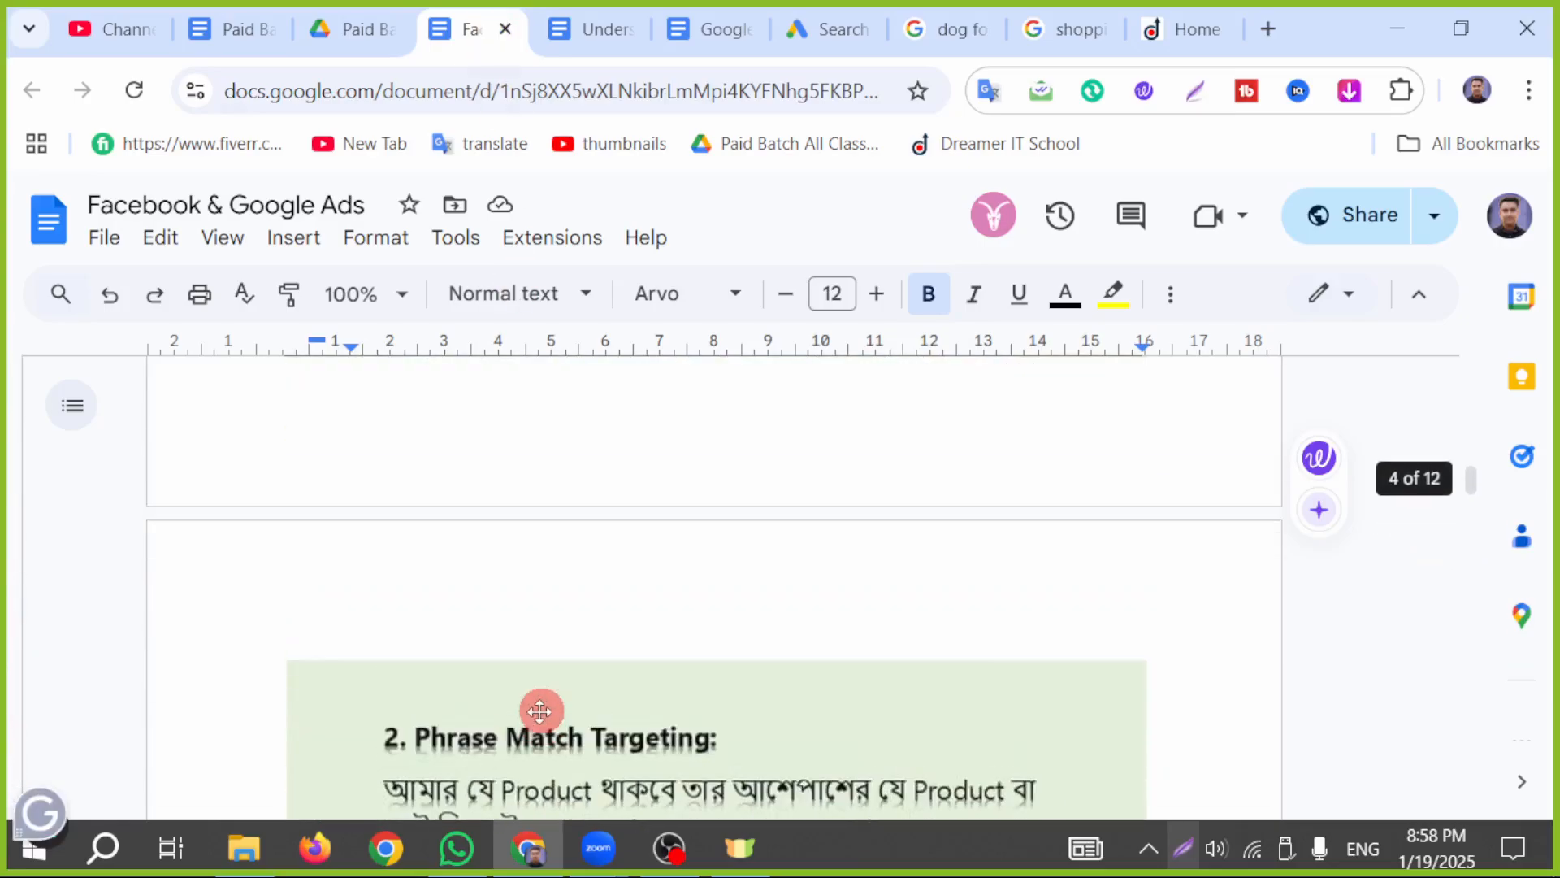
{"action": "scroll", "coordinate": [538, 712], "scroll_direction": "up", "scroll_amount": 15}
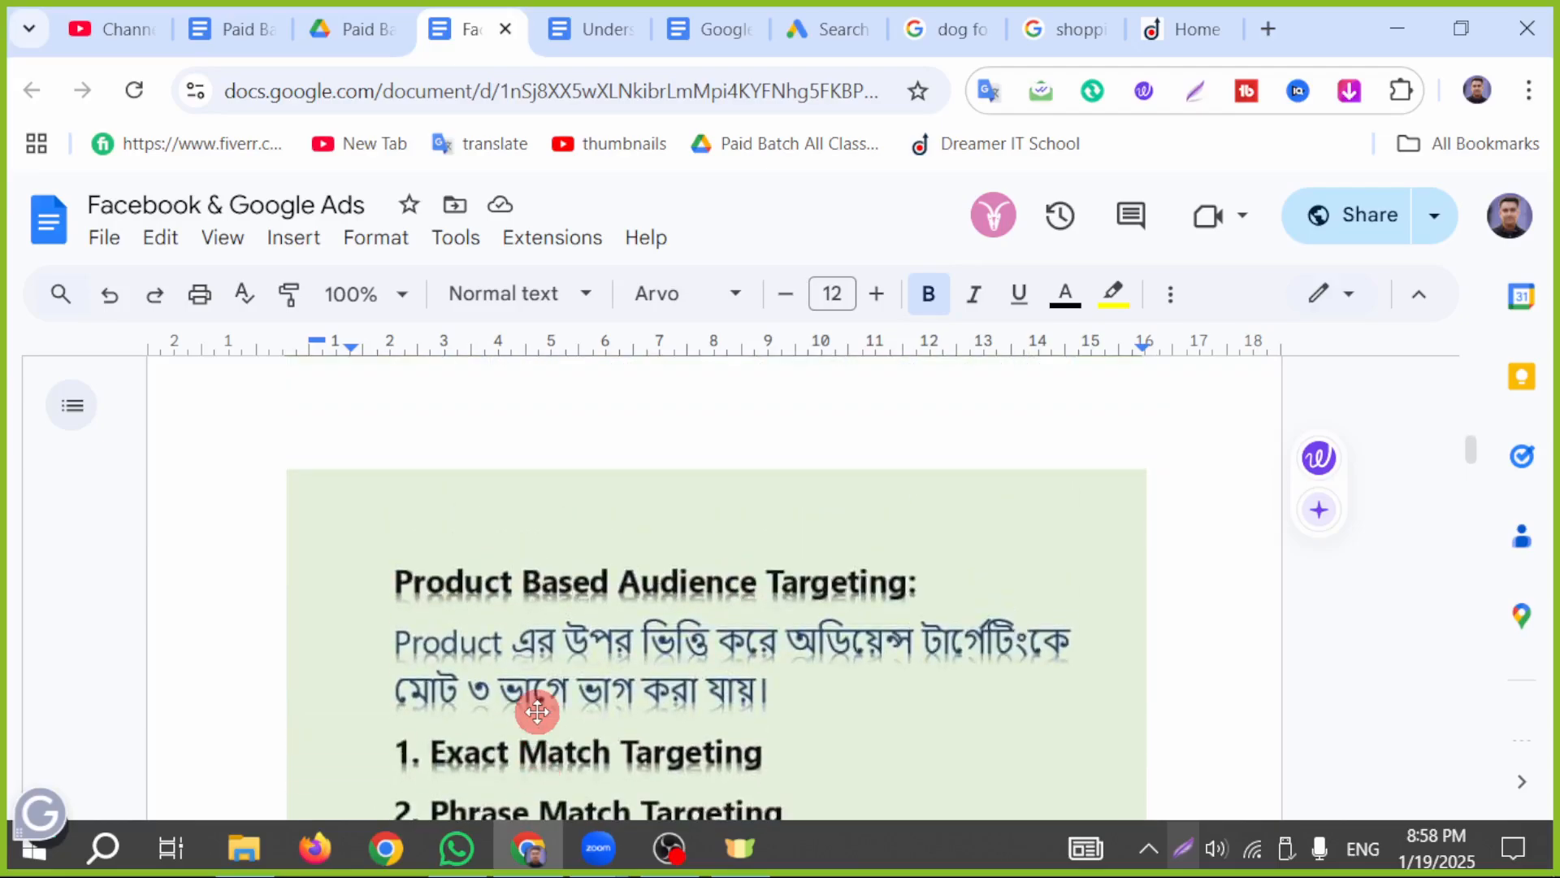
{"action": "scroll", "coordinate": [535, 713], "scroll_direction": "down", "scroll_amount": 4}
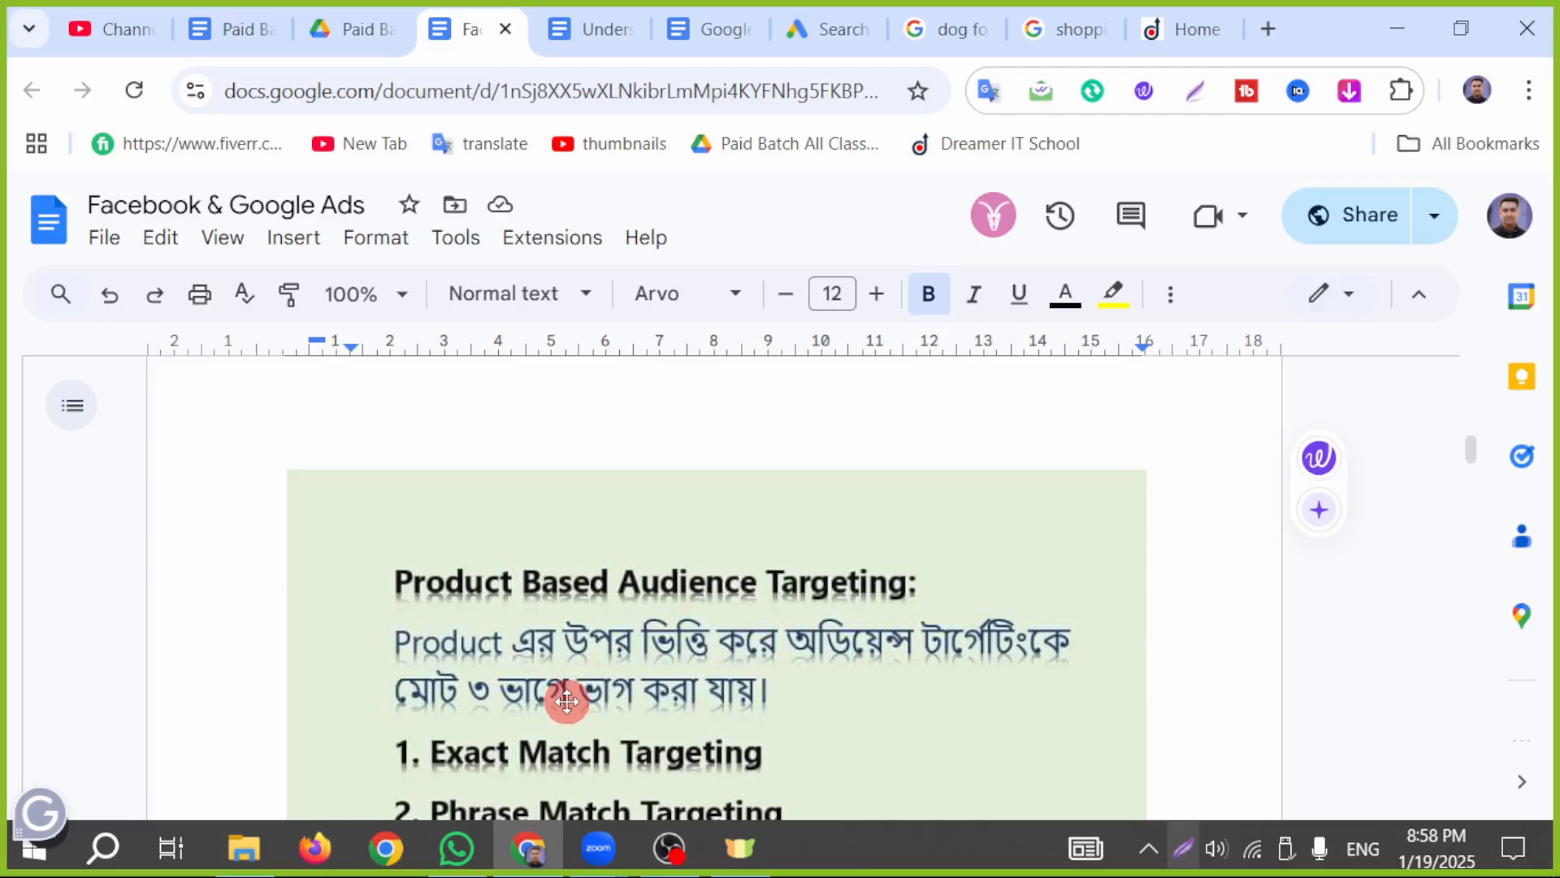
{"action": "scroll", "coordinate": [567, 697], "scroll_direction": "down", "scroll_amount": 2}
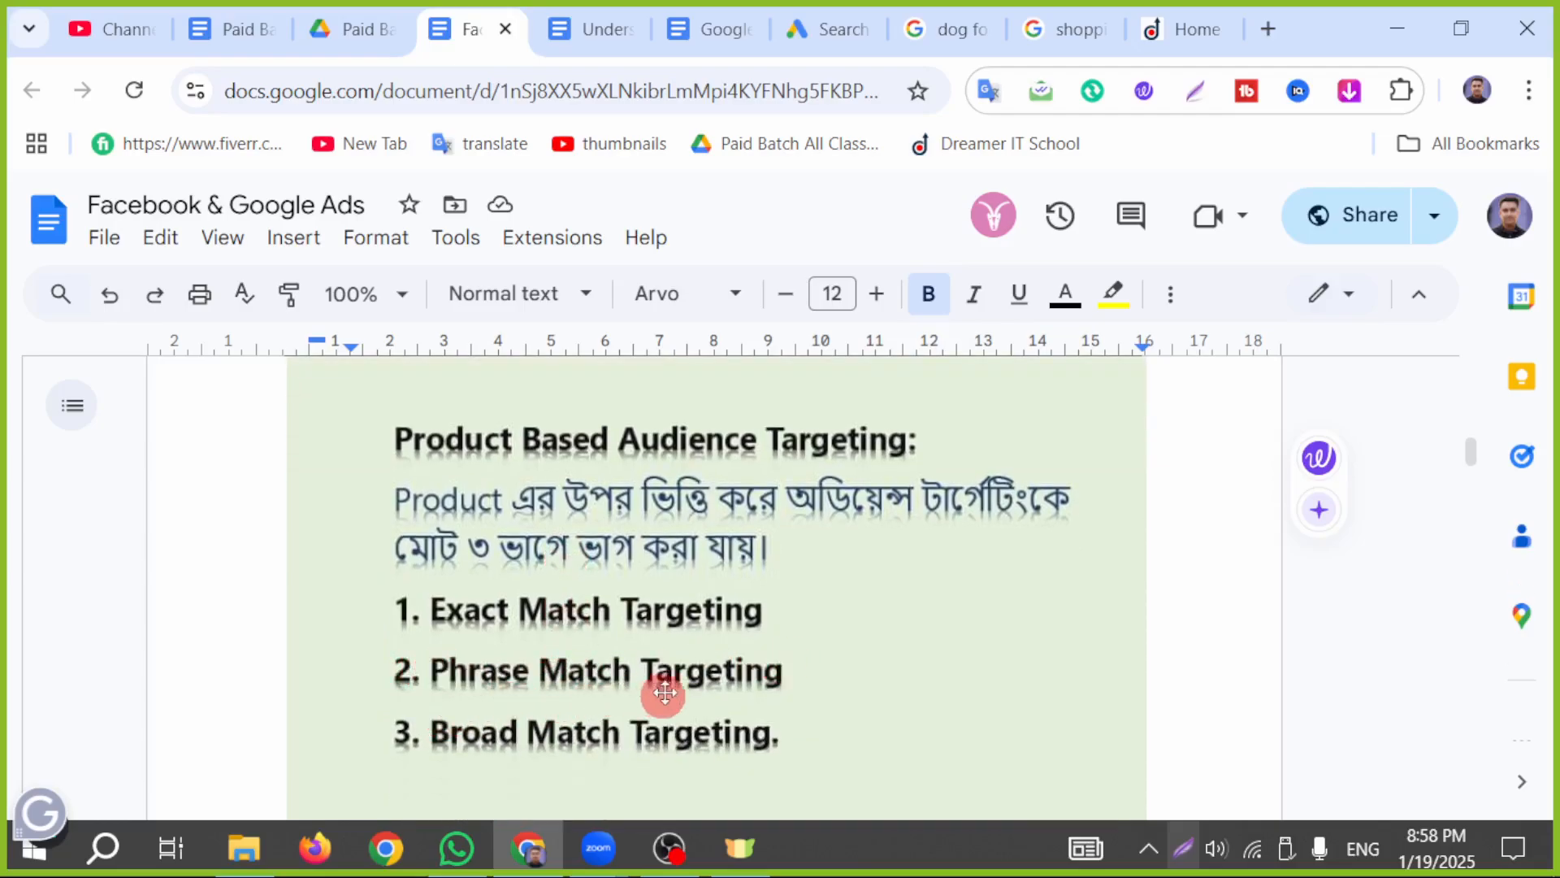
{"action": "scroll", "coordinate": [683, 716], "scroll_direction": "down", "scroll_amount": 2}
{"action": "scroll", "coordinate": [626, 648], "scroll_direction": "up", "scroll_amount": 2}
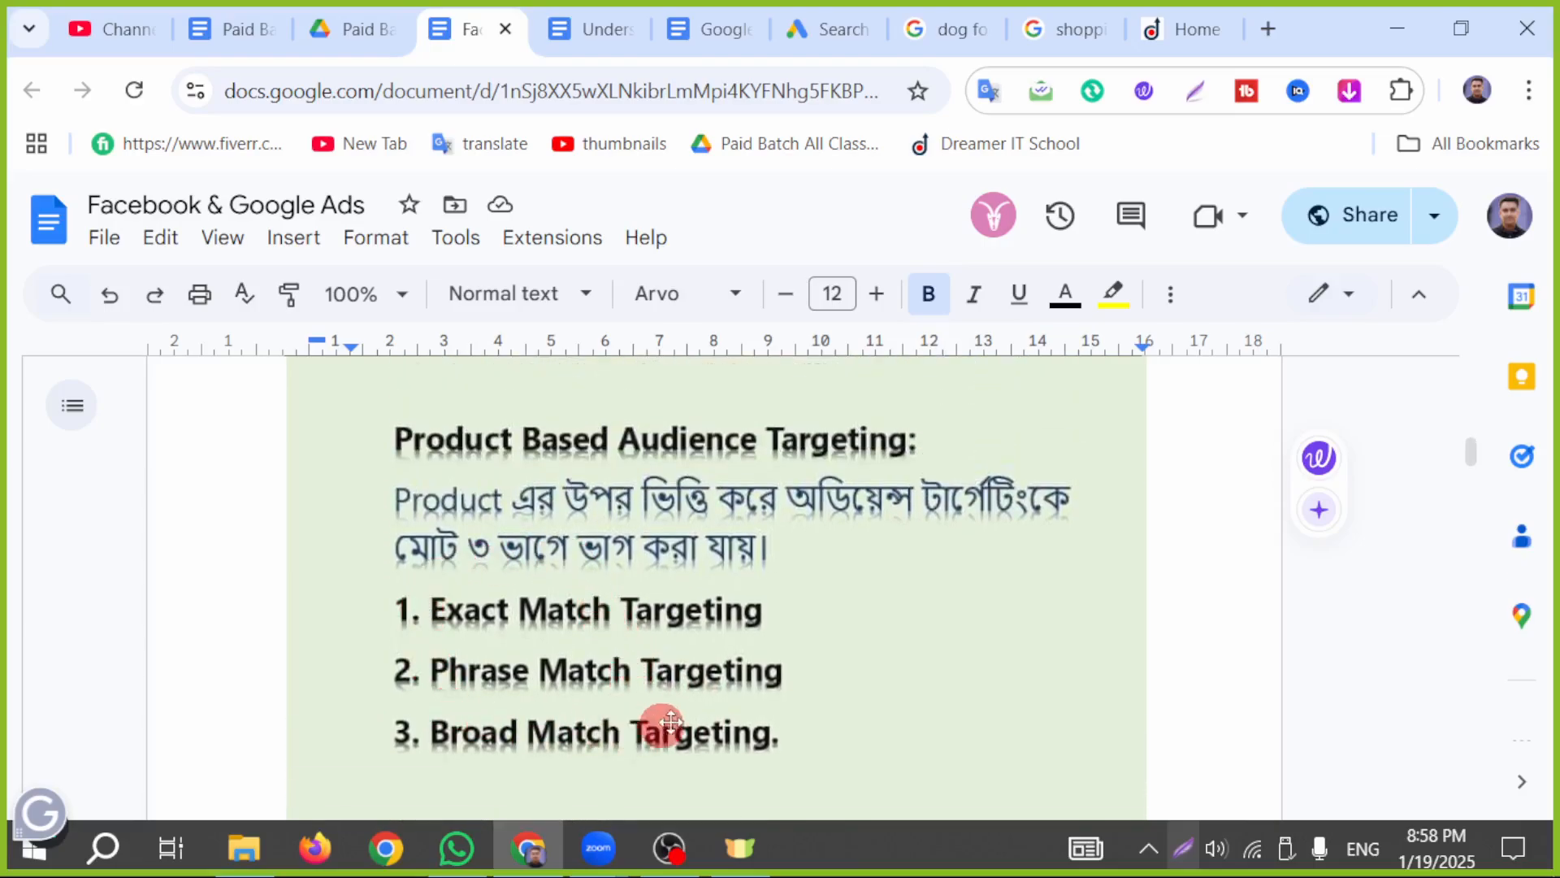
- Read the Exact Match Targeting explanation with its T-shirt example in the class notes
{"action": "scroll", "coordinate": [728, 696], "scroll_direction": "down", "scroll_amount": 4}
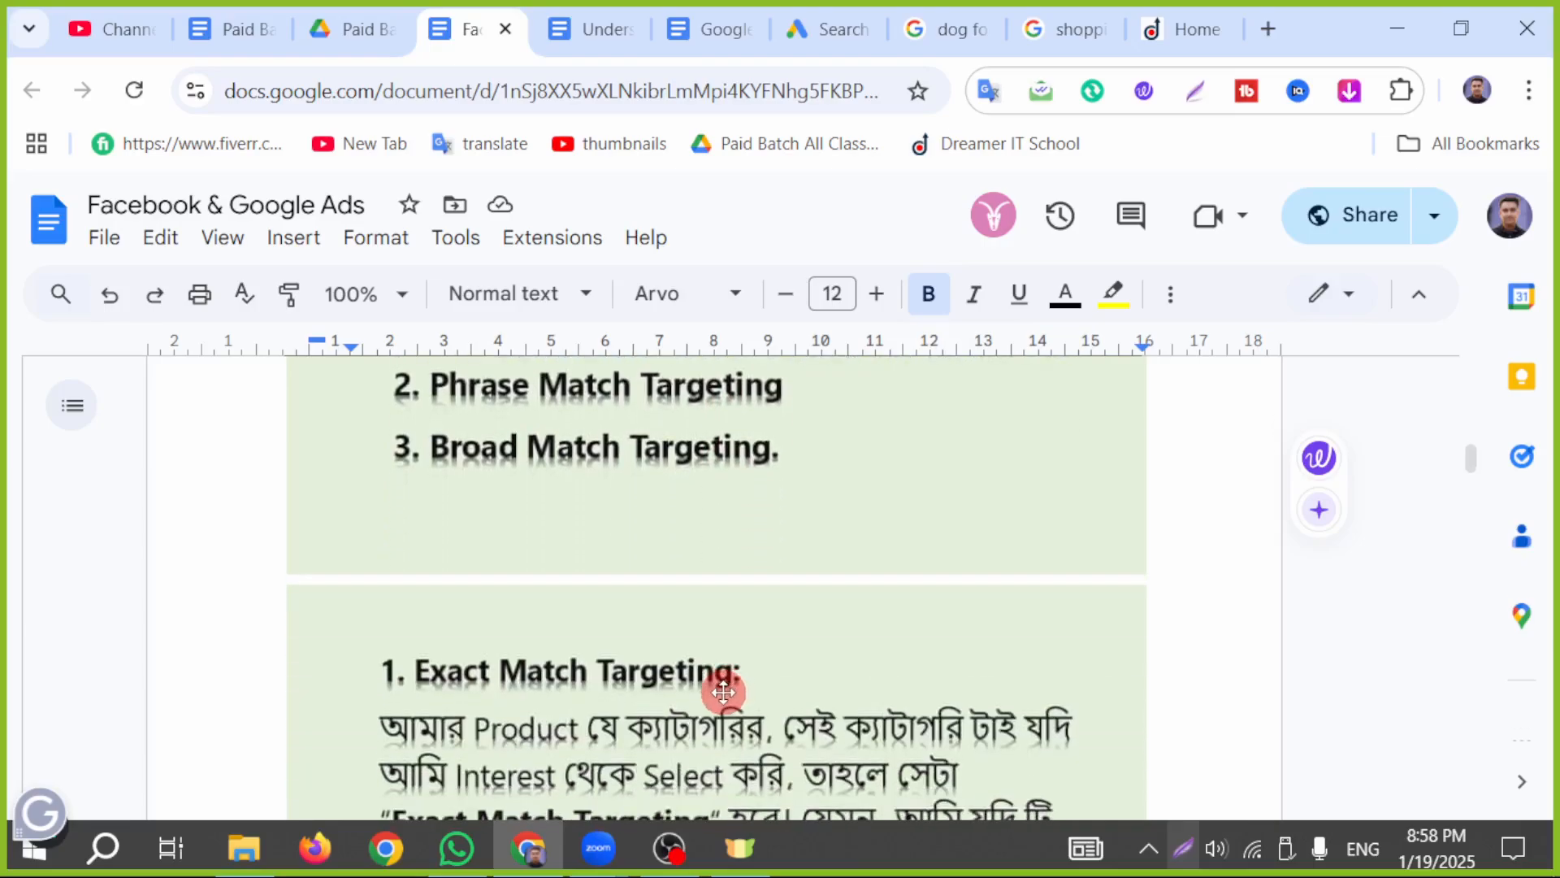
{"action": "scroll", "coordinate": [713, 698], "scroll_direction": "down", "scroll_amount": 2}
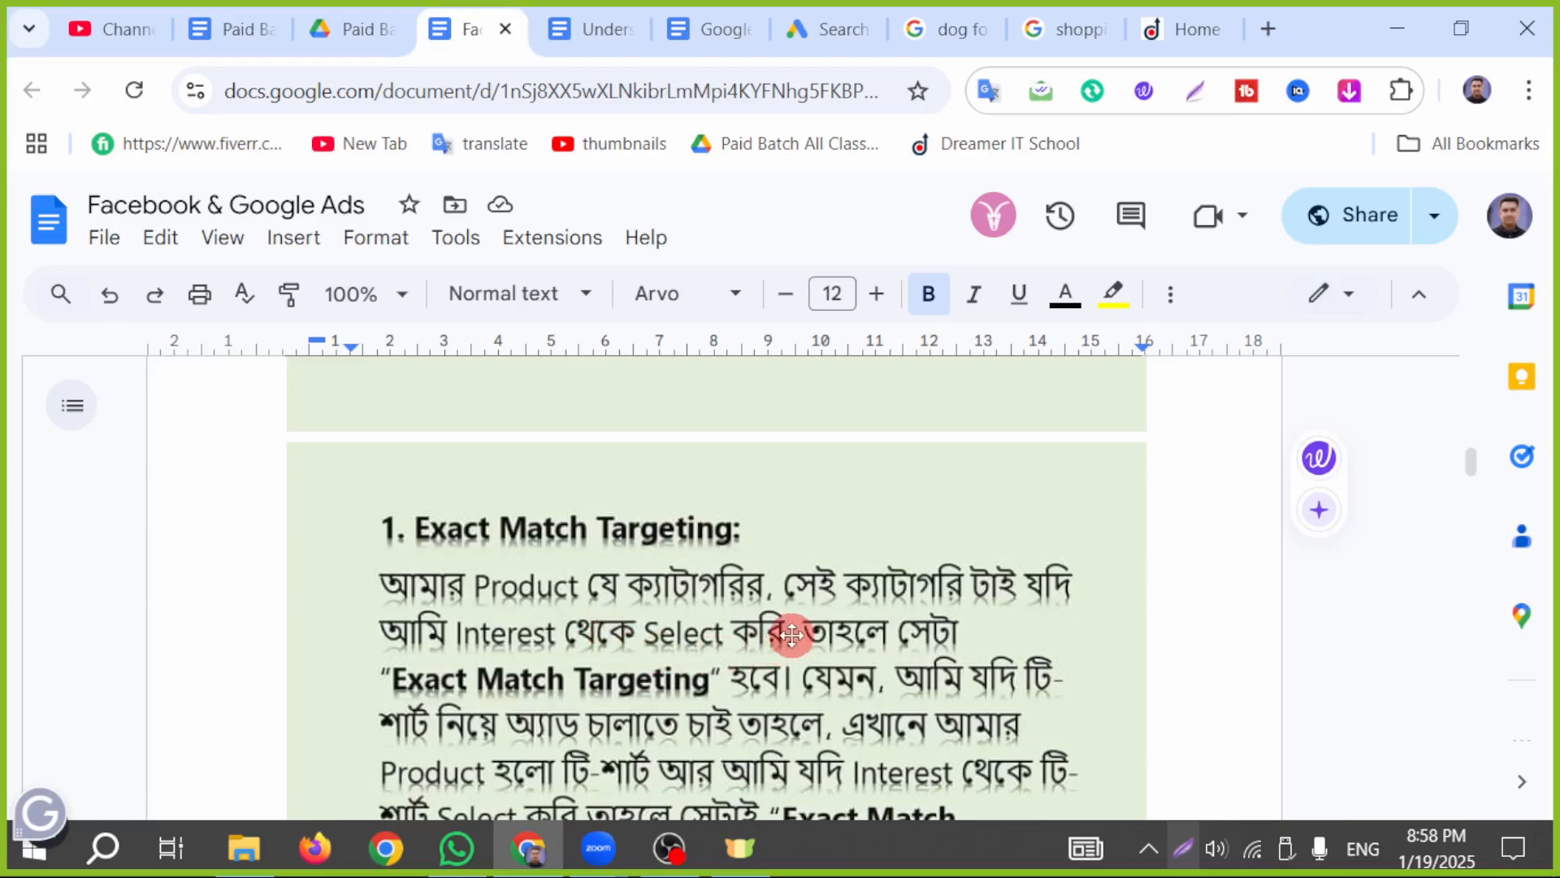
{"action": "scroll", "coordinate": [794, 632], "scroll_direction": "down", "scroll_amount": 2}
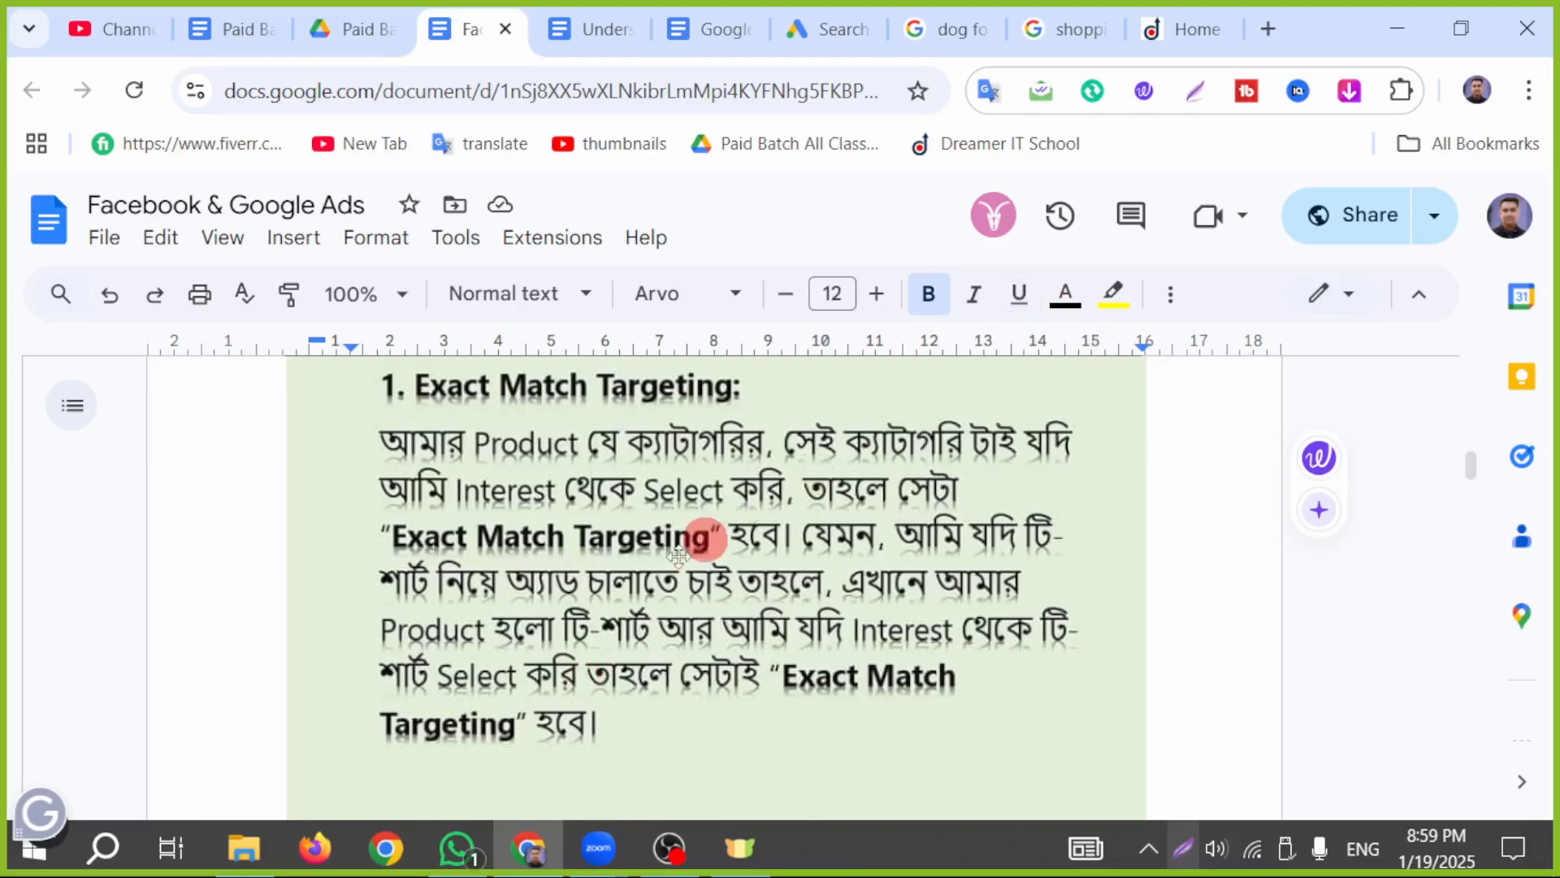
{"action": "scroll", "coordinate": [598, 577], "scroll_direction": "down", "scroll_amount": 3}
{"action": "scroll", "coordinate": [587, 580], "scroll_direction": "up", "scroll_amount": 5}
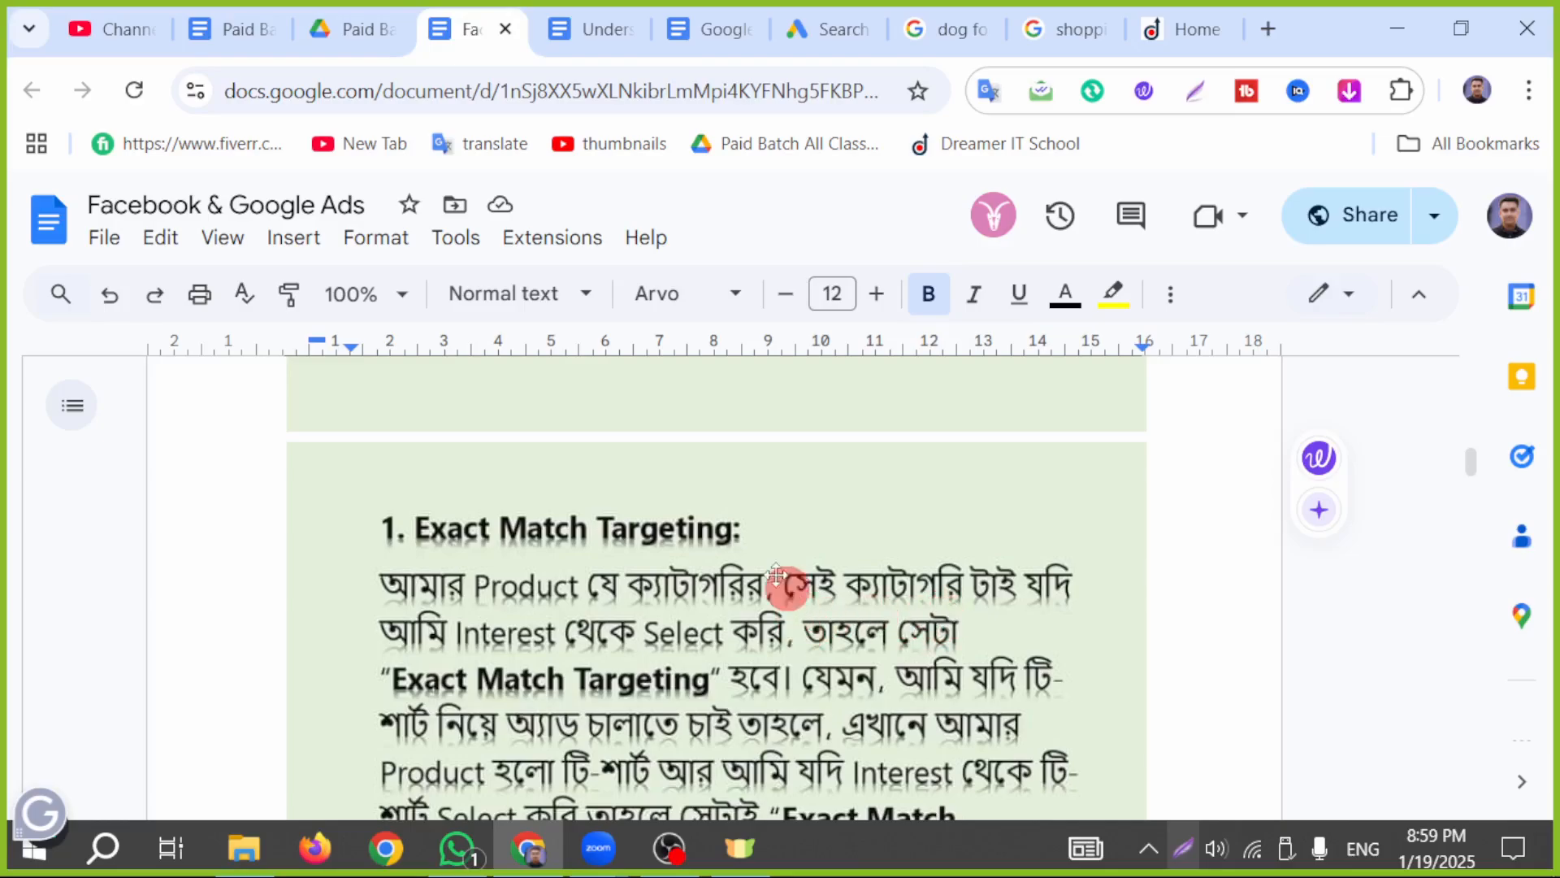
- Read the Phrase Match and Broad Match Targeting explanations and glance over the notes that follow them
{"action": "scroll", "coordinate": [520, 543], "scroll_direction": "down", "scroll_amount": 3}
{"action": "scroll", "coordinate": [524, 540], "scroll_direction": "down", "scroll_amount": 7}
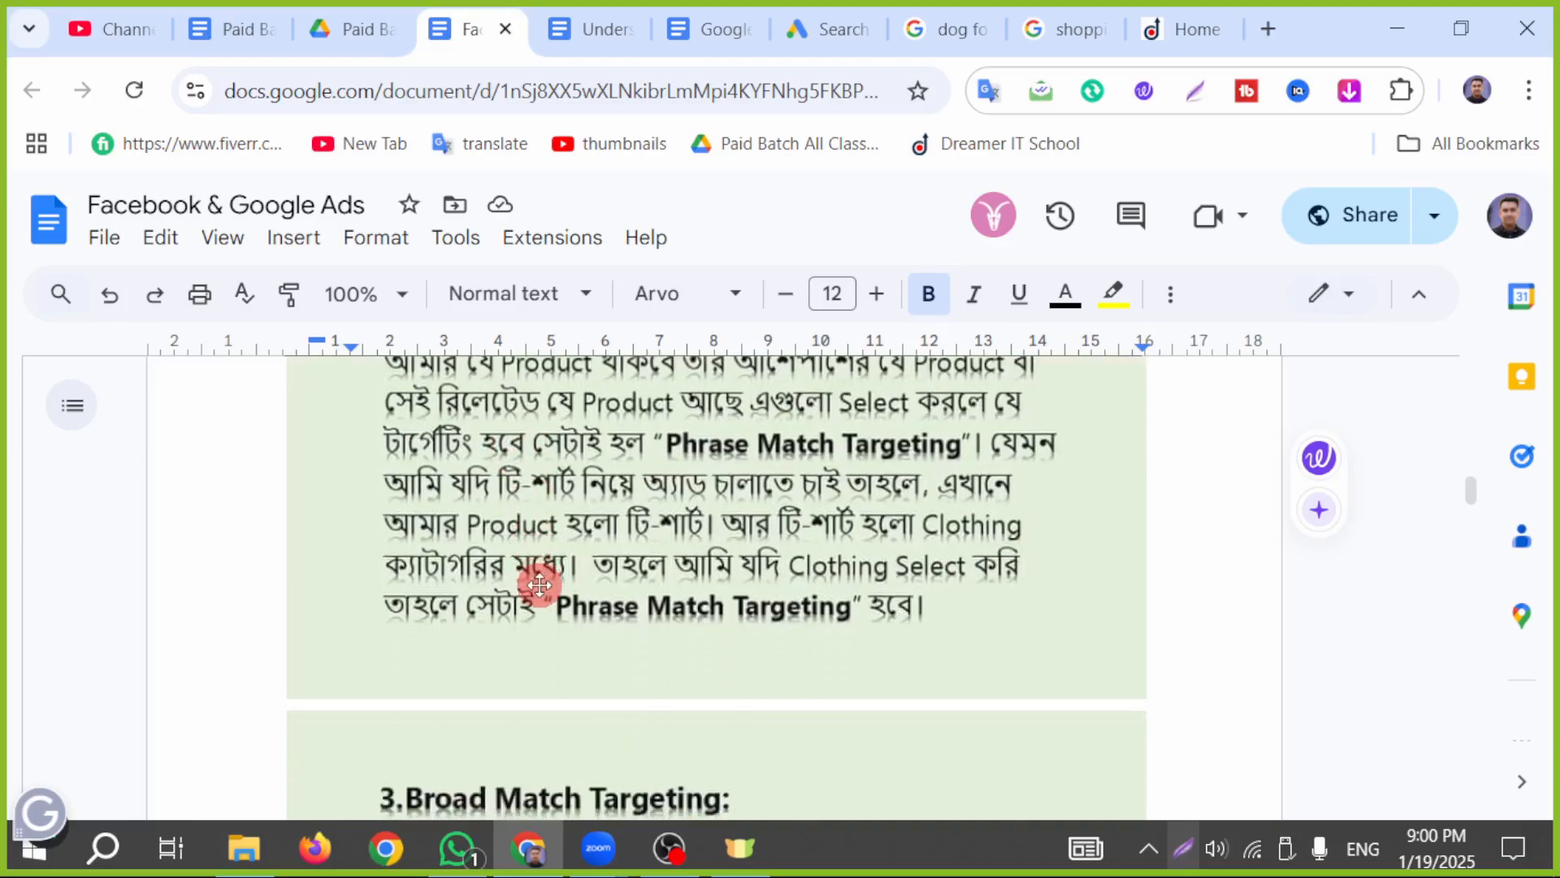
{"action": "scroll", "coordinate": [508, 594], "scroll_direction": "down", "scroll_amount": 5}
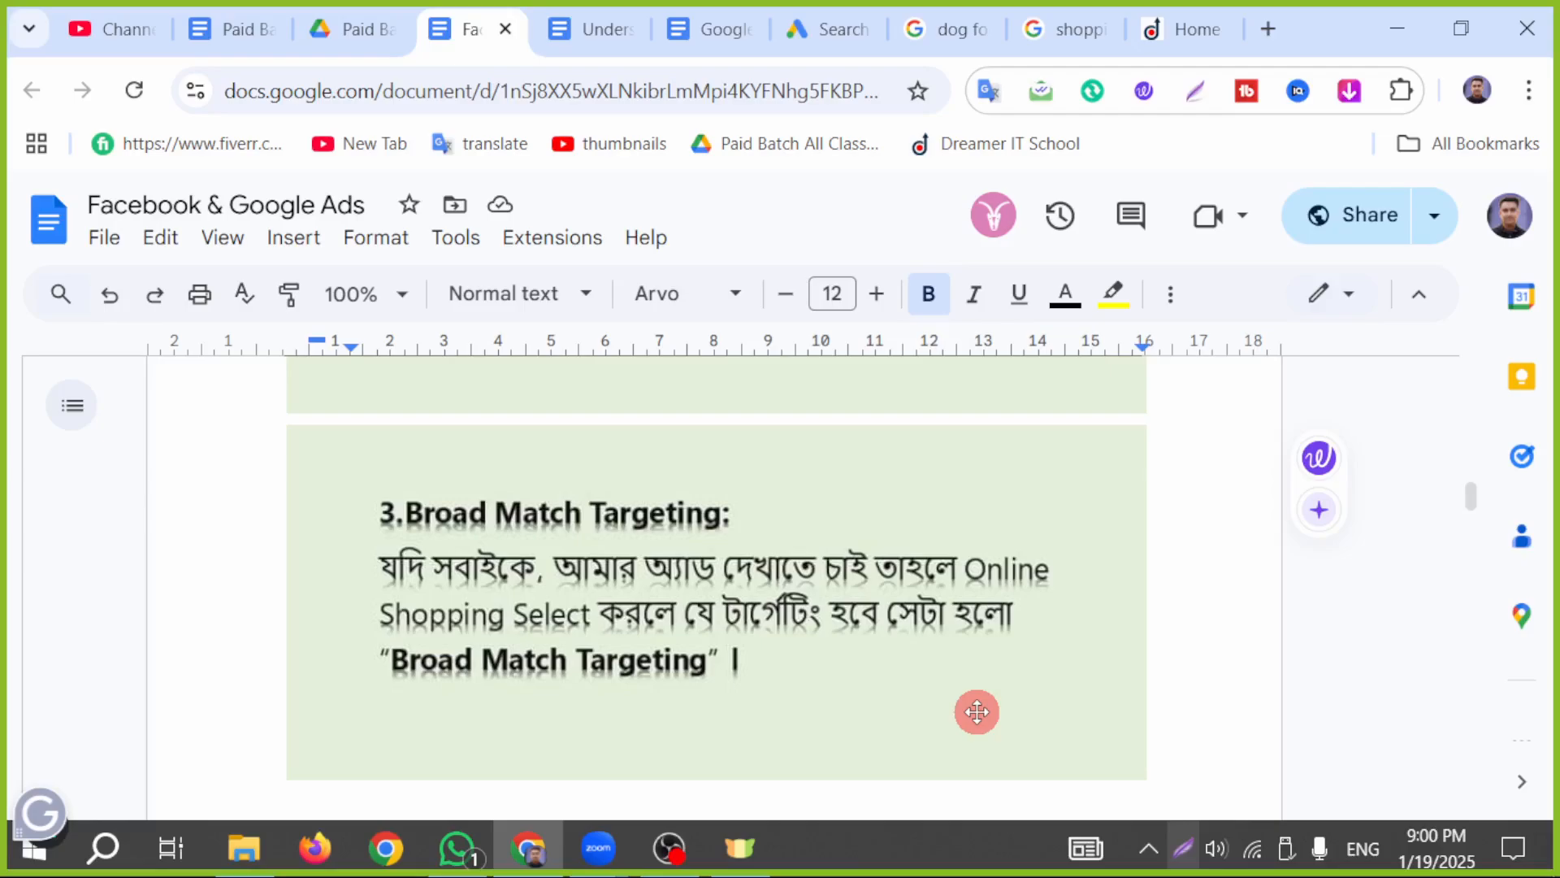
{"action": "scroll", "coordinate": [854, 650], "scroll_direction": "up", "scroll_amount": 3}
{"action": "scroll", "coordinate": [609, 620], "scroll_direction": "down", "scroll_amount": 6}
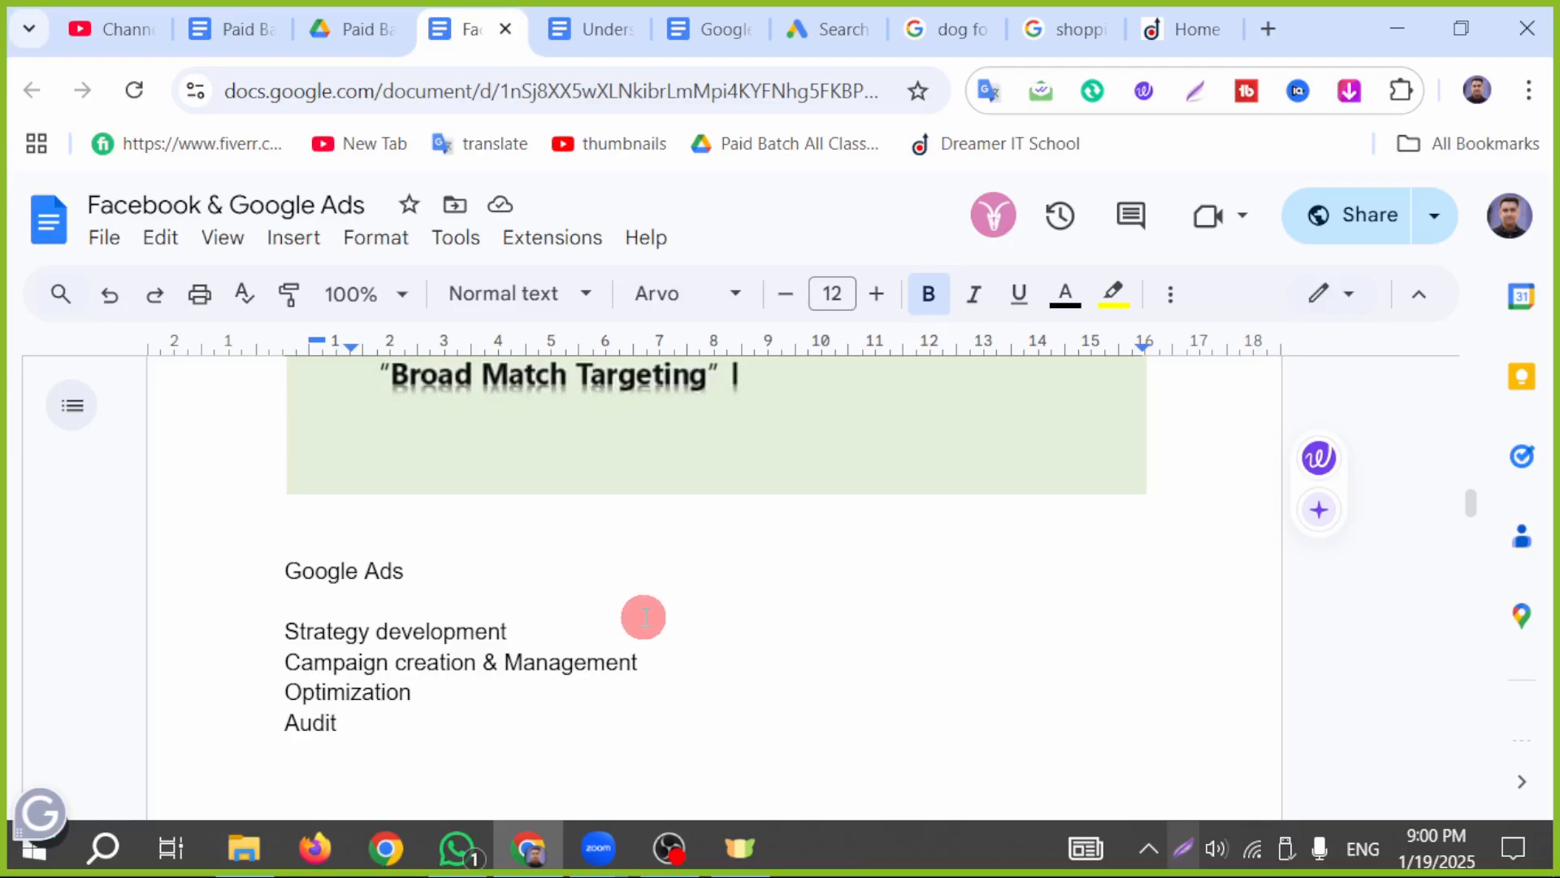
{"action": "scroll", "coordinate": [642, 597], "scroll_direction": "down", "scroll_amount": 5}
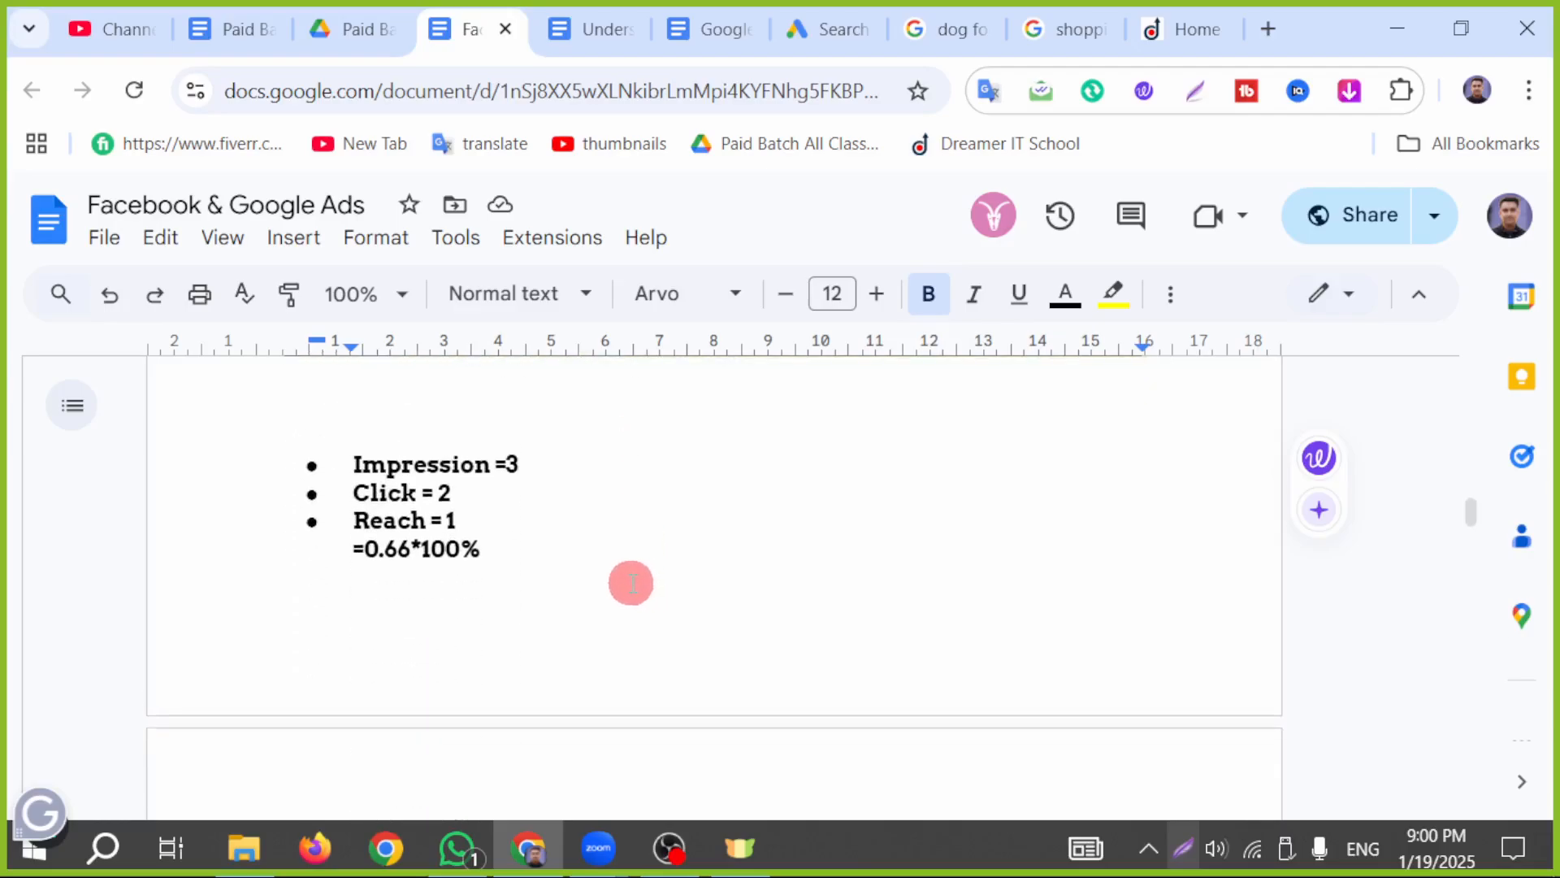
{"action": "scroll", "coordinate": [631, 591], "scroll_direction": "up", "scroll_amount": 5}
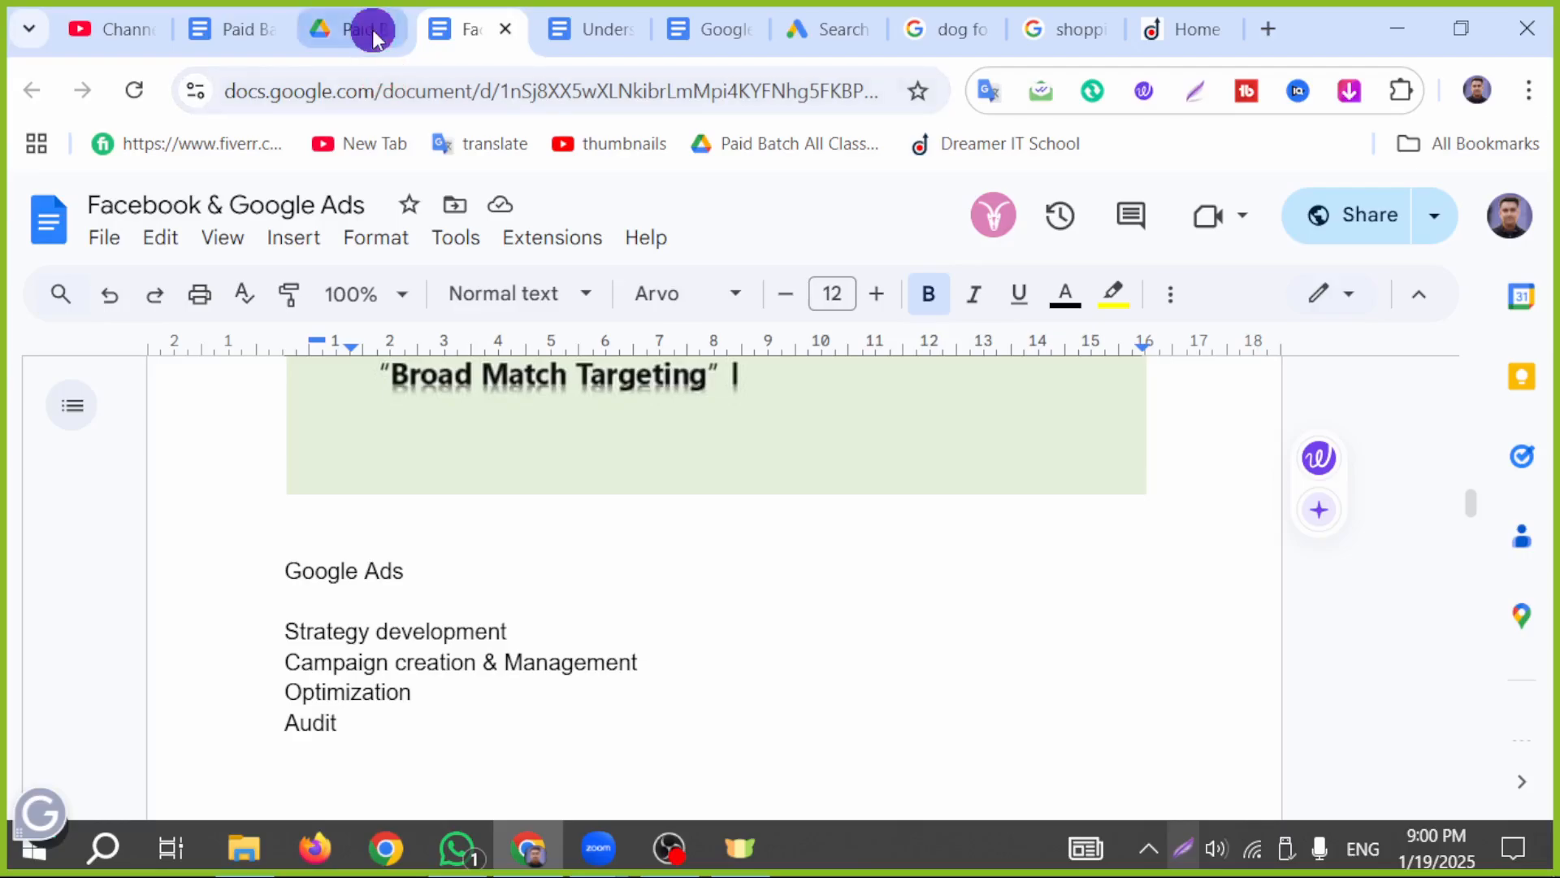
- Return to the Google Ads campaign draft, reveal the additional campaign settings and open the ad schedule
{"action": "left_click", "coordinate": [373, 28]}
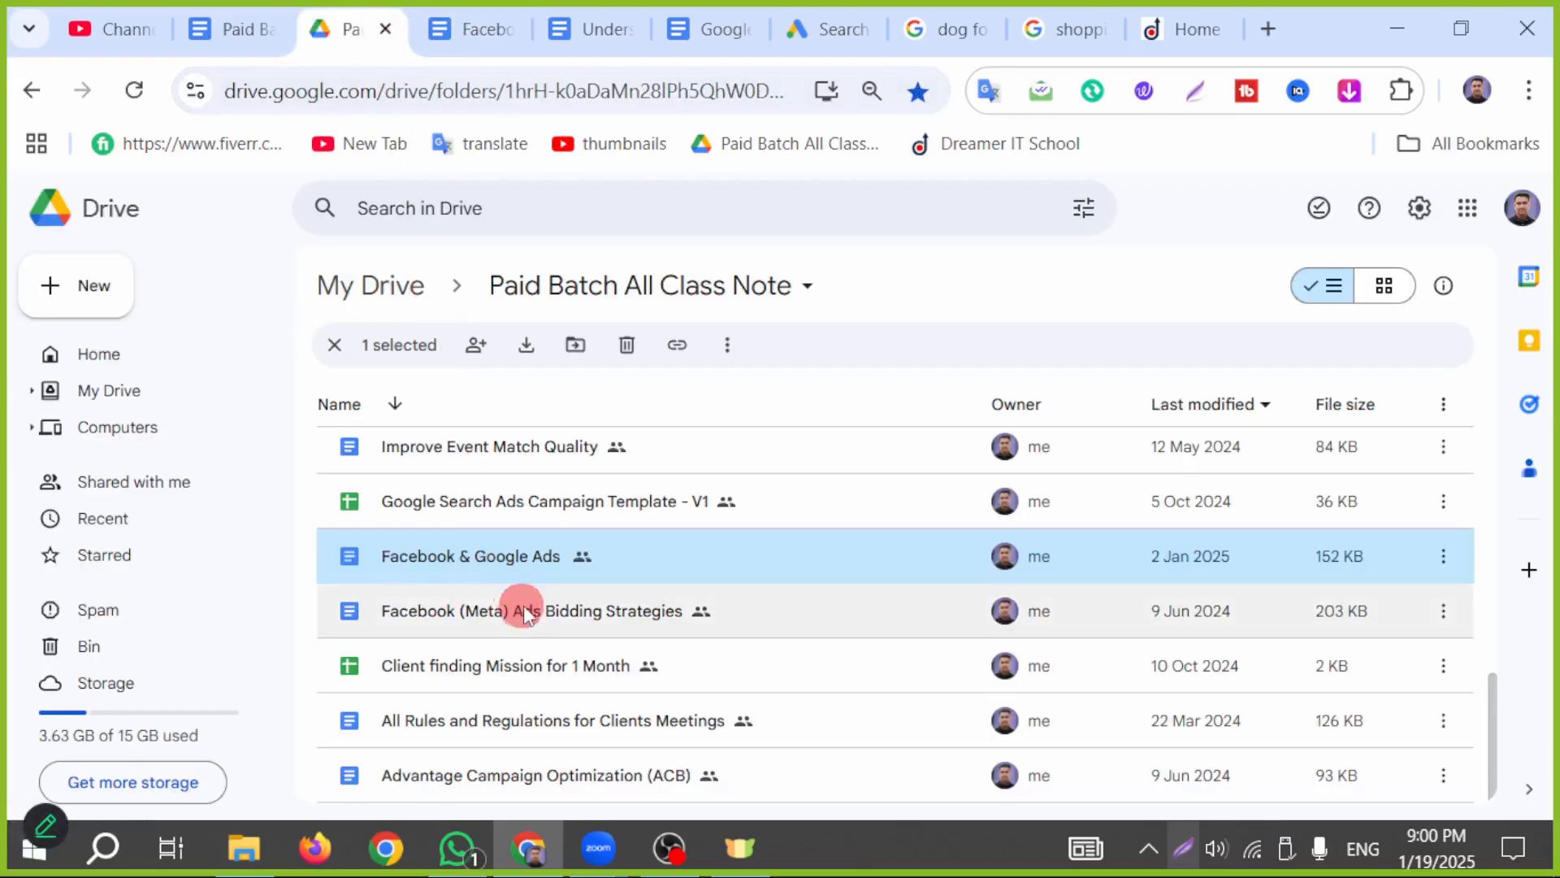
{"action": "left_click", "coordinate": [841, 29]}
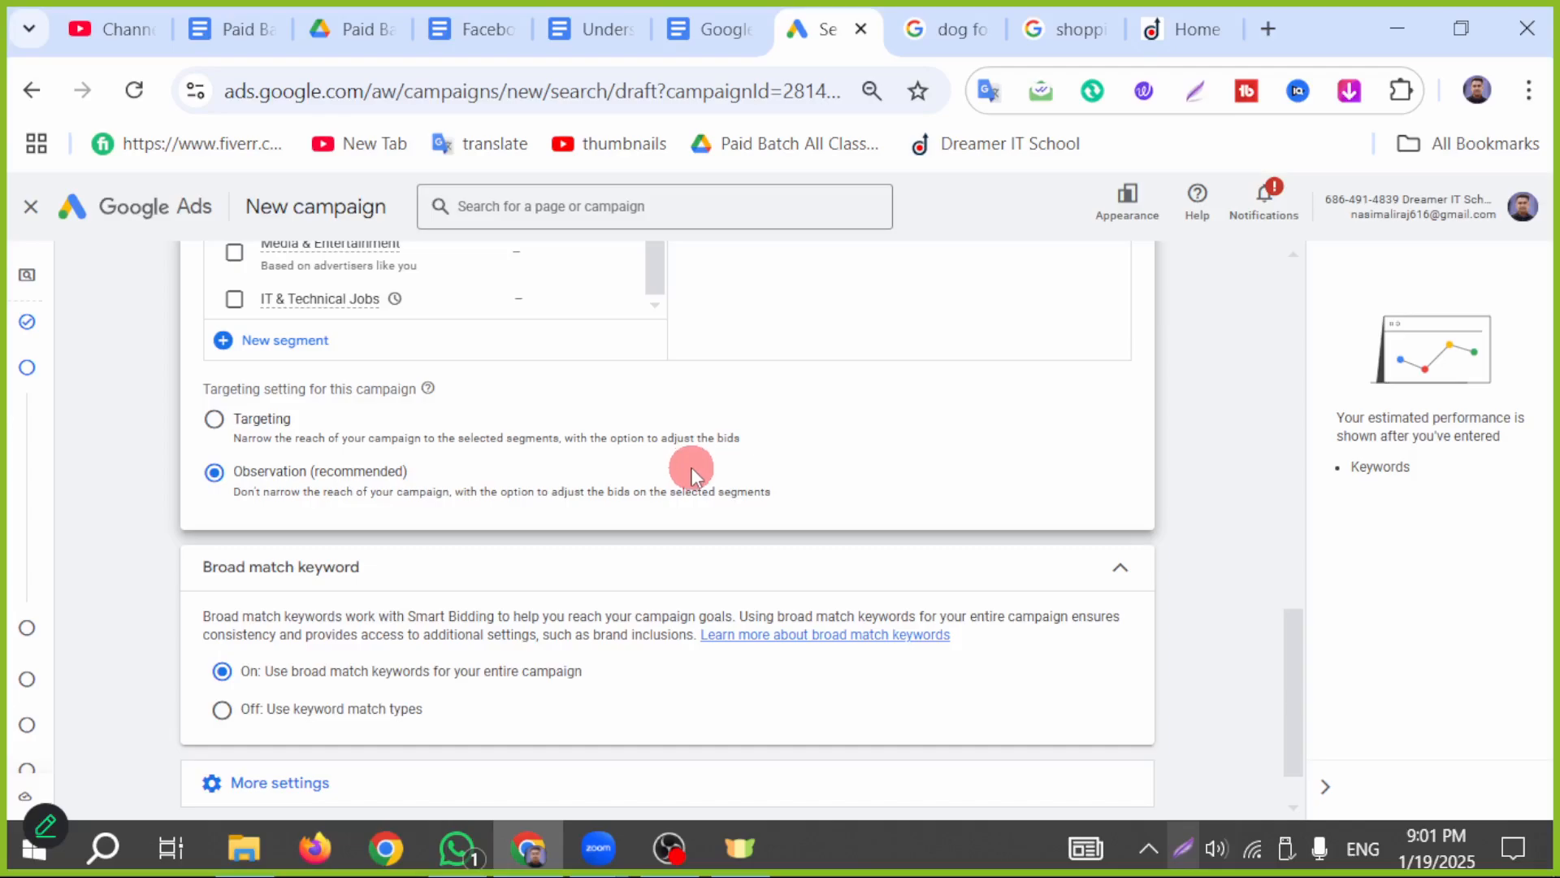
{"action": "scroll", "coordinate": [663, 646], "scroll_direction": "down", "scroll_amount": 1}
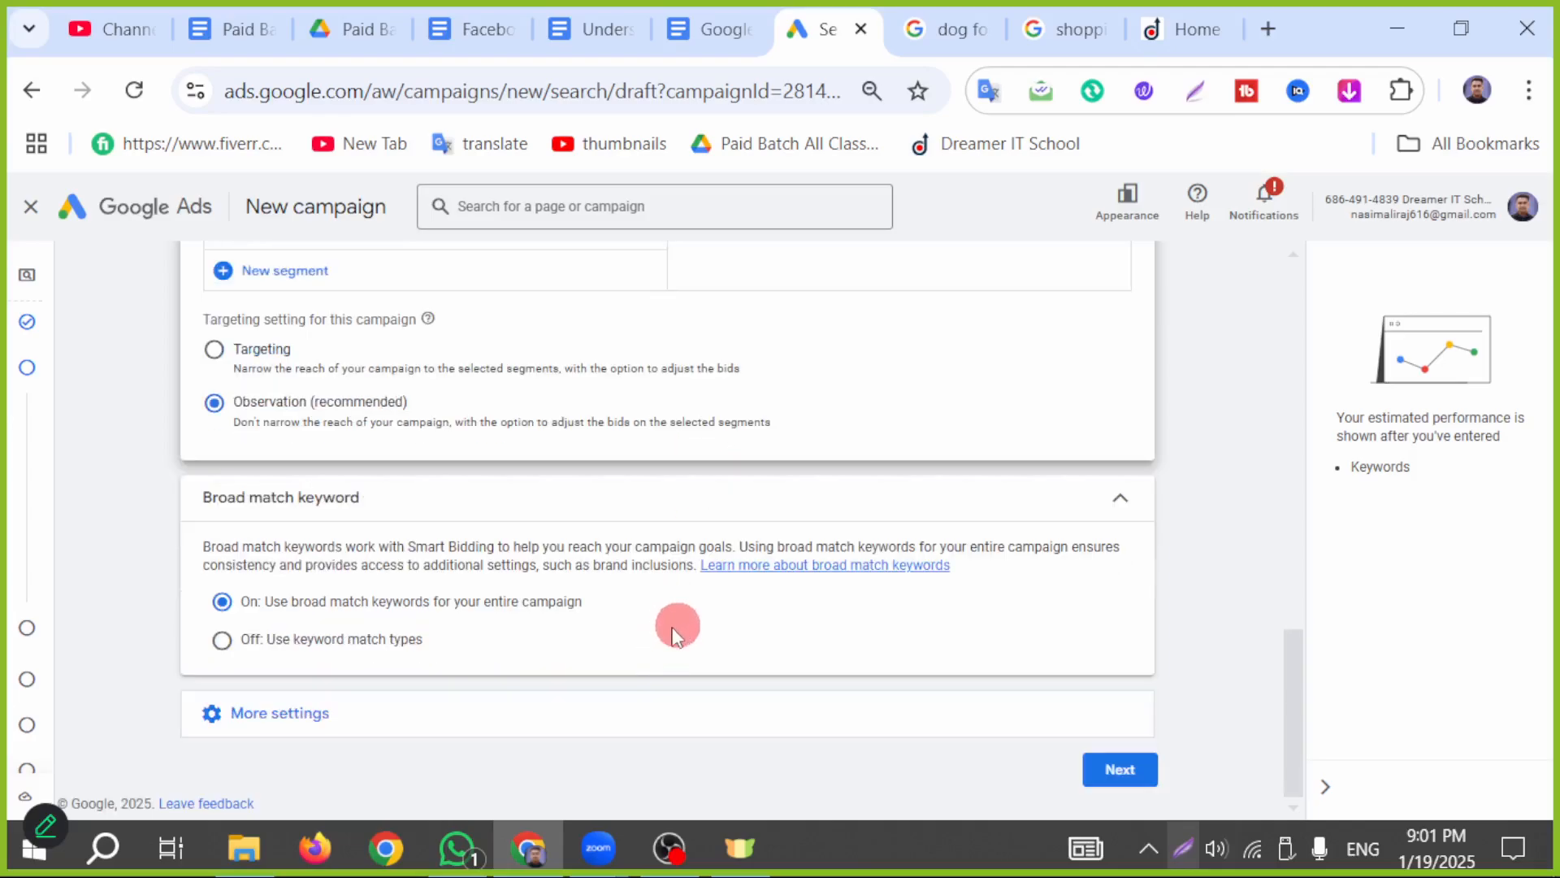
{"action": "left_click", "coordinate": [312, 726]}
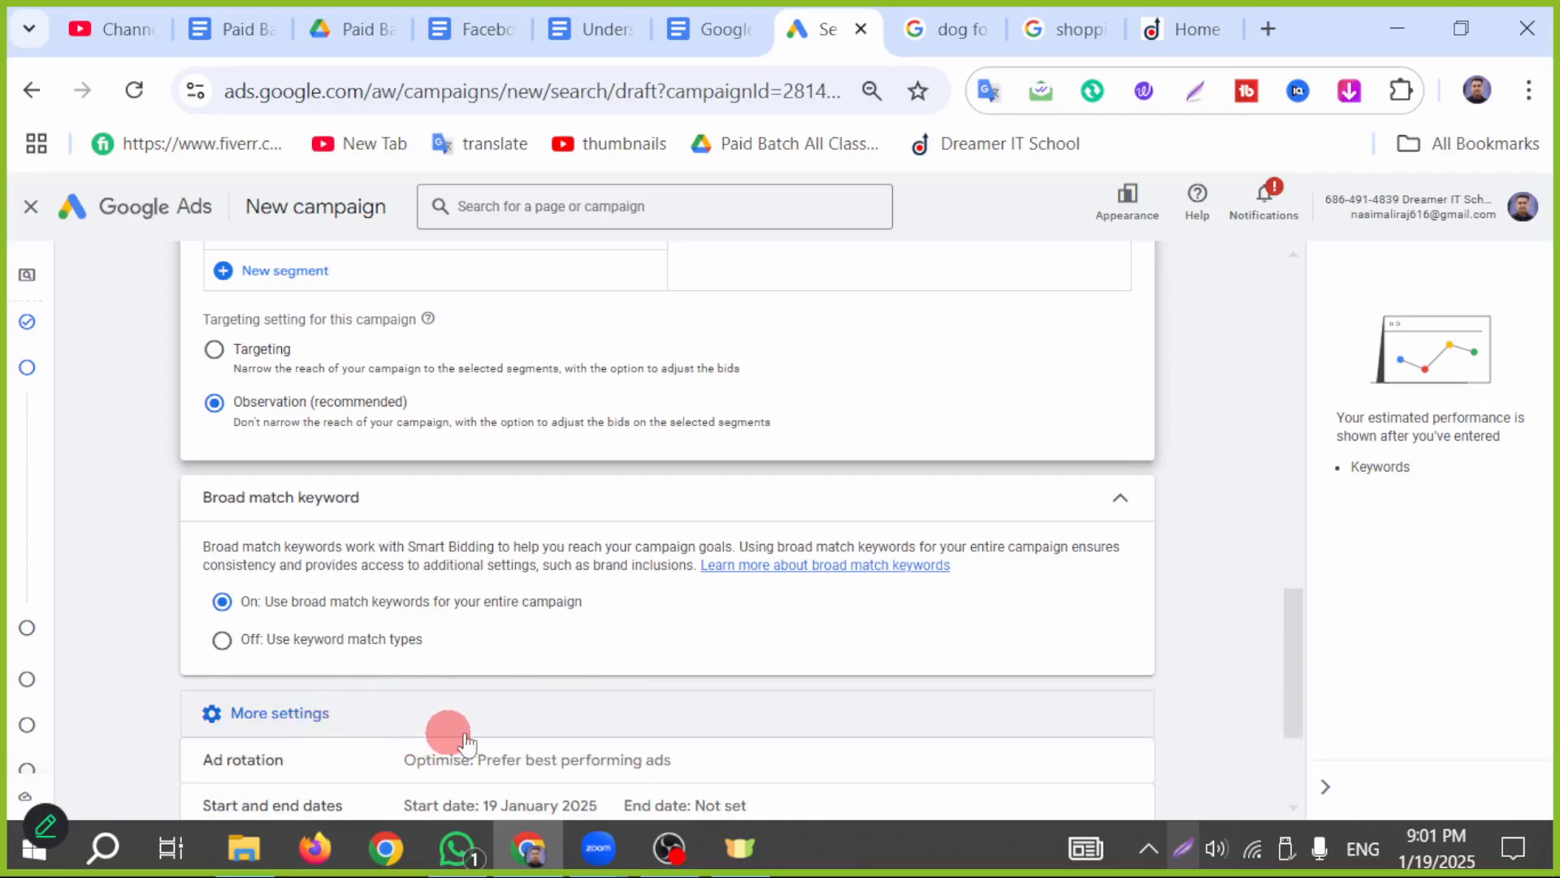
{"action": "scroll", "coordinate": [455, 735], "scroll_direction": "down", "scroll_amount": 2}
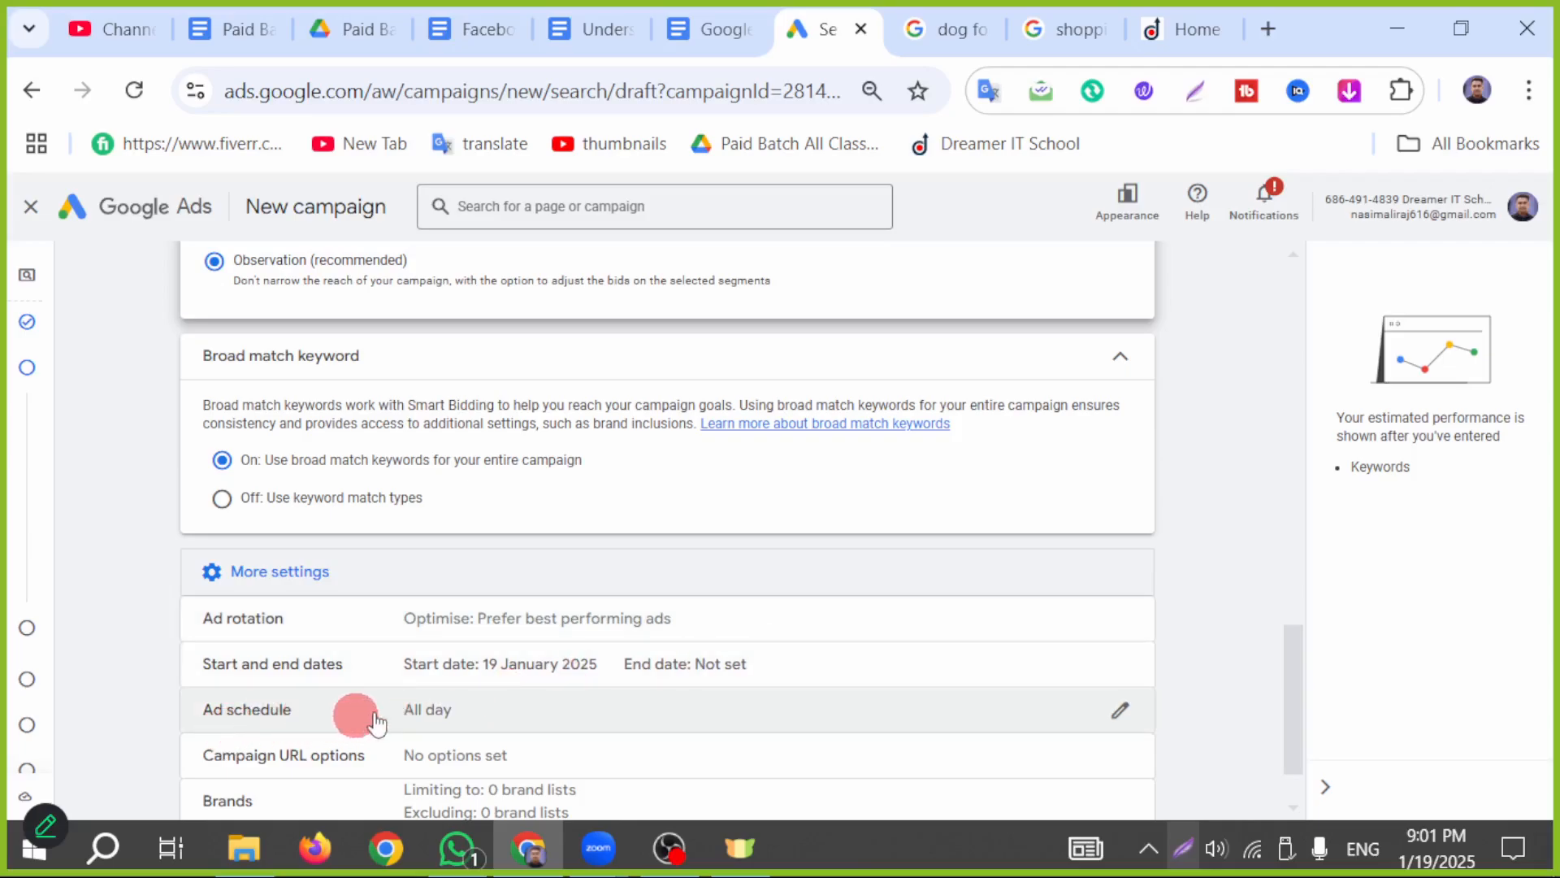
{"action": "left_click", "coordinate": [1110, 719]}
{"action": "scroll", "coordinate": [1017, 724], "scroll_direction": "down", "scroll_amount": 2}
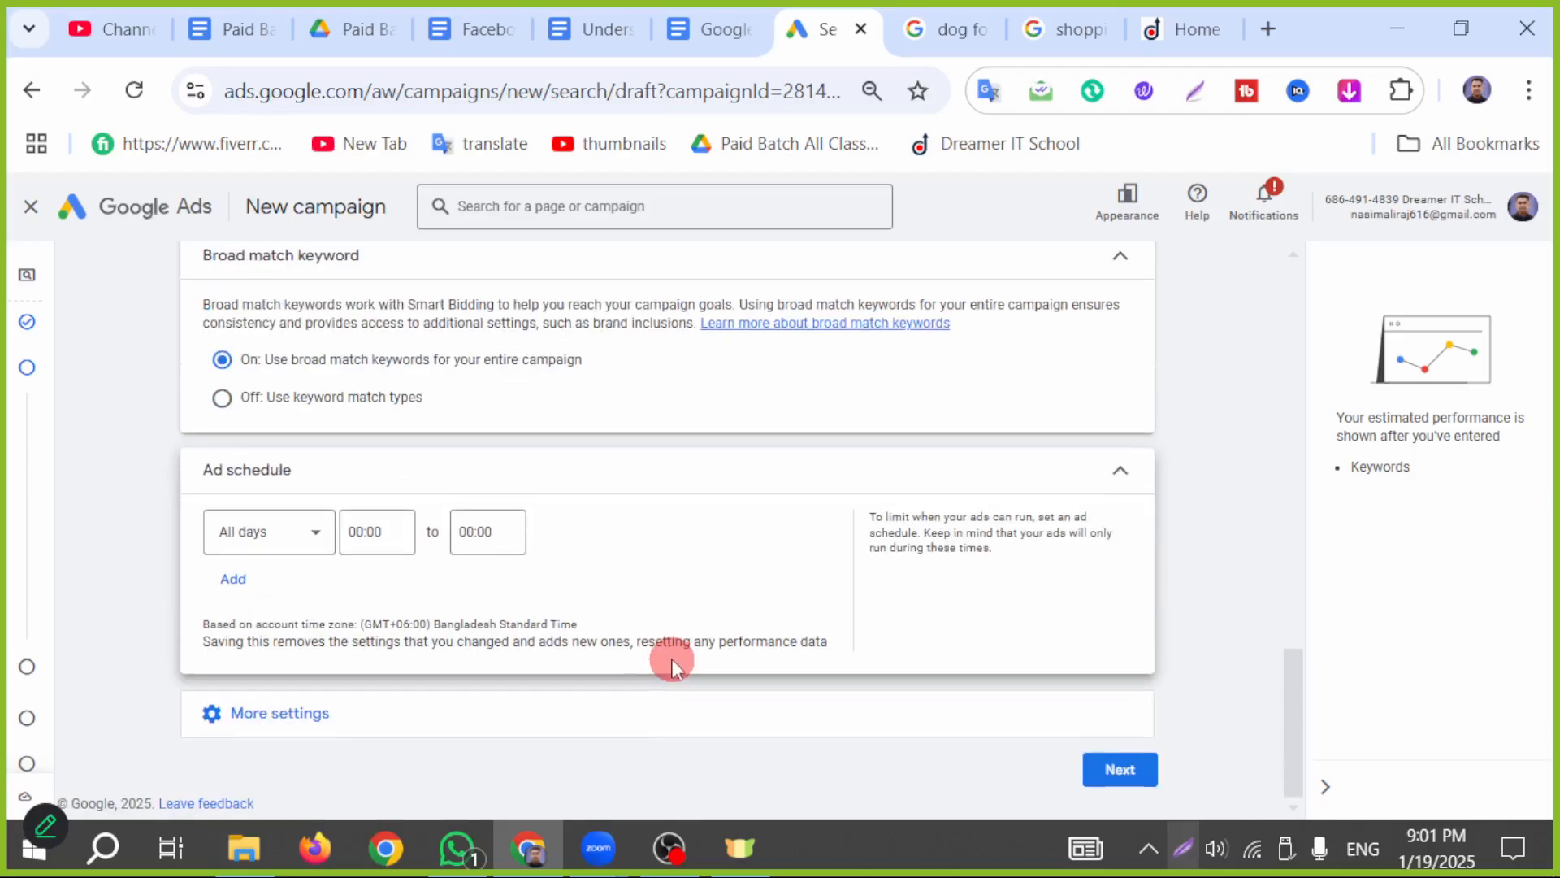
- Set the ad schedule to run on all days starting at 10:00
{"action": "left_click", "coordinate": [314, 536]}
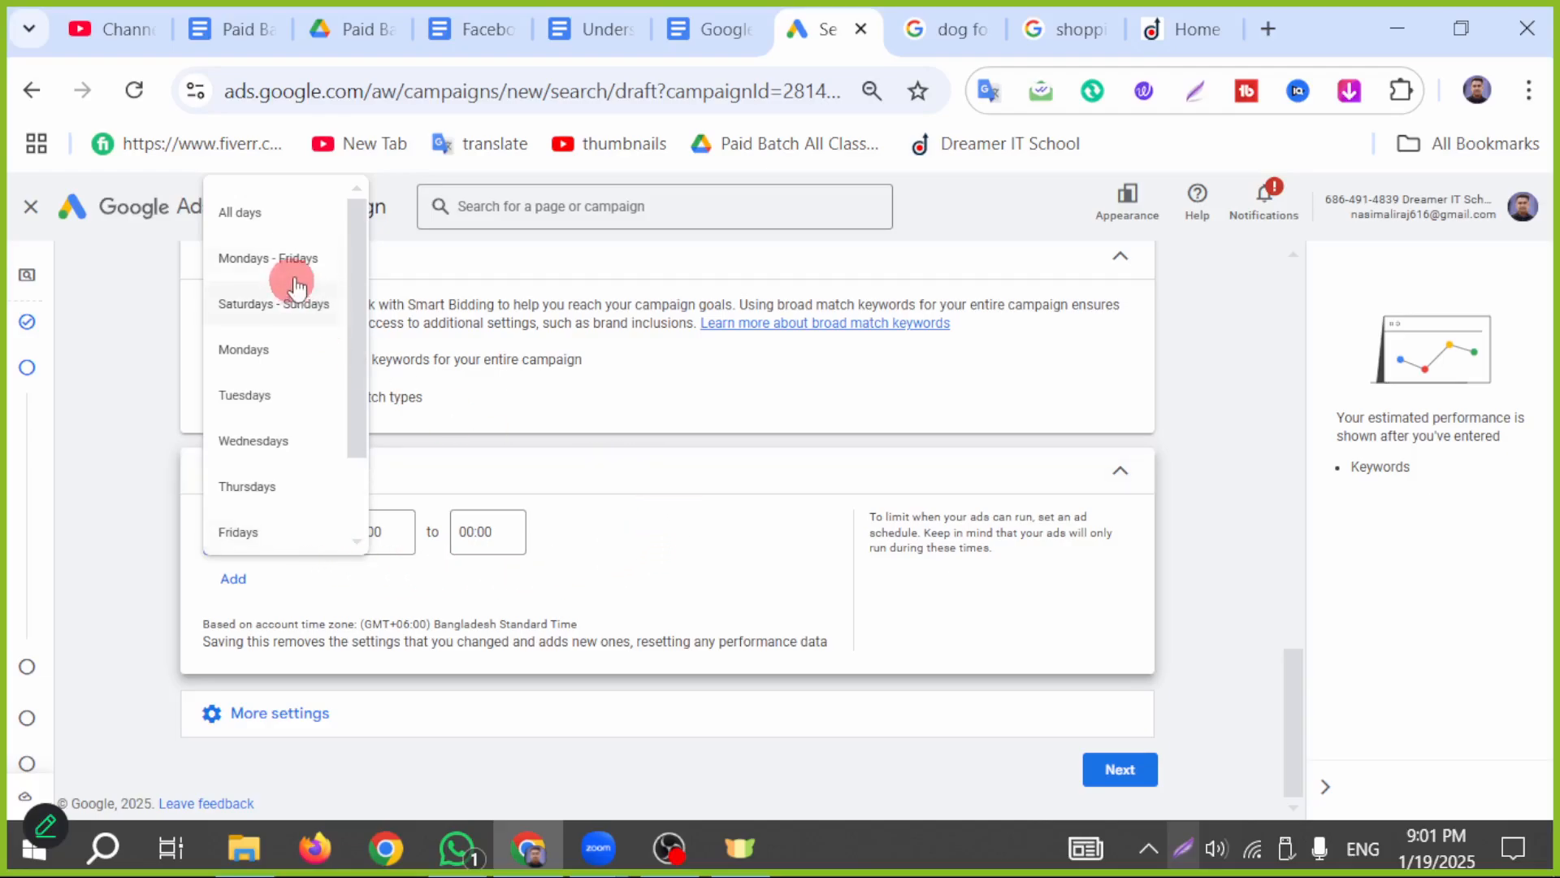
{"action": "left_click", "coordinate": [243, 214]}
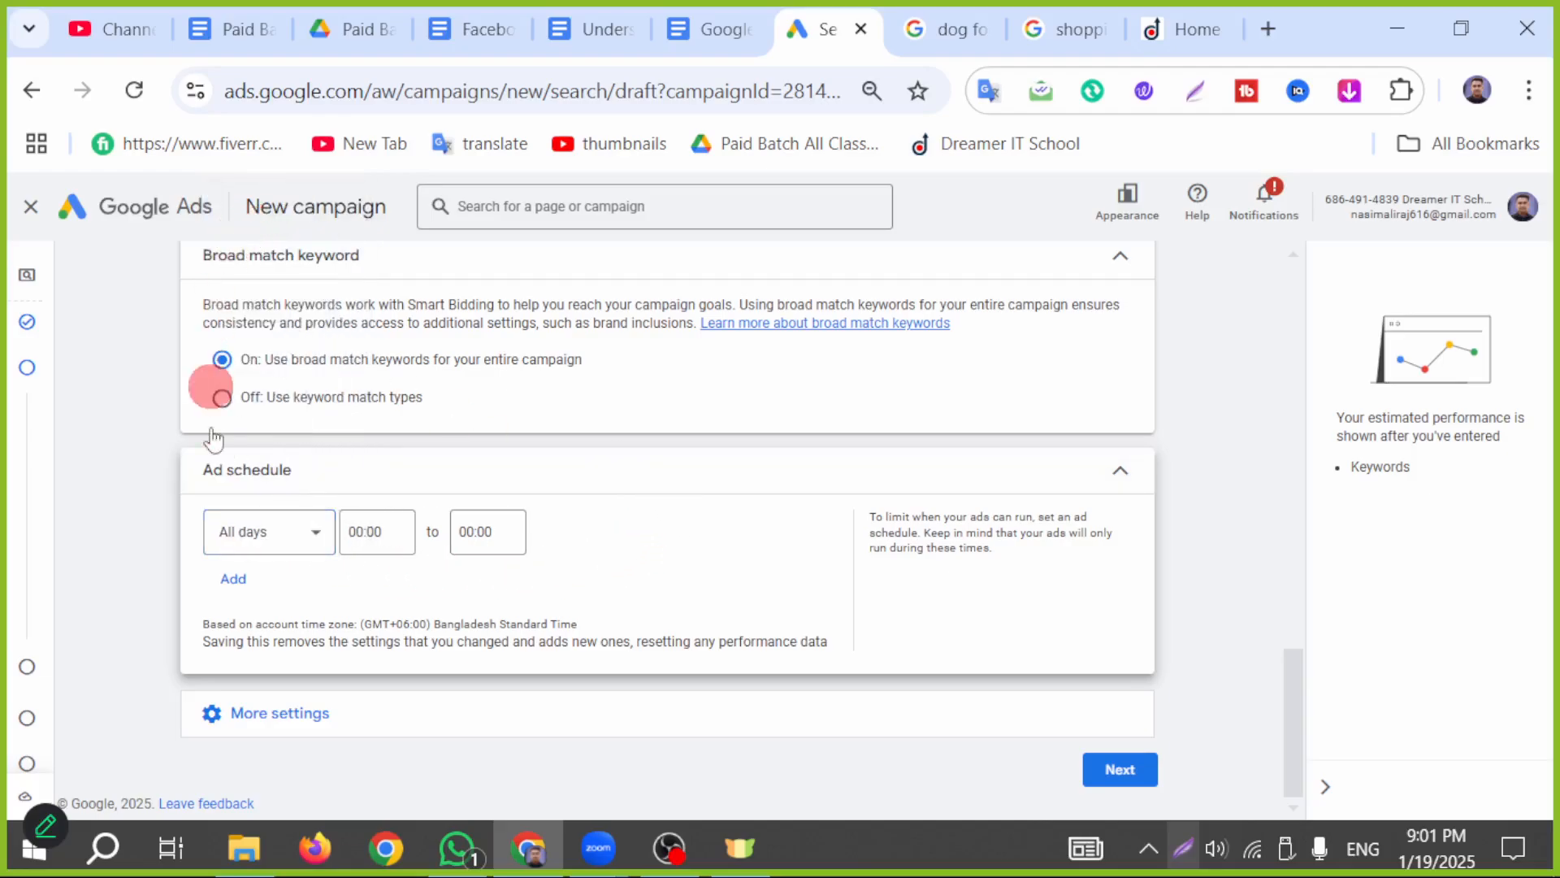
{"action": "left_click", "coordinate": [370, 531]}
{"action": "scroll", "coordinate": [405, 406], "scroll_direction": "down", "scroll_amount": 20}
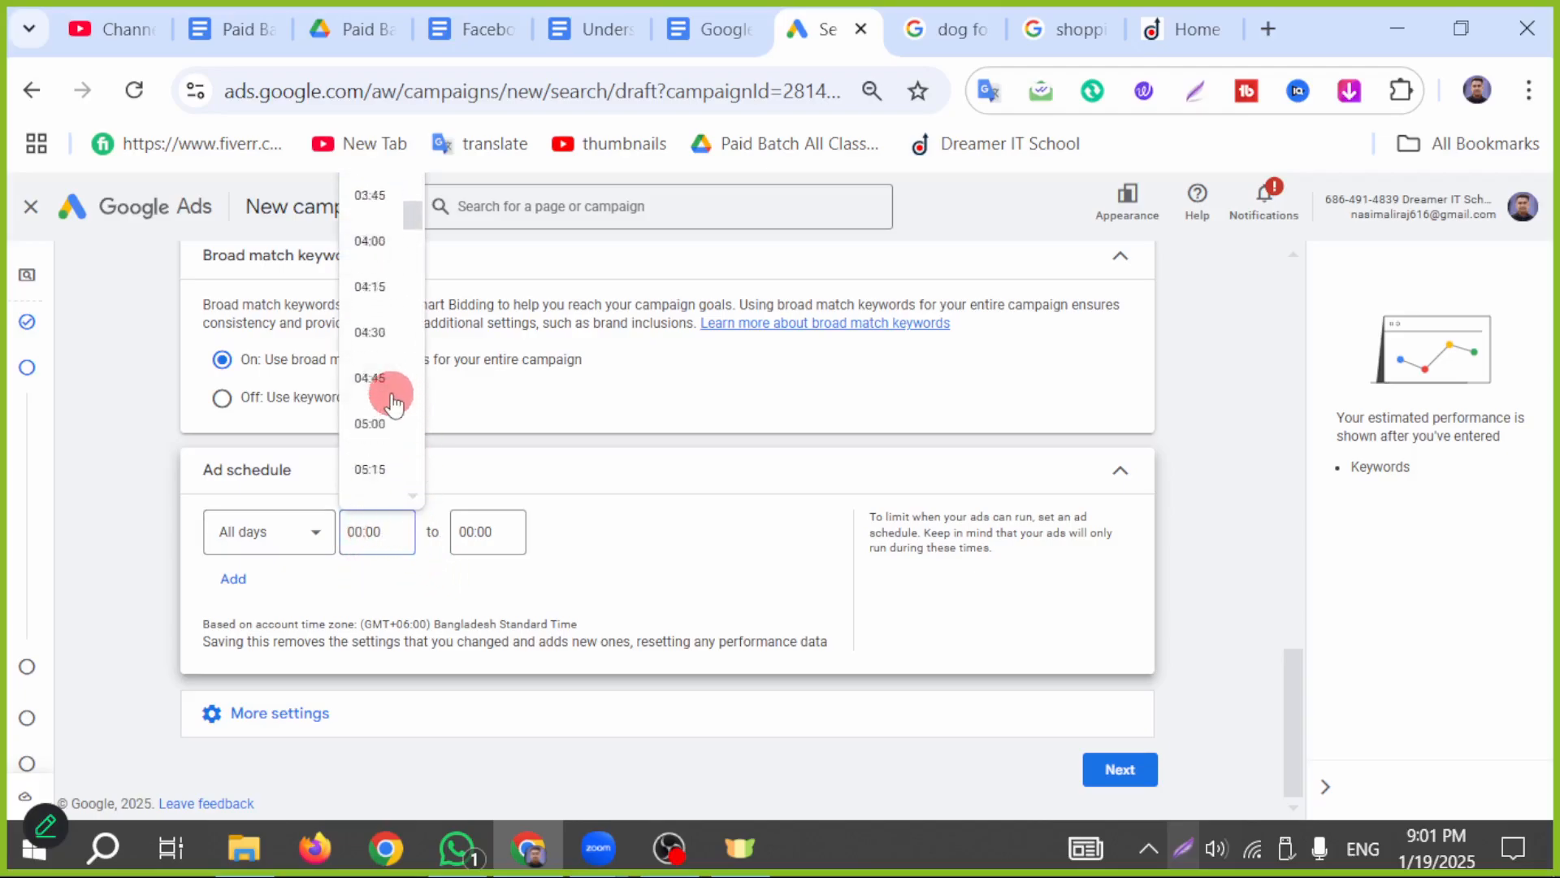
{"action": "scroll", "coordinate": [390, 406], "scroll_direction": "up", "scroll_amount": 3}
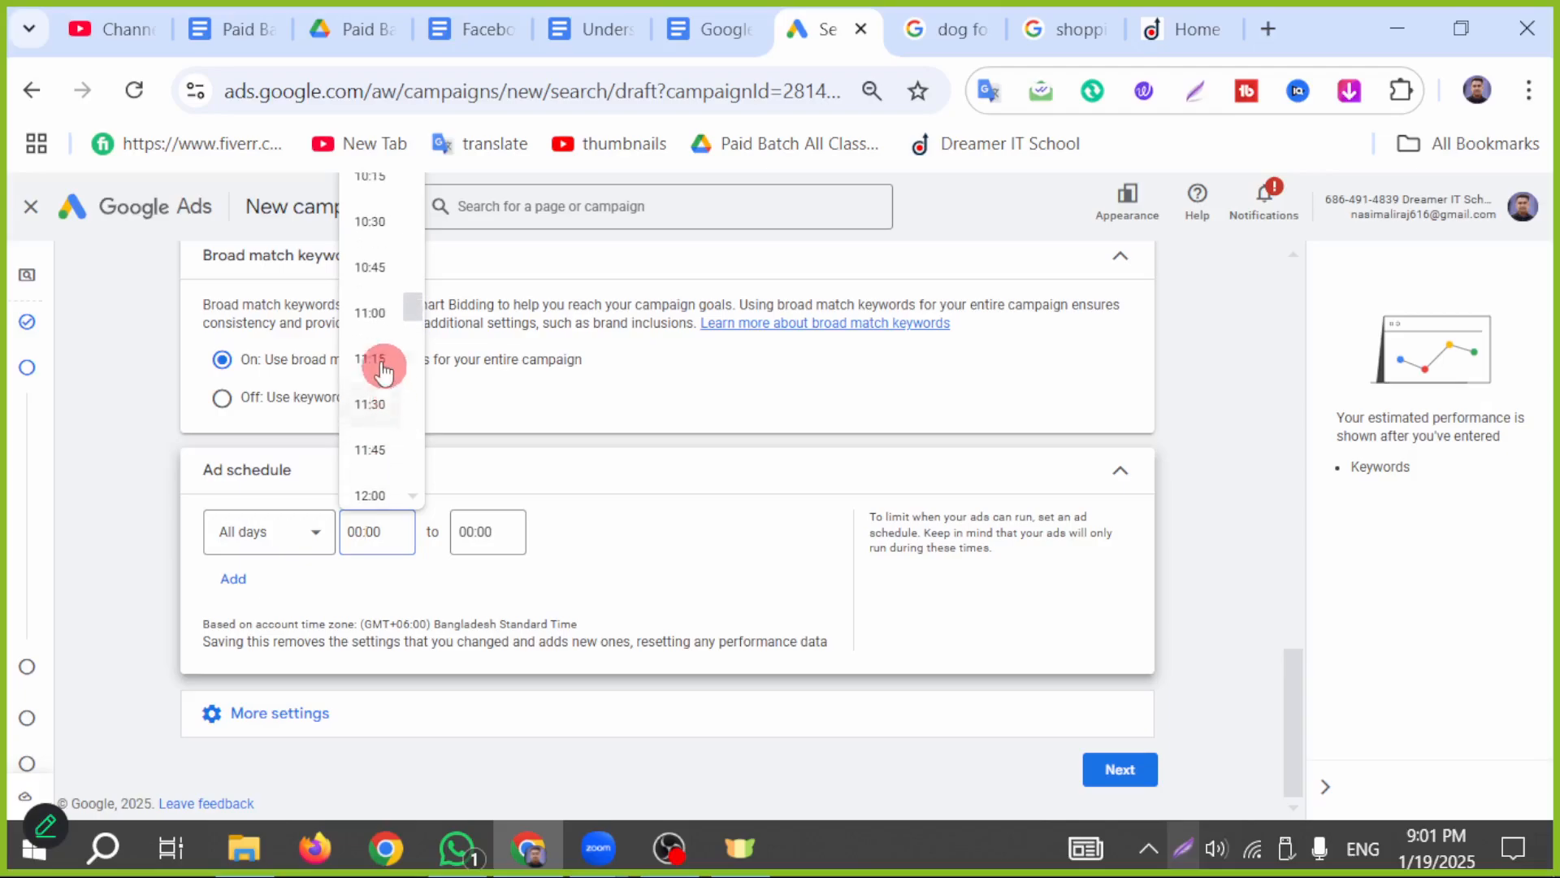
{"action": "left_click", "coordinate": [363, 289]}
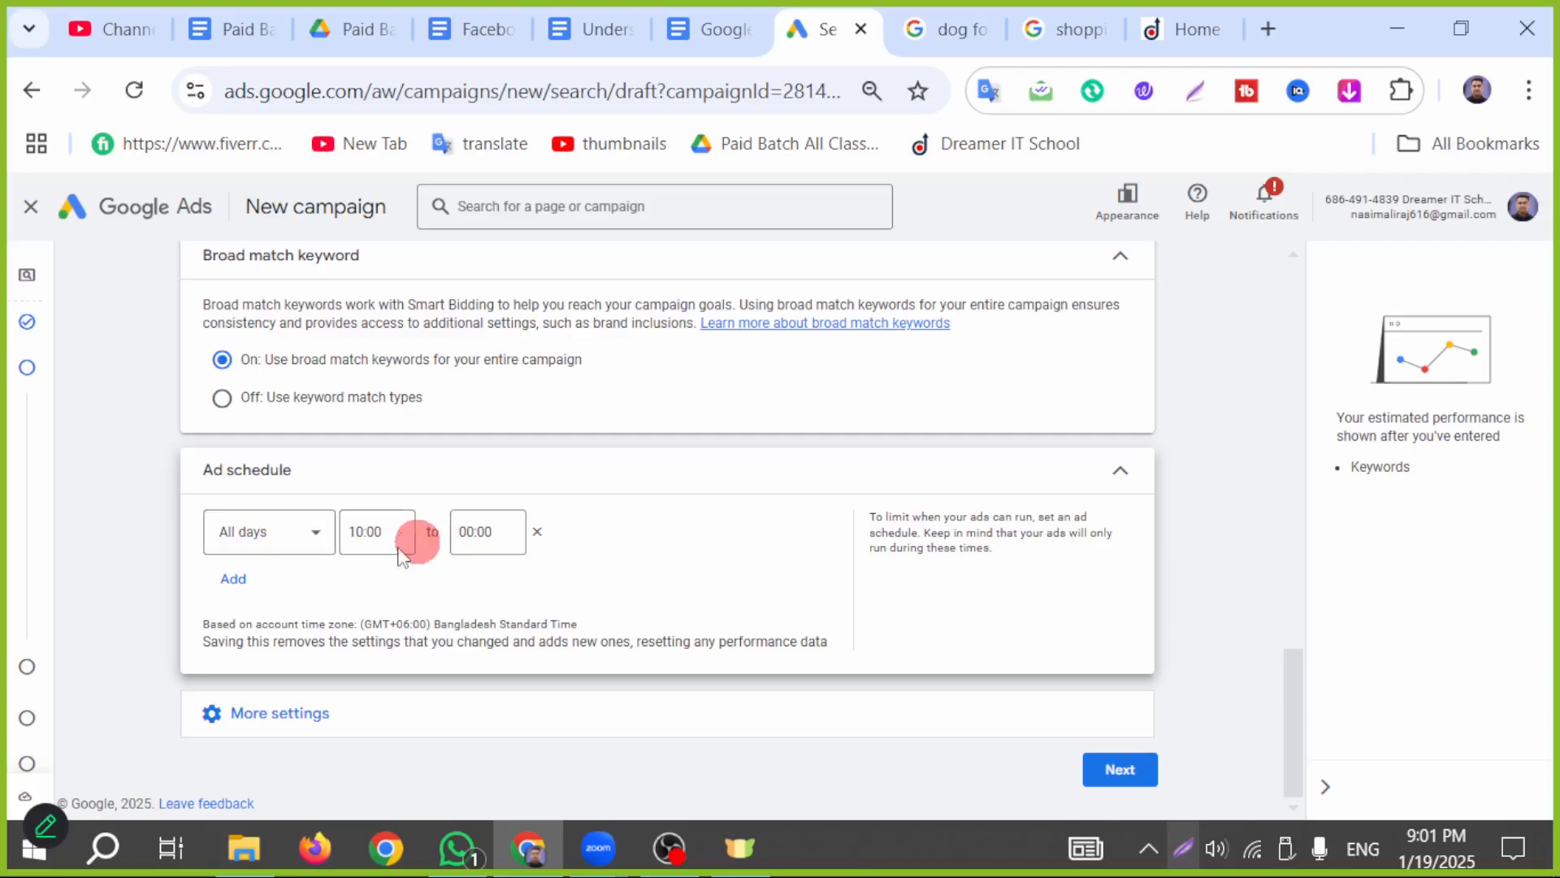
- Try adding a second ad schedule entry for Mondays and remove it again
{"action": "left_click", "coordinate": [230, 580]}
{"action": "left_click", "coordinate": [278, 593]}
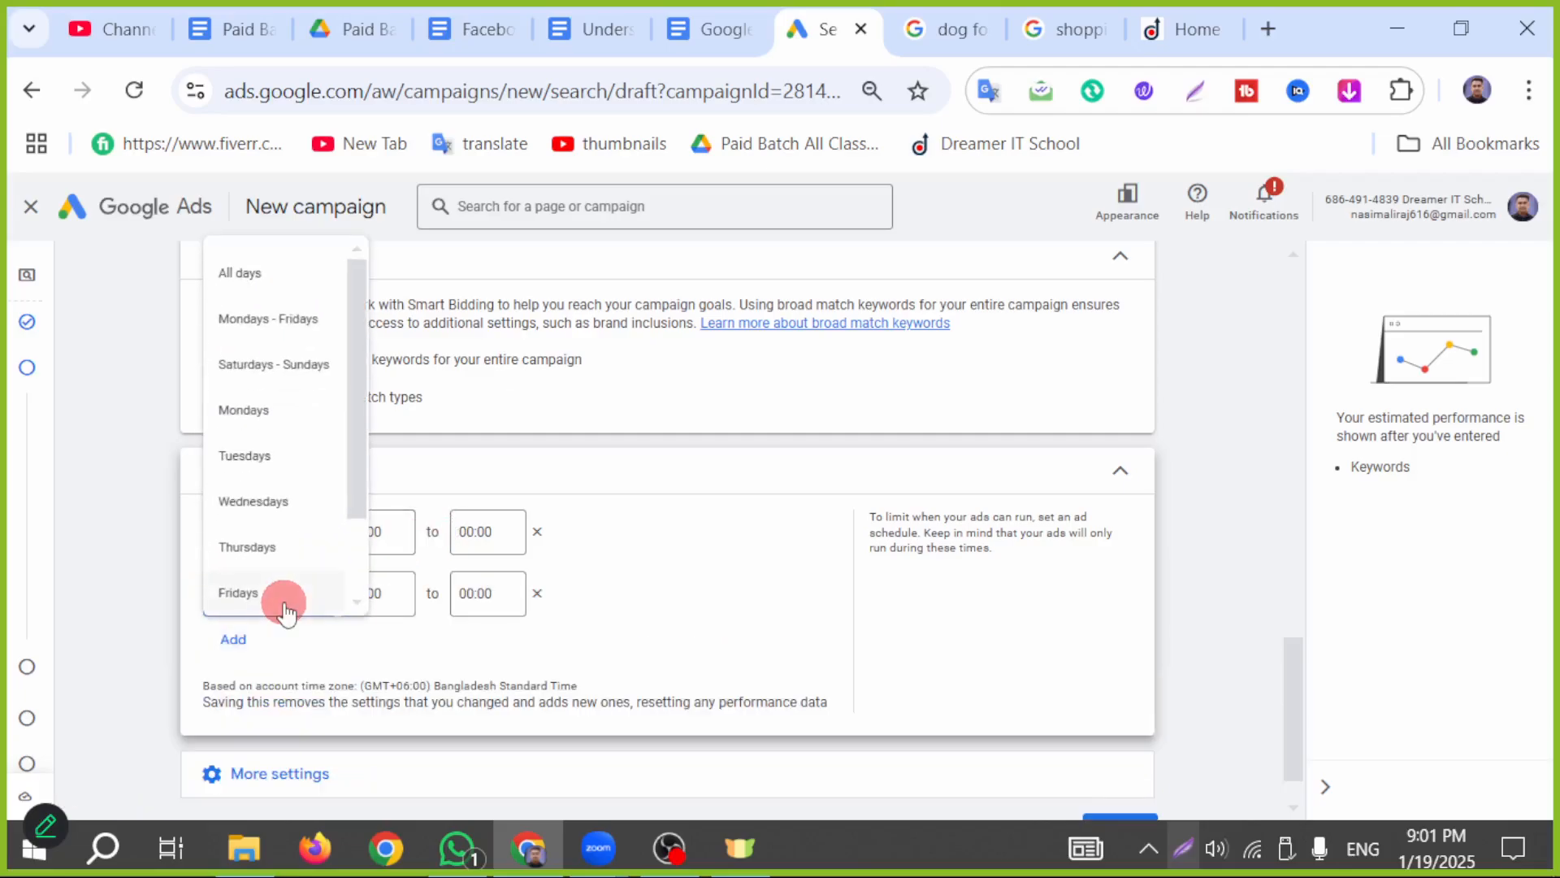
{"action": "left_click", "coordinate": [268, 428]}
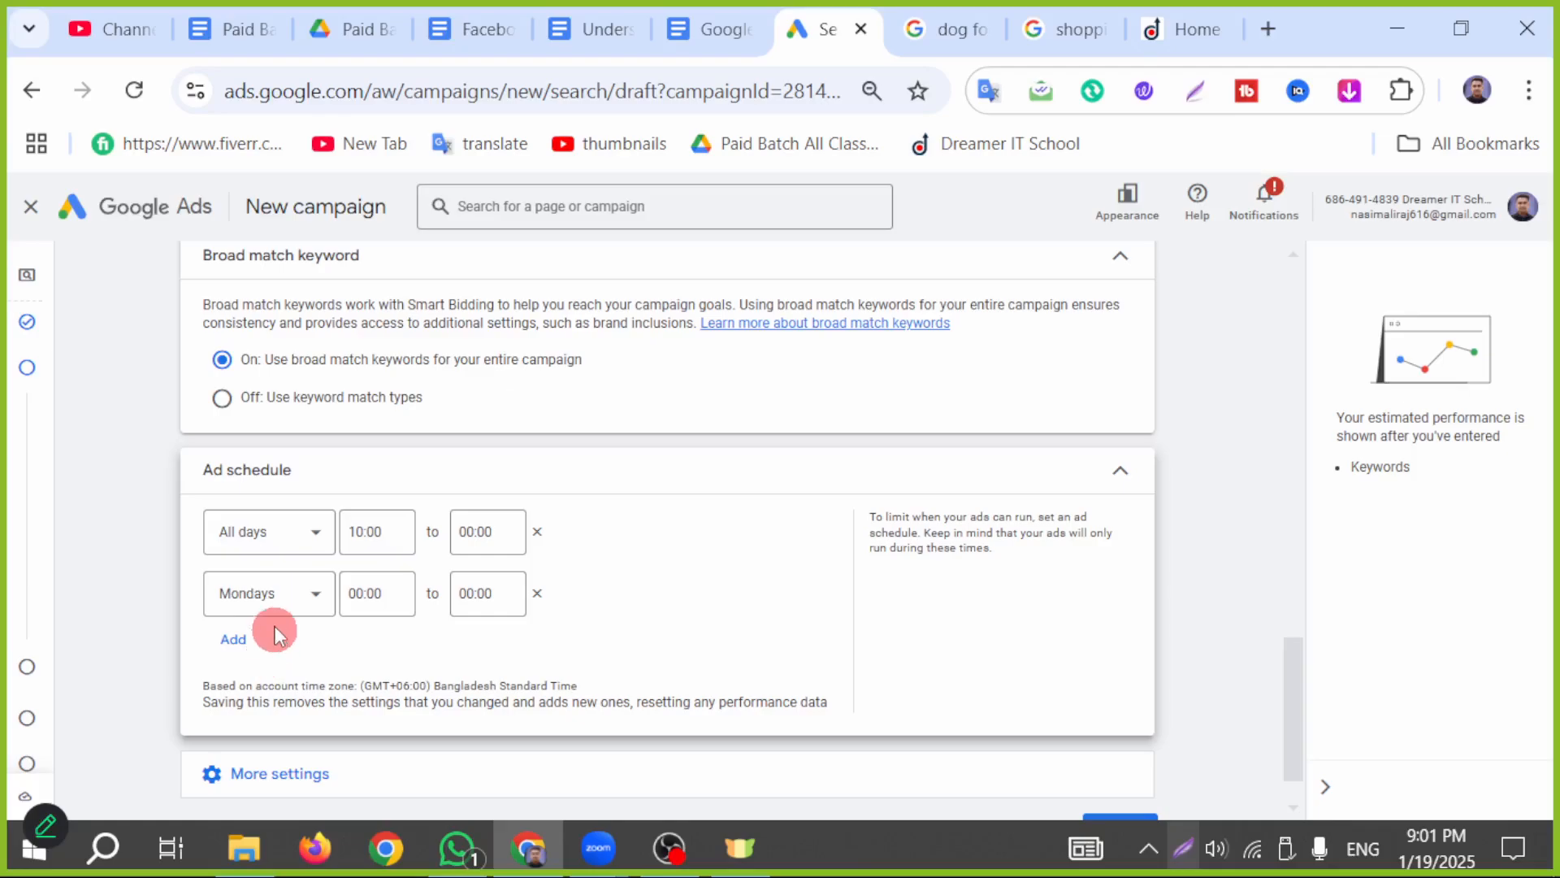
{"action": "left_click", "coordinate": [382, 593]}
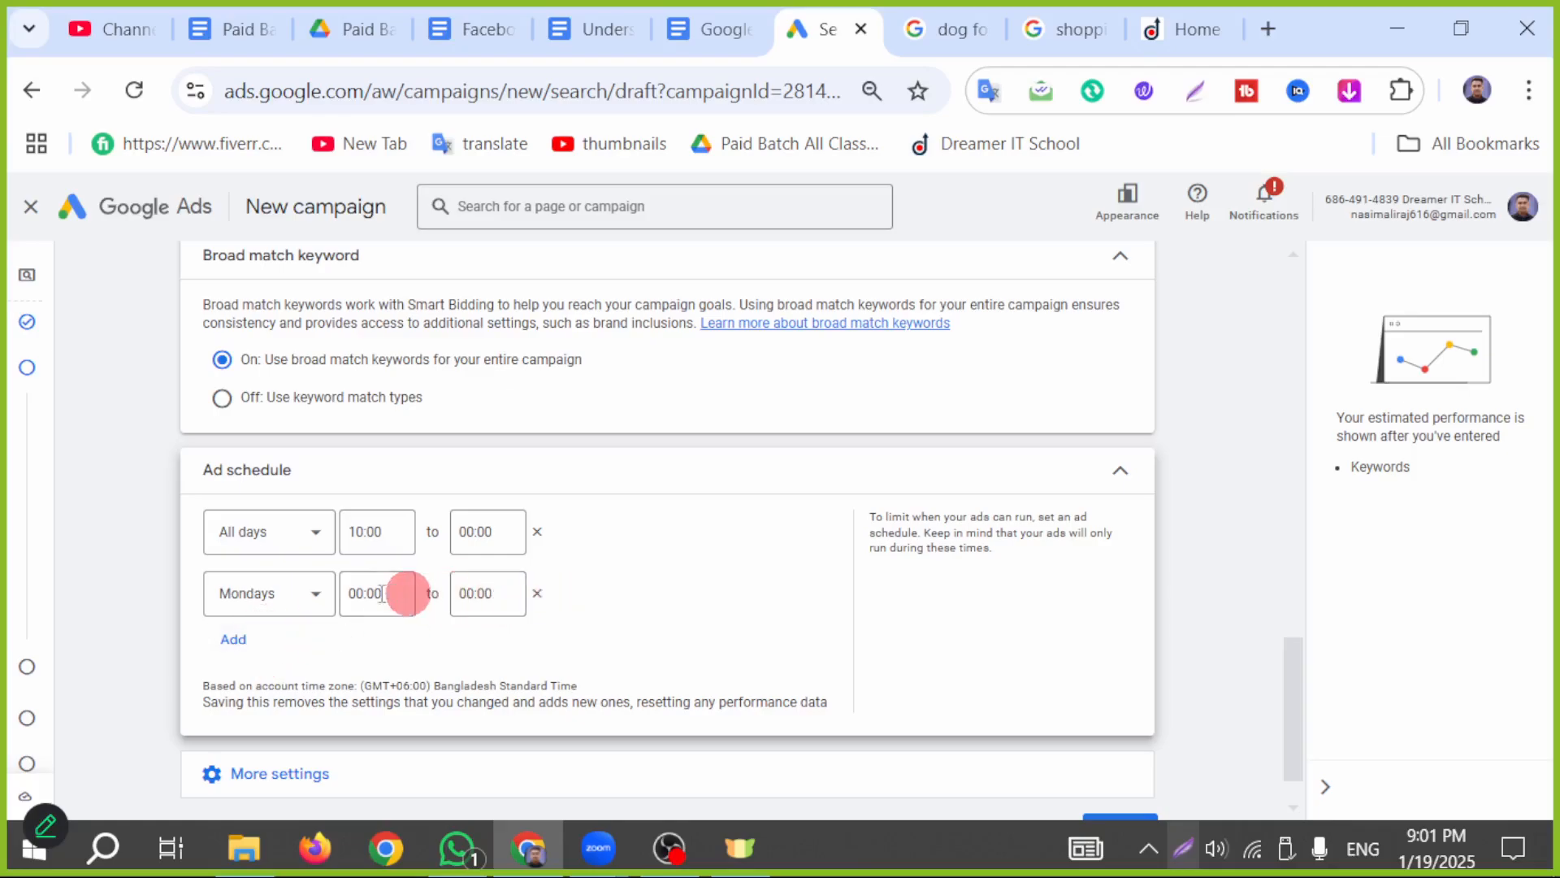
{"action": "left_click", "coordinate": [537, 595]}
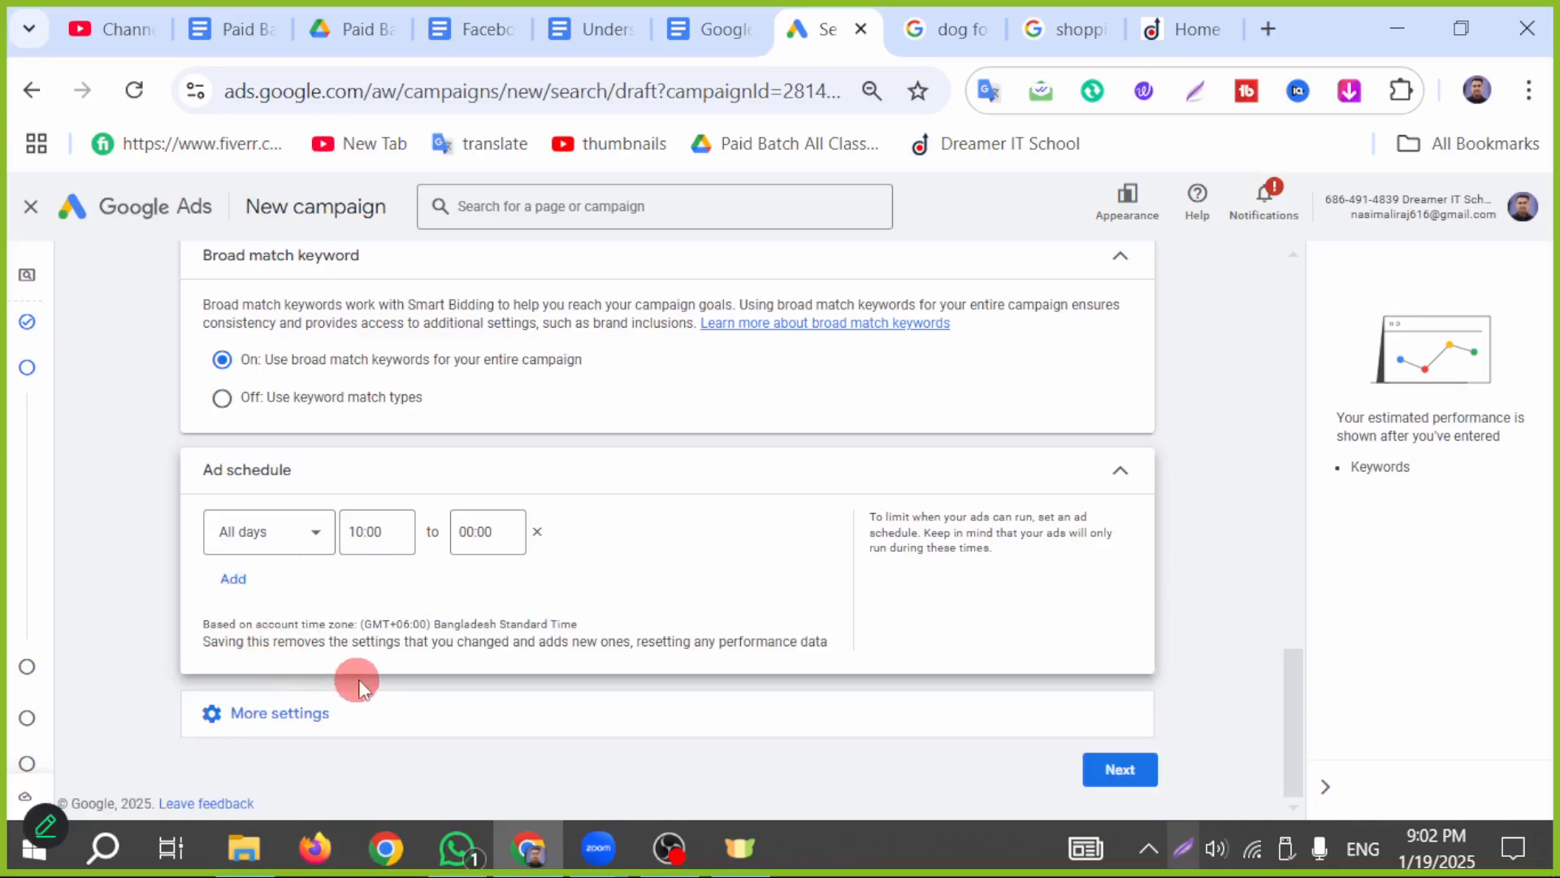
- Open the campaign's start and end dates under the additional settings and set the end date to 31 January 2025
{"action": "left_click", "coordinate": [271, 718]}
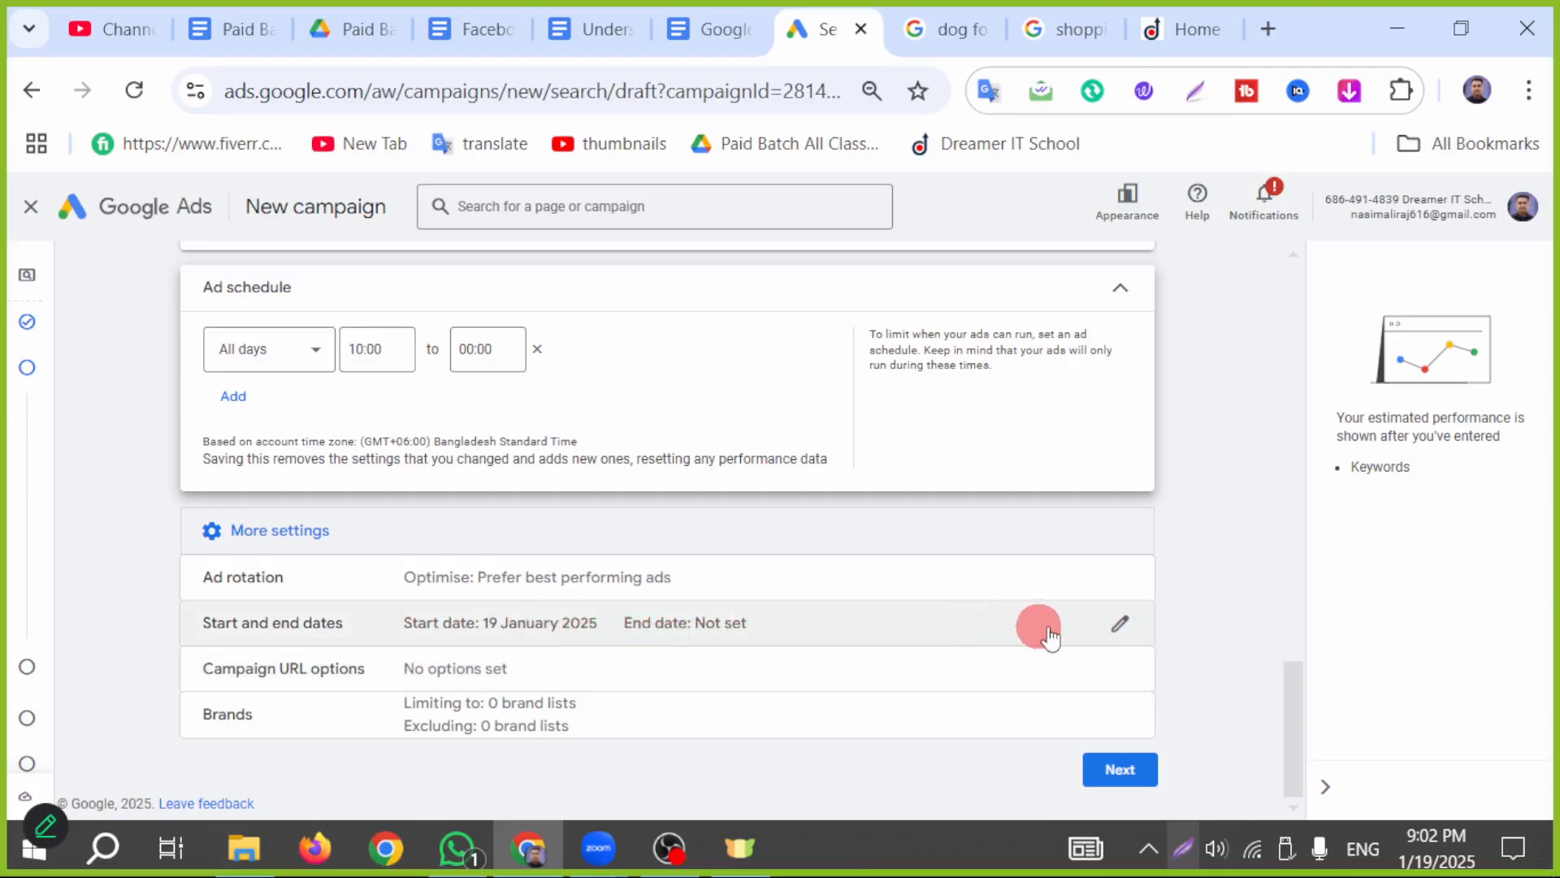
{"action": "left_click", "coordinate": [1092, 625]}
{"action": "scroll", "coordinate": [585, 619], "scroll_direction": "down", "scroll_amount": 2}
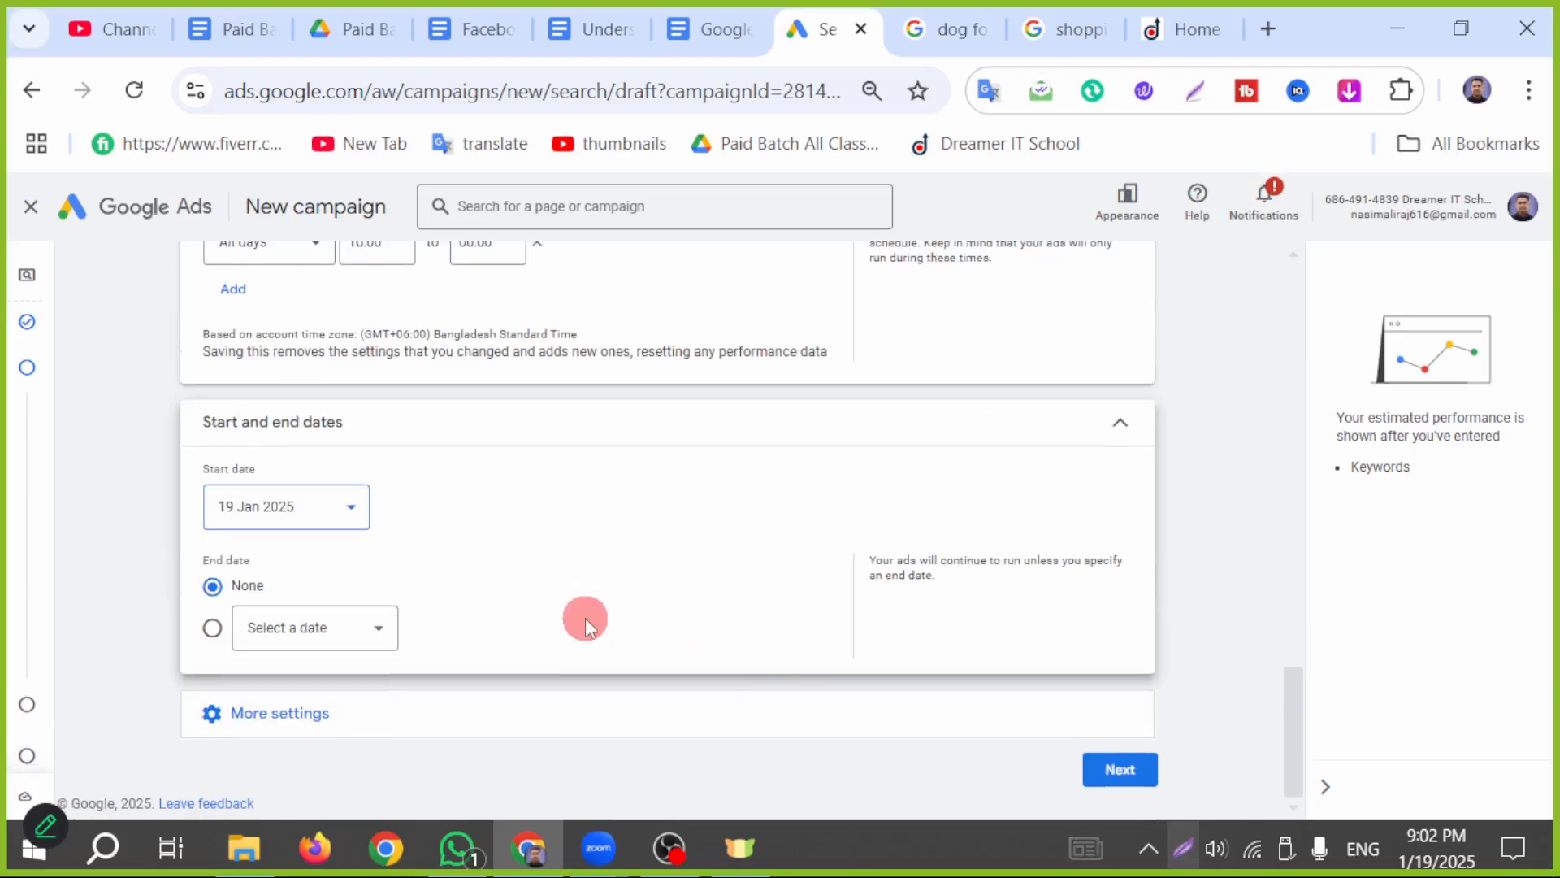
{"action": "left_click", "coordinate": [302, 632]}
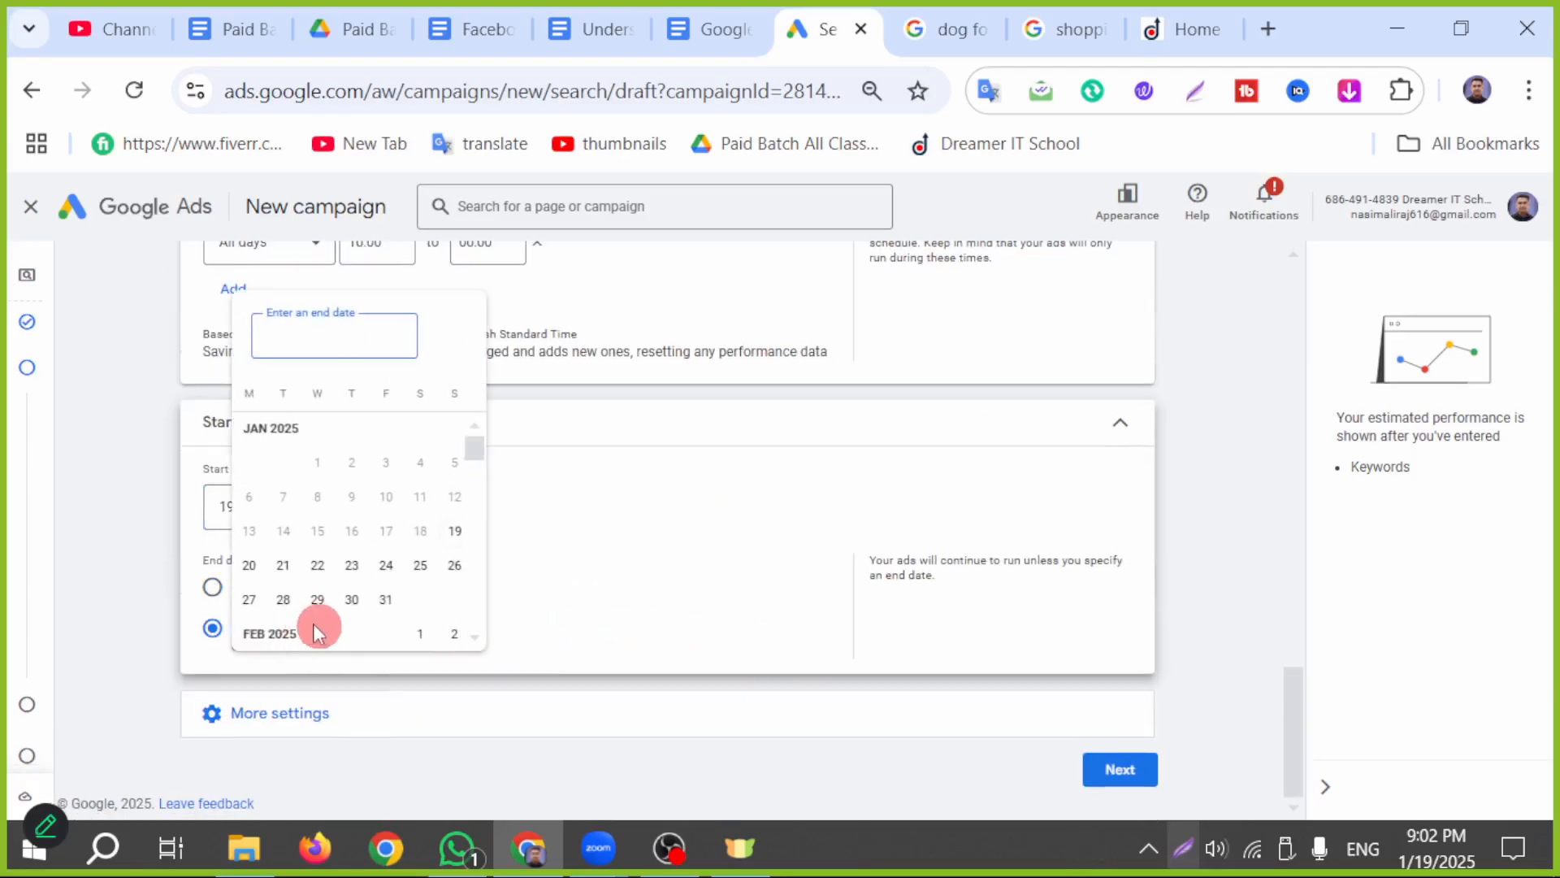
{"action": "left_click", "coordinate": [386, 599]}
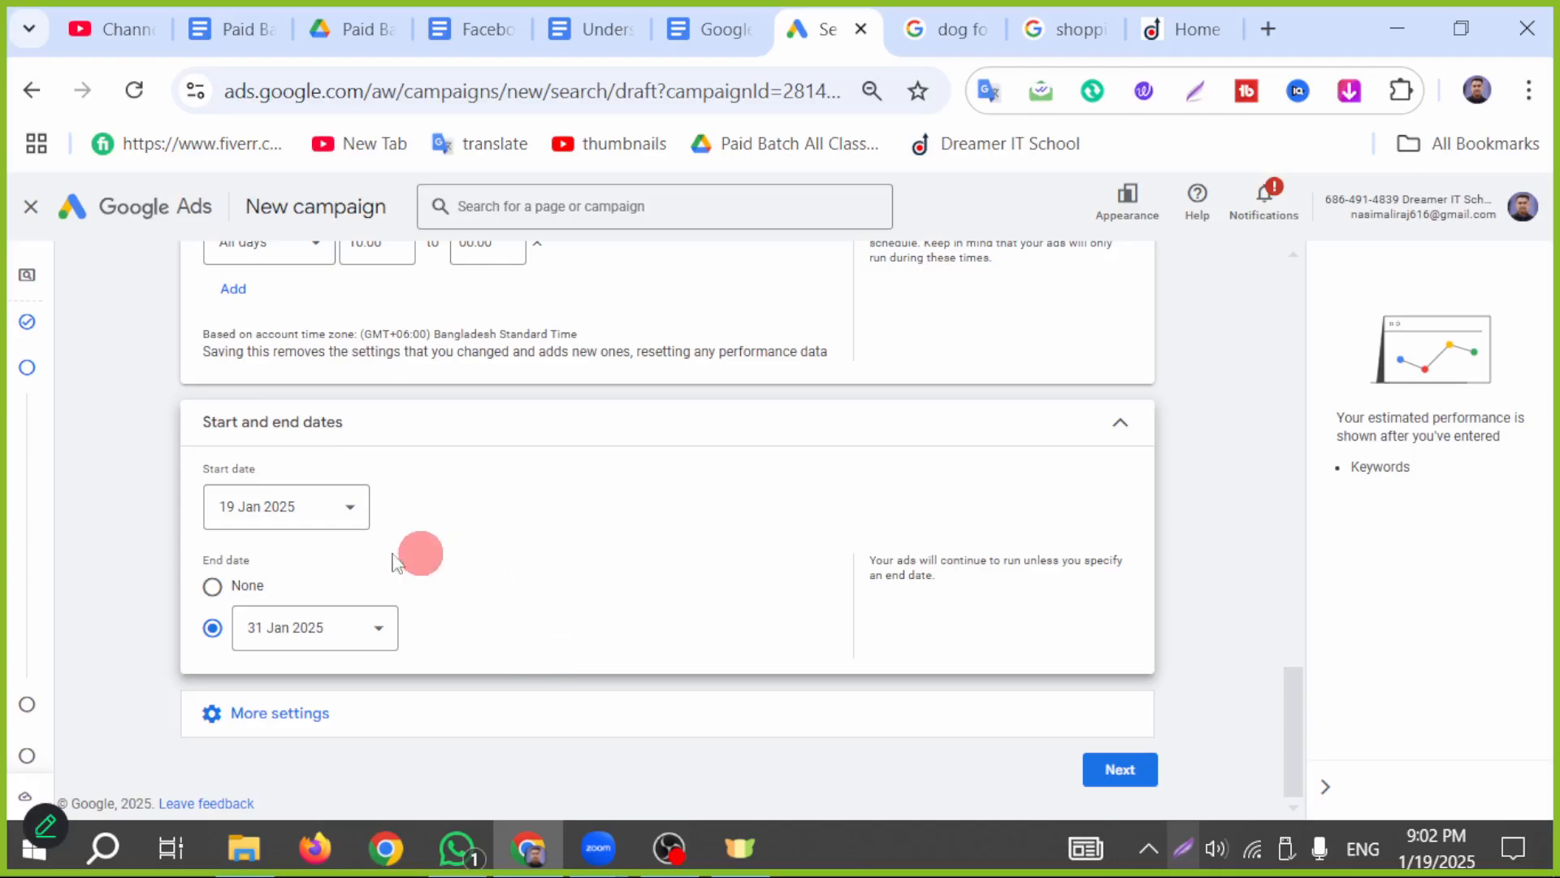
- Look over the remaining additional settings, continue past the campaign settings and skip the keyword and asset generation
{"action": "left_click", "coordinate": [302, 719]}
{"action": "scroll", "coordinate": [392, 683], "scroll_direction": "down", "scroll_amount": 2}
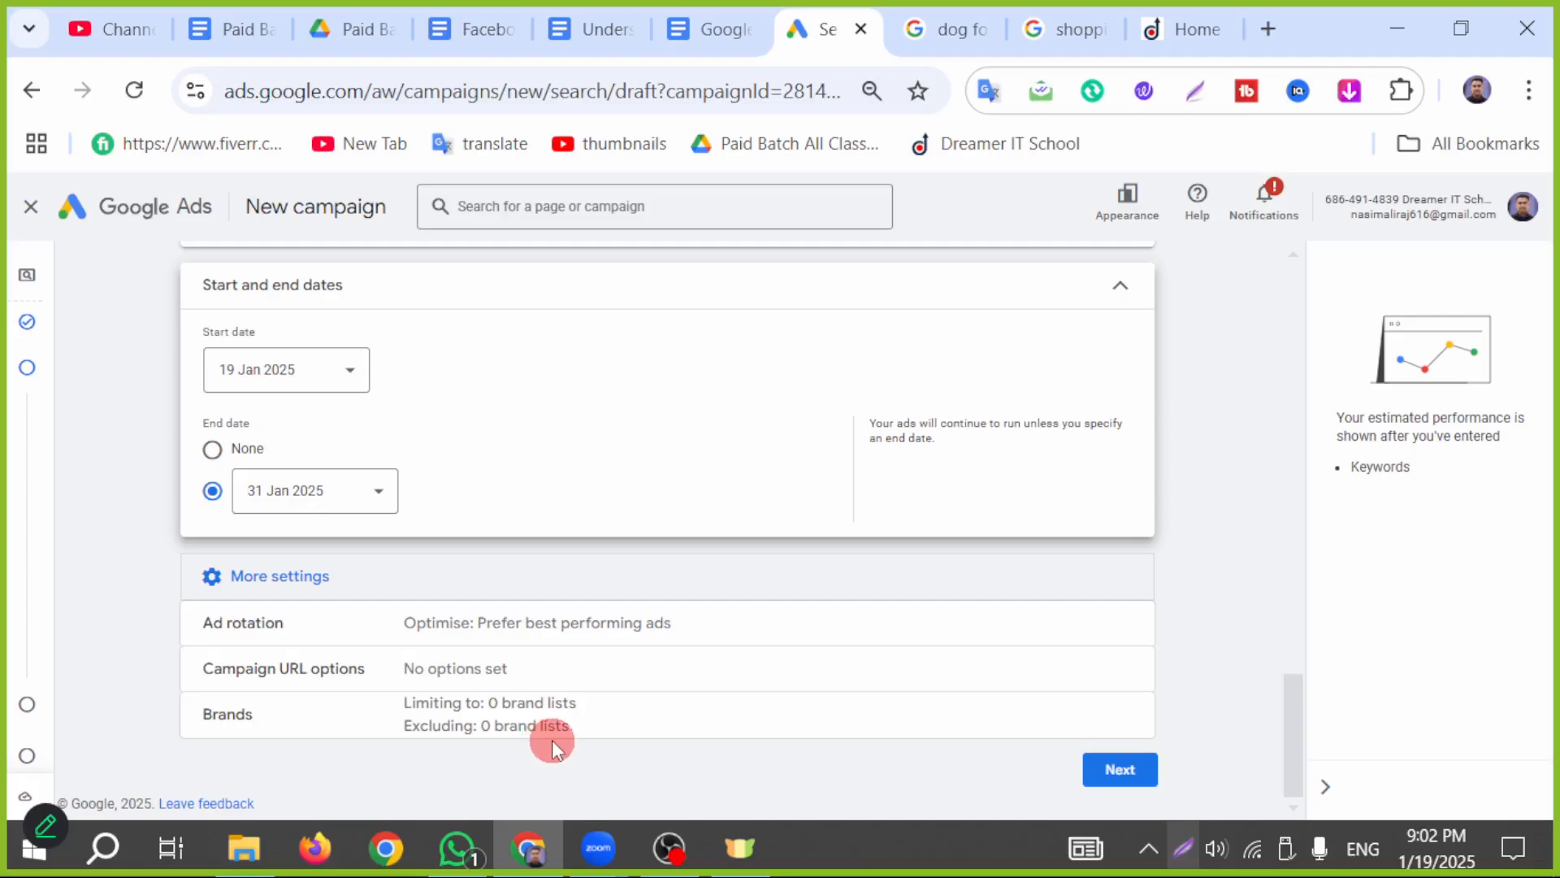
{"action": "left_click", "coordinate": [1145, 772]}
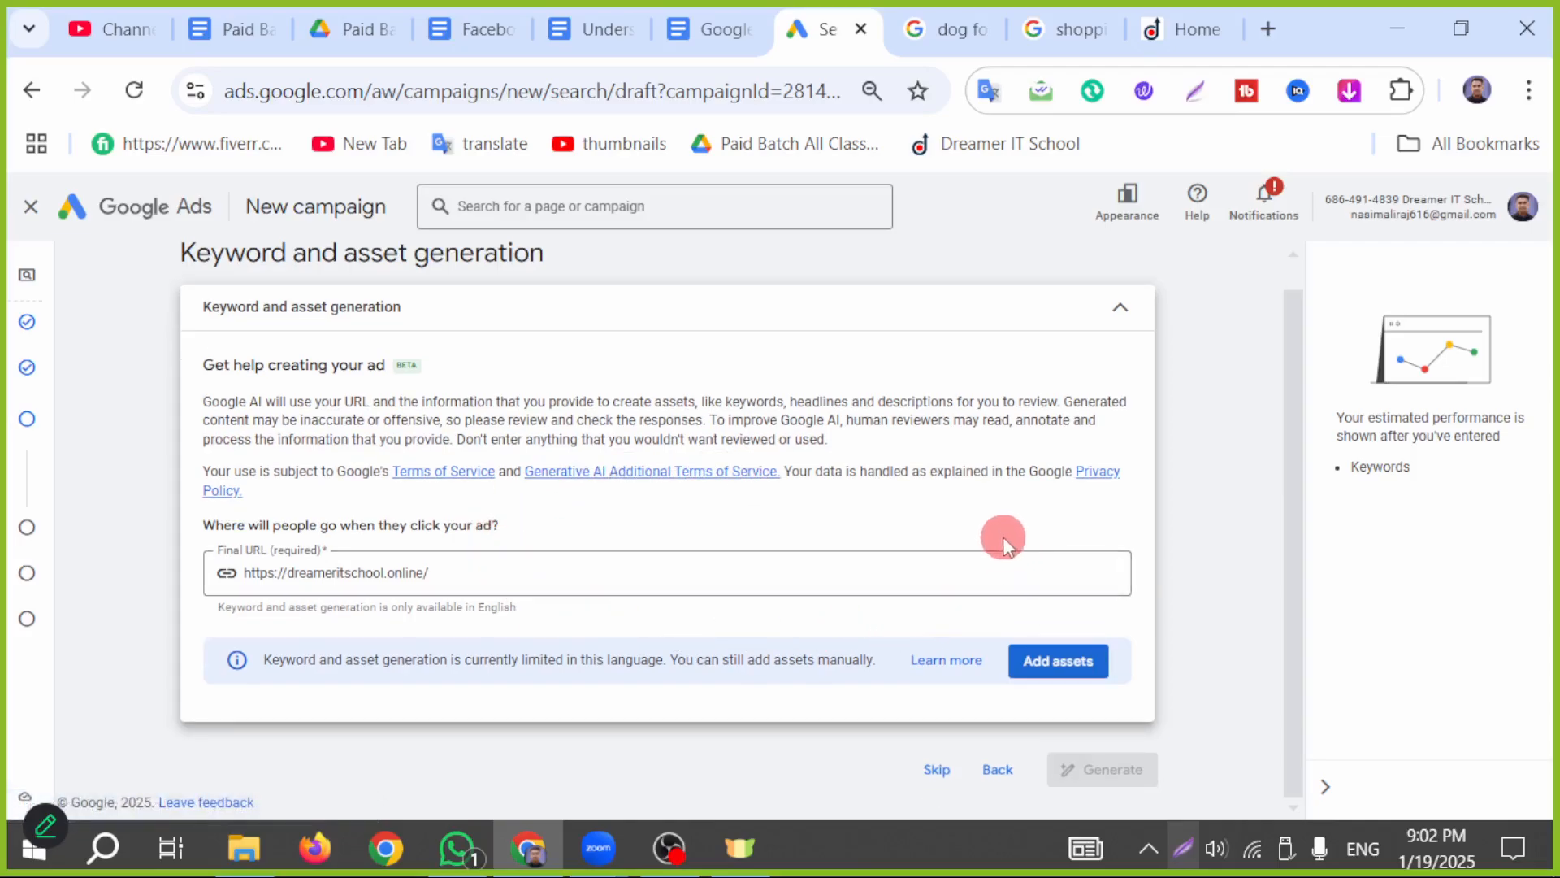
{"action": "left_click", "coordinate": [919, 770]}
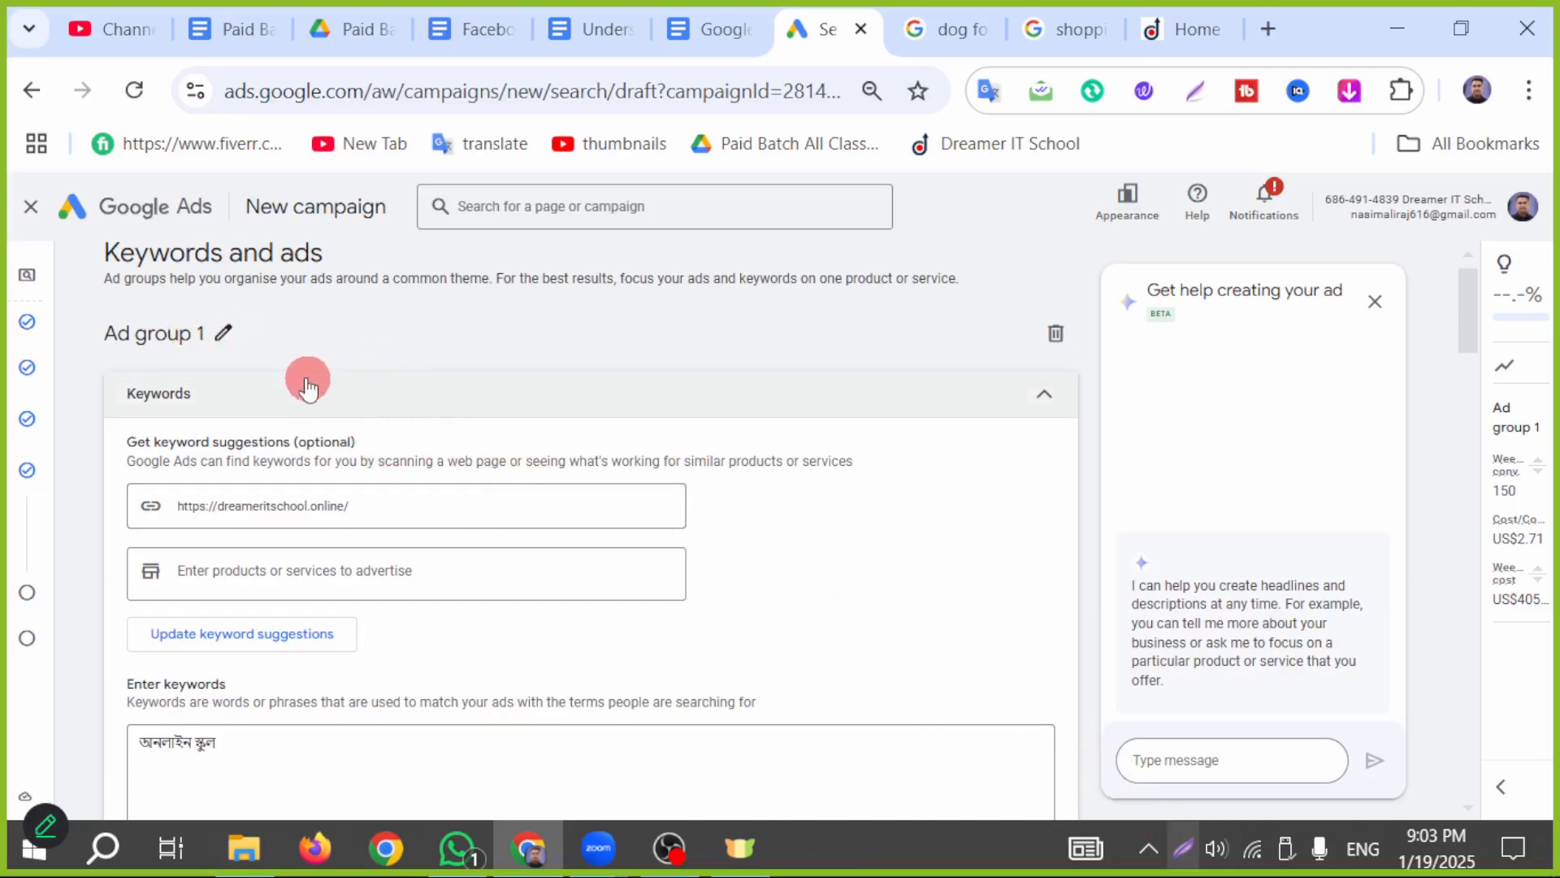
- Rename the ad group as "Dreamer- Search"
{"action": "left_click", "coordinate": [221, 334]}
{"action": "key", "text": "ctrl+a"}
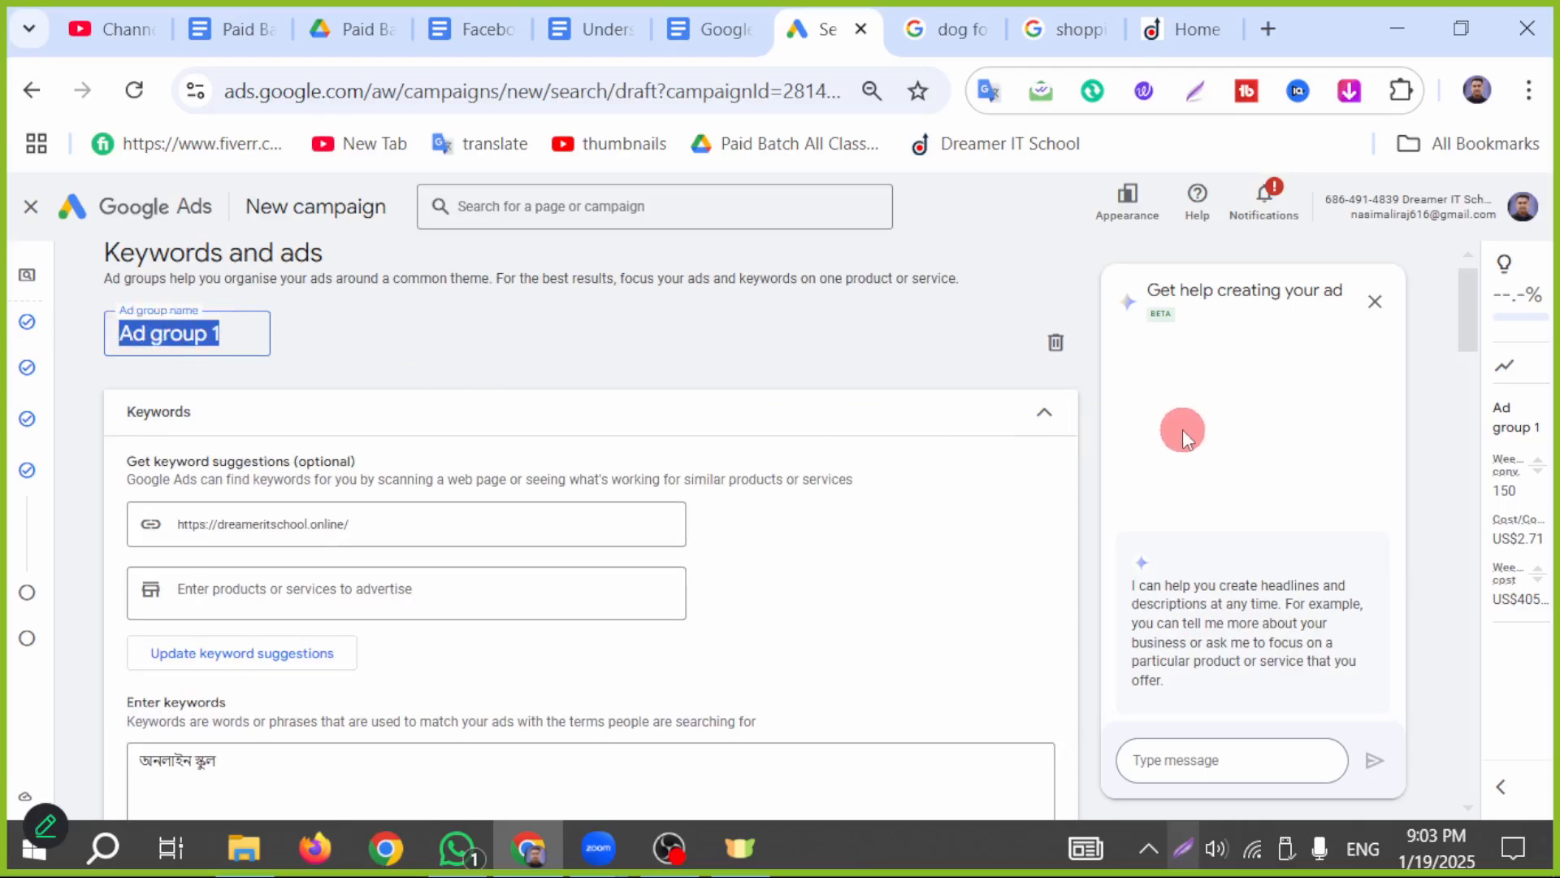
{"action": "type", "text": "Dreamer-"}
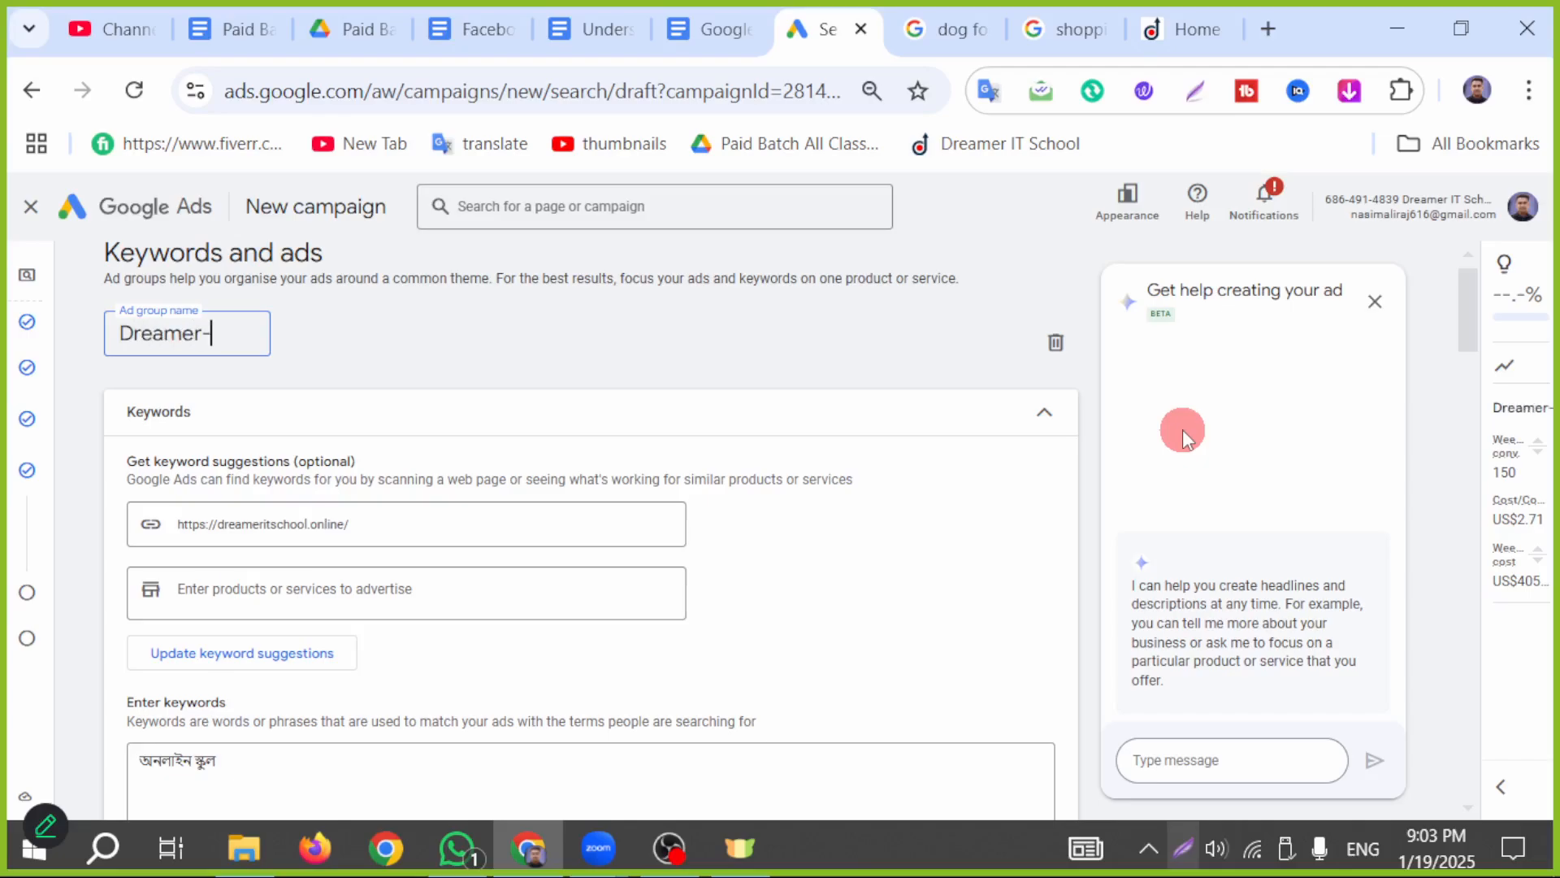
{"action": "type", "text": "Search"}
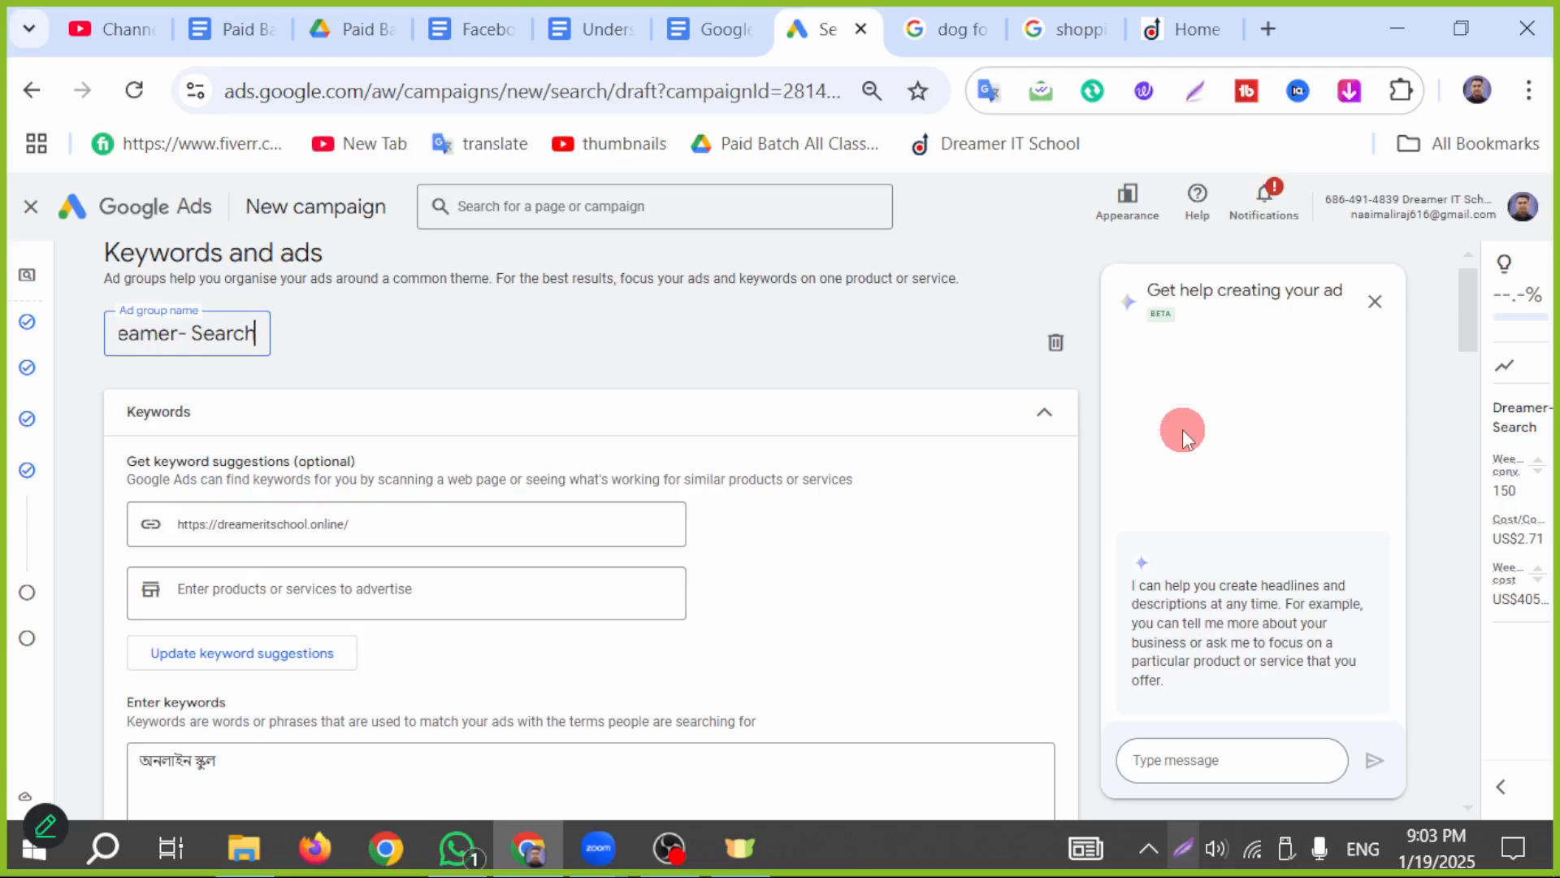
{"action": "left_click", "coordinate": [683, 438]}
- Review the Dreamer IT School home page and its Smart Marketing Services page for services to advertise, and return to the Google Ads draft
{"action": "left_click", "coordinate": [398, 498]}
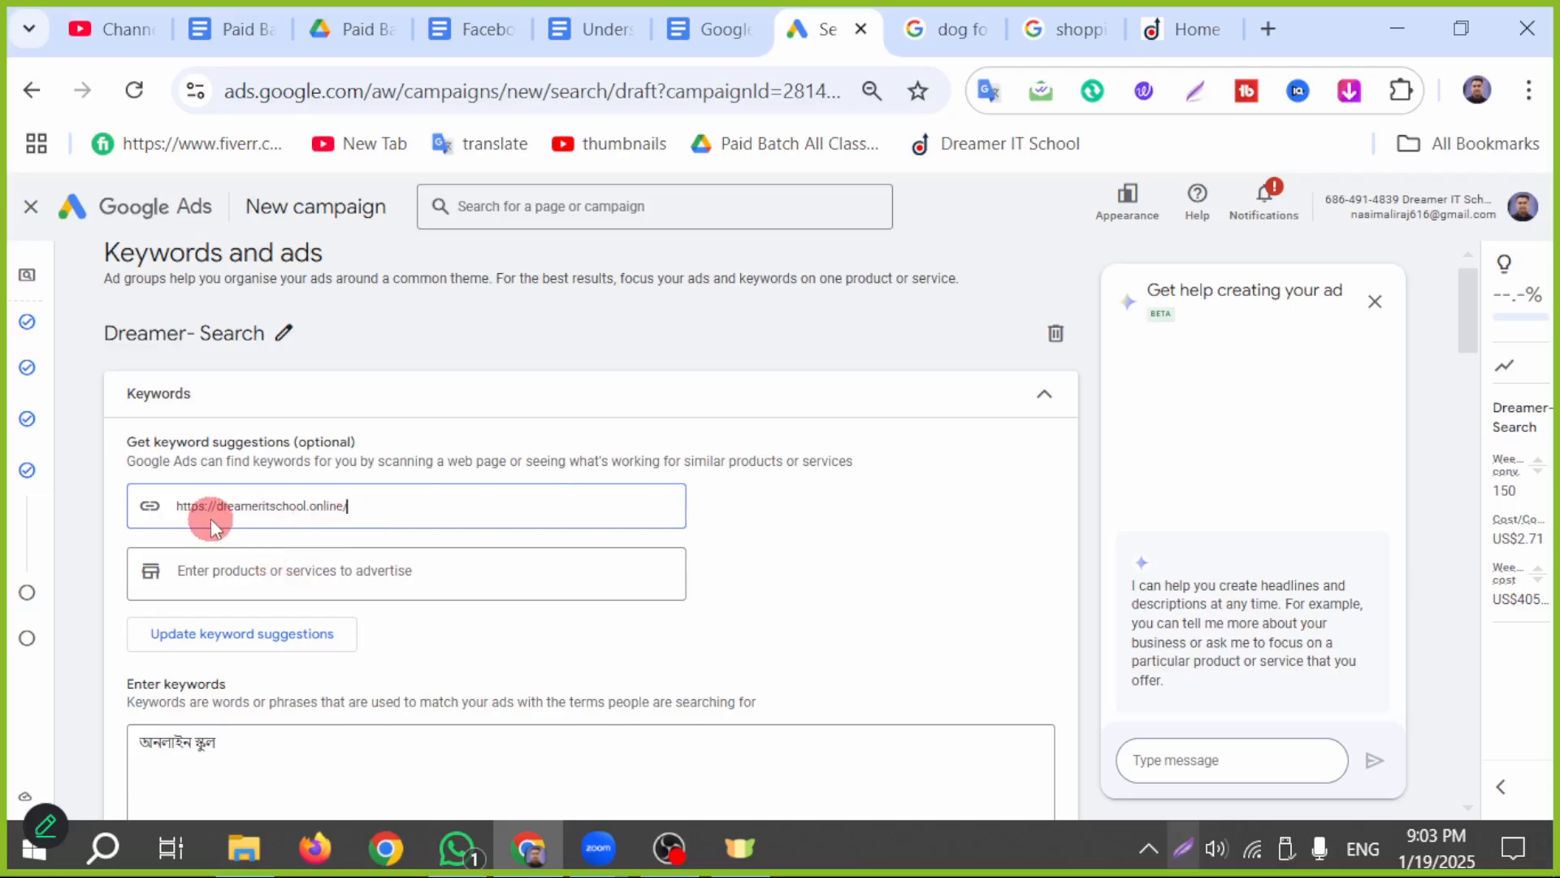
{"action": "left_click", "coordinate": [272, 564]}
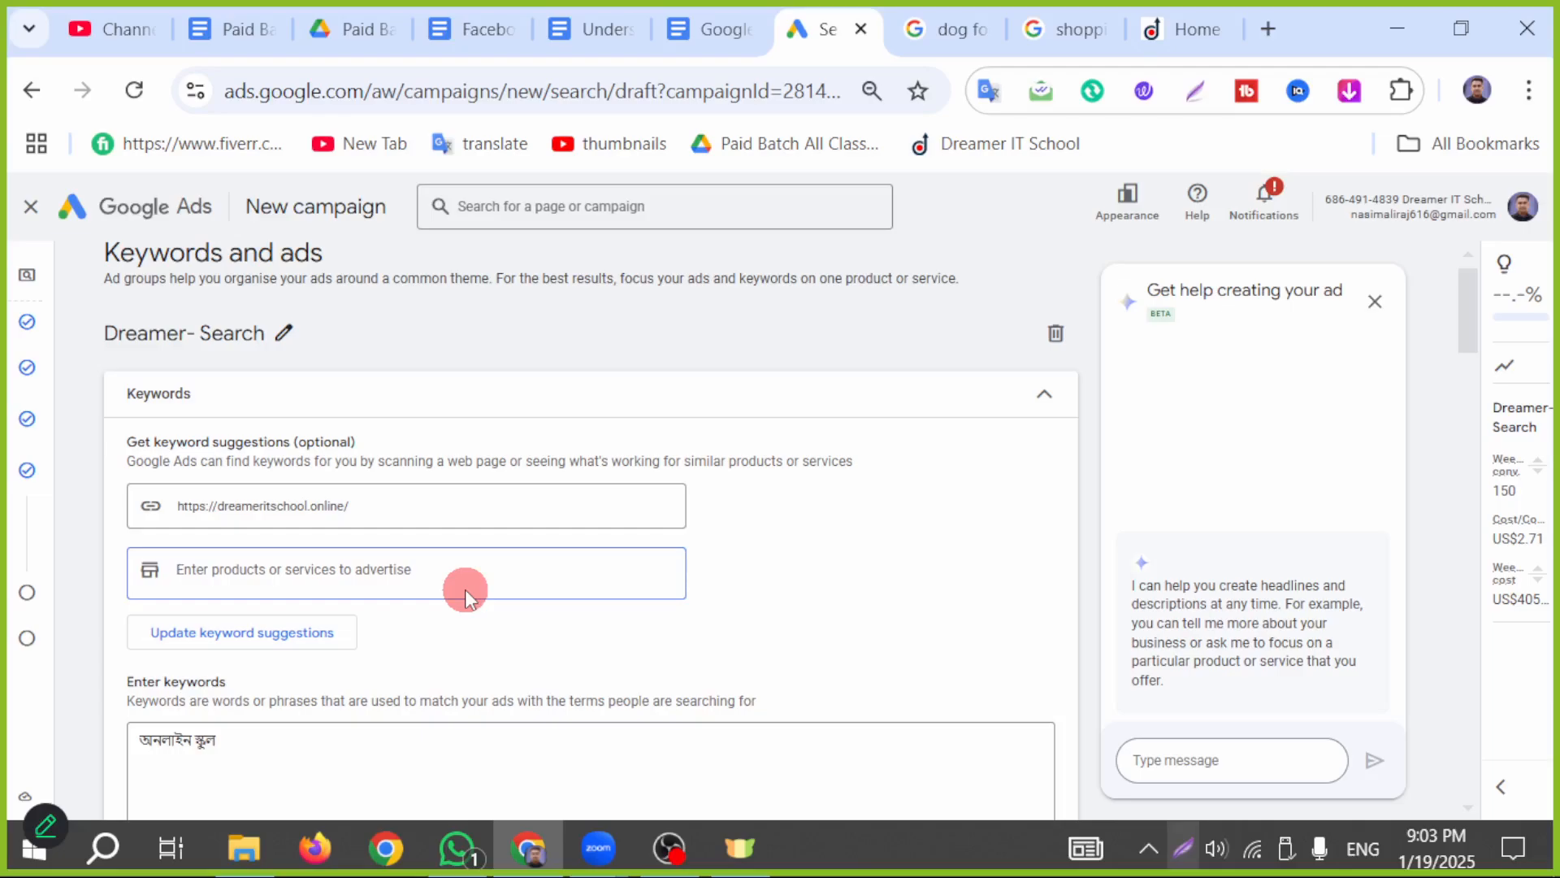
{"action": "left_click", "coordinate": [1211, 31]}
{"action": "scroll", "coordinate": [623, 592], "scroll_direction": "down", "scroll_amount": 5}
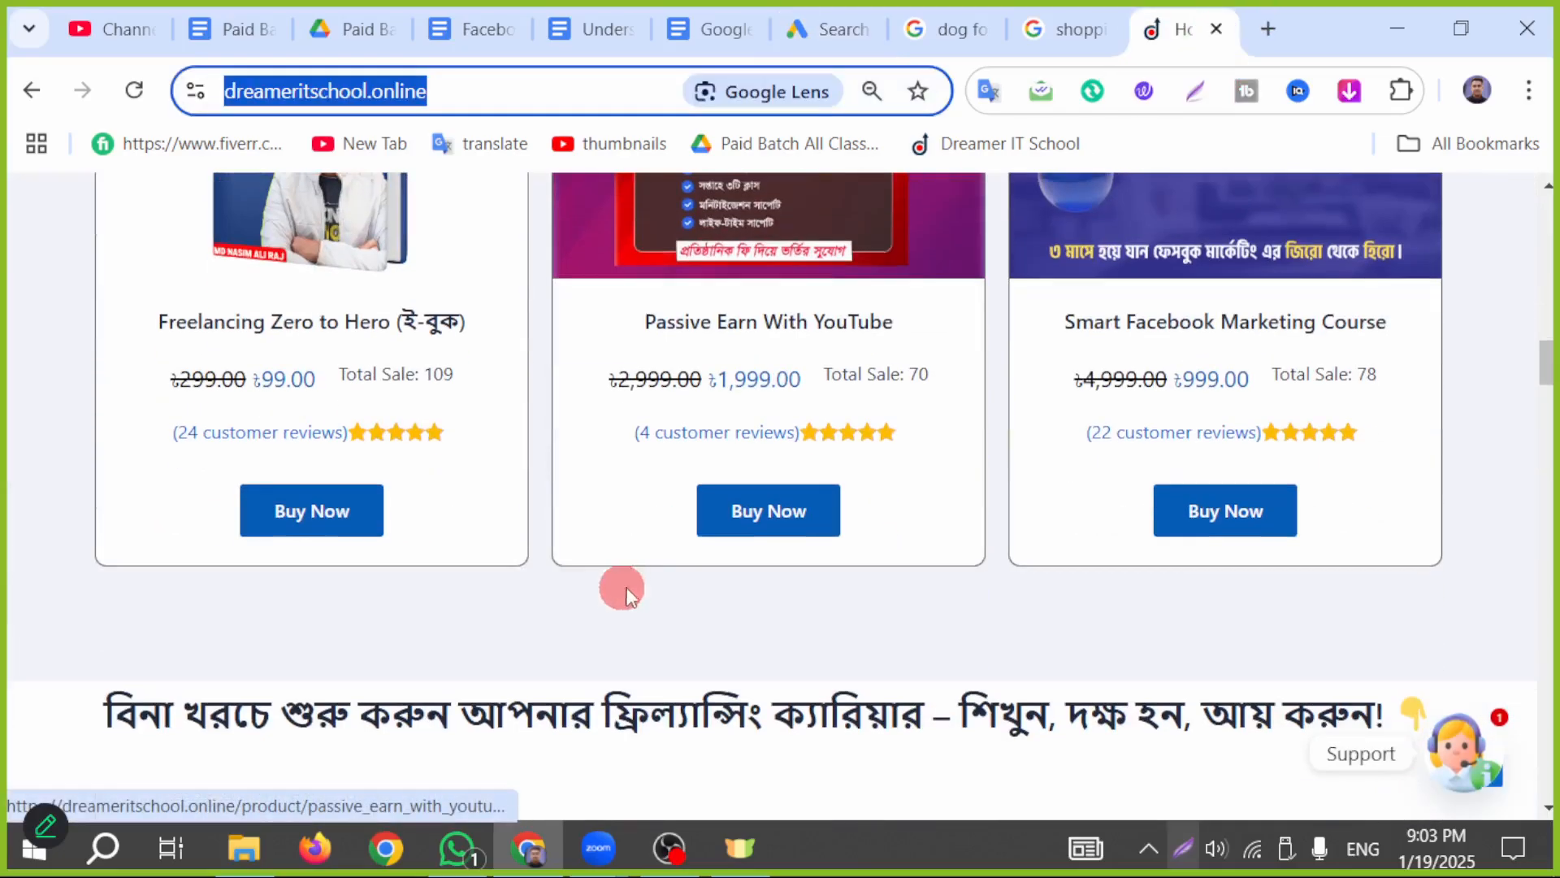
{"action": "scroll", "coordinate": [705, 567], "scroll_direction": "up", "scroll_amount": 15}
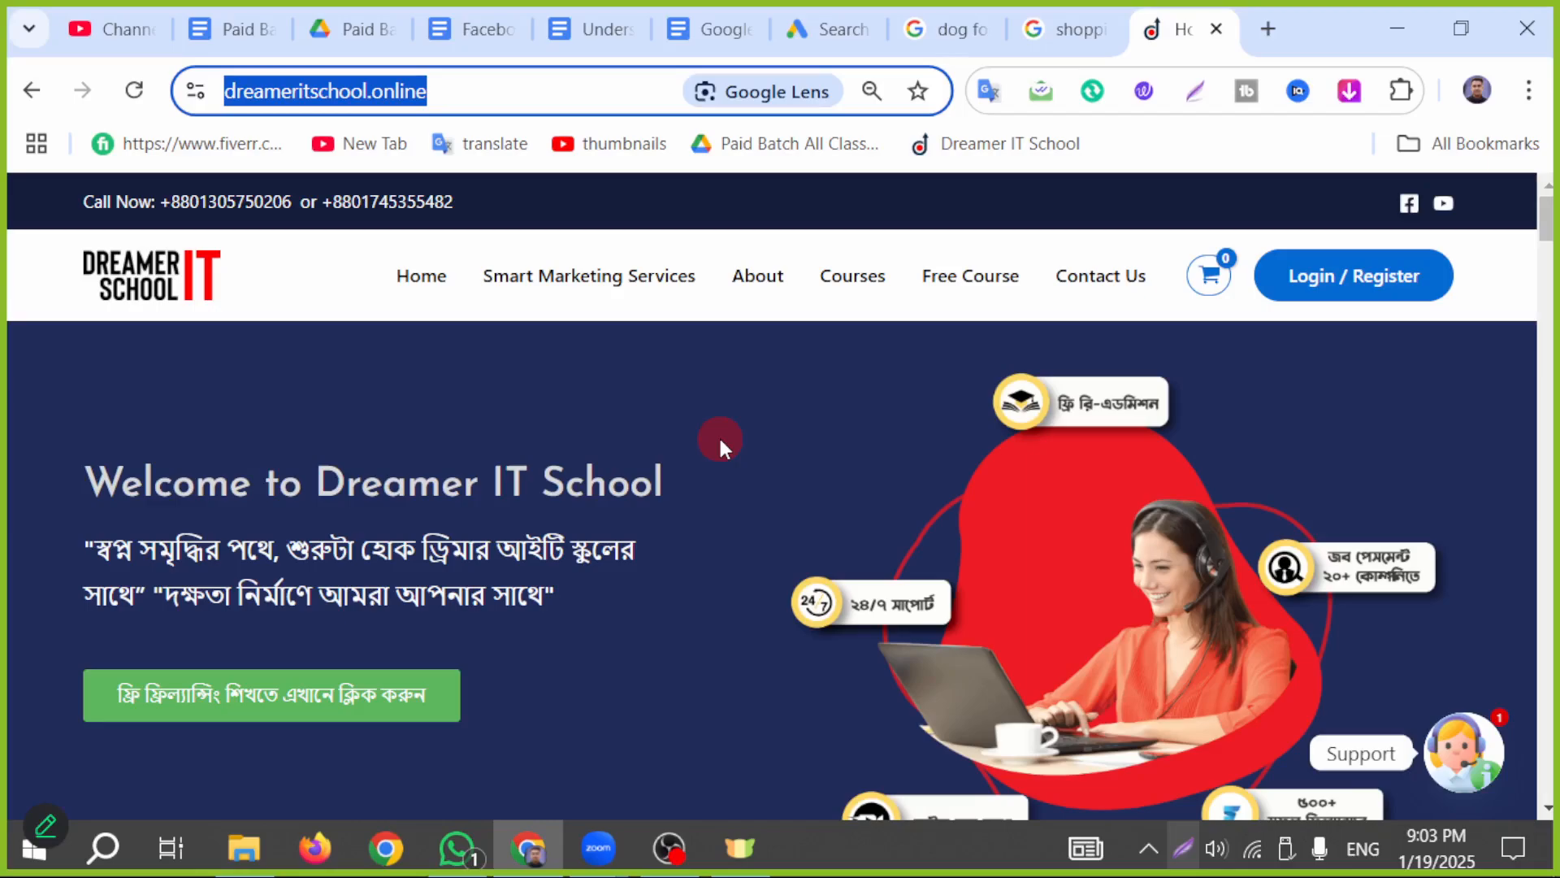
{"action": "left_click", "coordinate": [544, 279]}
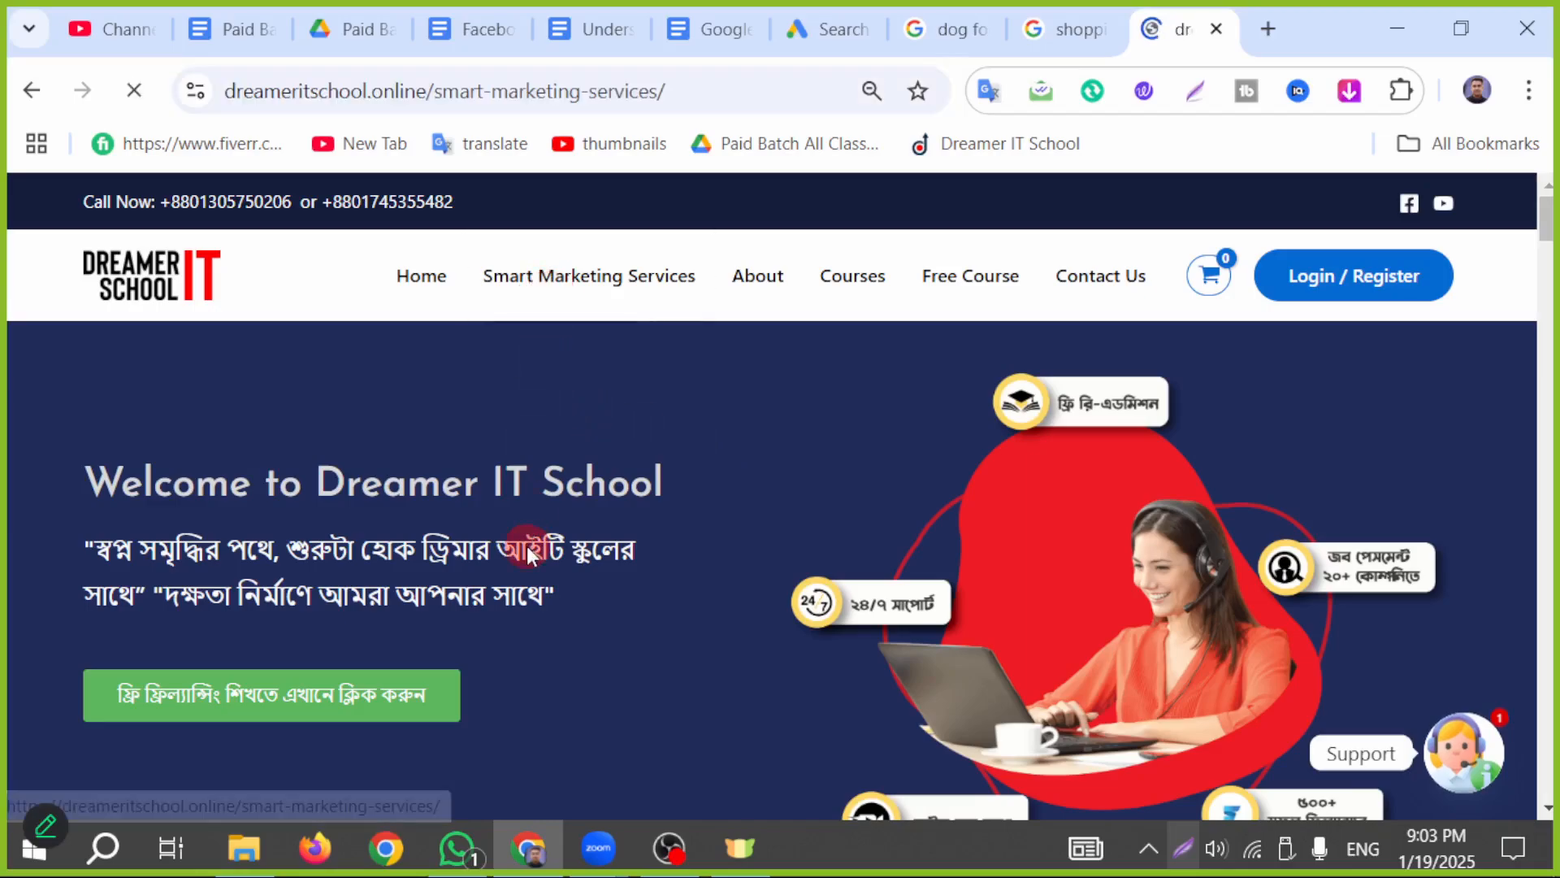
{"action": "scroll", "coordinate": [1080, 446], "scroll_direction": "down", "scroll_amount": 15}
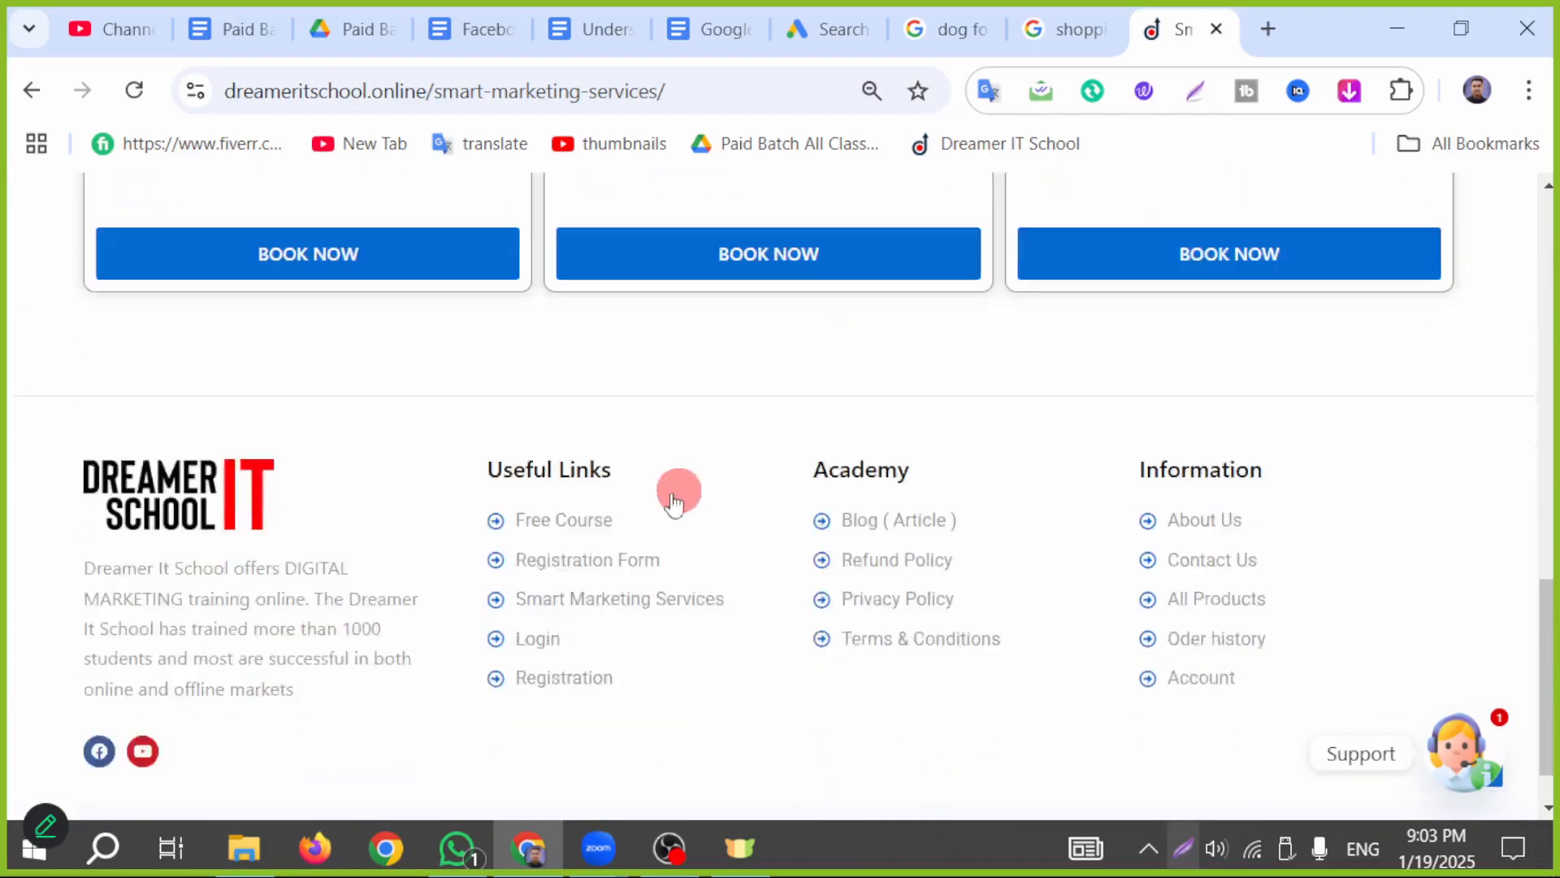
{"action": "scroll", "coordinate": [672, 504], "scroll_direction": "up", "scroll_amount": 15}
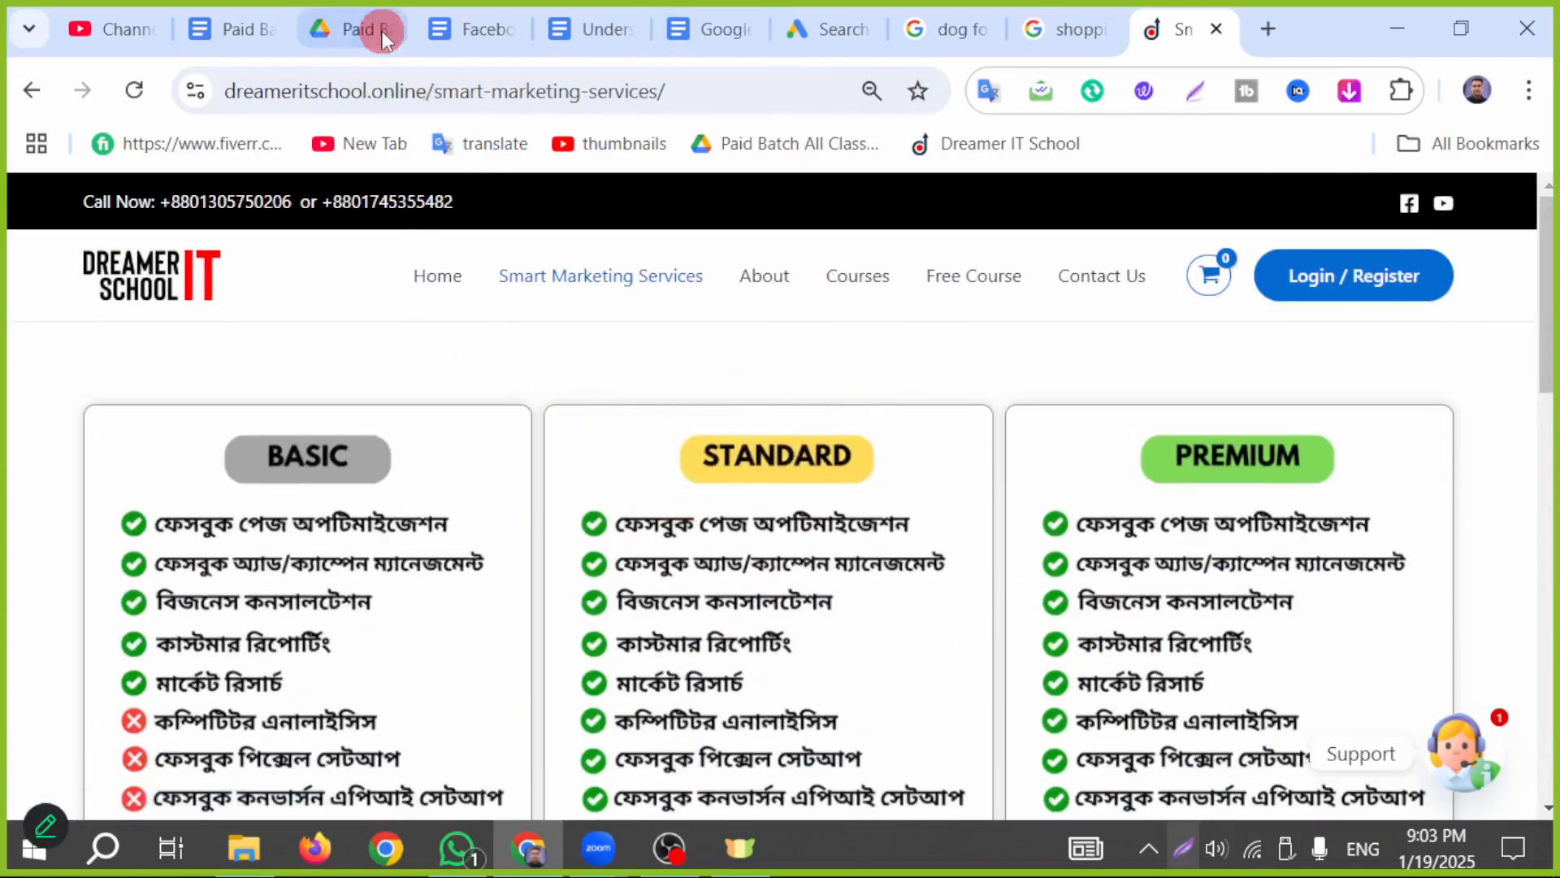
{"action": "left_click", "coordinate": [381, 37]}
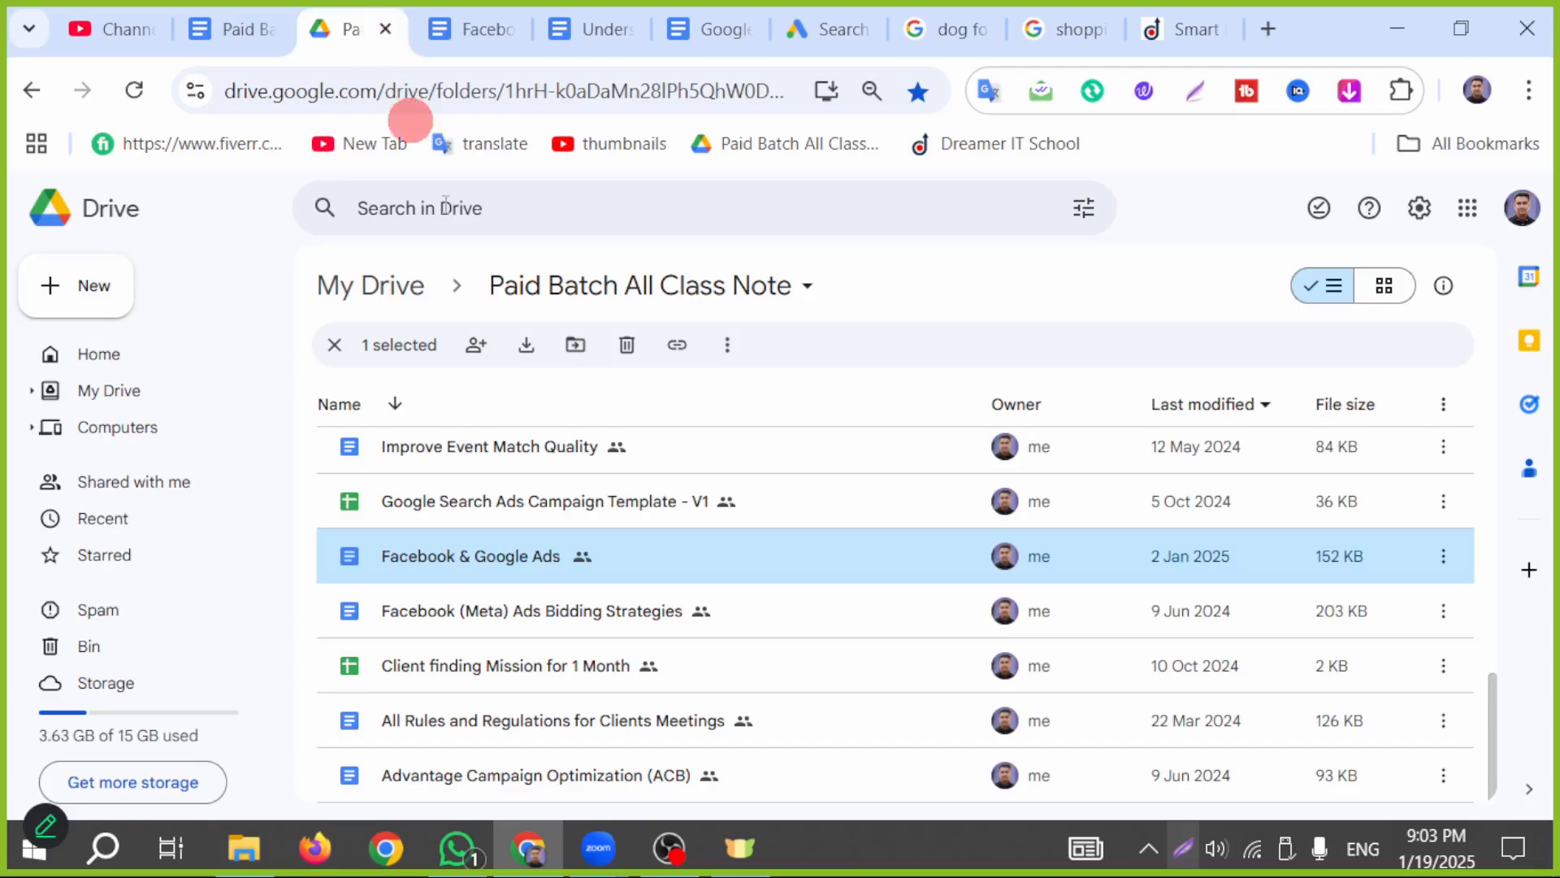
{"action": "left_click", "coordinate": [842, 32]}
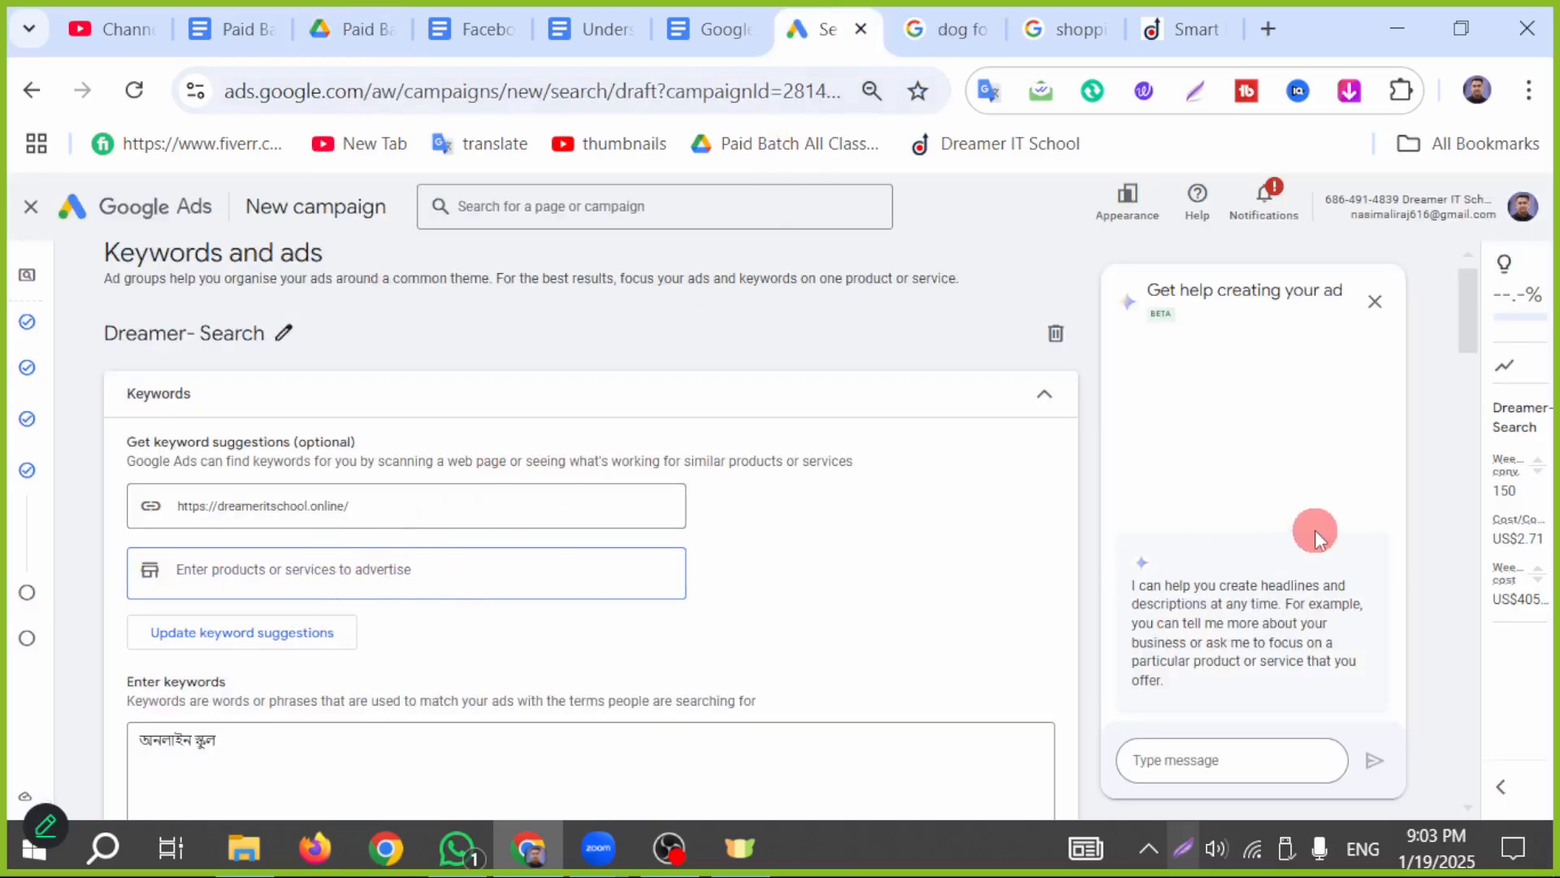
- Enter "digital marketing serverice" as the service to advertise and update the keyword suggestions, agreeing to replace the current keywords
{"action": "type", "text": "digital marketing serverice"}
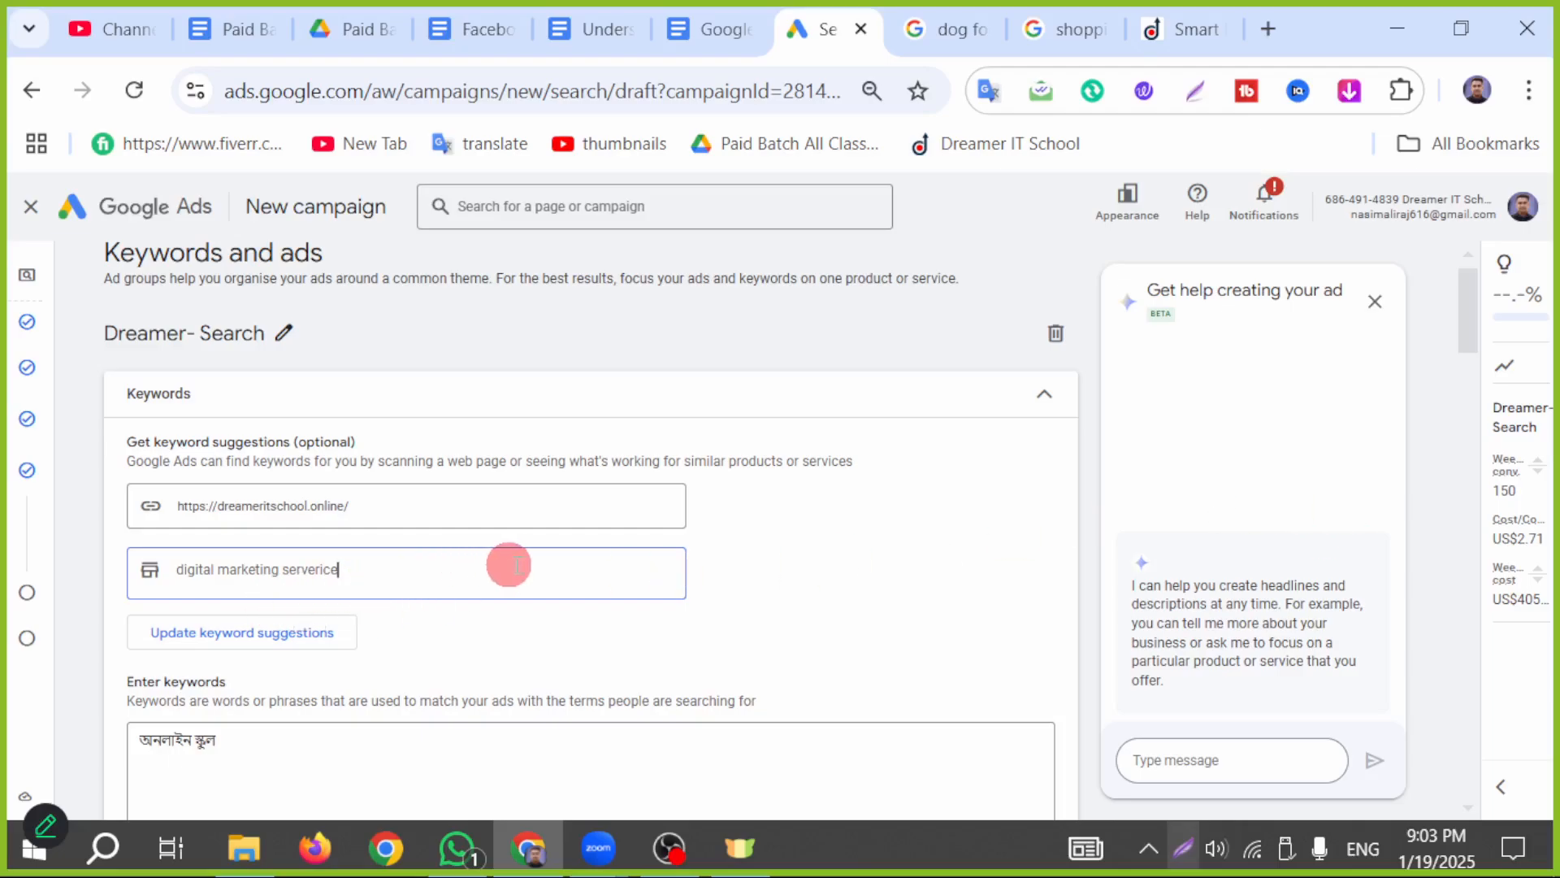
{"action": "scroll", "coordinate": [817, 603], "scroll_direction": "down", "scroll_amount": 2}
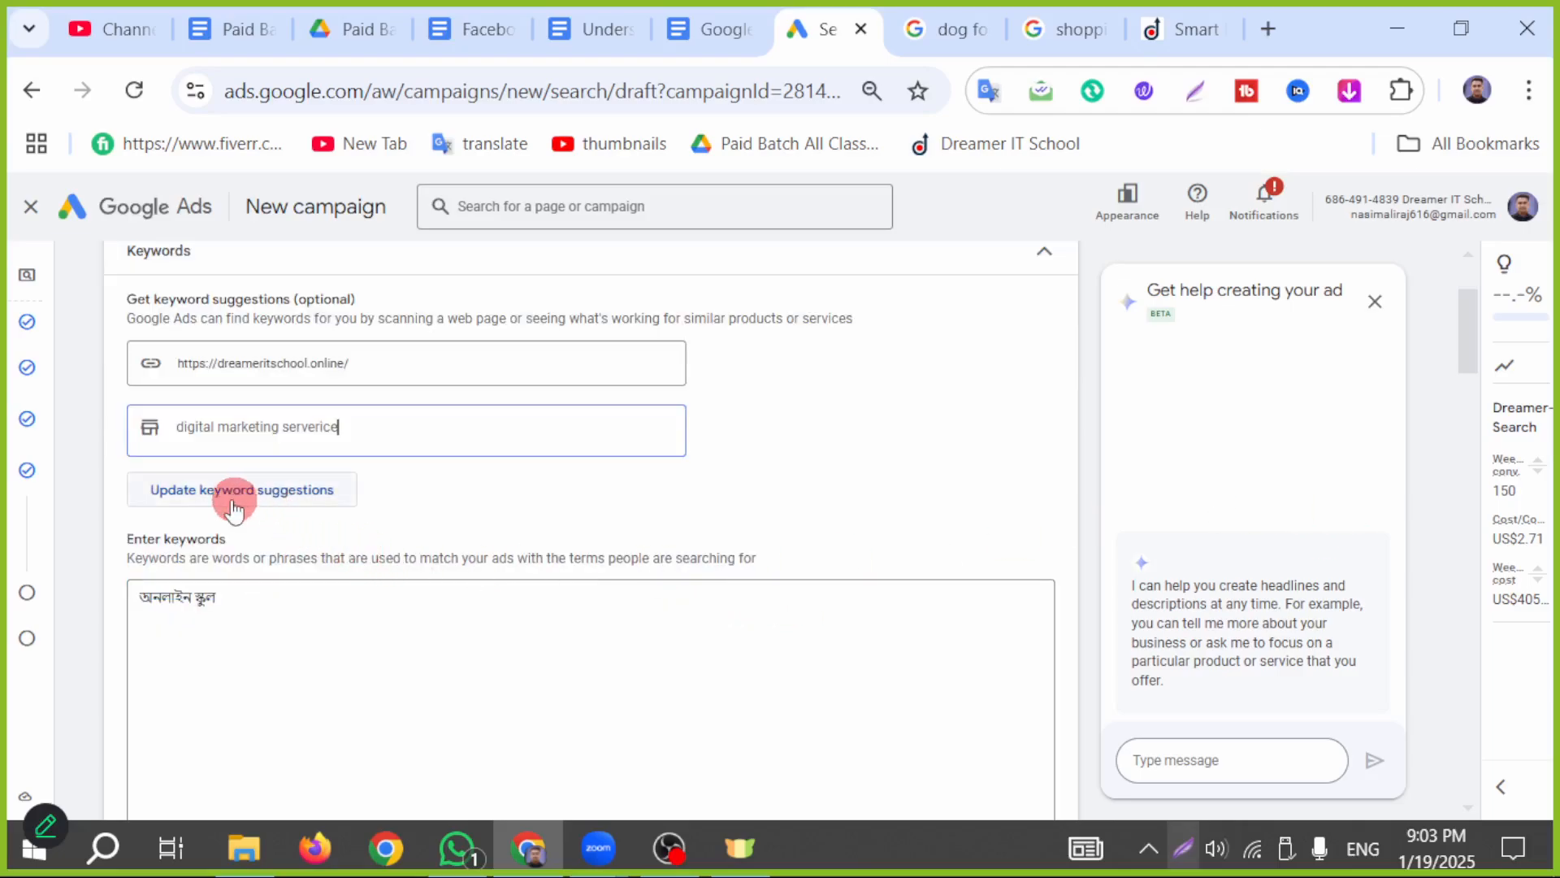
{"action": "left_click", "coordinate": [293, 494]}
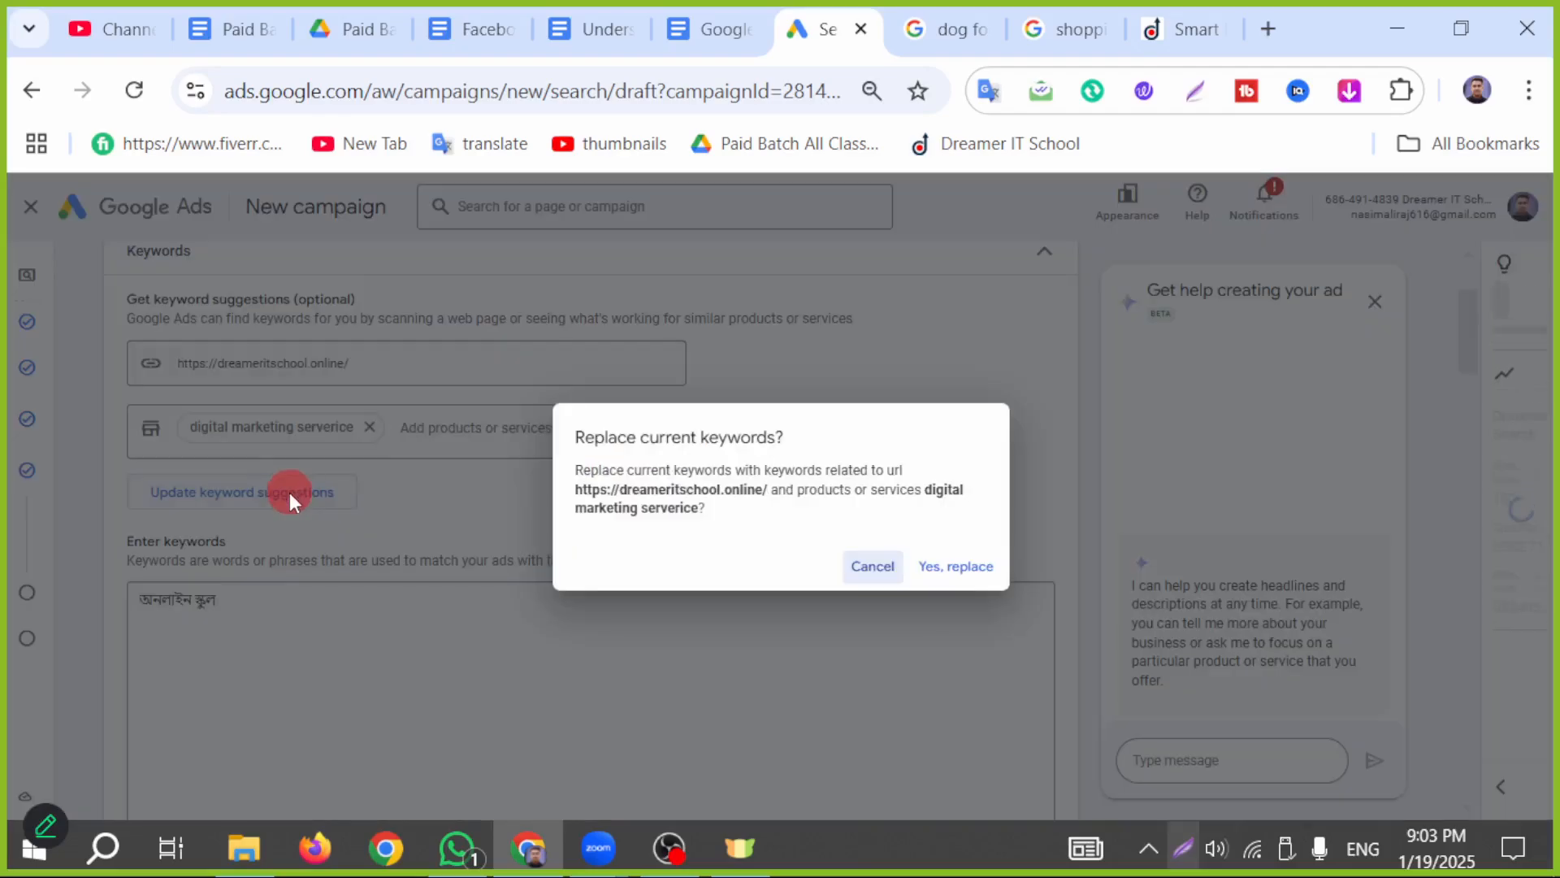
{"action": "left_click", "coordinate": [934, 567]}
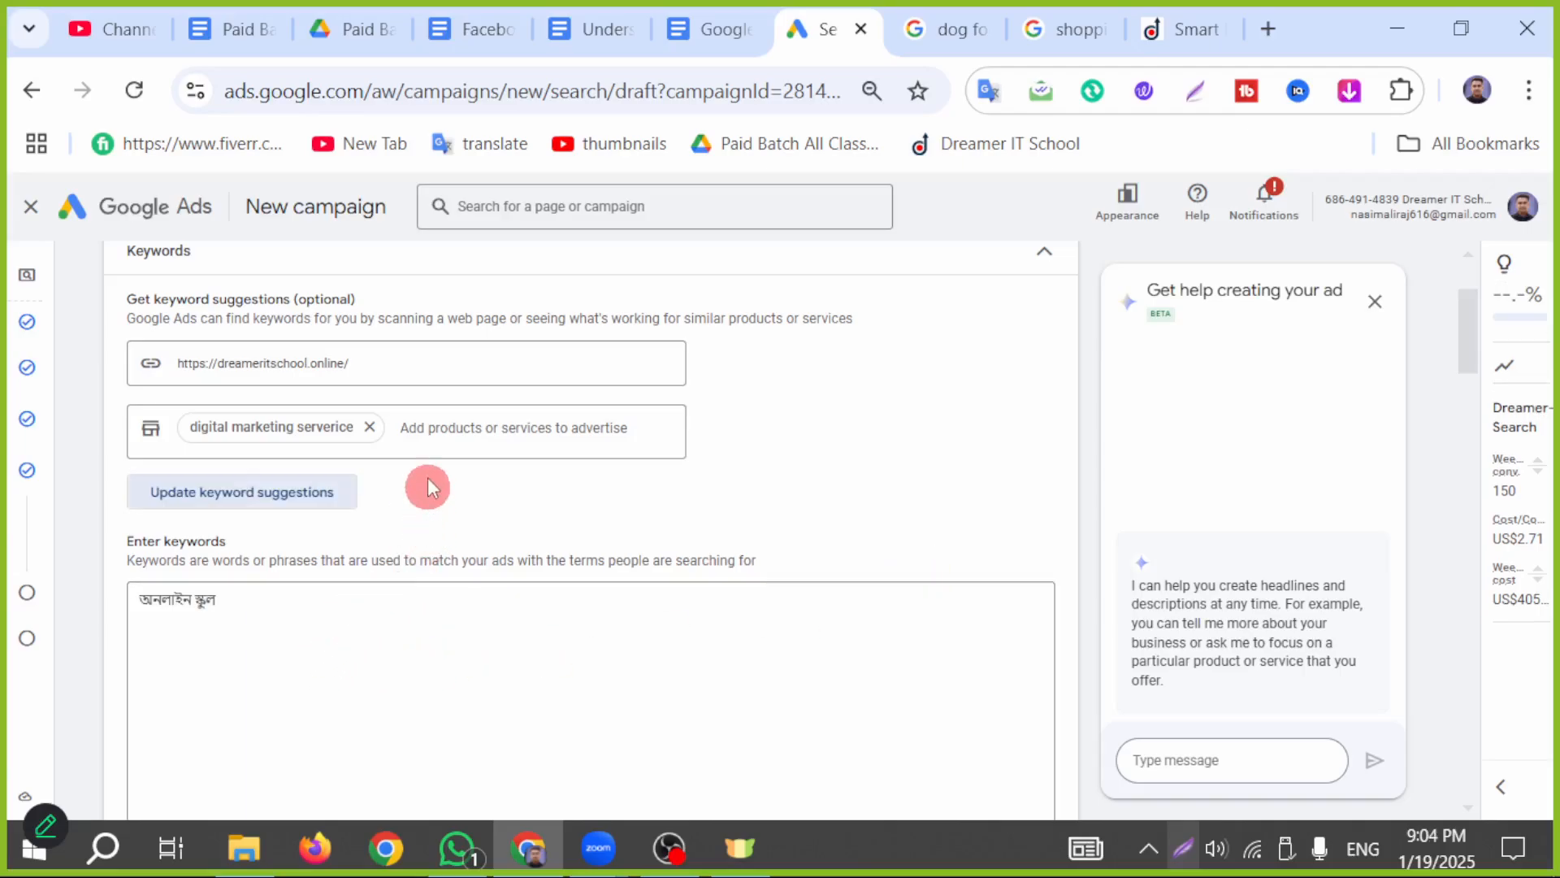
- Close the ad creation assistant and examine the suggested keyword in the ad group and the Ads section below it
{"action": "scroll", "coordinate": [639, 512], "scroll_direction": "down", "scroll_amount": 2}
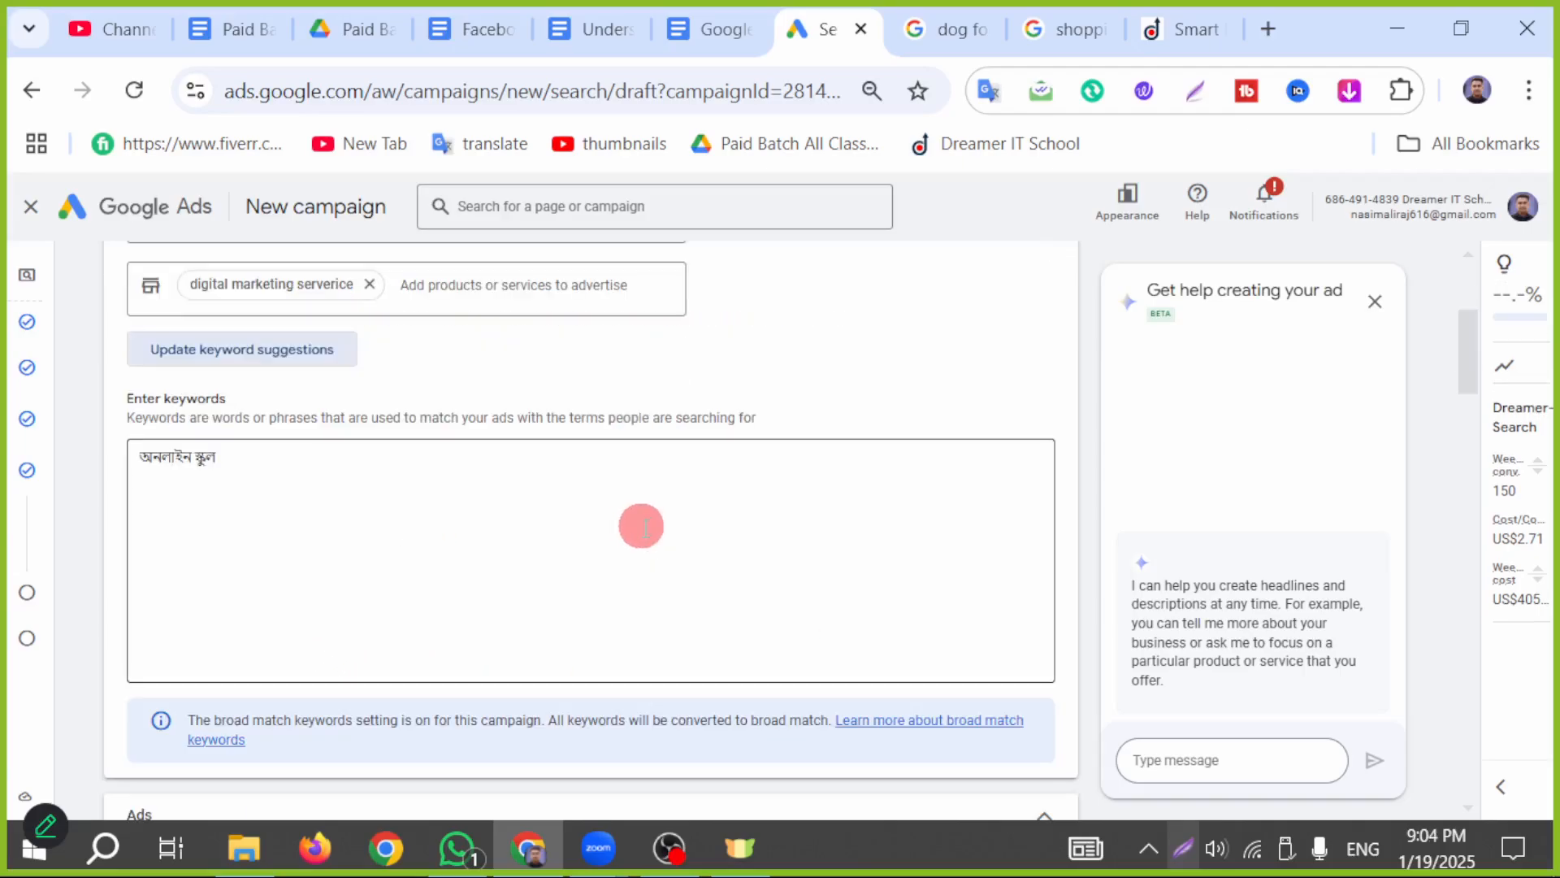
{"action": "left_click", "coordinate": [1373, 303]}
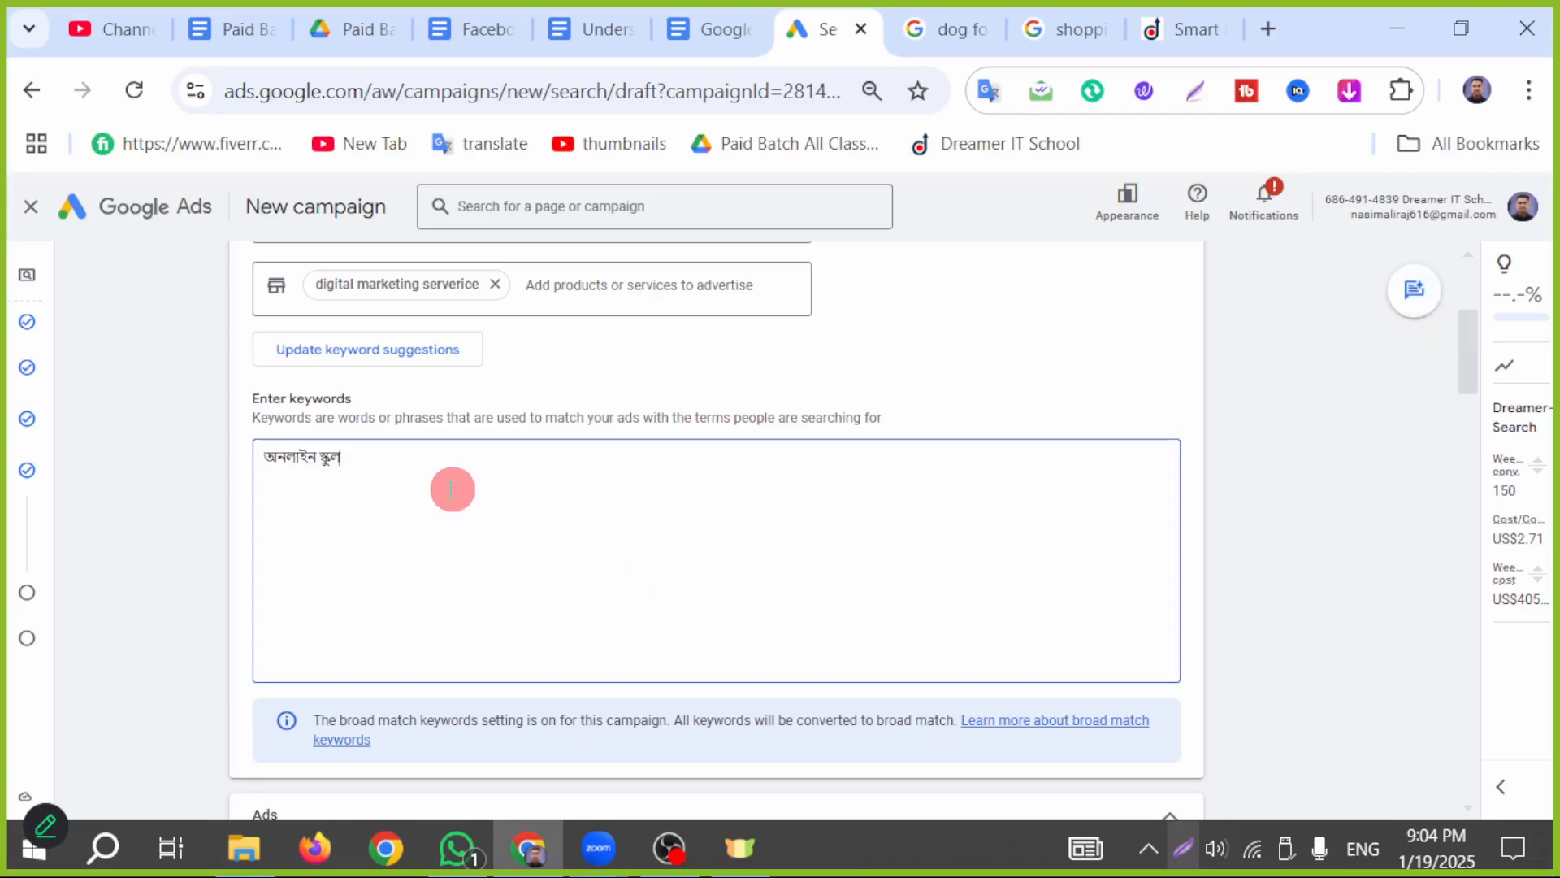
{"action": "left_click", "coordinate": [393, 466]}
{"action": "left_click_drag", "start_coordinate": [394, 466], "coordinate": [254, 463]}
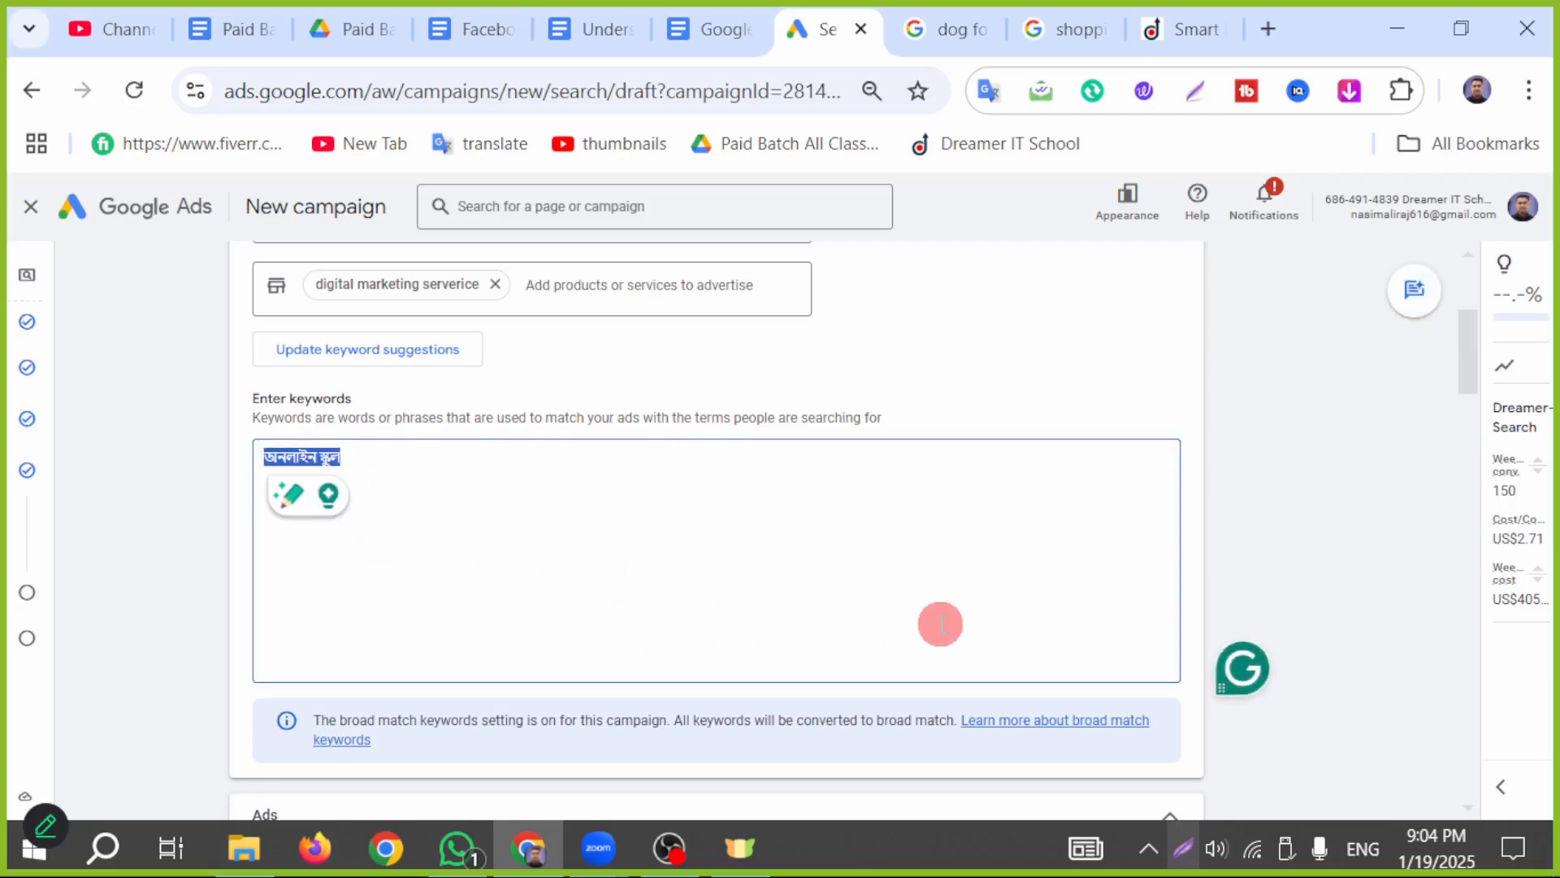
{"action": "scroll", "coordinate": [926, 627], "scroll_direction": "up", "scroll_amount": 3}
{"action": "scroll", "coordinate": [724, 617], "scroll_direction": "down", "scroll_amount": 5}
{"action": "scroll", "coordinate": [690, 573], "scroll_direction": "down", "scroll_amount": 2}
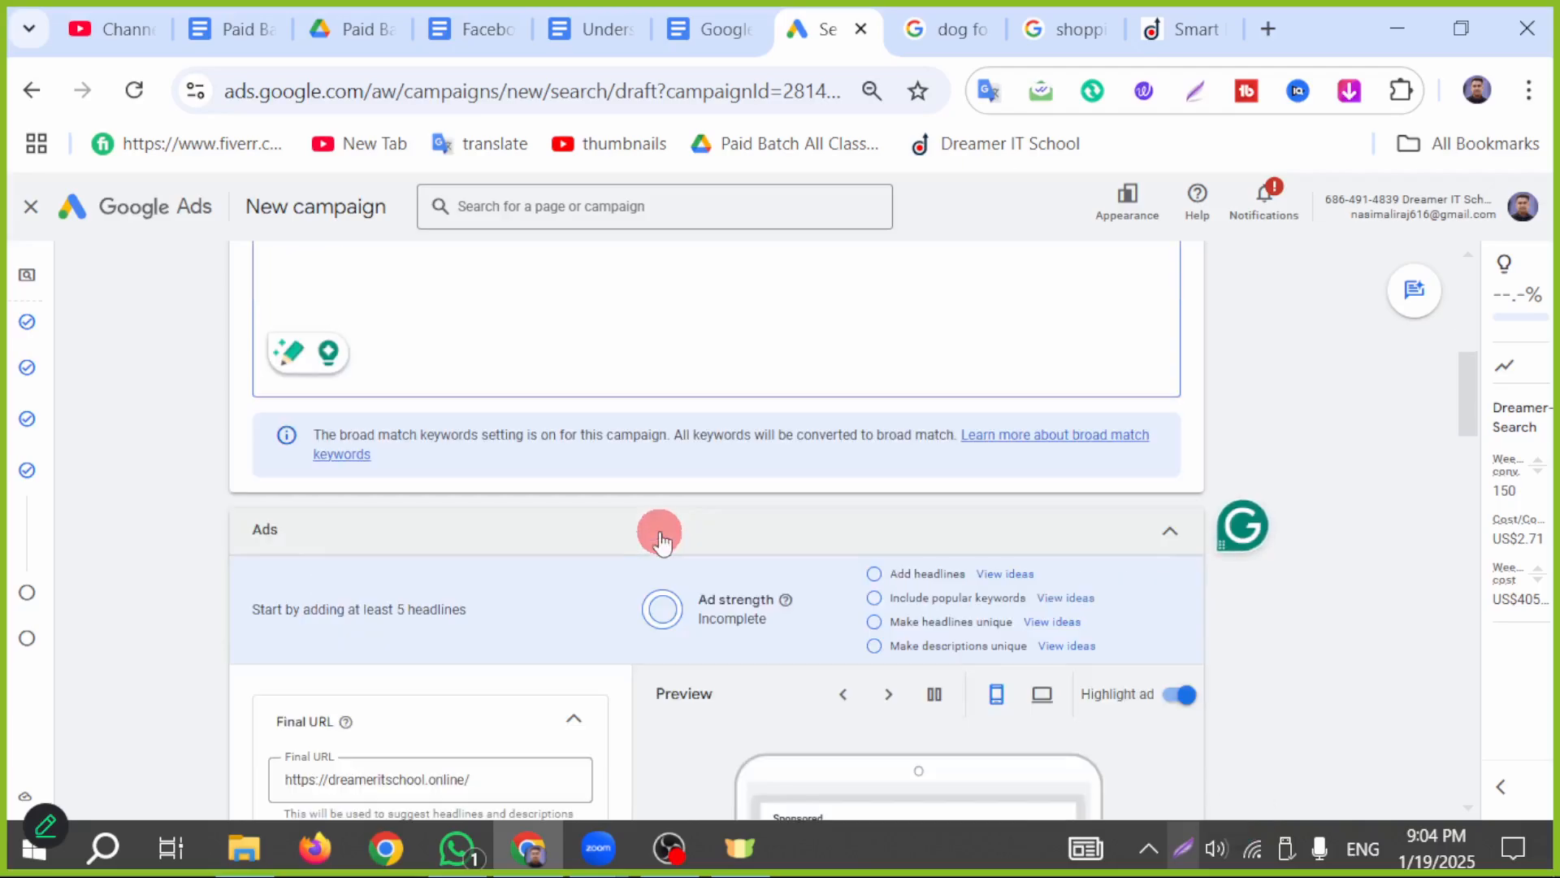
{"action": "scroll", "coordinate": [658, 532], "scroll_direction": "up", "scroll_amount": 4}
{"action": "left_click", "coordinate": [378, 470]}
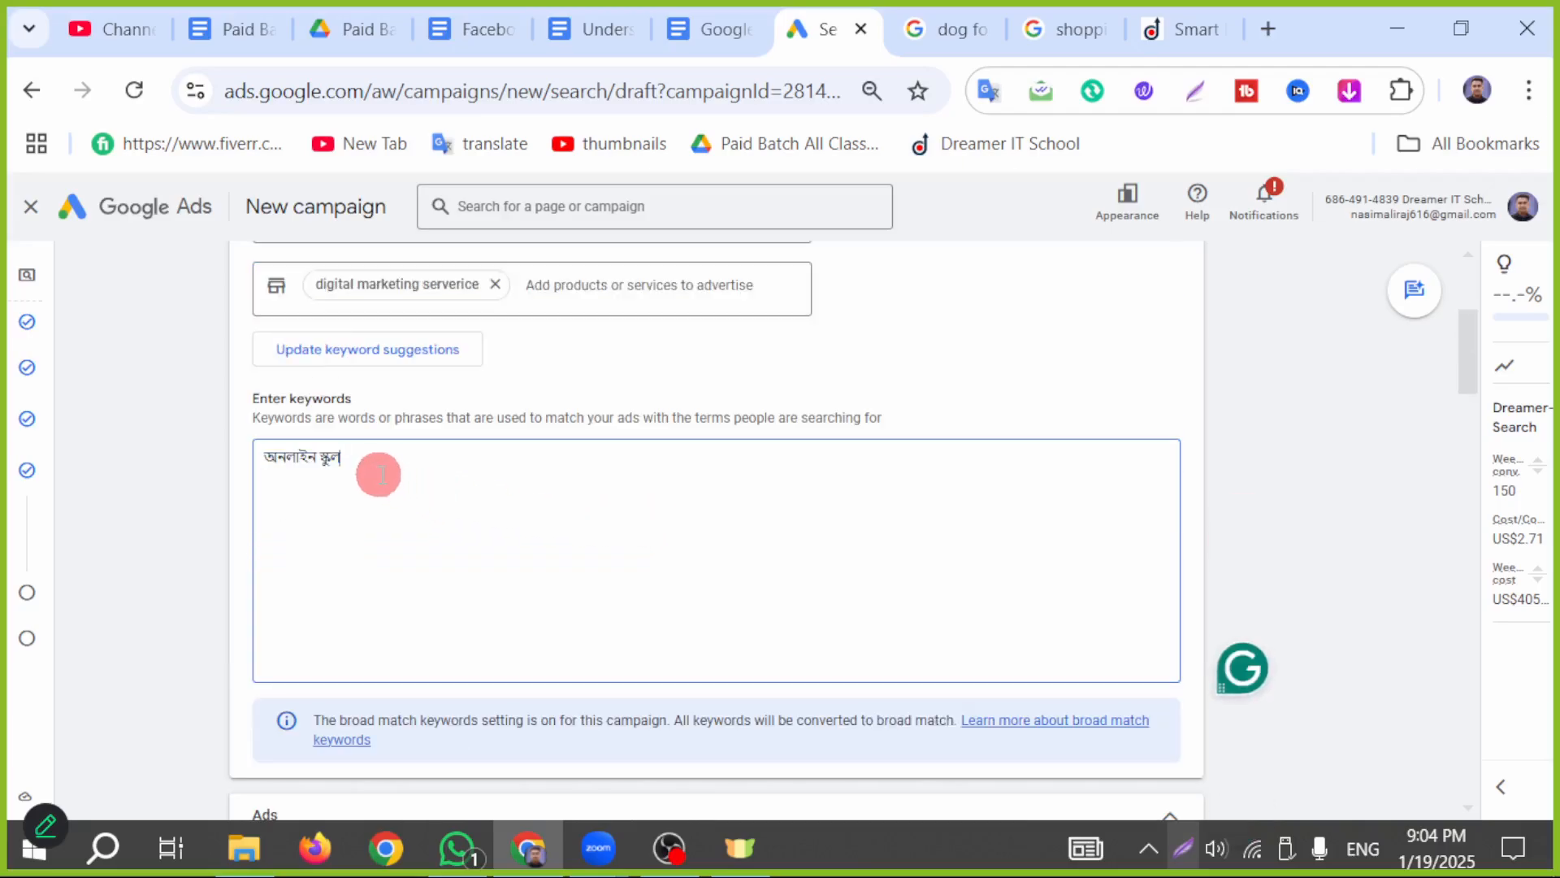
{"action": "left_click_drag", "start_coordinate": [459, 471], "coordinate": [251, 431]}
{"action": "scroll", "coordinate": [470, 518], "scroll_direction": "up", "scroll_amount": 2}
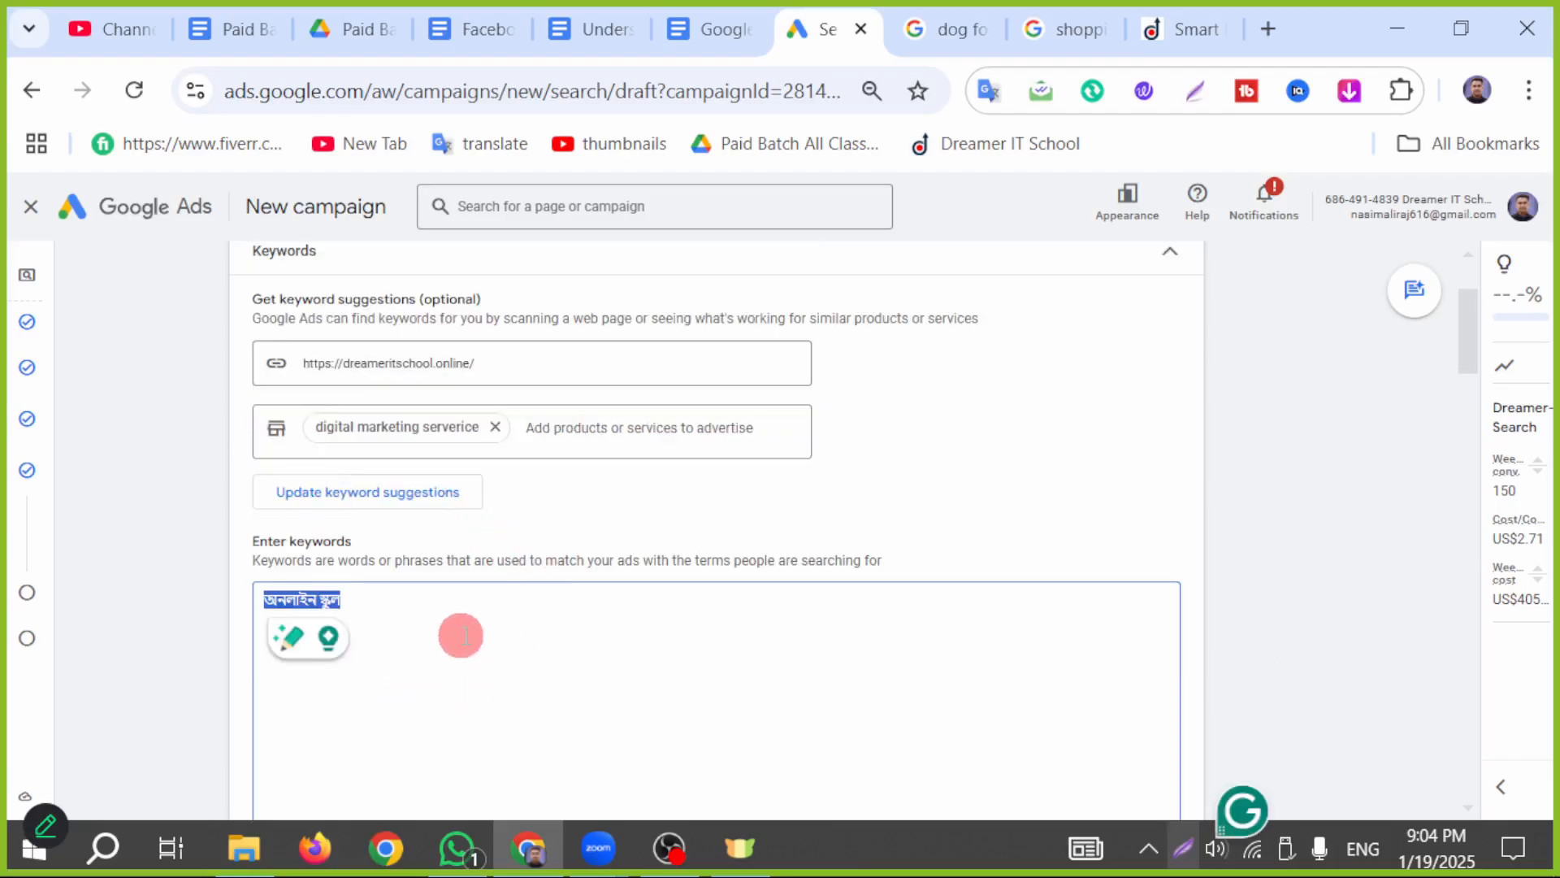
- Search Google in a new tab for "best digital marketing course in bangladesh" and look over the results
{"action": "left_click", "coordinate": [1268, 32]}
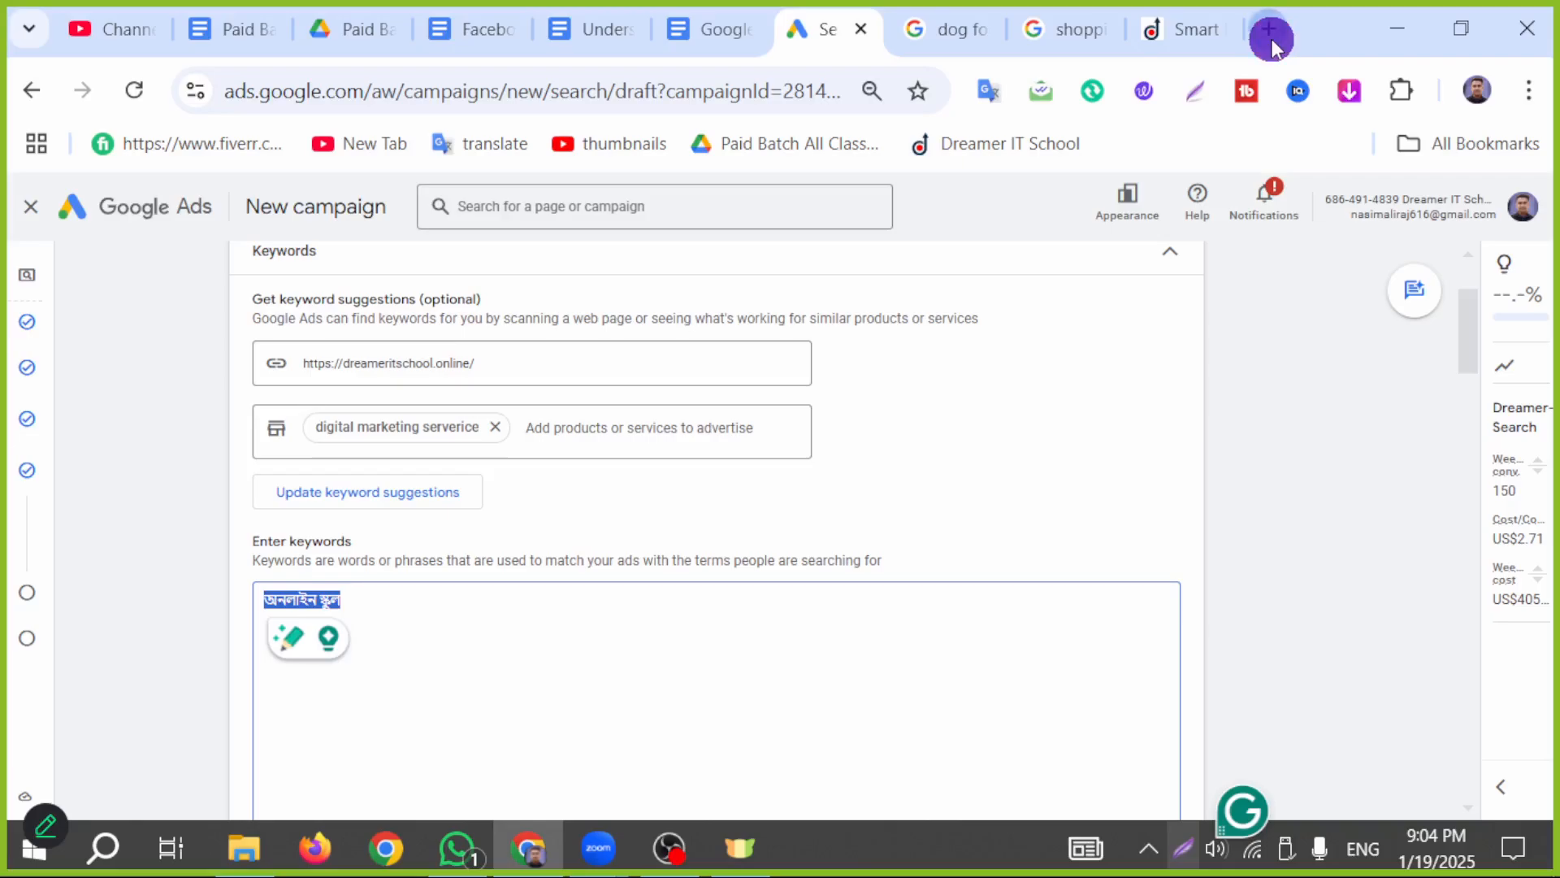
{"action": "type", "text": "best"}
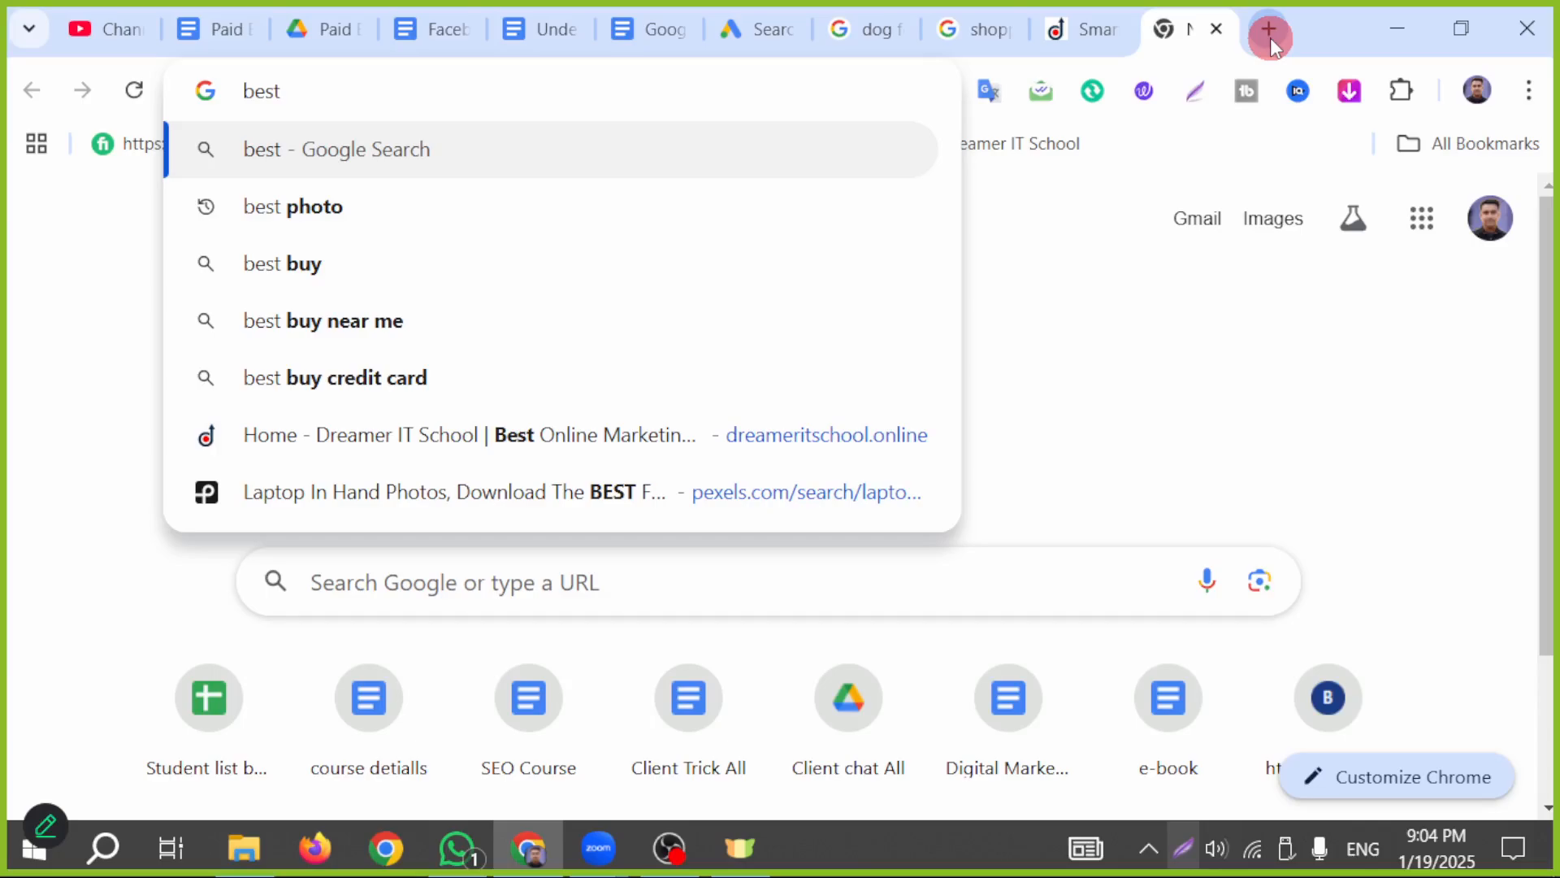
{"action": "type", "text": " digitla mar"}
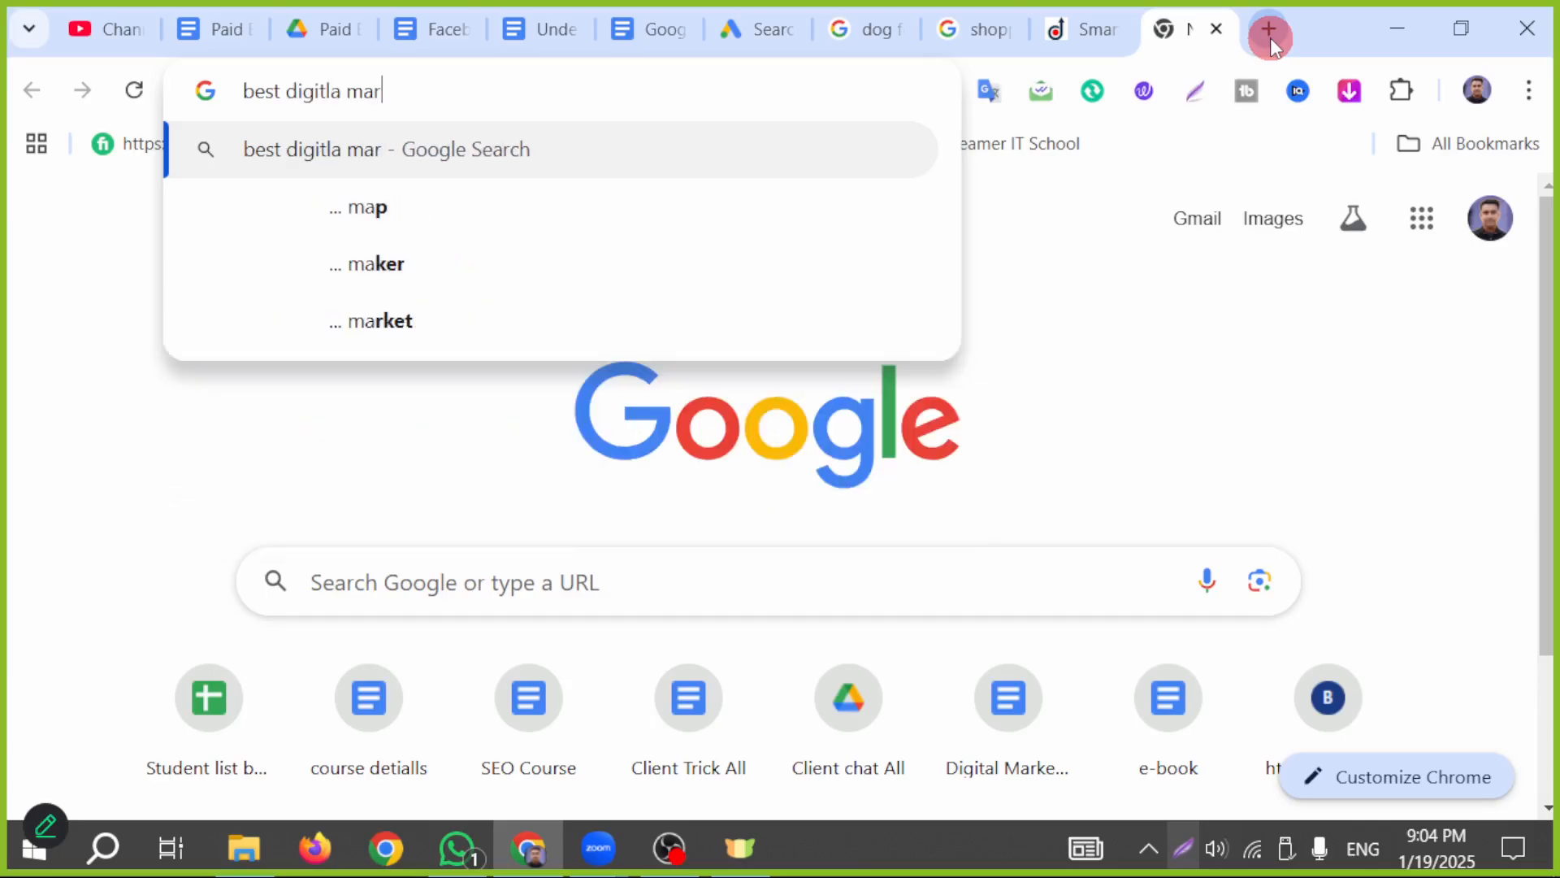
{"action": "key", "text": "BackSpace"}
{"action": "key", "text": "BackSpace"}
{"action": "key", "text": "BackSpace"}
{"action": "key", "text": "BackSpace"}
{"action": "key", "text": "BackSpace"}
{"action": "key", "text": "BackSpace"}
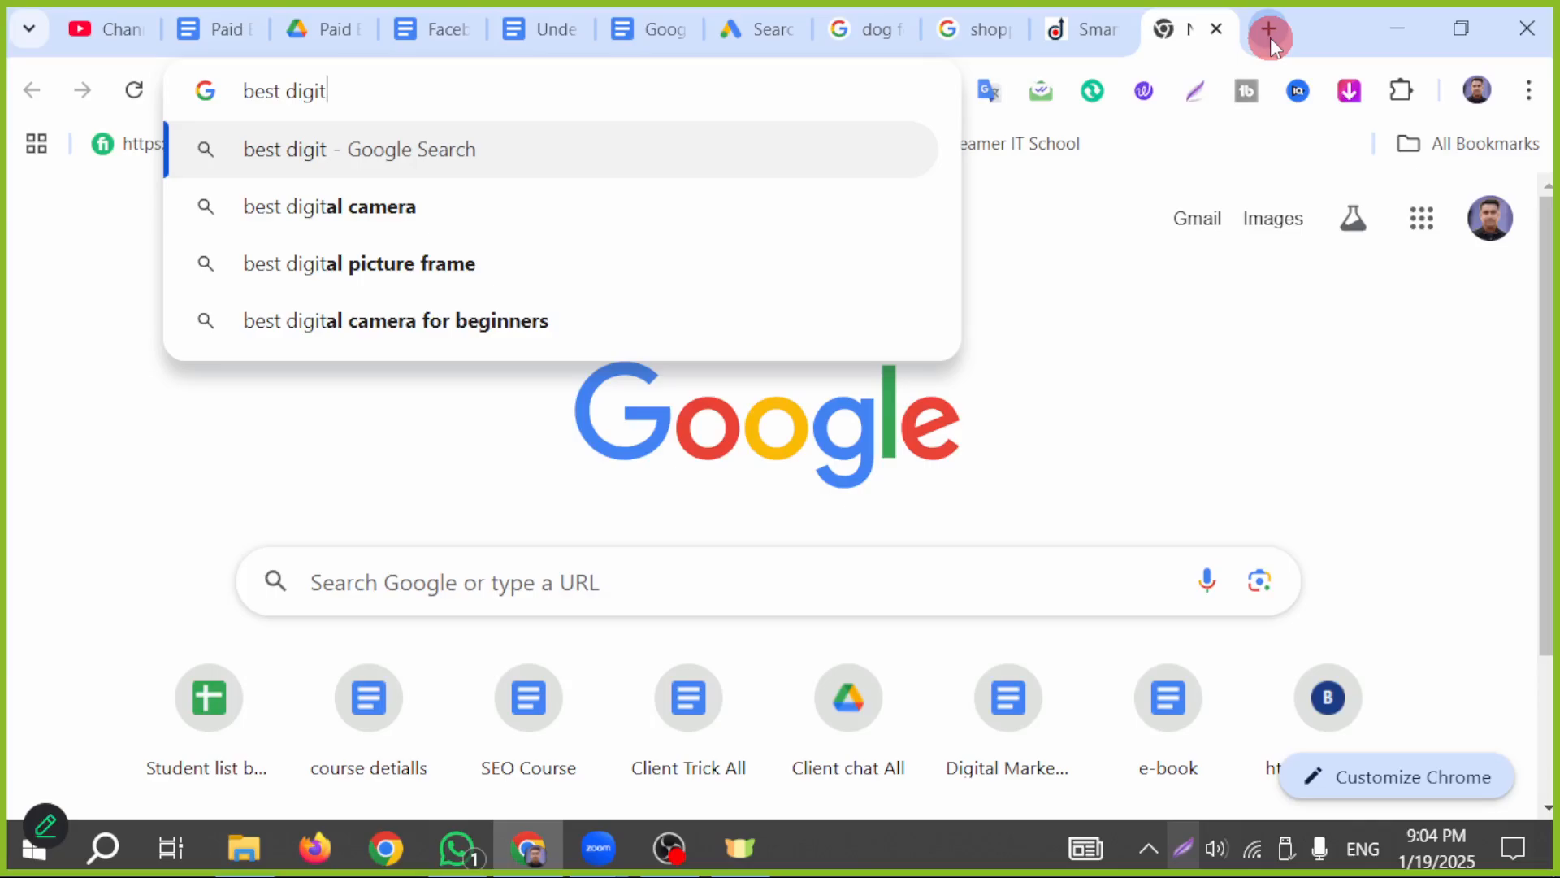
{"action": "type", "text": "al marketing "}
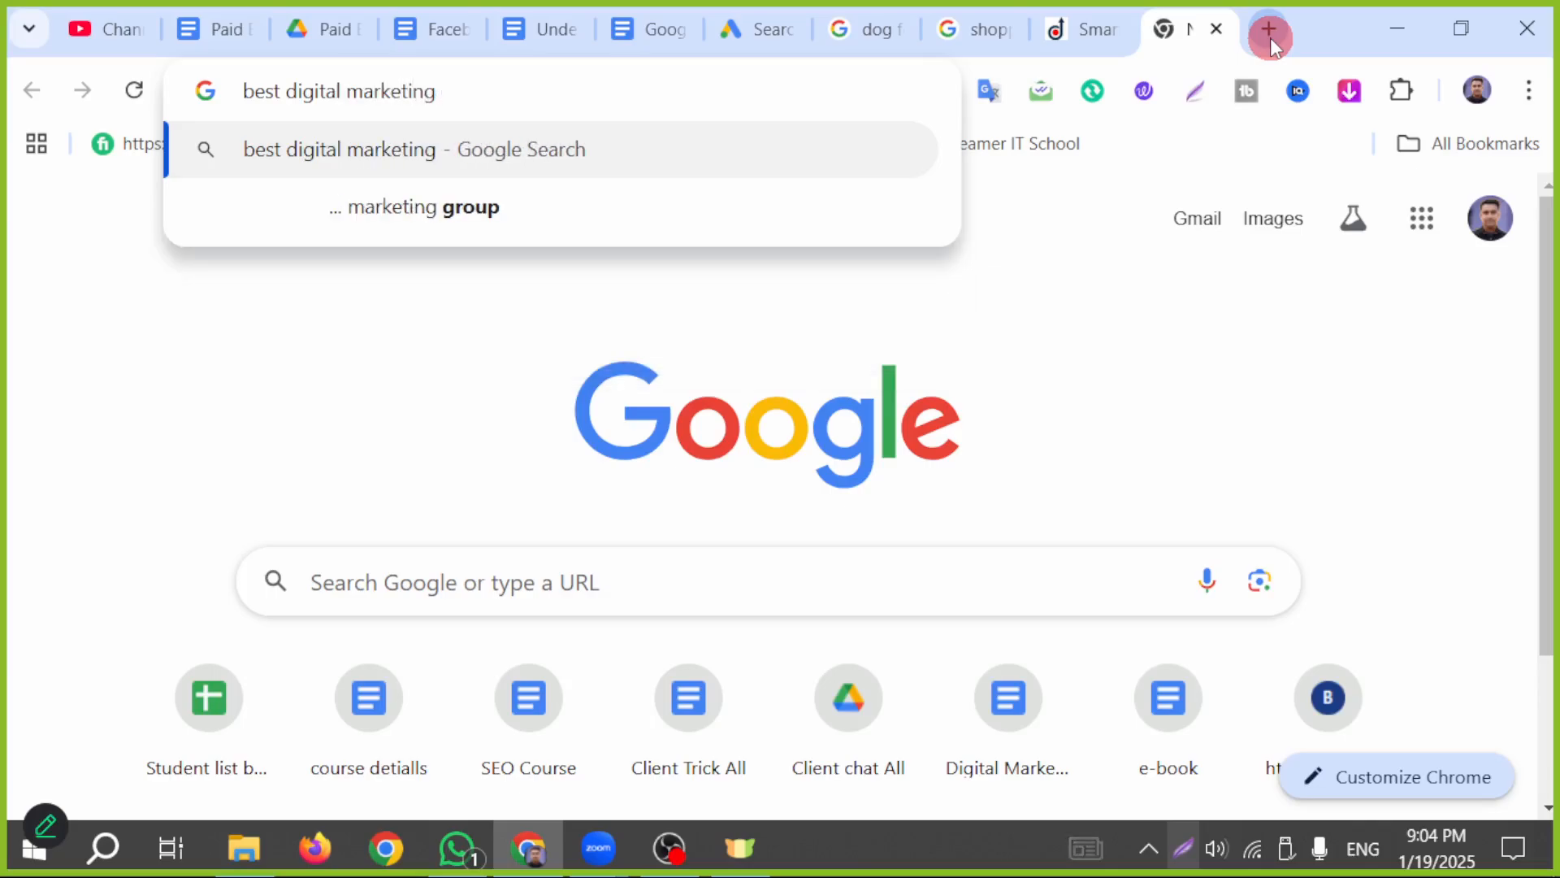
{"action": "type", "text": "course i"}
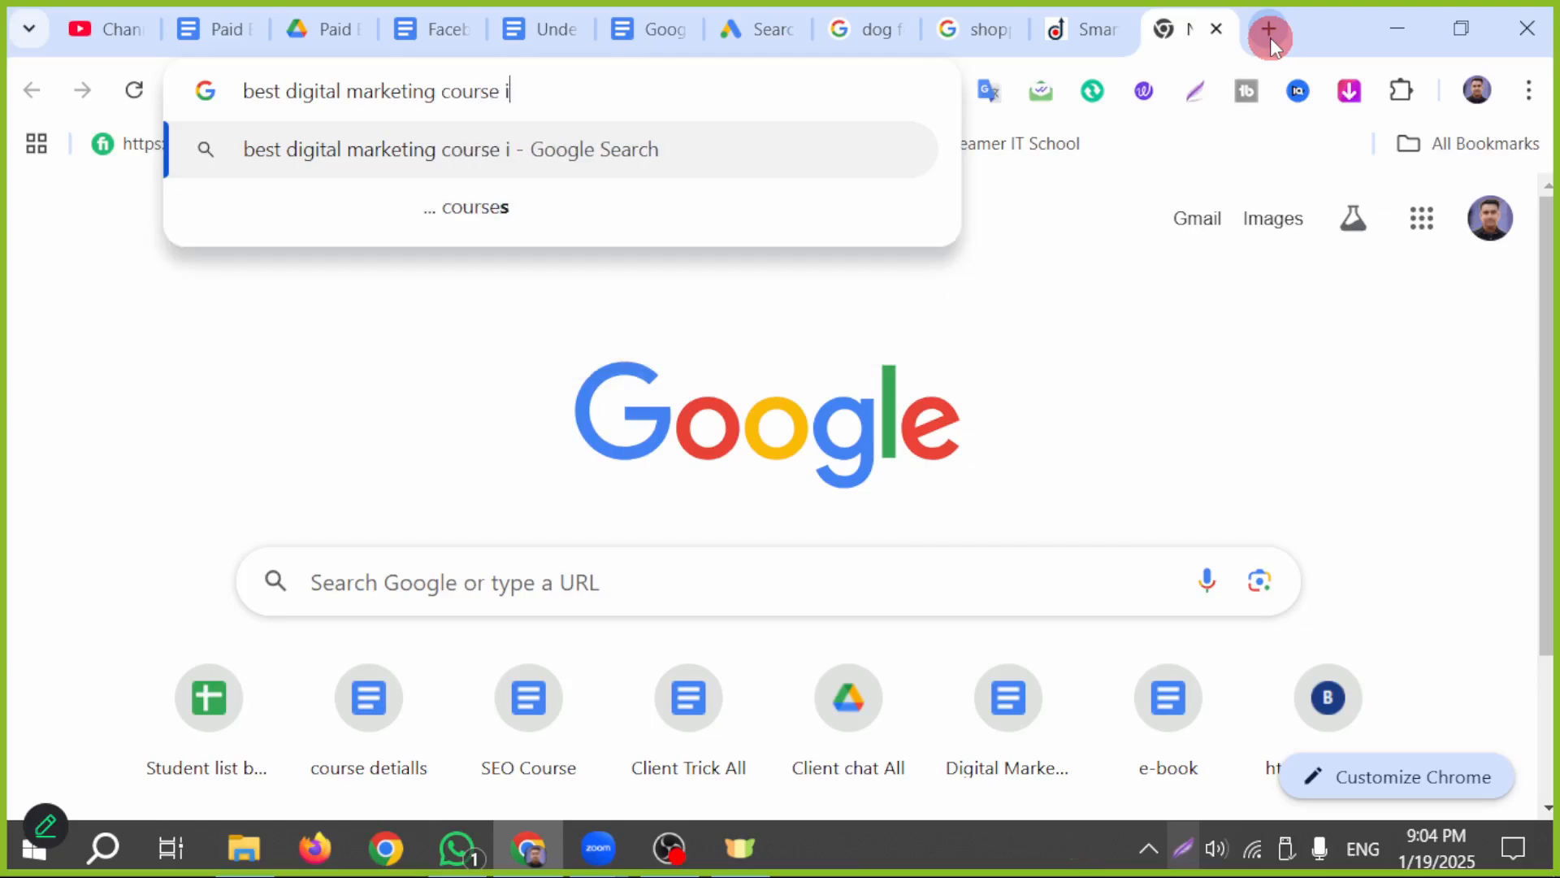
{"action": "type", "text": "n bangl"}
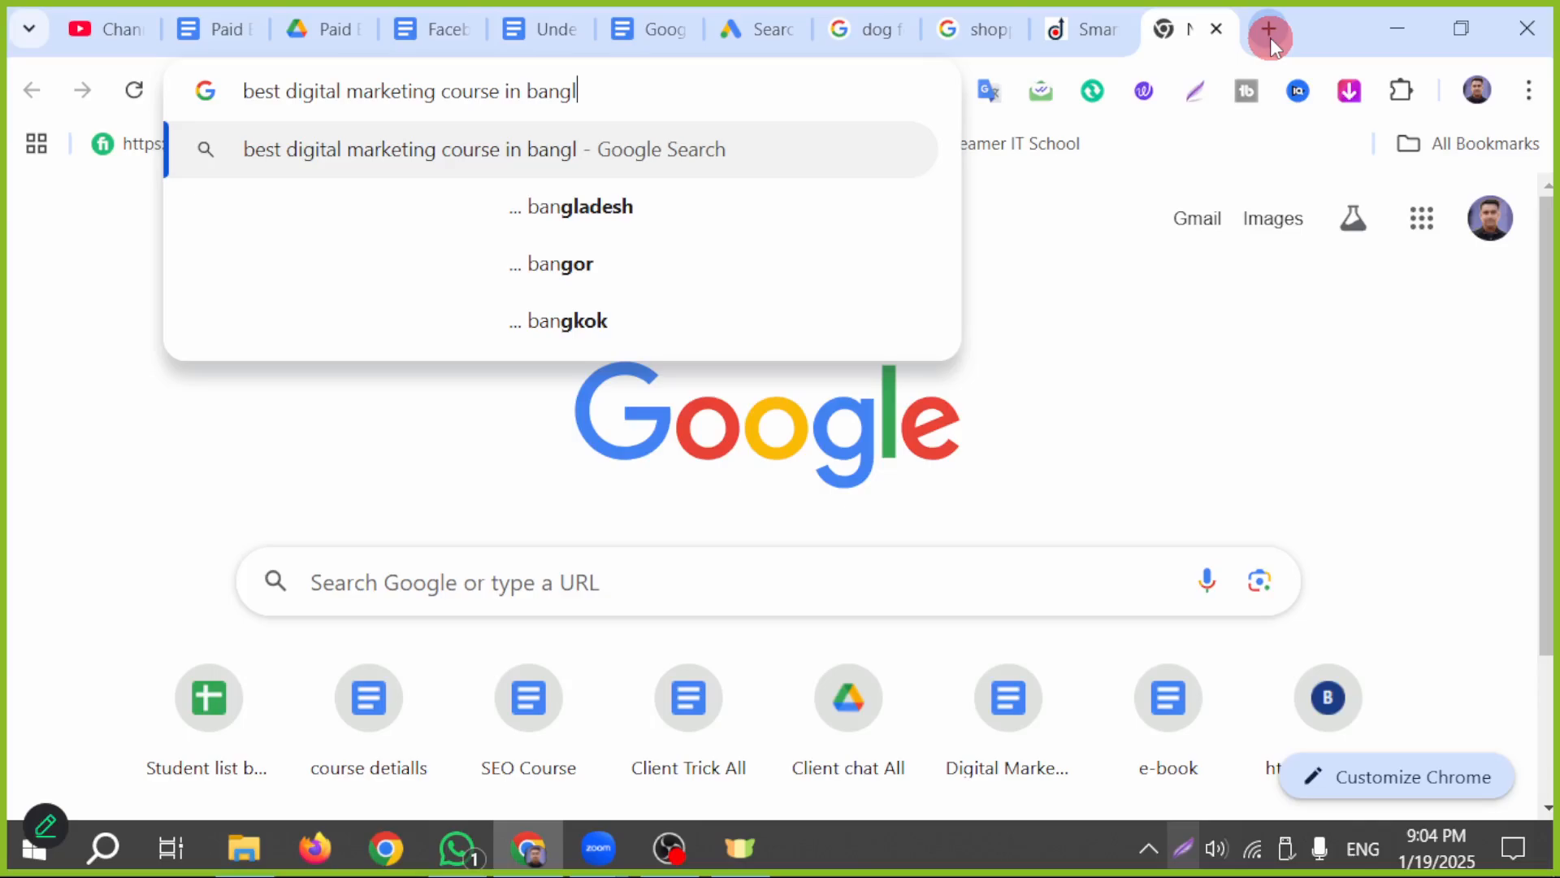
{"action": "left_click", "coordinate": [642, 213]}
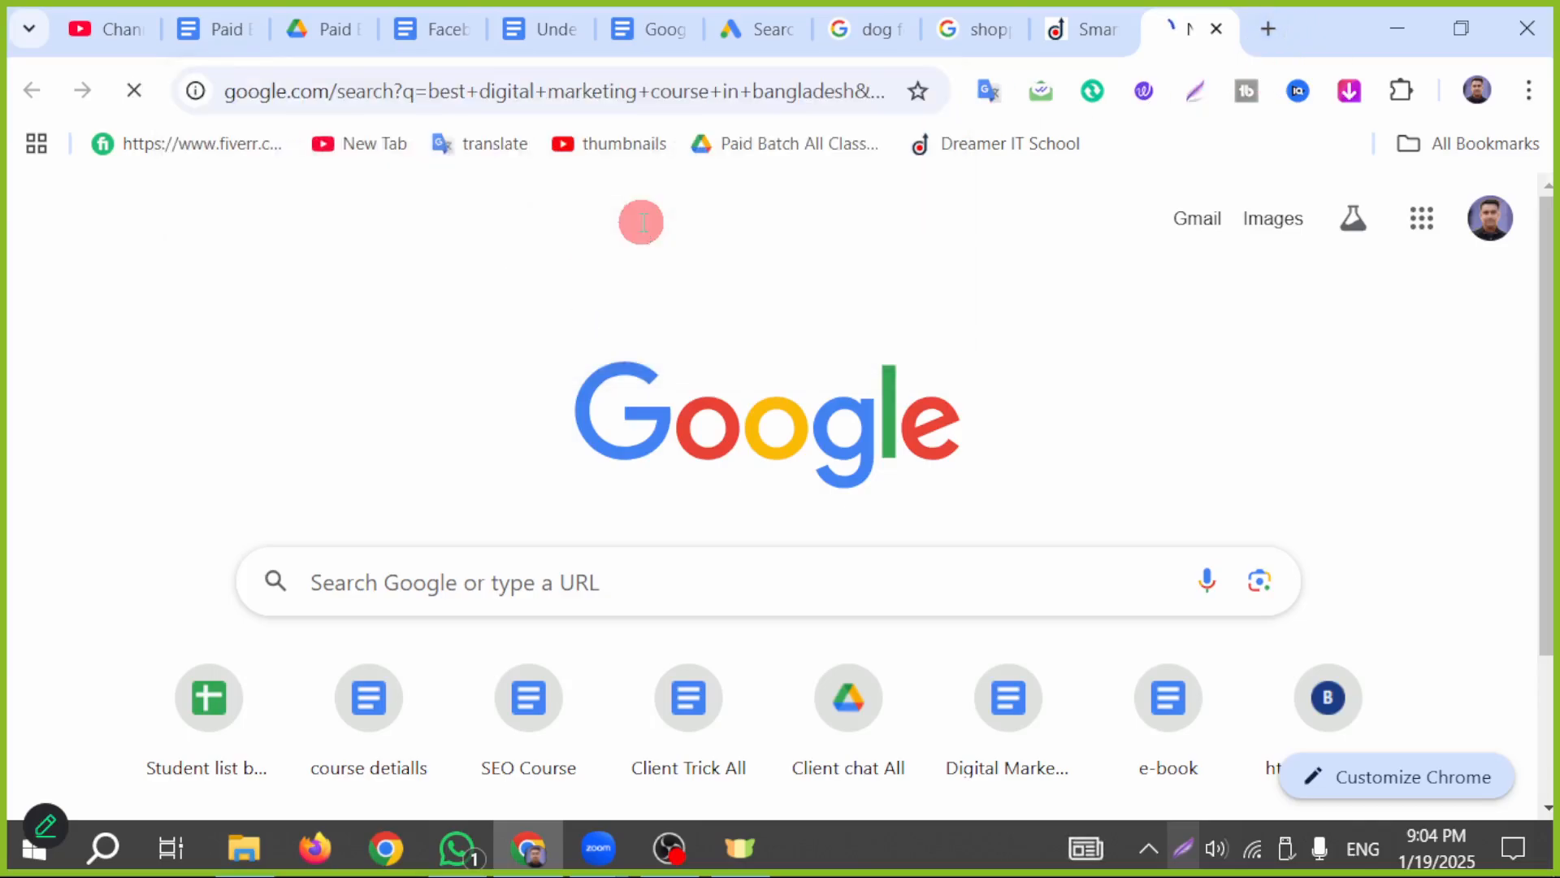
{"action": "scroll", "coordinate": [255, 473], "scroll_direction": "down", "scroll_amount": 10}
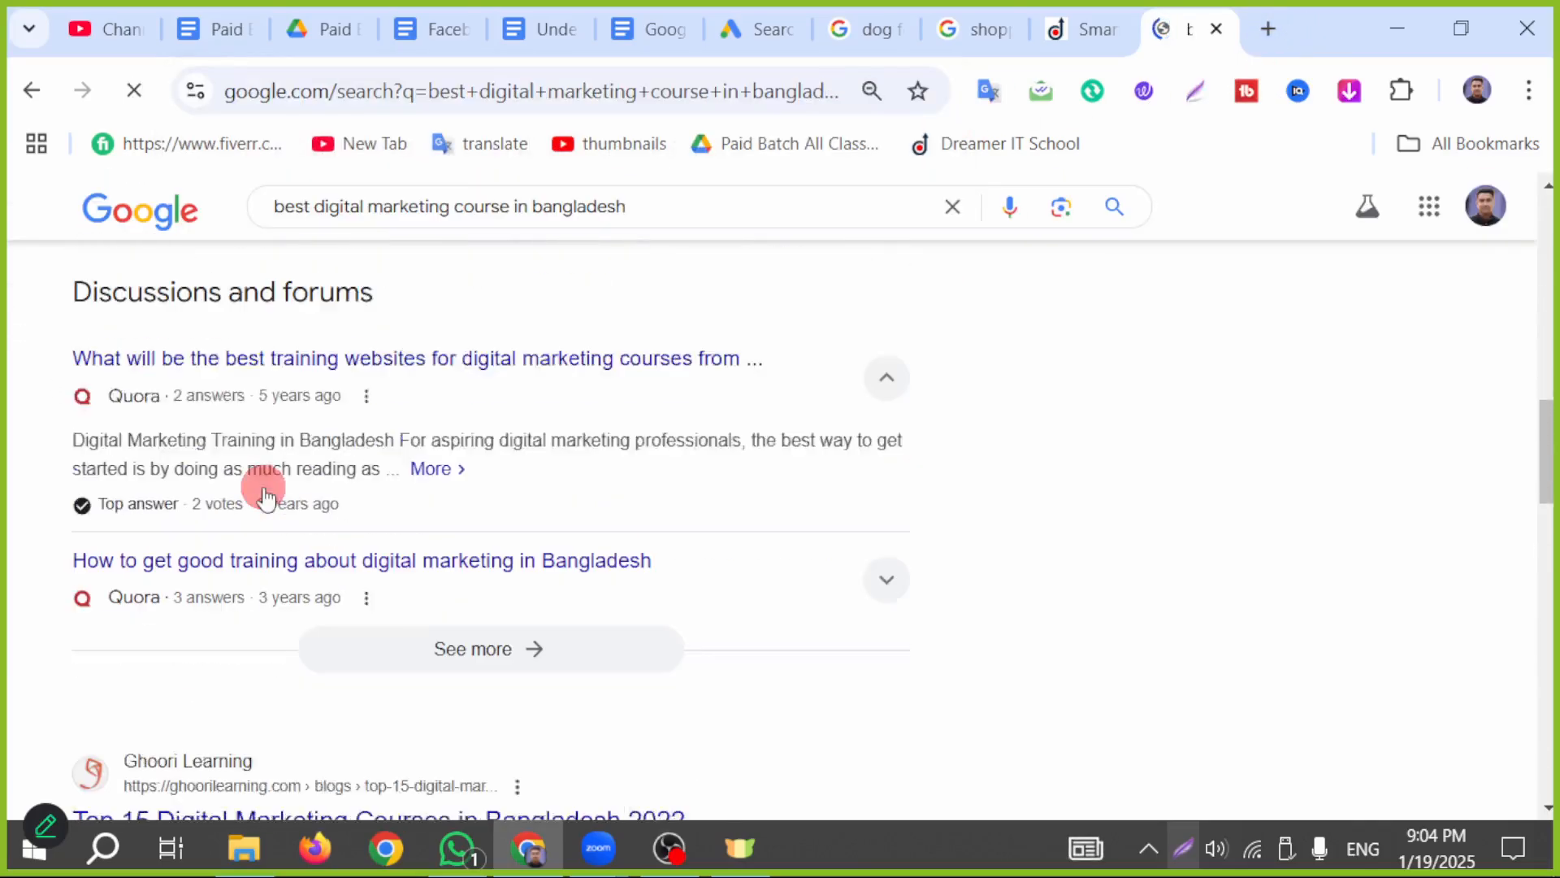
{"action": "scroll", "coordinate": [268, 503], "scroll_direction": "up", "scroll_amount": 4}
{"action": "scroll", "coordinate": [276, 520], "scroll_direction": "down", "scroll_amount": 15}
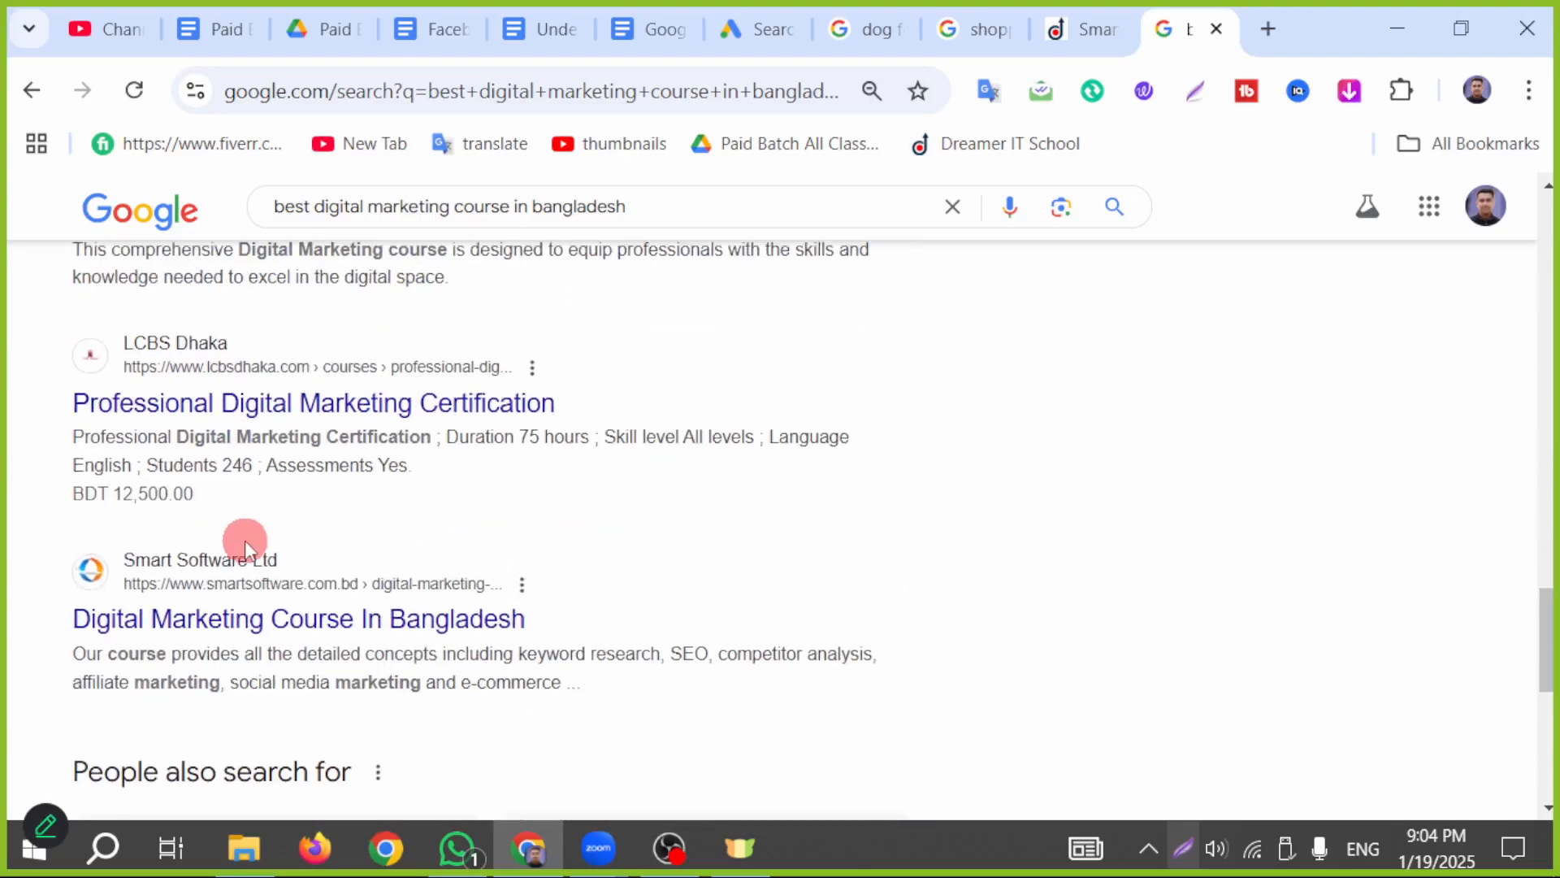
{"action": "scroll", "coordinate": [273, 555], "scroll_direction": "up", "scroll_amount": 15}
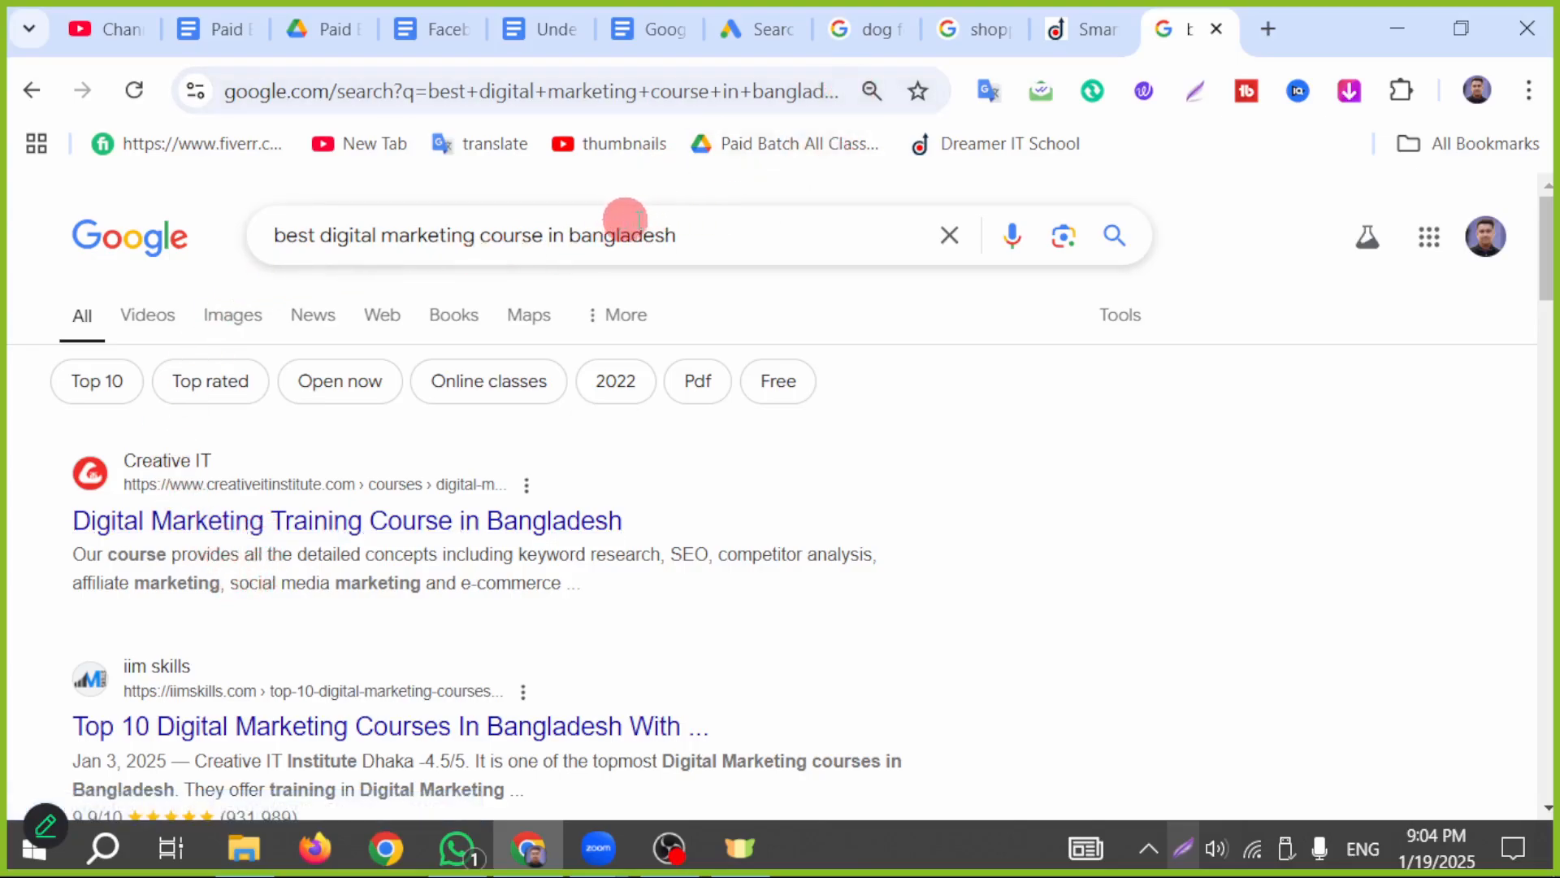
- Copy the Google search query and replace the keyword in the campaign draft with "best digital marketing course in bangladesh"
{"action": "left_click_drag", "start_coordinate": [732, 243], "coordinate": [244, 286]}
{"action": "key", "text": "ctrl+c"}
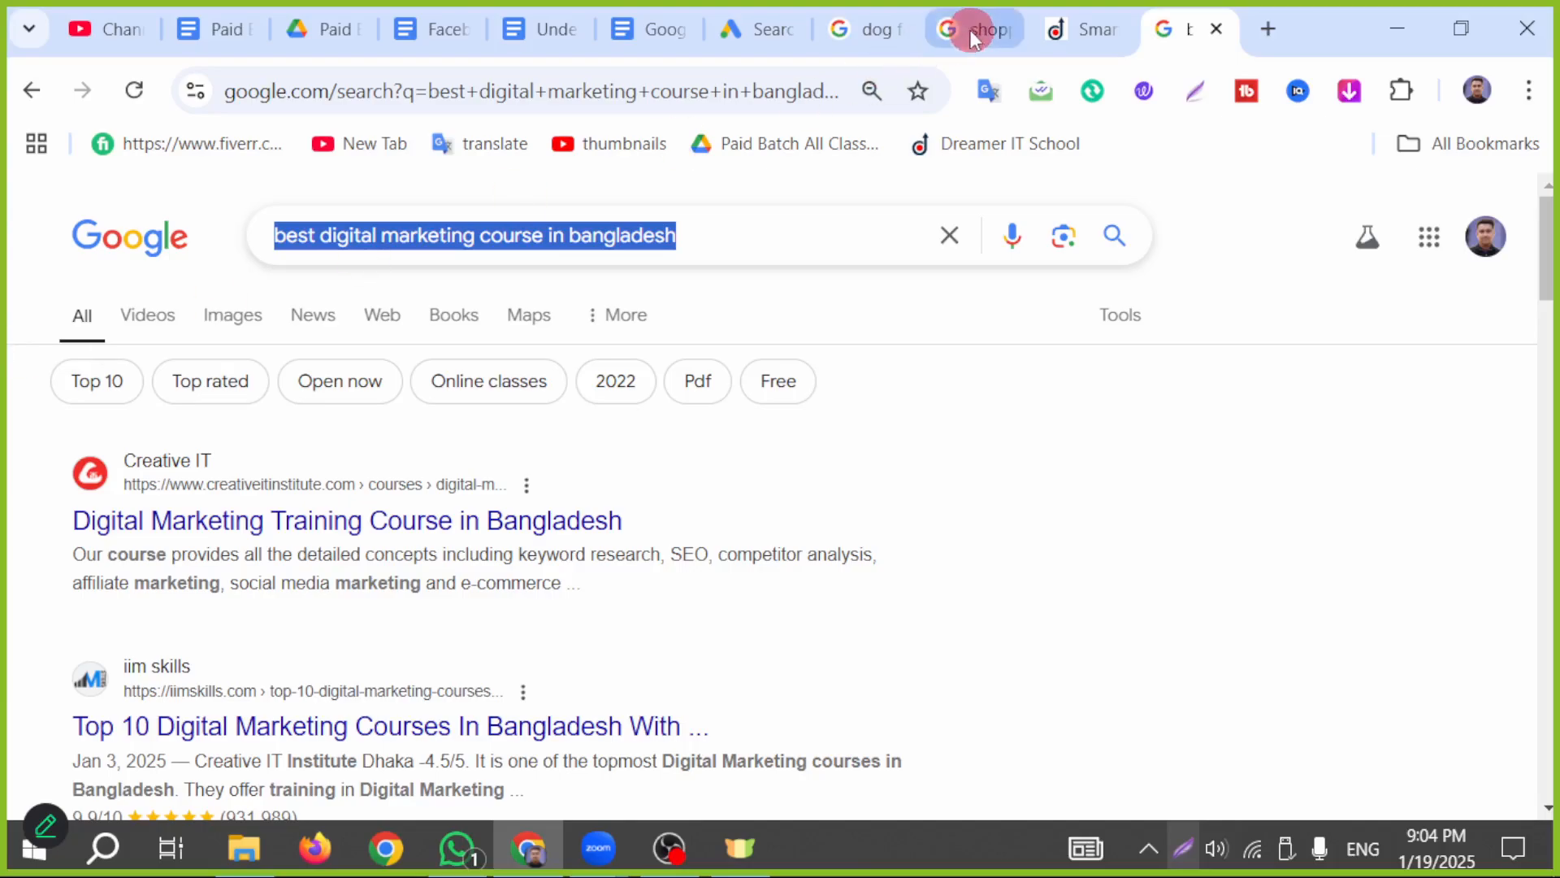
{"action": "left_click", "coordinate": [772, 29]}
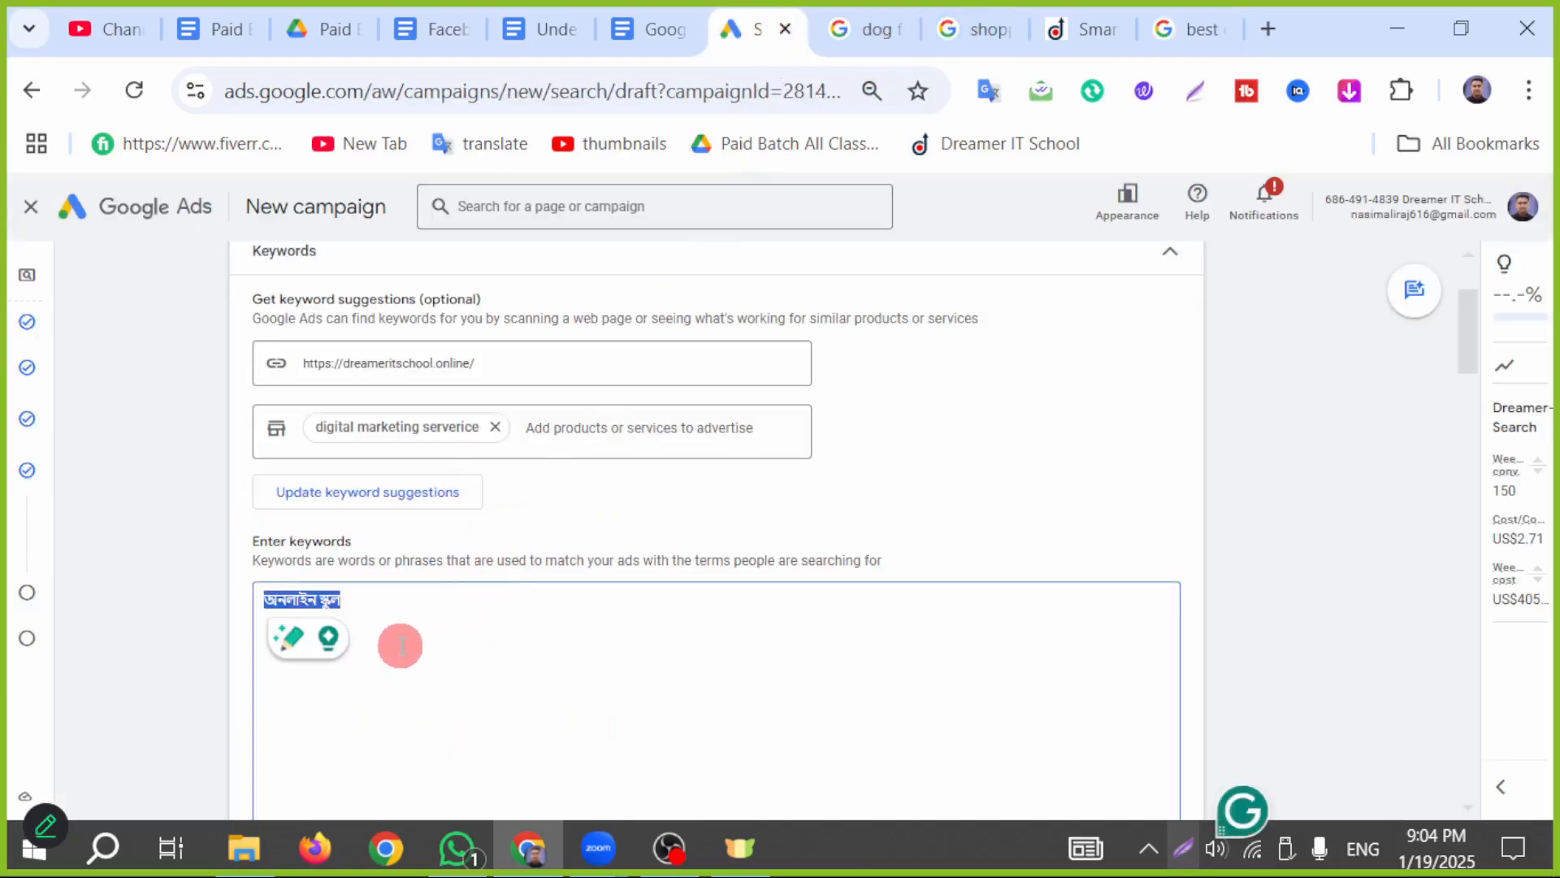
{"action": "key", "text": "ctrl+v"}
{"action": "scroll", "coordinate": [536, 528], "scroll_direction": "down", "scroll_amount": 2}
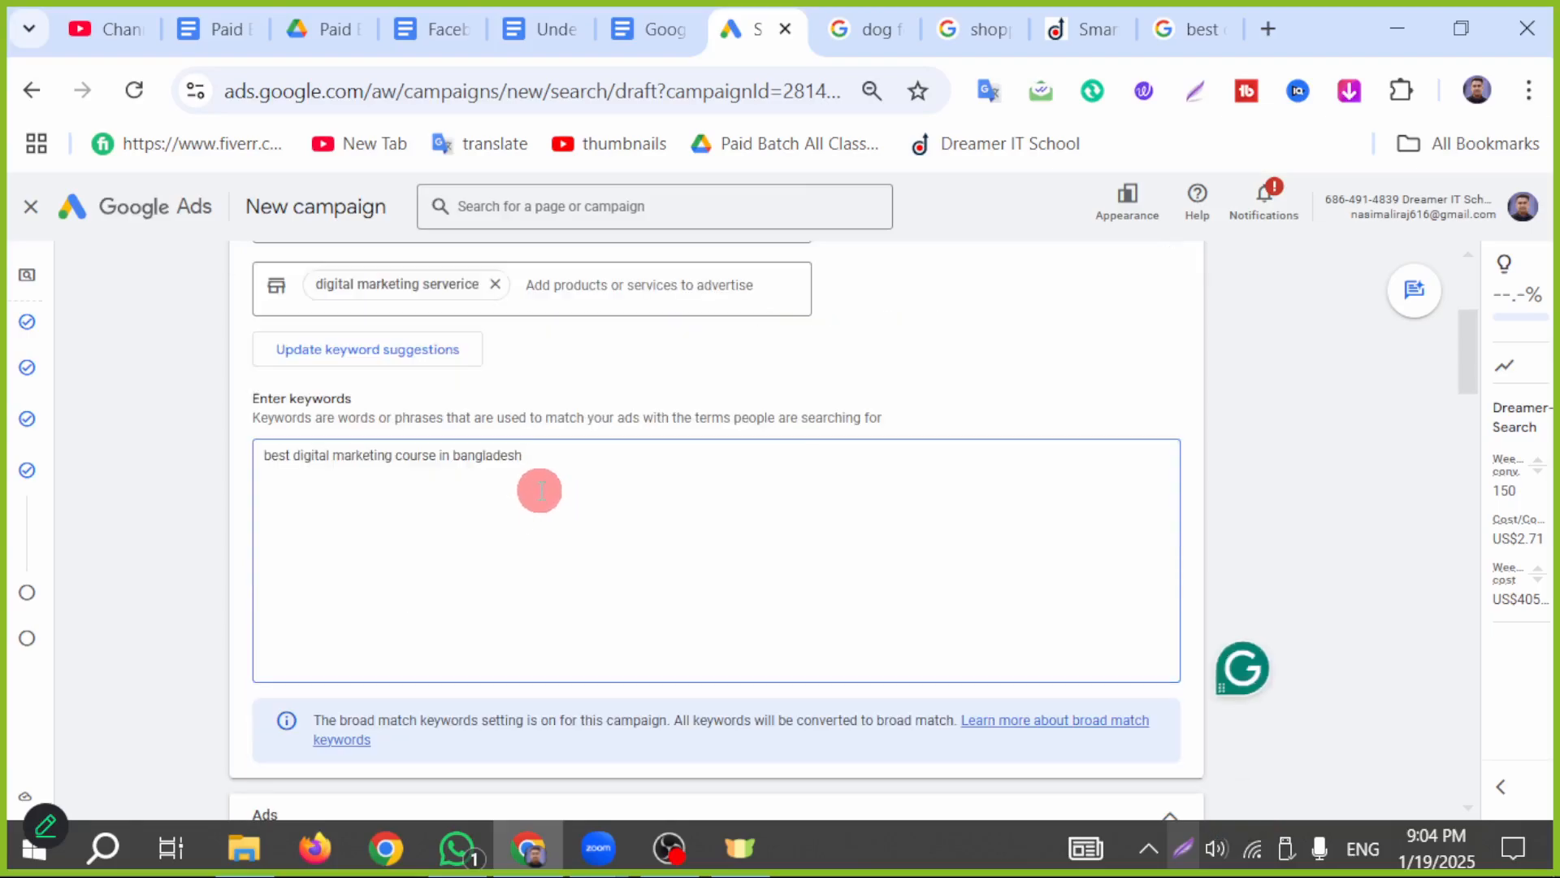
{"action": "scroll", "coordinate": [550, 477], "scroll_direction": "down", "scroll_amount": 2}
{"action": "scroll", "coordinate": [550, 436], "scroll_direction": "up", "scroll_amount": 2}
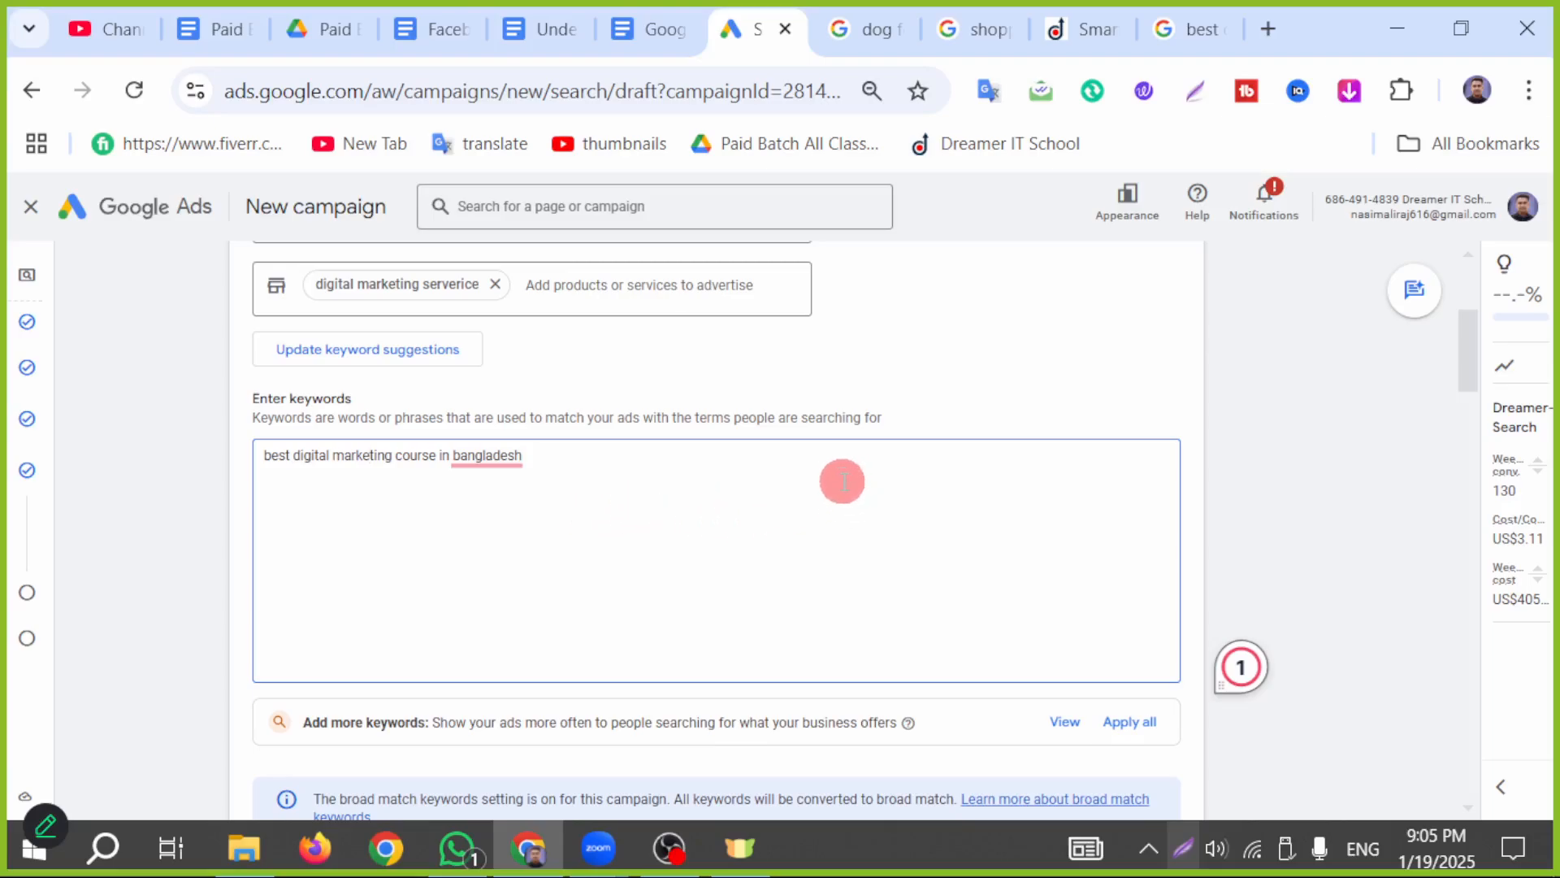
- Apply all of the additional keyword recommendations to the ad group's keyword list
{"action": "left_click", "coordinate": [1115, 721]}
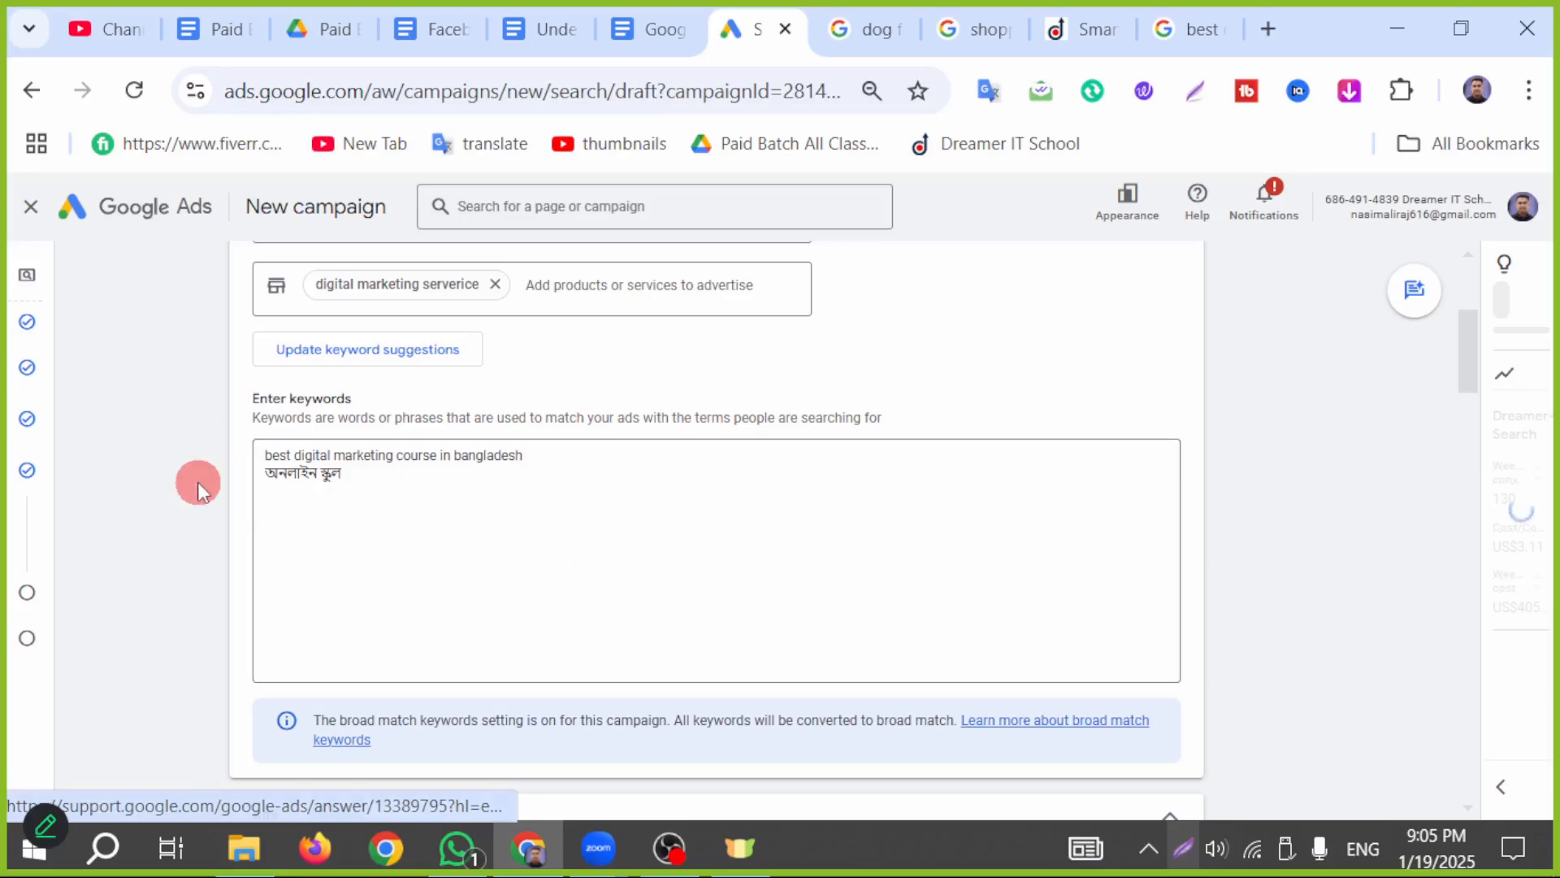
{"action": "scroll", "coordinate": [383, 488], "scroll_direction": "down", "scroll_amount": 2}
{"action": "scroll", "coordinate": [403, 504], "scroll_direction": "up", "scroll_amount": 4}
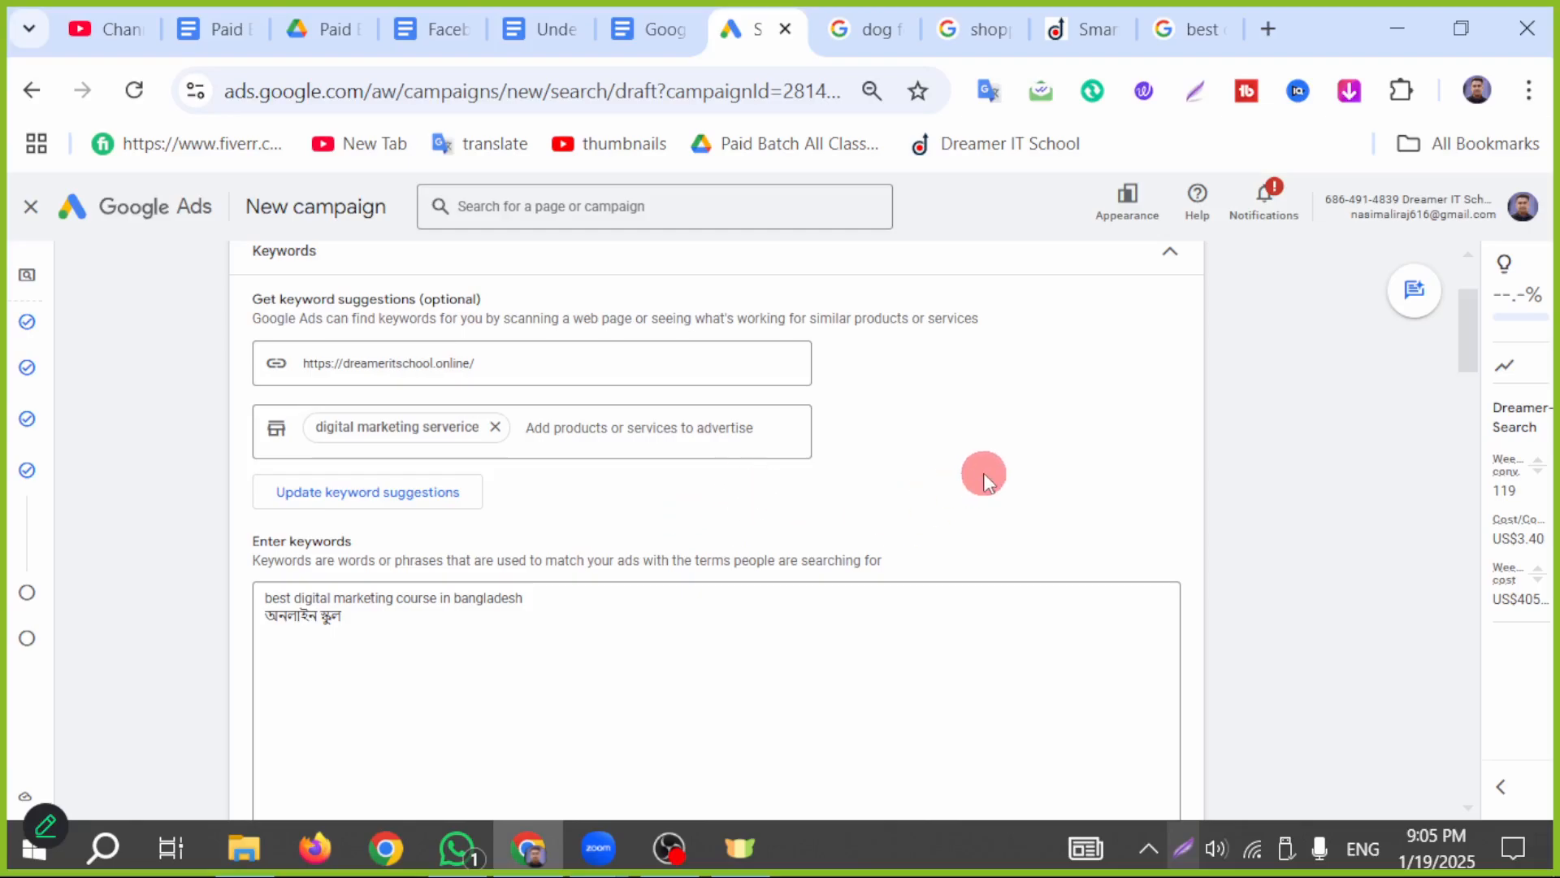
{"action": "left_click", "coordinate": [1416, 295]}
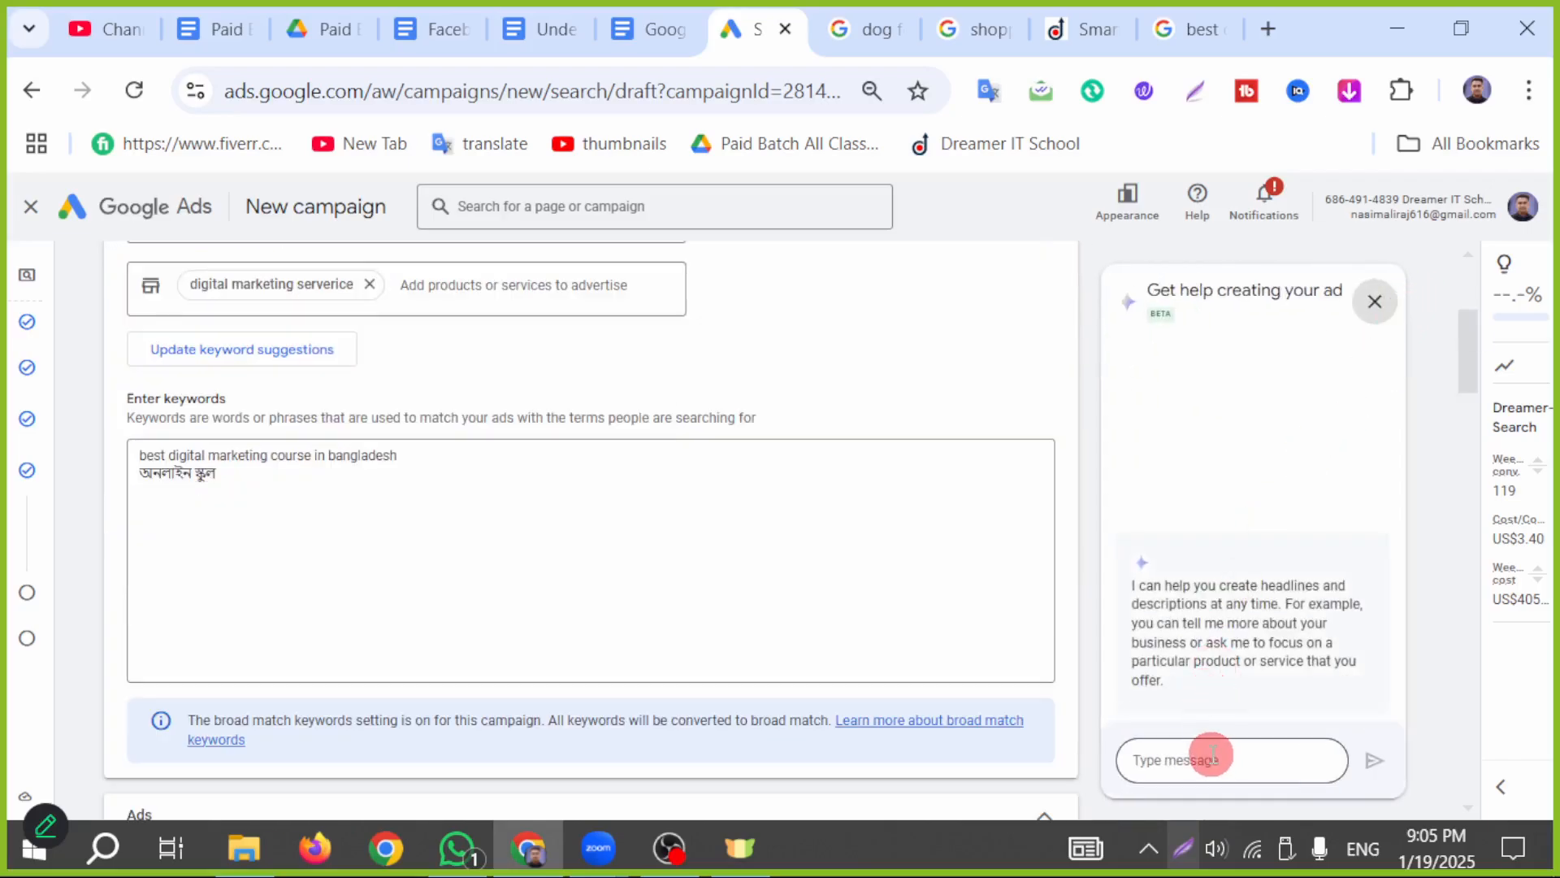
{"action": "left_click", "coordinate": [1231, 739]}
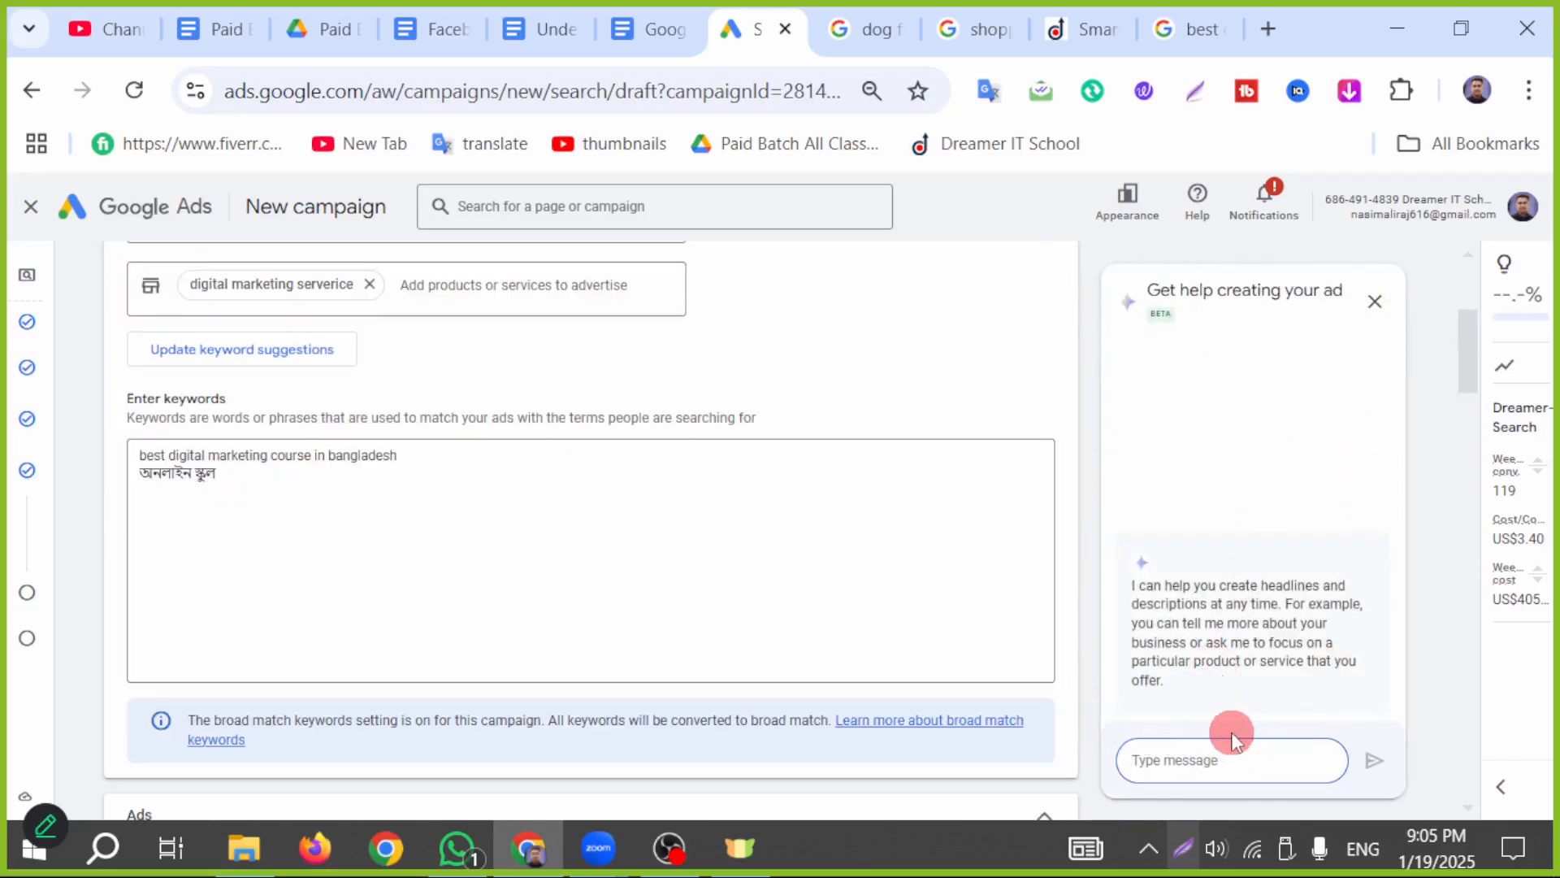
{"action": "scroll", "coordinate": [697, 555], "scroll_direction": "up", "scroll_amount": 2}
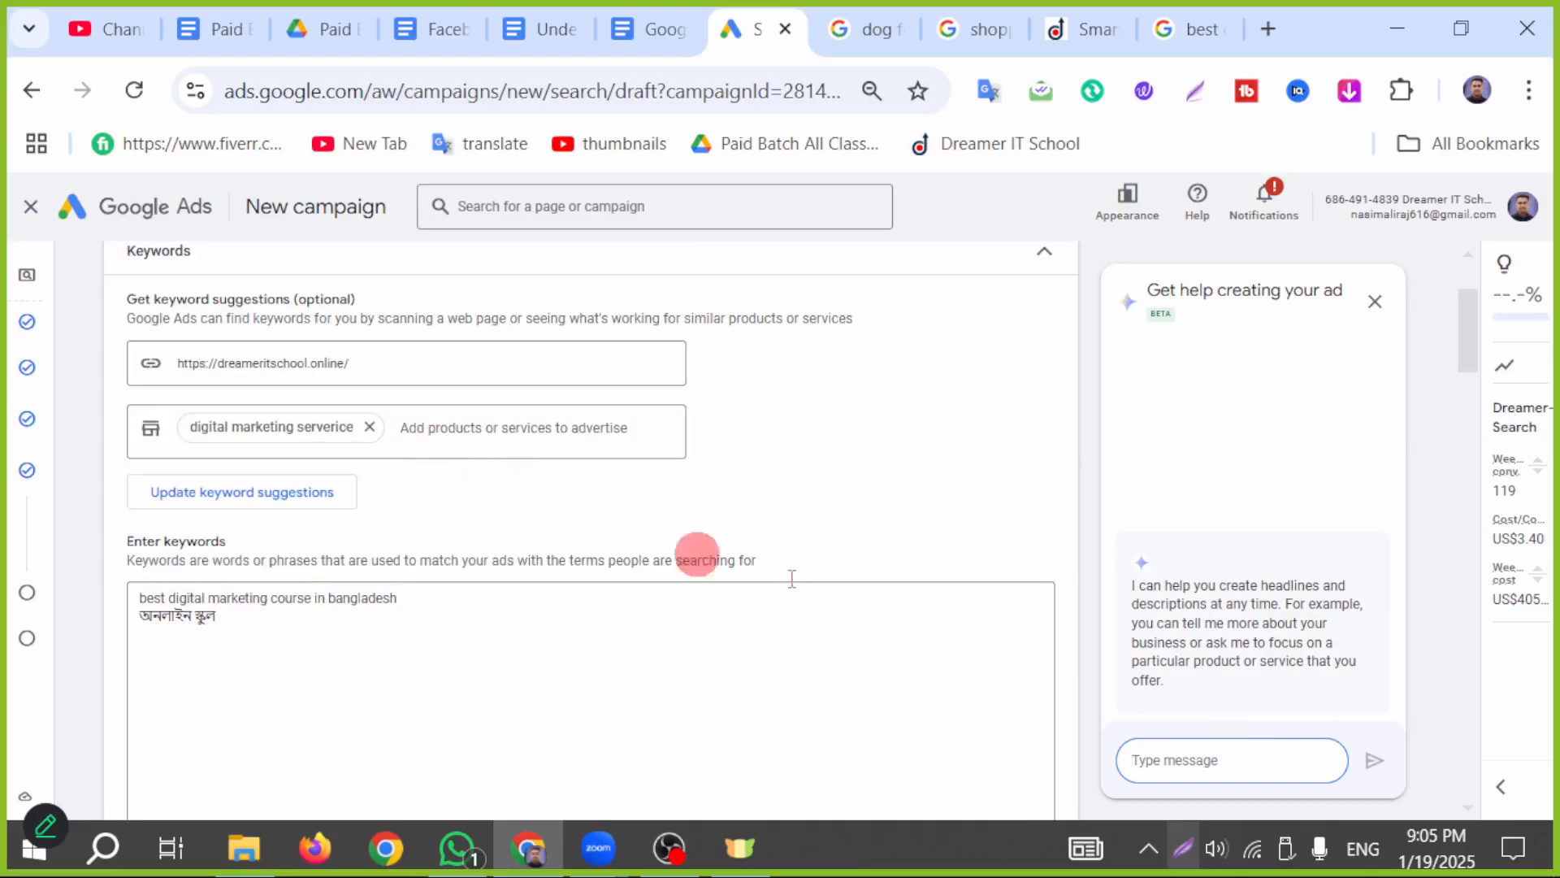
{"action": "scroll", "coordinate": [697, 533], "scroll_direction": "up", "scroll_amount": 2}
{"action": "left_click_drag", "start_coordinate": [386, 536], "coordinate": [115, 540]}
{"action": "key", "text": "ctrl+c"}
{"action": "scroll", "coordinate": [1251, 691], "scroll_direction": "down", "scroll_amount": 4}
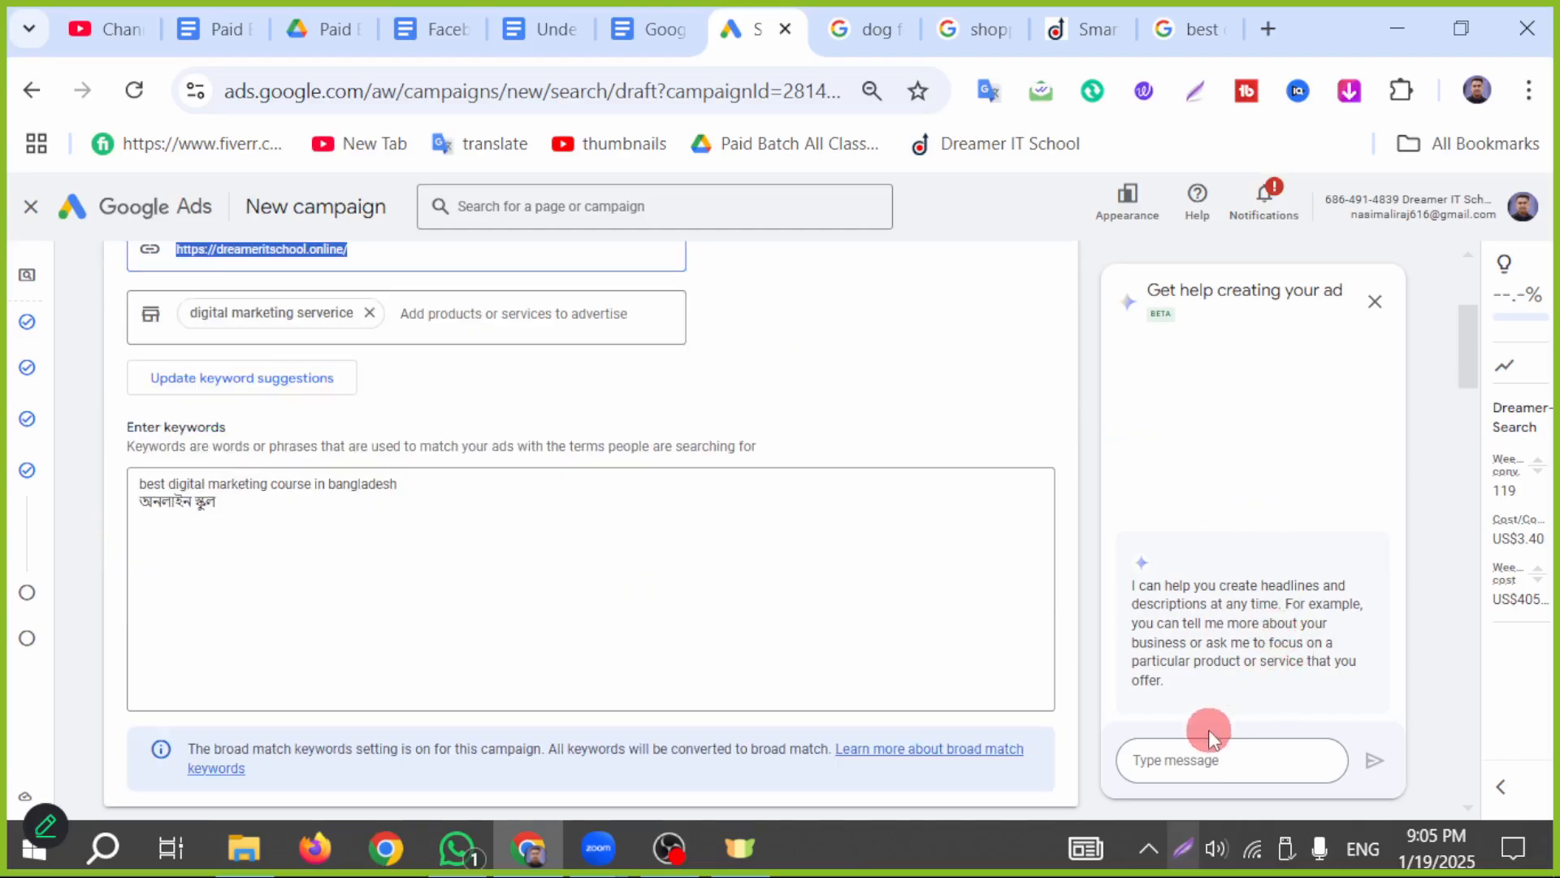
{"action": "left_click", "coordinate": [1184, 755]}
{"action": "key", "text": "ctrl+v"}
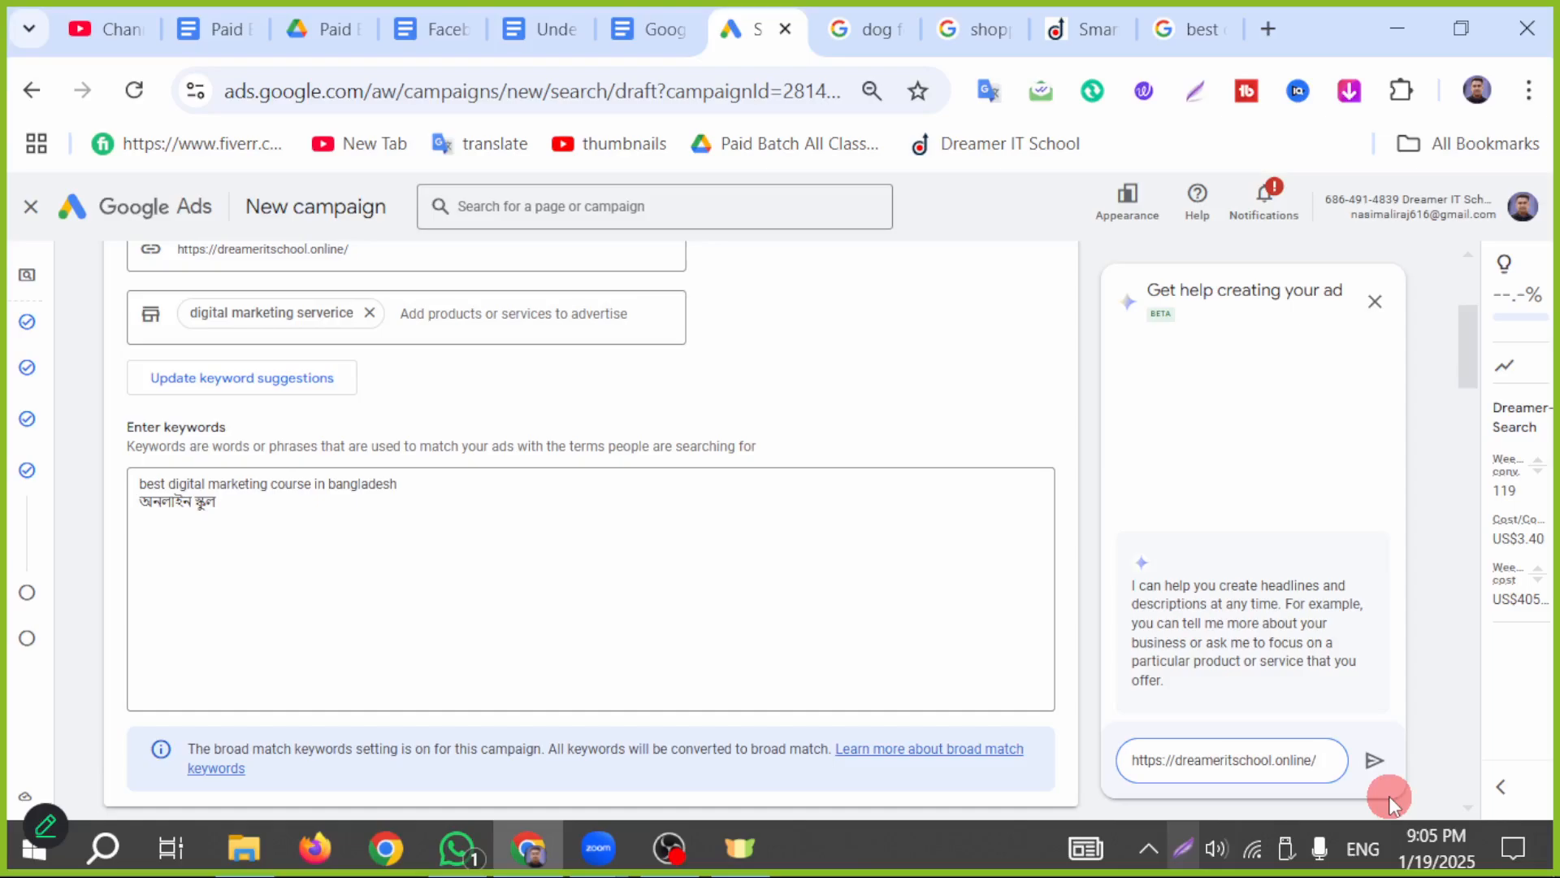
{"action": "key", "text": "Return"}
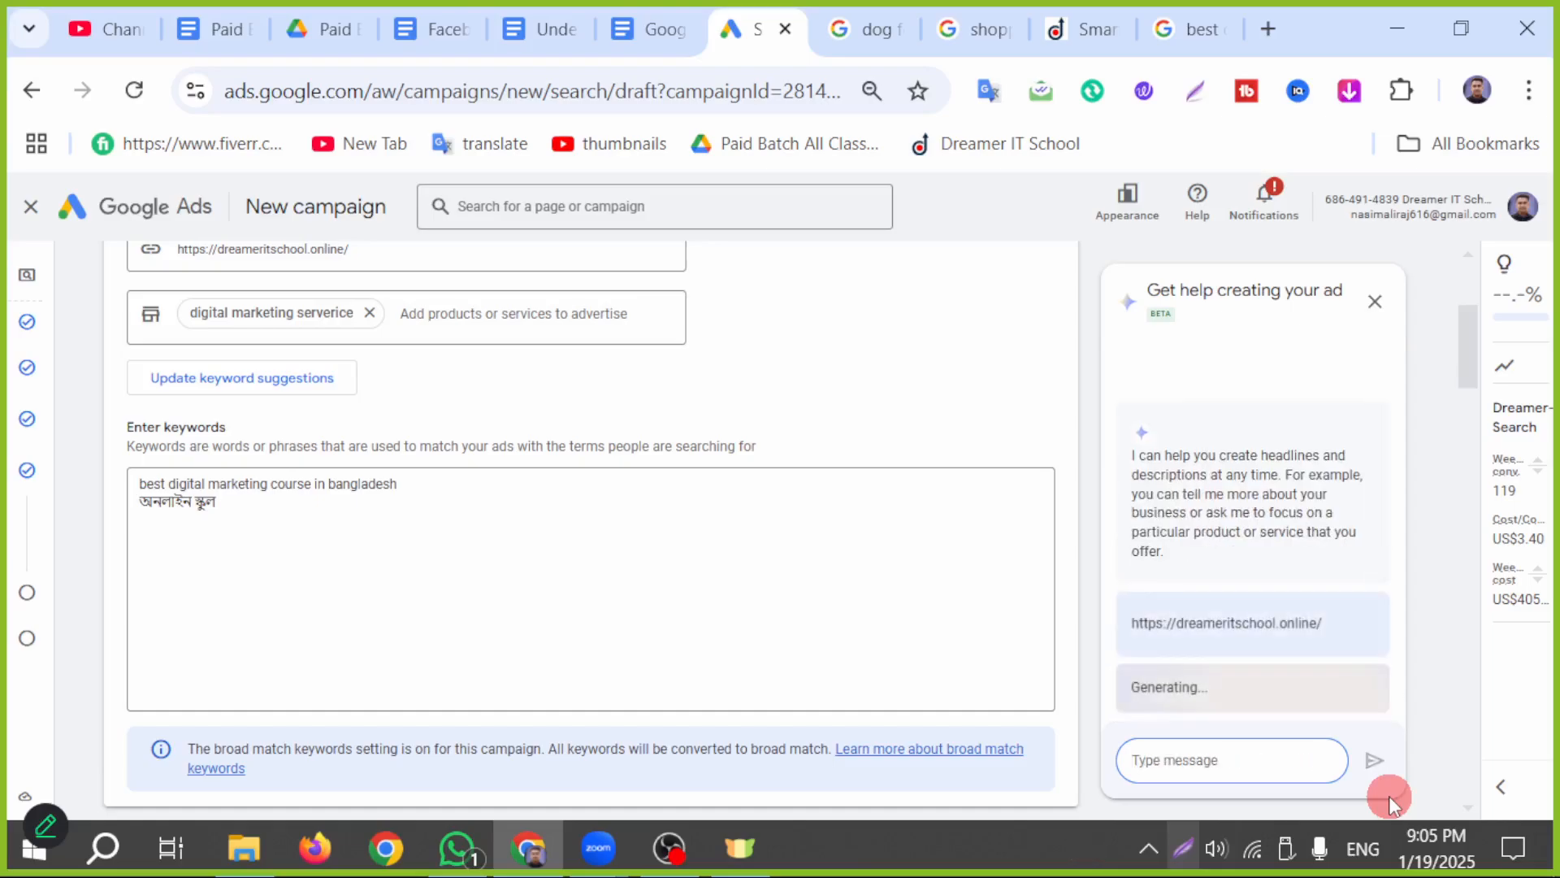
- Read the assistant's reply and look over the Ads section's final URL, display path, calls and preview
{"action": "scroll", "coordinate": [1290, 511], "scroll_direction": "down", "scroll_amount": 4}
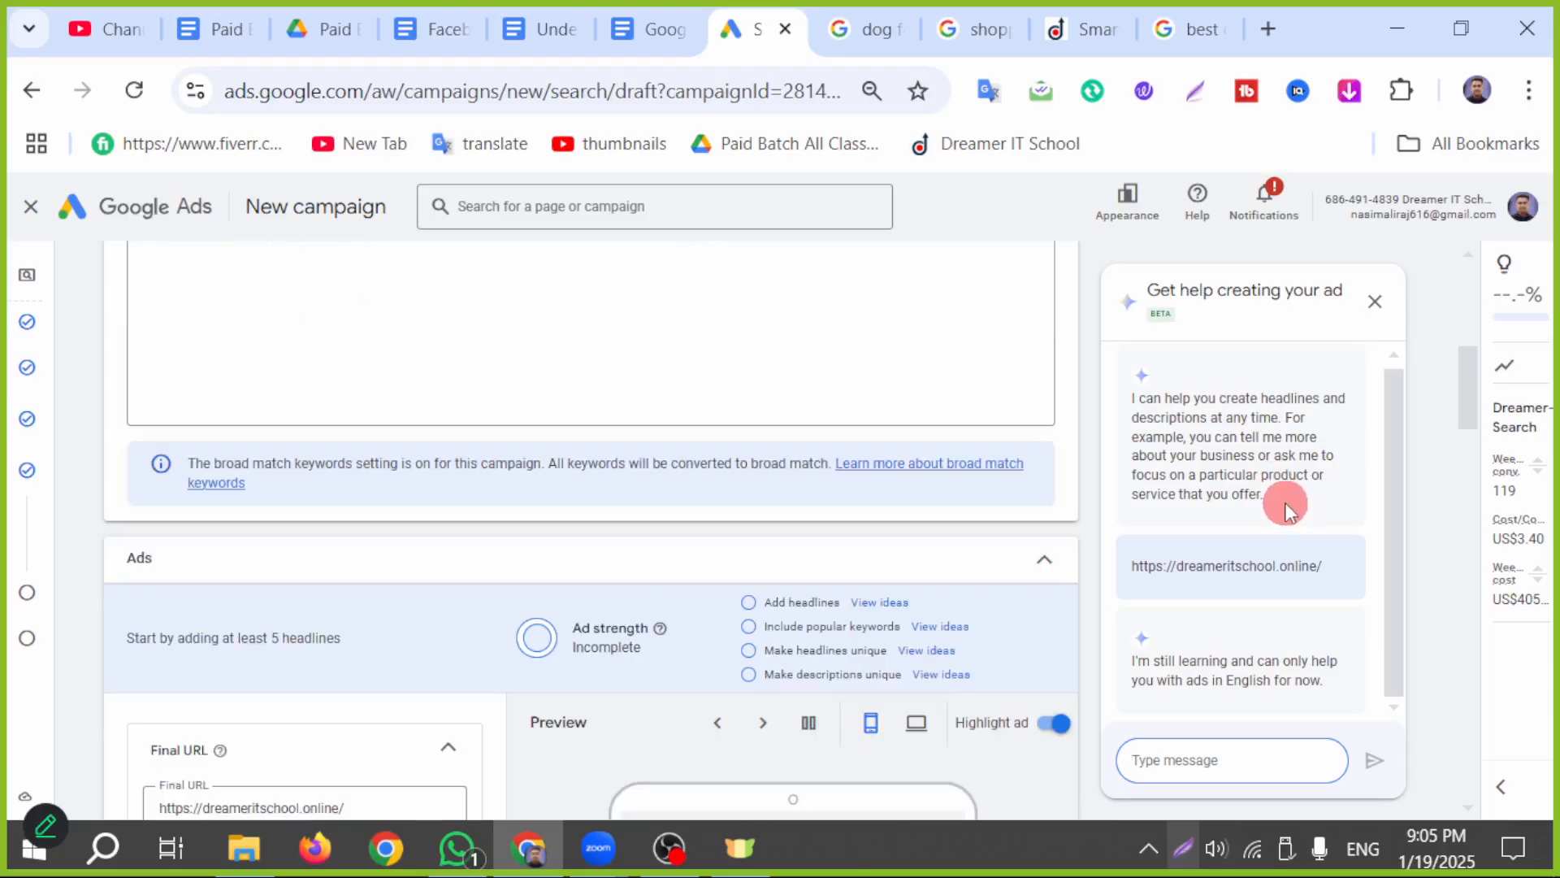
{"action": "scroll", "coordinate": [1275, 509], "scroll_direction": "down", "scroll_amount": 2}
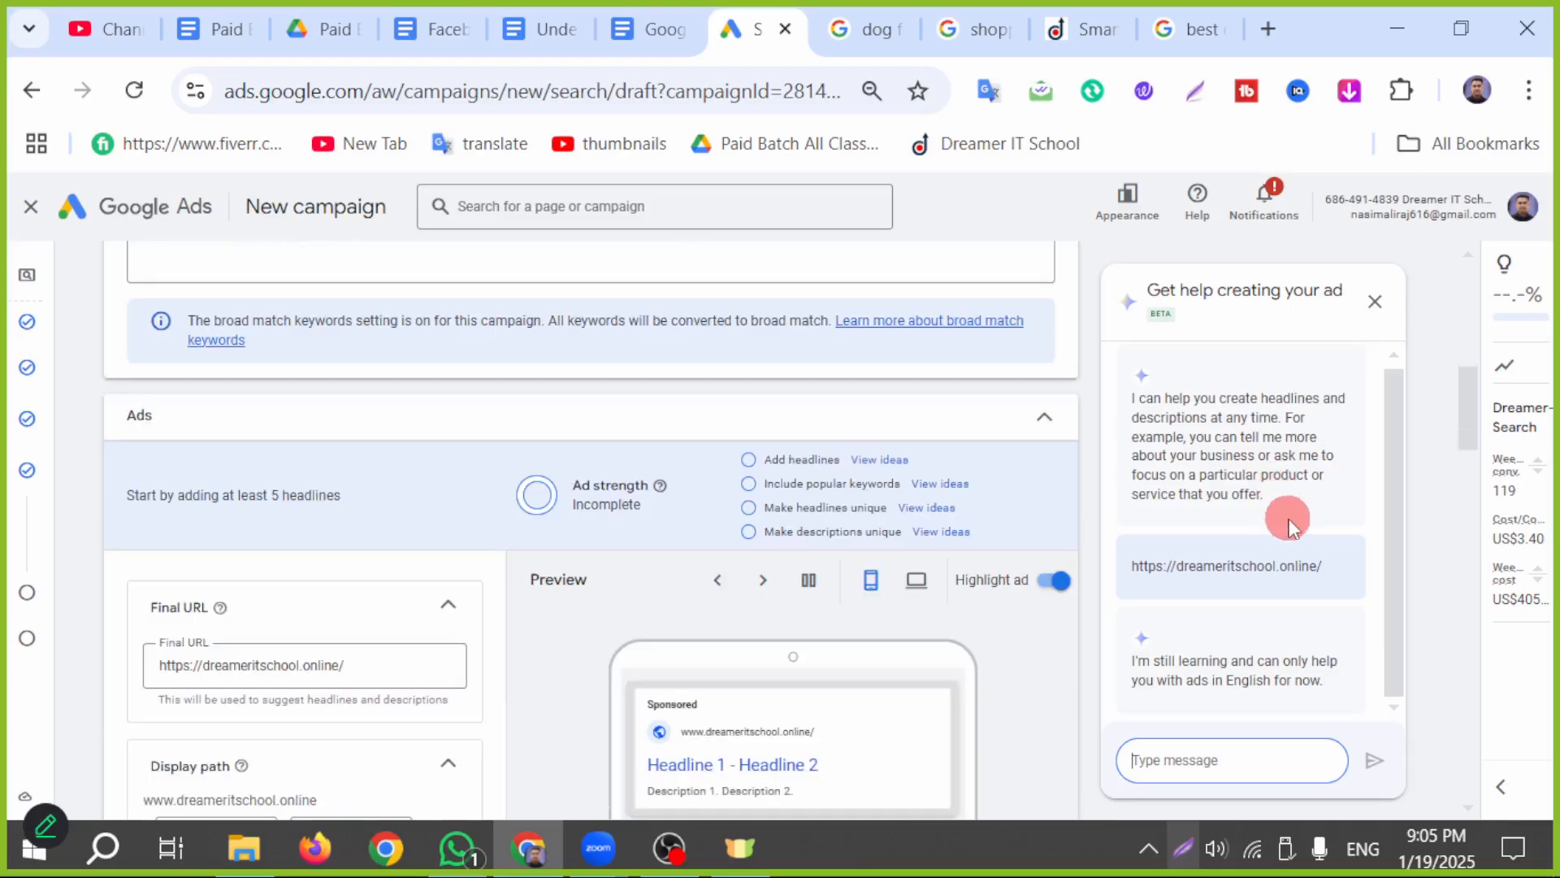
{"action": "scroll", "coordinate": [1276, 573], "scroll_direction": "down", "scroll_amount": 4}
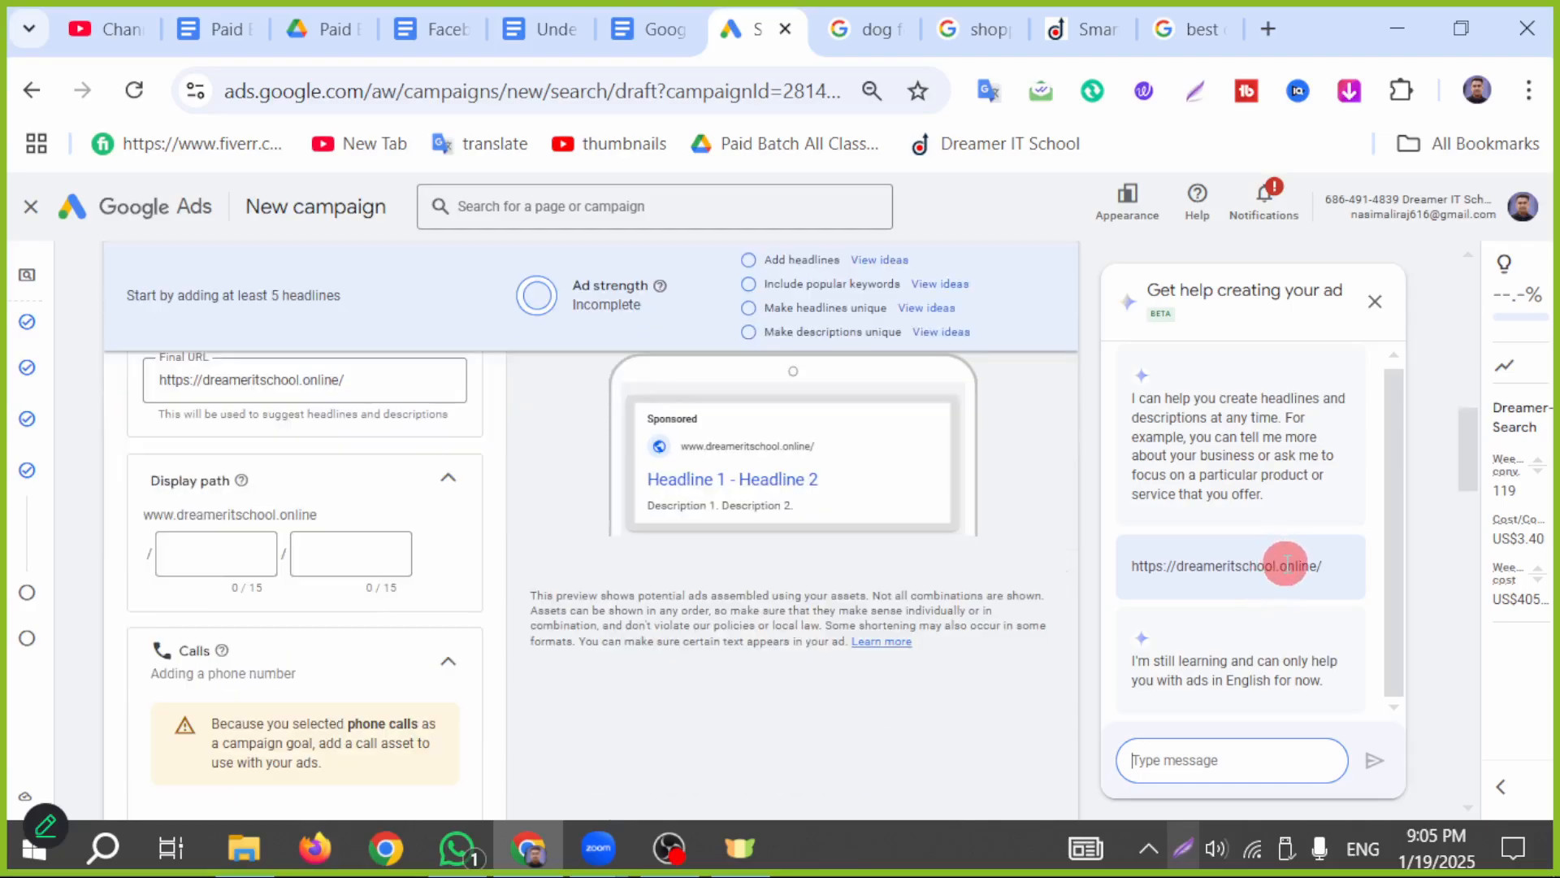
{"action": "scroll", "coordinate": [579, 644], "scroll_direction": "up", "scroll_amount": 5}
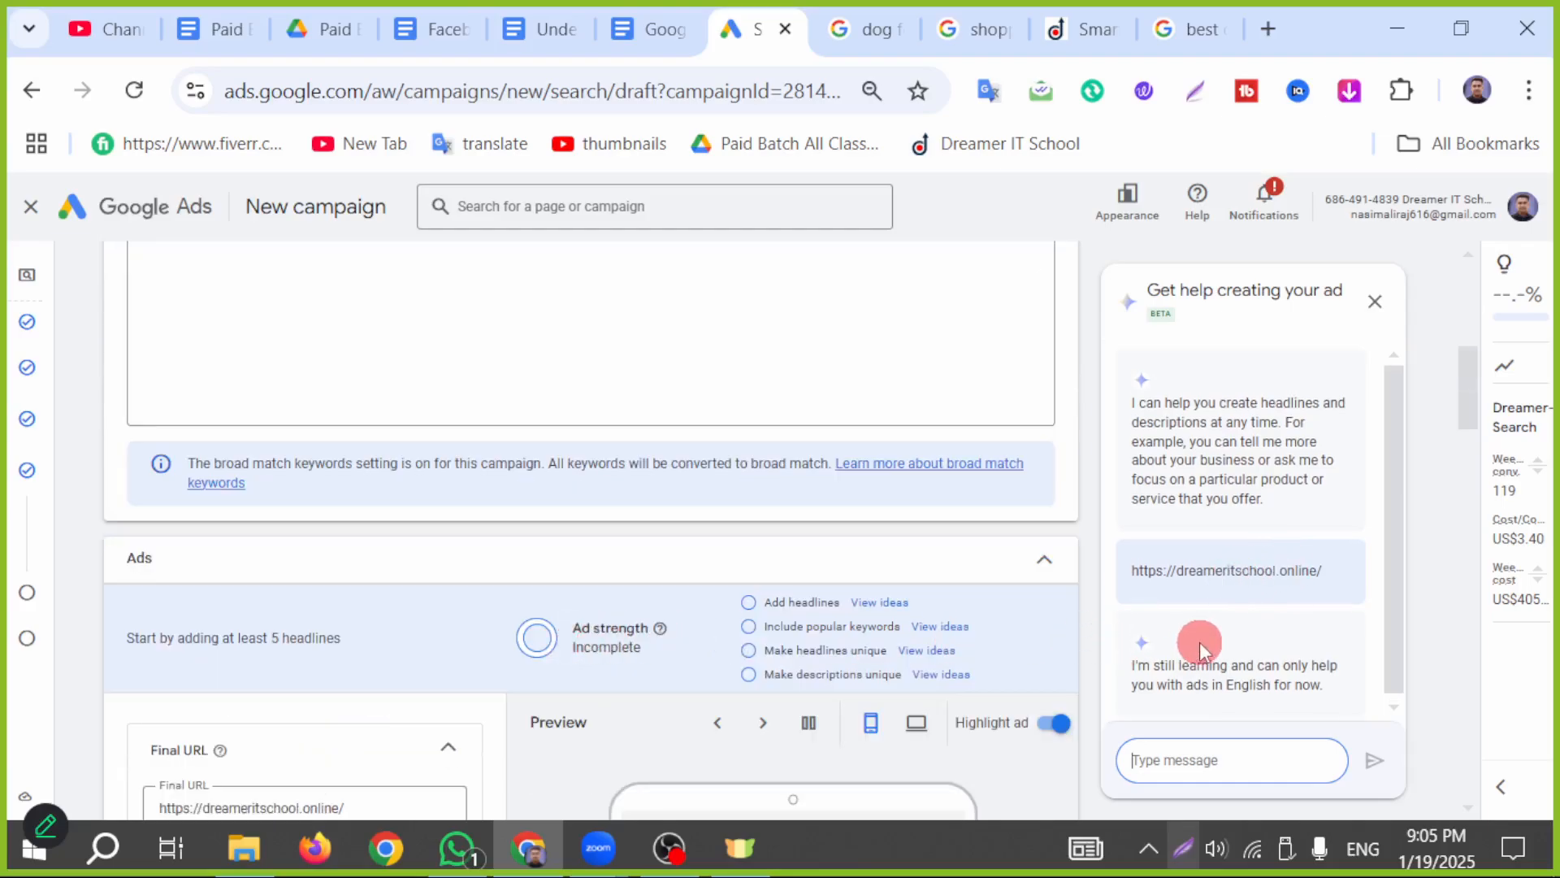
{"action": "scroll", "coordinate": [1200, 642], "scroll_direction": "up", "scroll_amount": 2}
{"action": "scroll", "coordinate": [1219, 603], "scroll_direction": "up", "scroll_amount": 2}
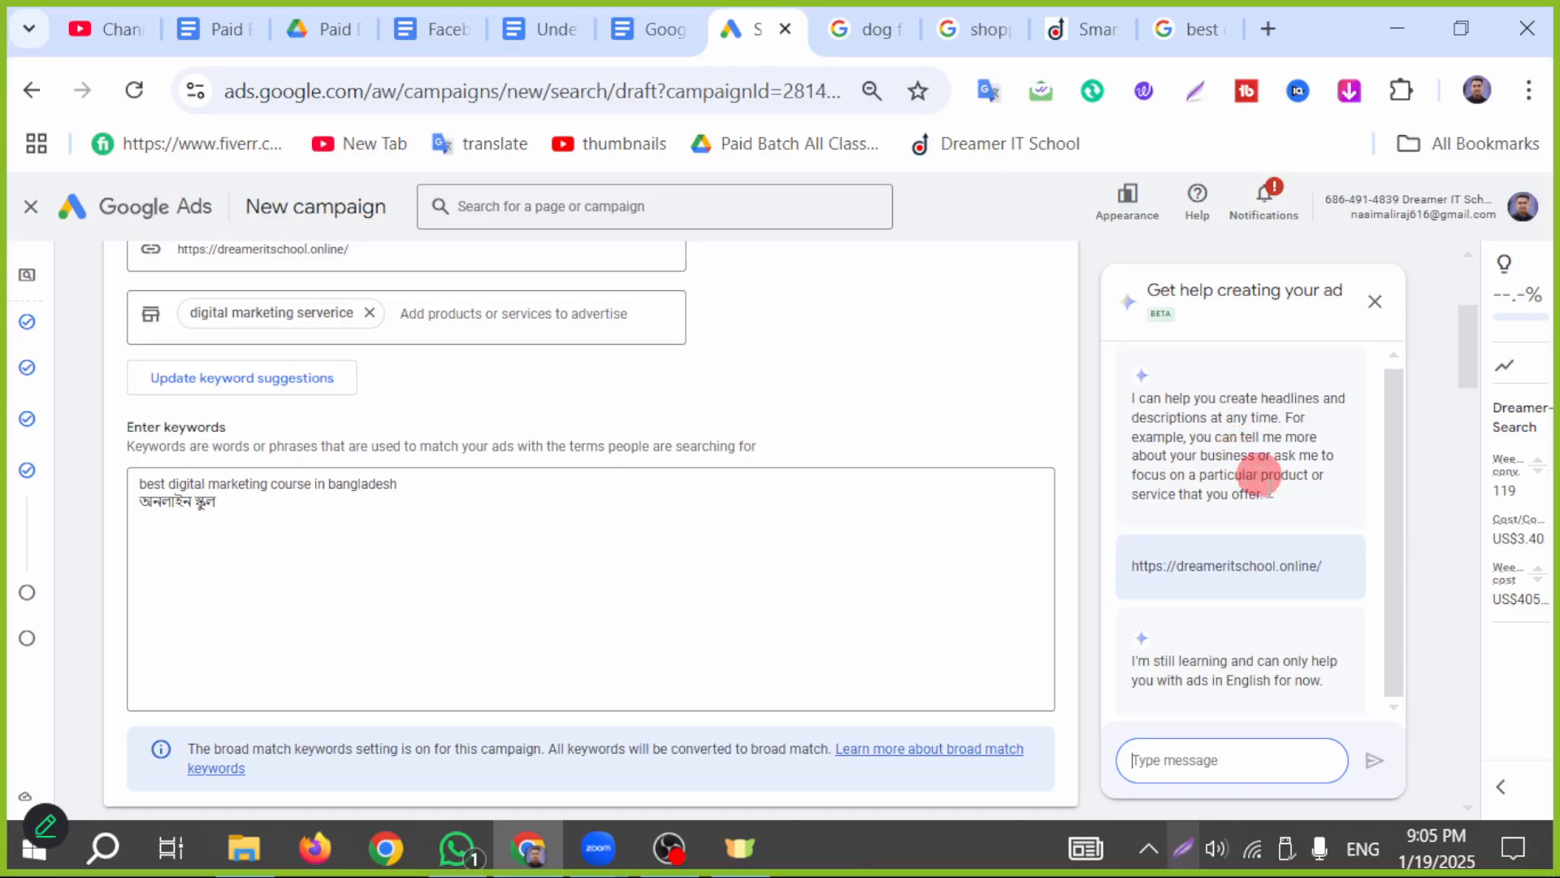
{"action": "scroll", "coordinate": [1295, 618], "scroll_direction": "down", "scroll_amount": 2}
{"action": "scroll", "coordinate": [547, 476], "scroll_direction": "up", "scroll_amount": 2}
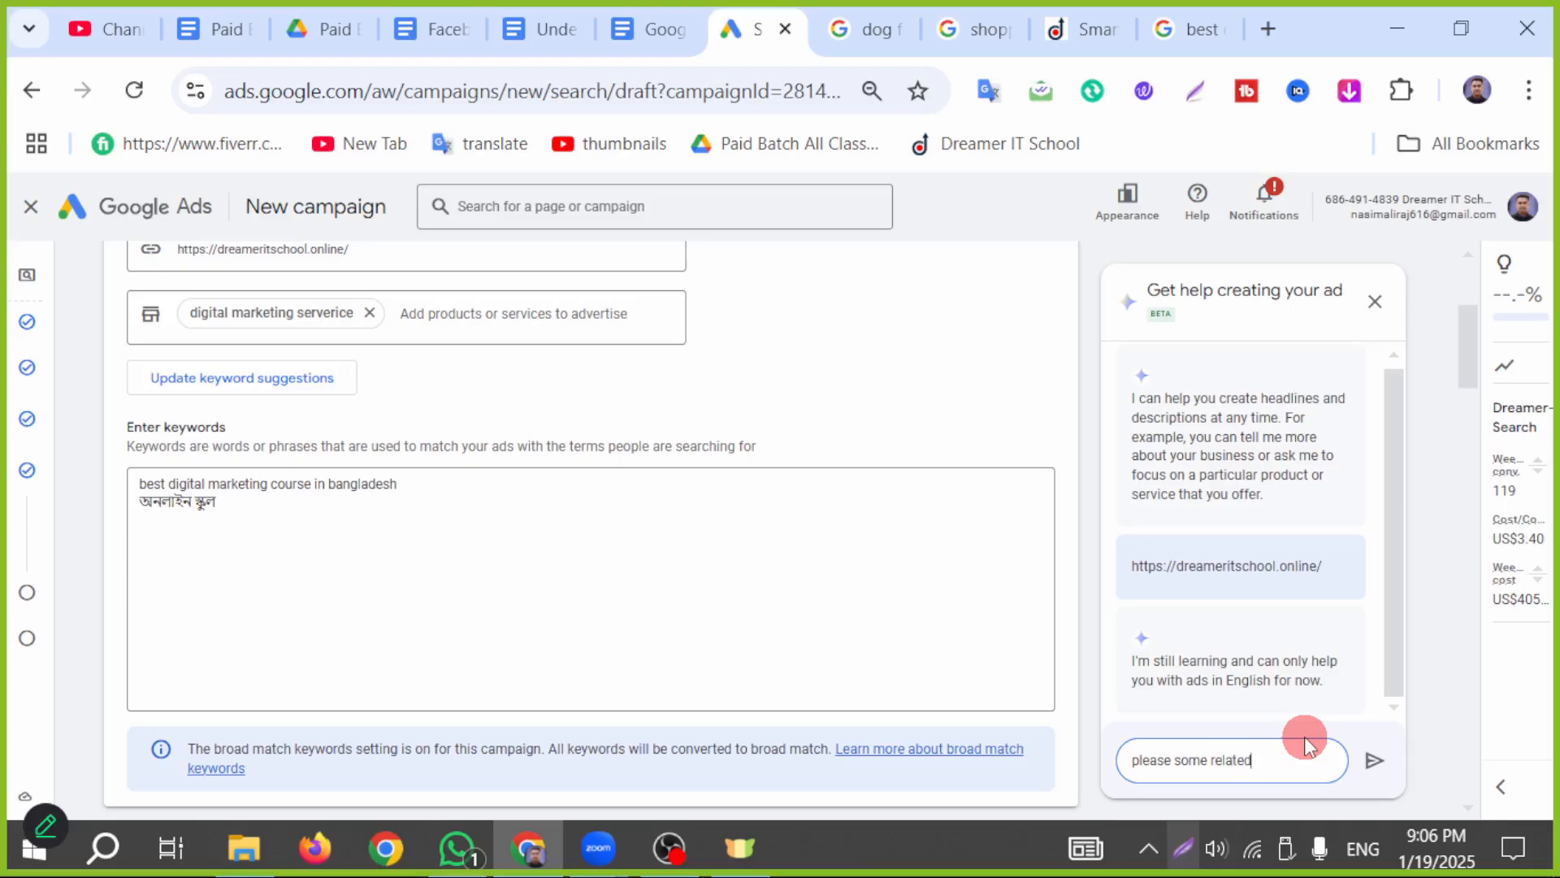
- Ask the ad creation assistant "please some related keyword", read through its reply and close the assistant
{"action": "type", "text": "d"}
{"action": "key", "text": "Return"}
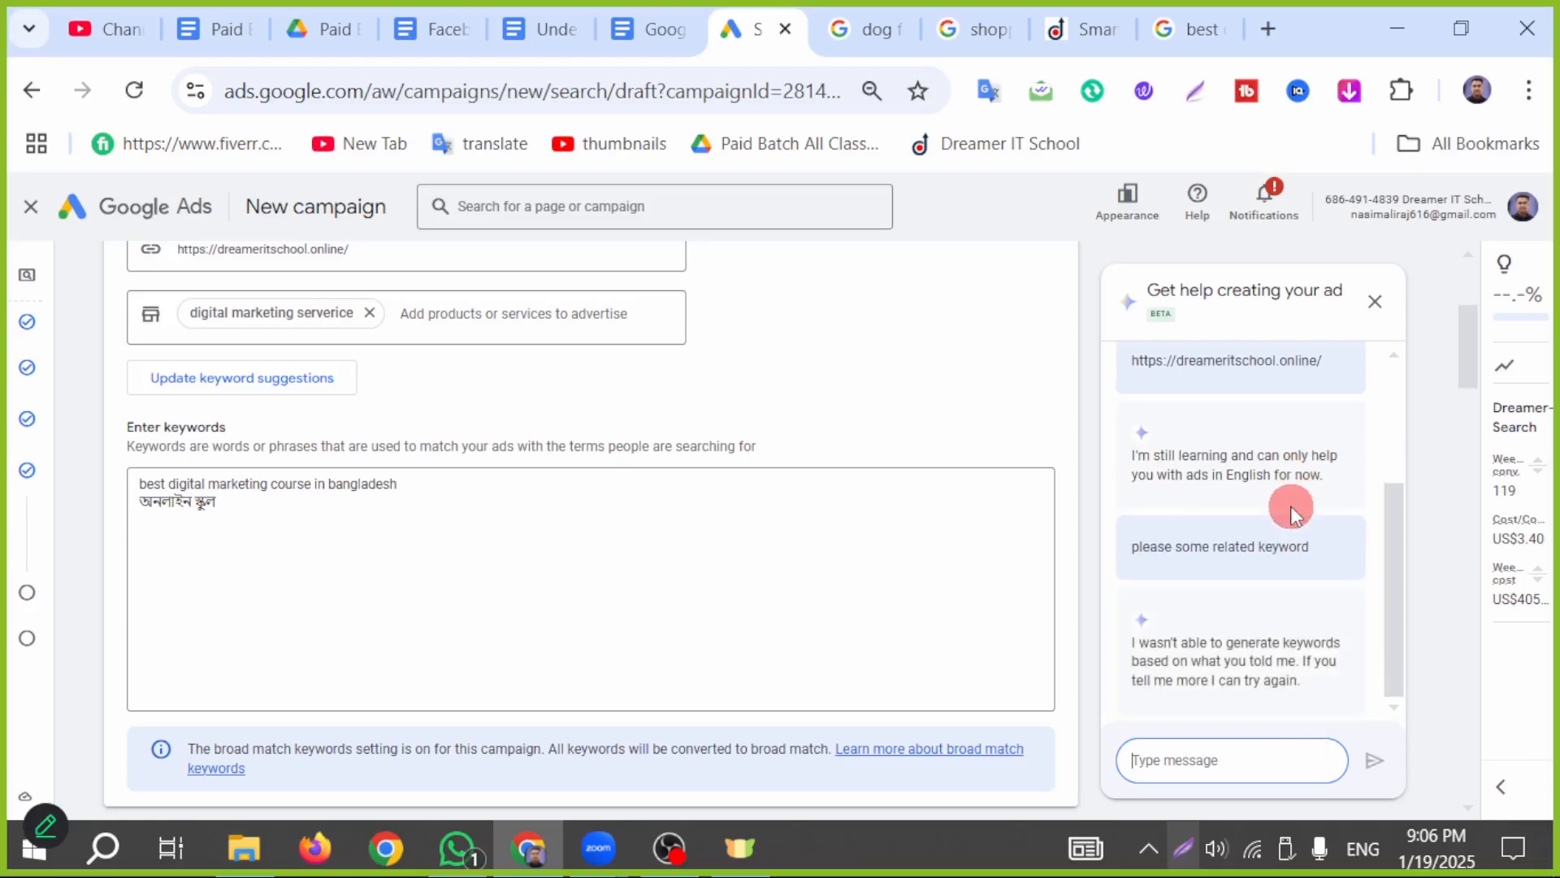
{"action": "scroll", "coordinate": [1266, 574], "scroll_direction": "down", "scroll_amount": 2}
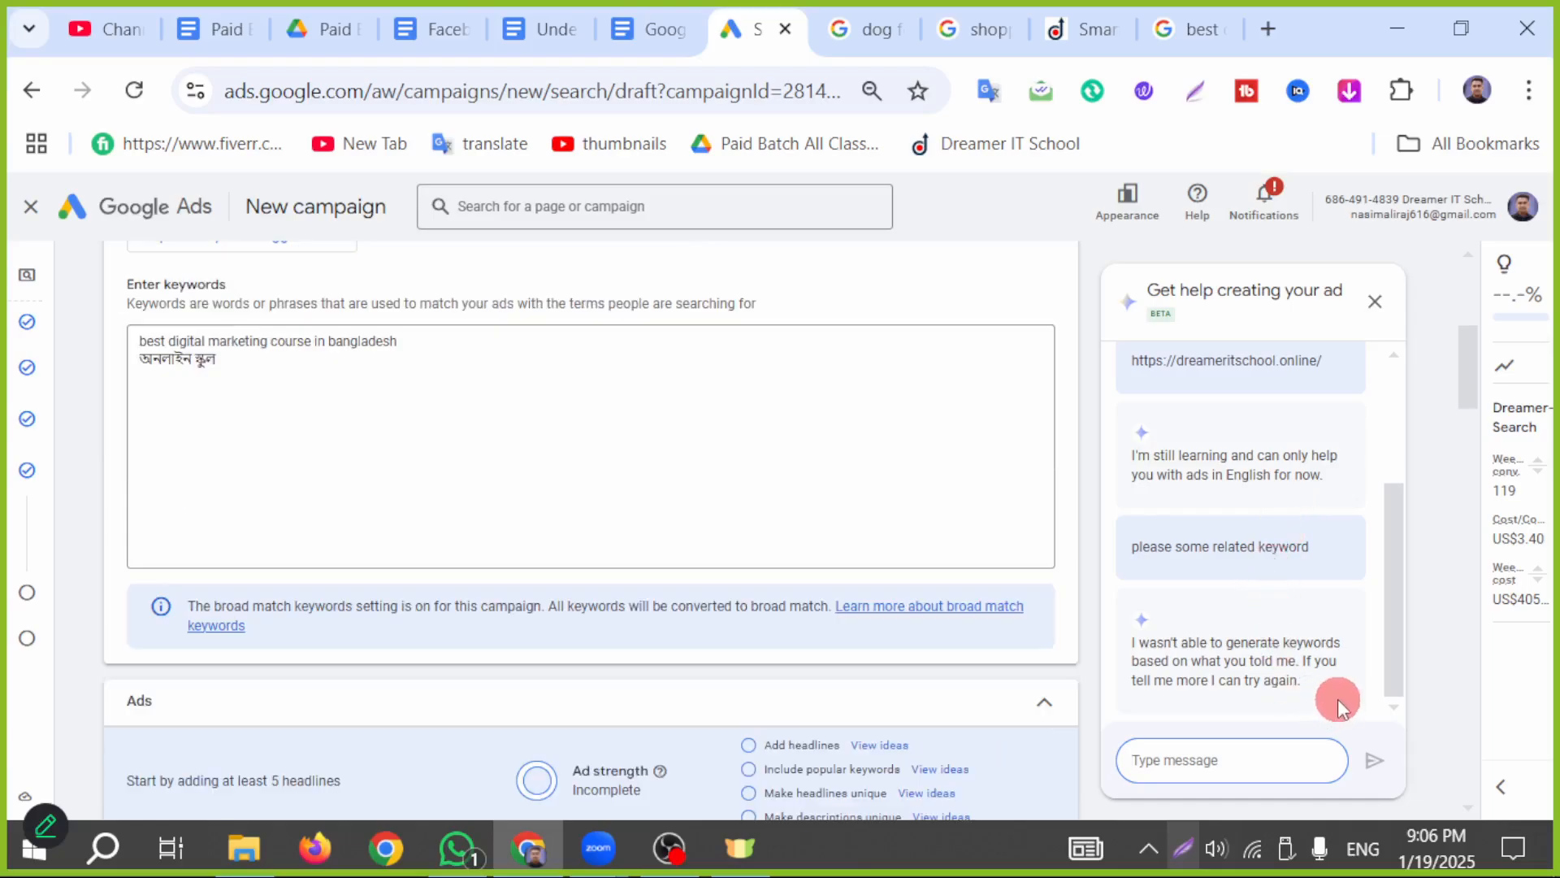
{"action": "scroll", "coordinate": [1249, 699], "scroll_direction": "up", "scroll_amount": 6}
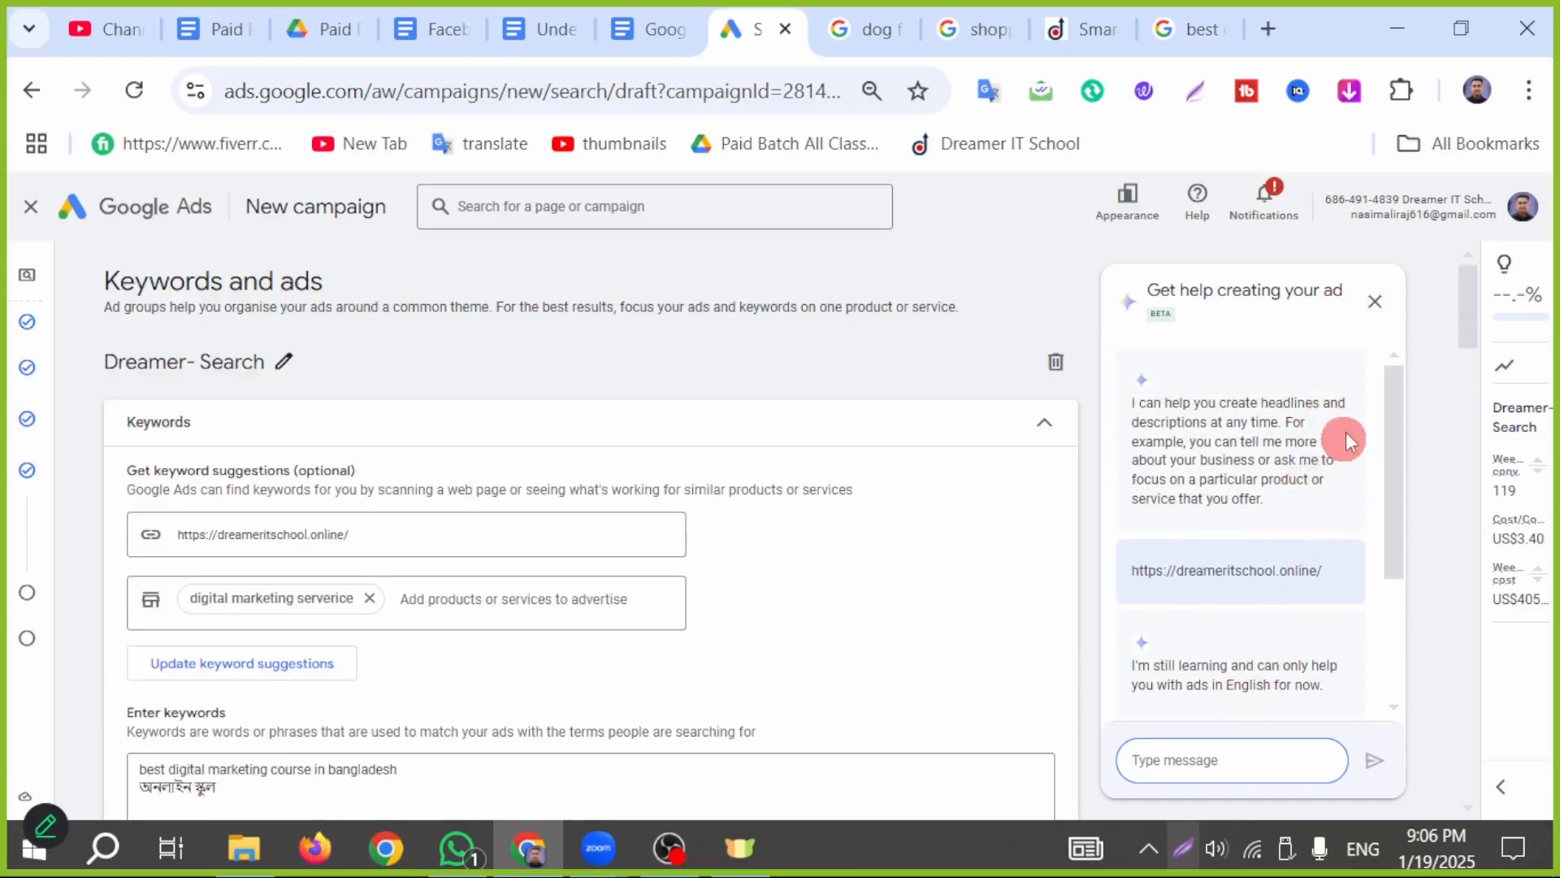
{"action": "scroll", "coordinate": [1310, 646], "scroll_direction": "down", "scroll_amount": 5}
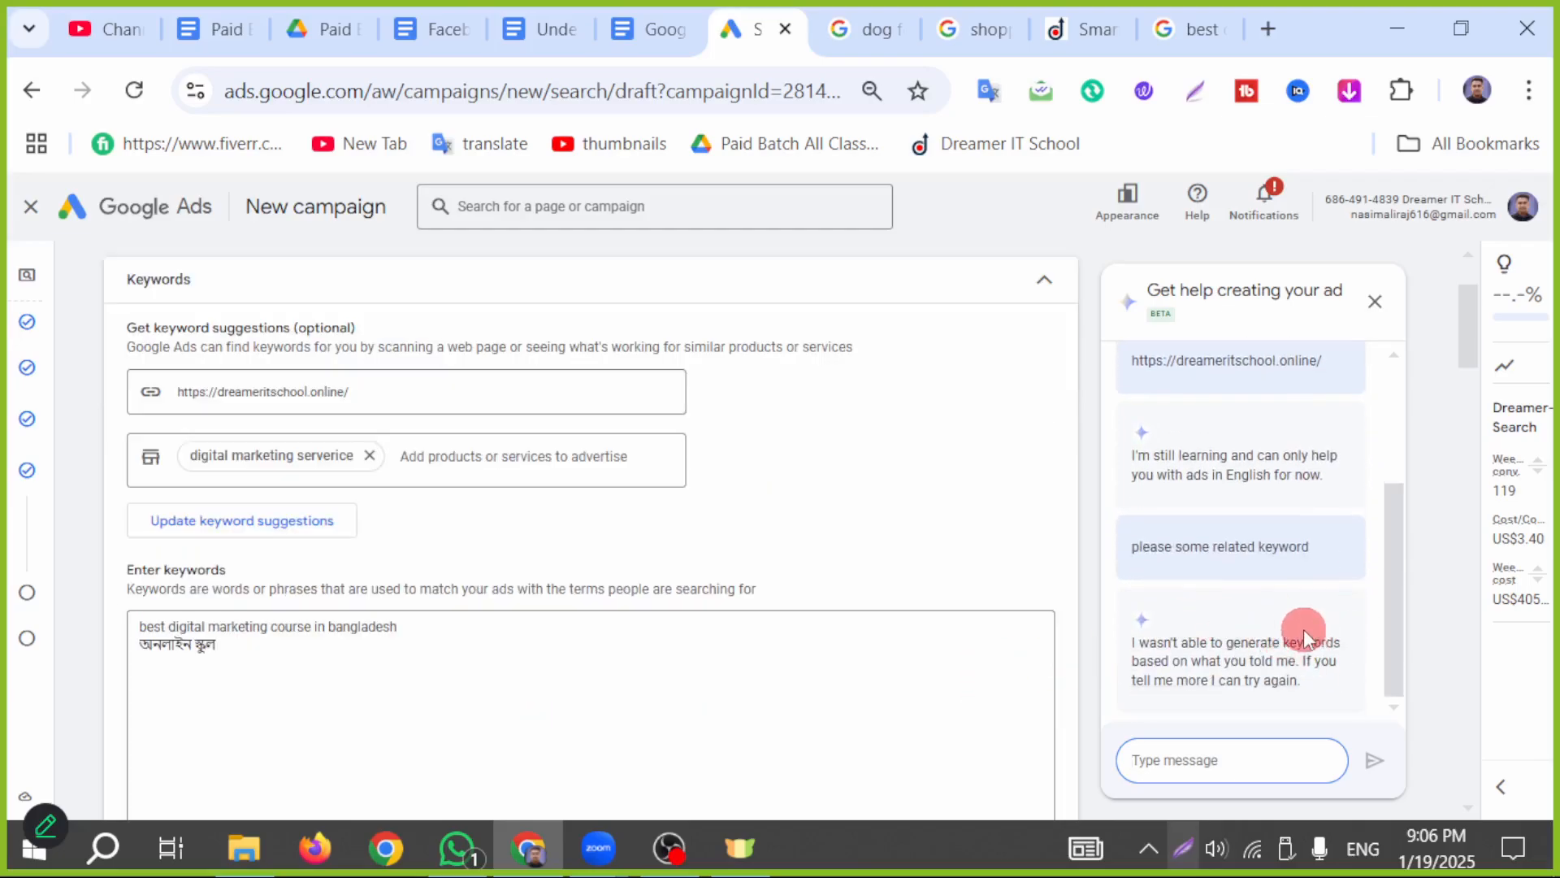
{"action": "scroll", "coordinate": [1304, 629], "scroll_direction": "down", "scroll_amount": 2}
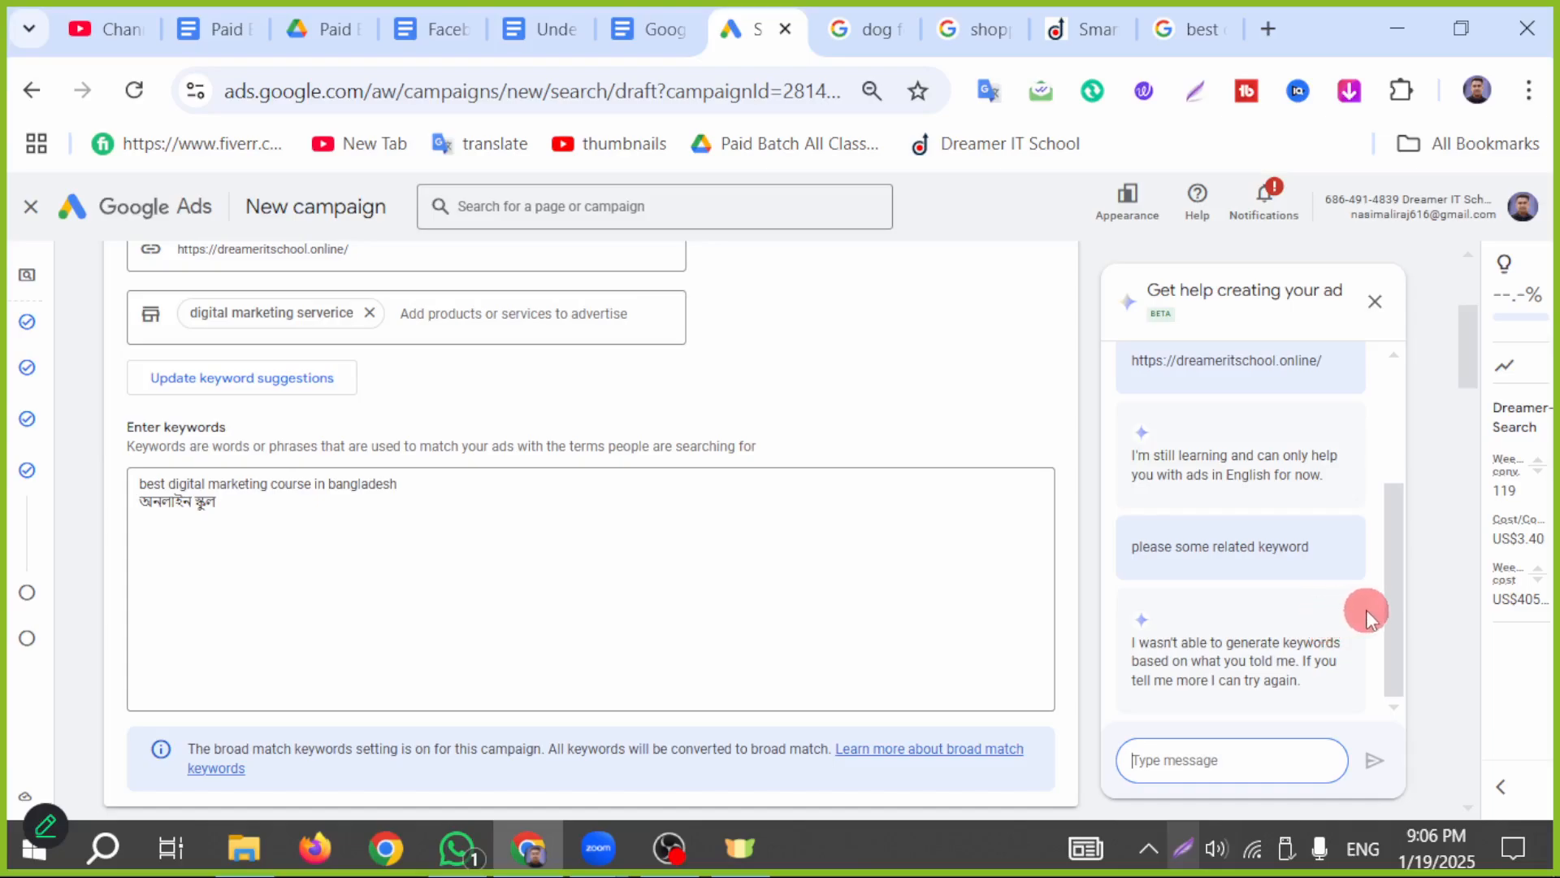
{"action": "scroll", "coordinate": [1326, 628], "scroll_direction": "up", "scroll_amount": 2}
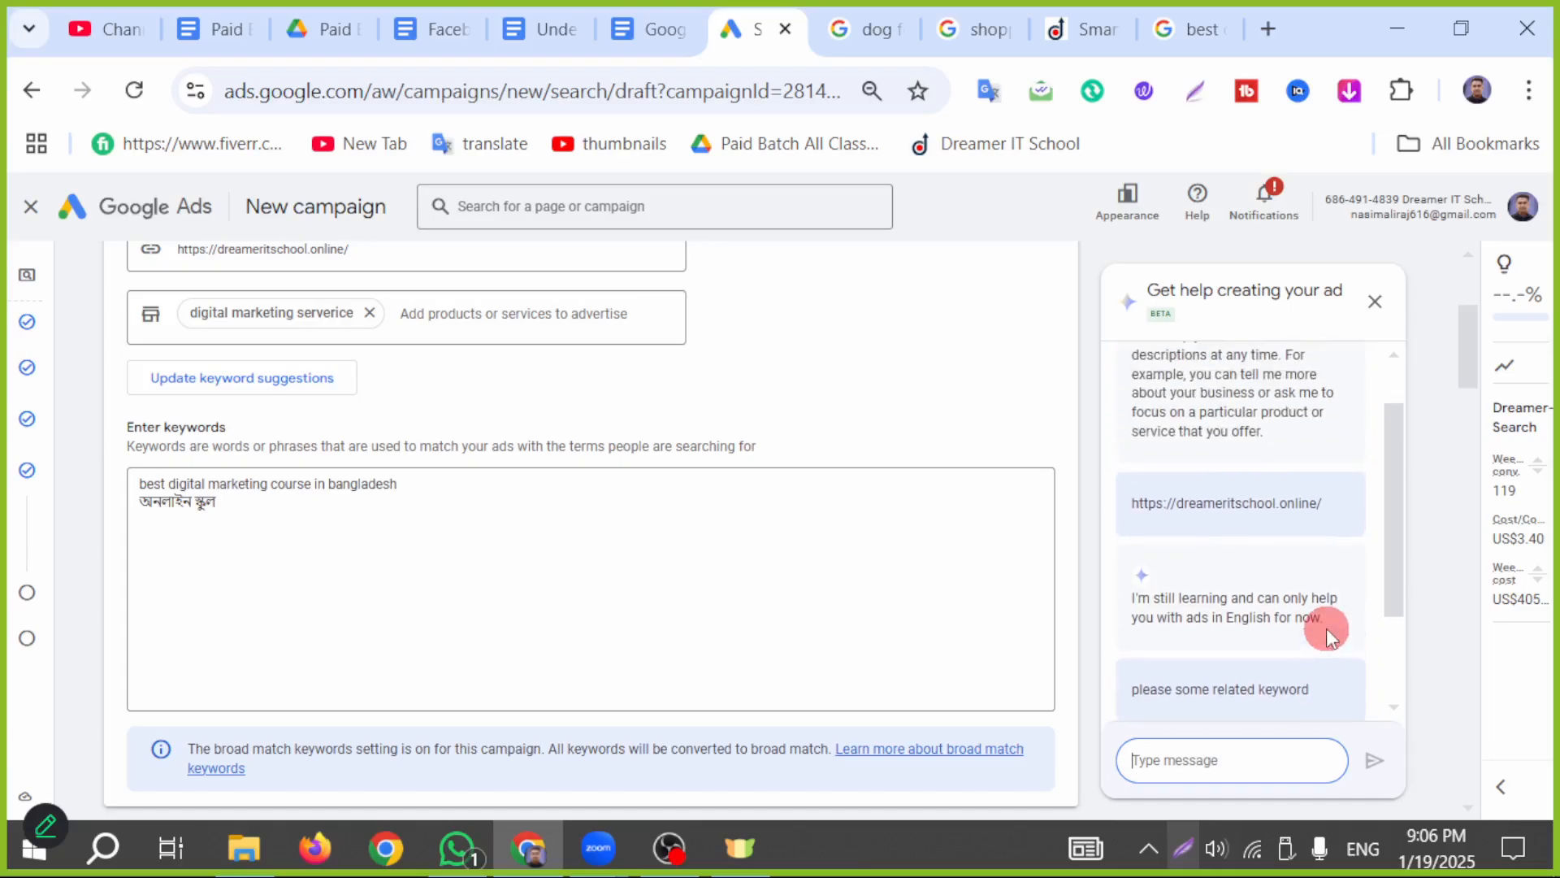
{"action": "scroll", "coordinate": [1300, 646], "scroll_direction": "down", "scroll_amount": 2}
{"action": "scroll", "coordinate": [1265, 663], "scroll_direction": "up", "scroll_amount": 2}
{"action": "scroll", "coordinate": [1274, 665], "scroll_direction": "up", "scroll_amount": 3}
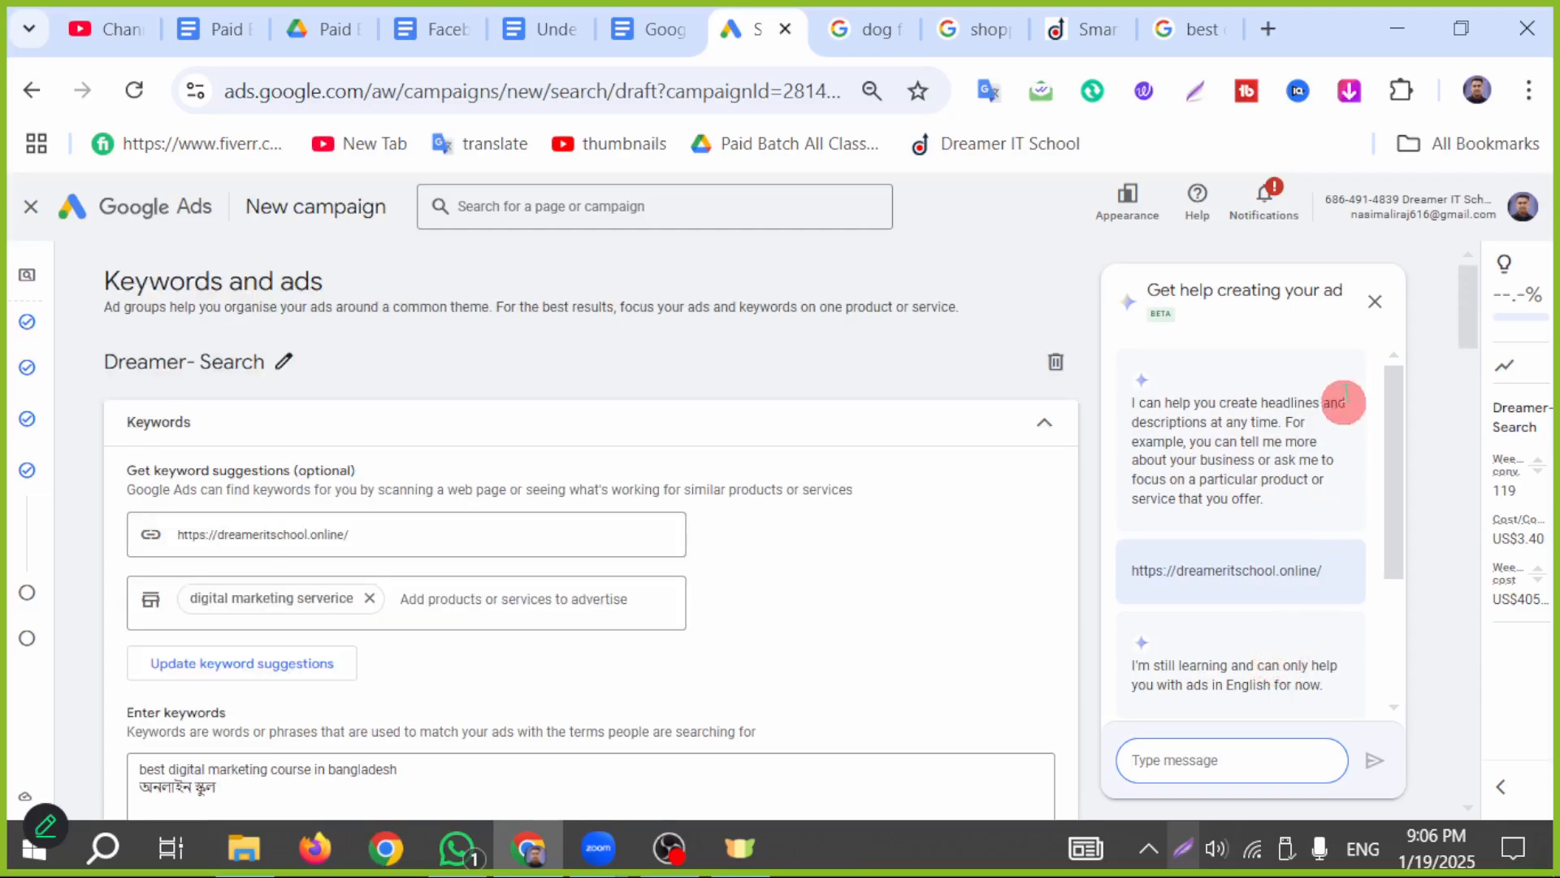
{"action": "left_click", "coordinate": [1373, 302]}
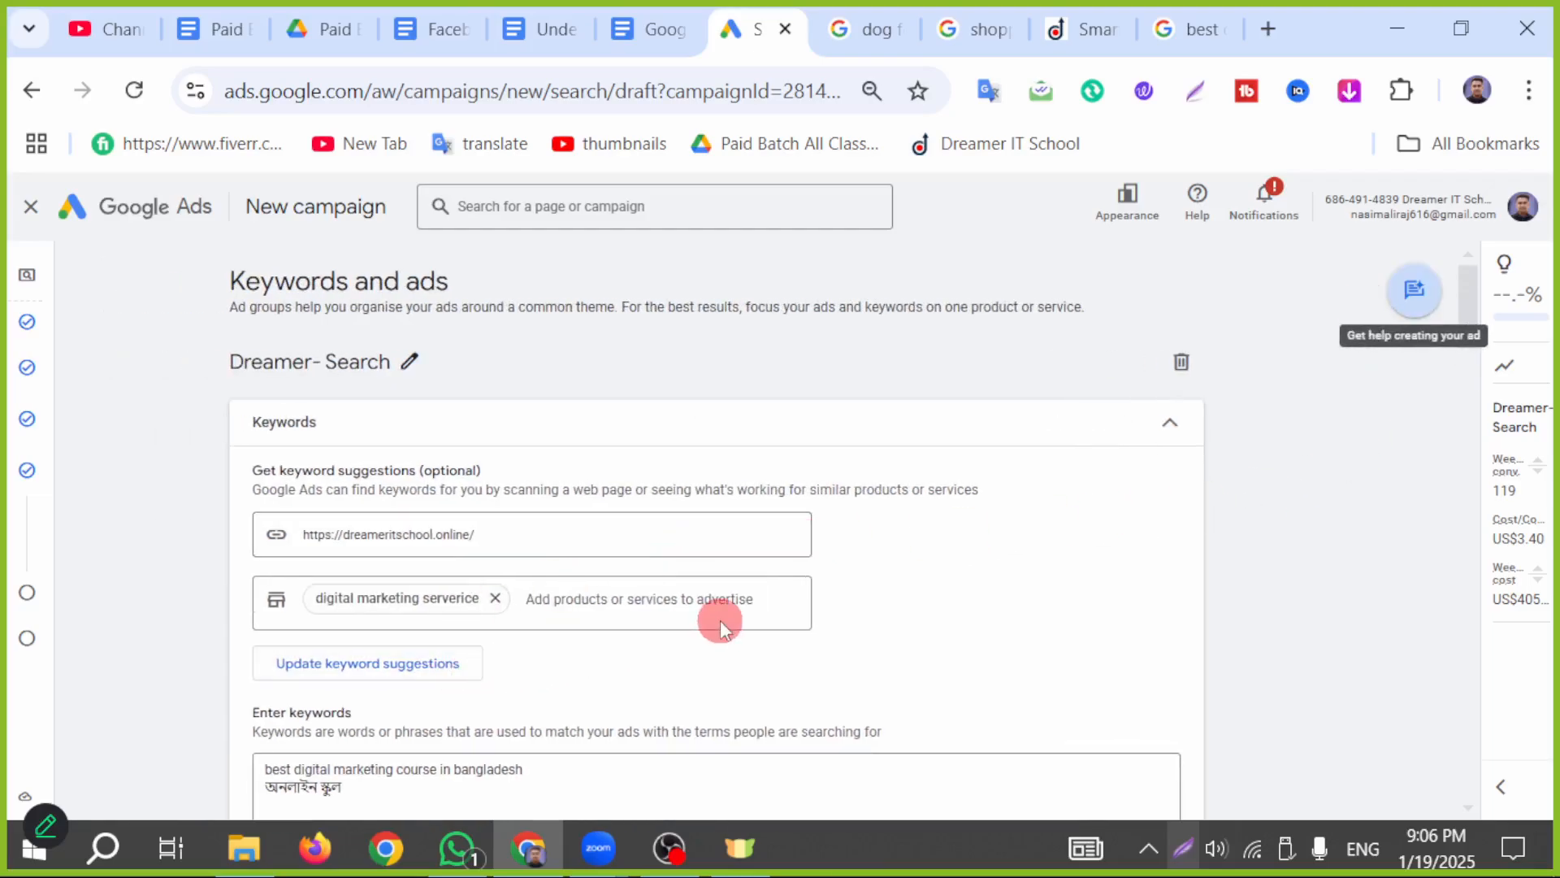
- Start a new line below the ad group's existing keywords and search Google for "web hosting" in the dog food results tab
{"action": "scroll", "coordinate": [721, 617], "scroll_direction": "down", "scroll_amount": 3}
{"action": "left_click_drag", "start_coordinate": [359, 508], "coordinate": [252, 499]}
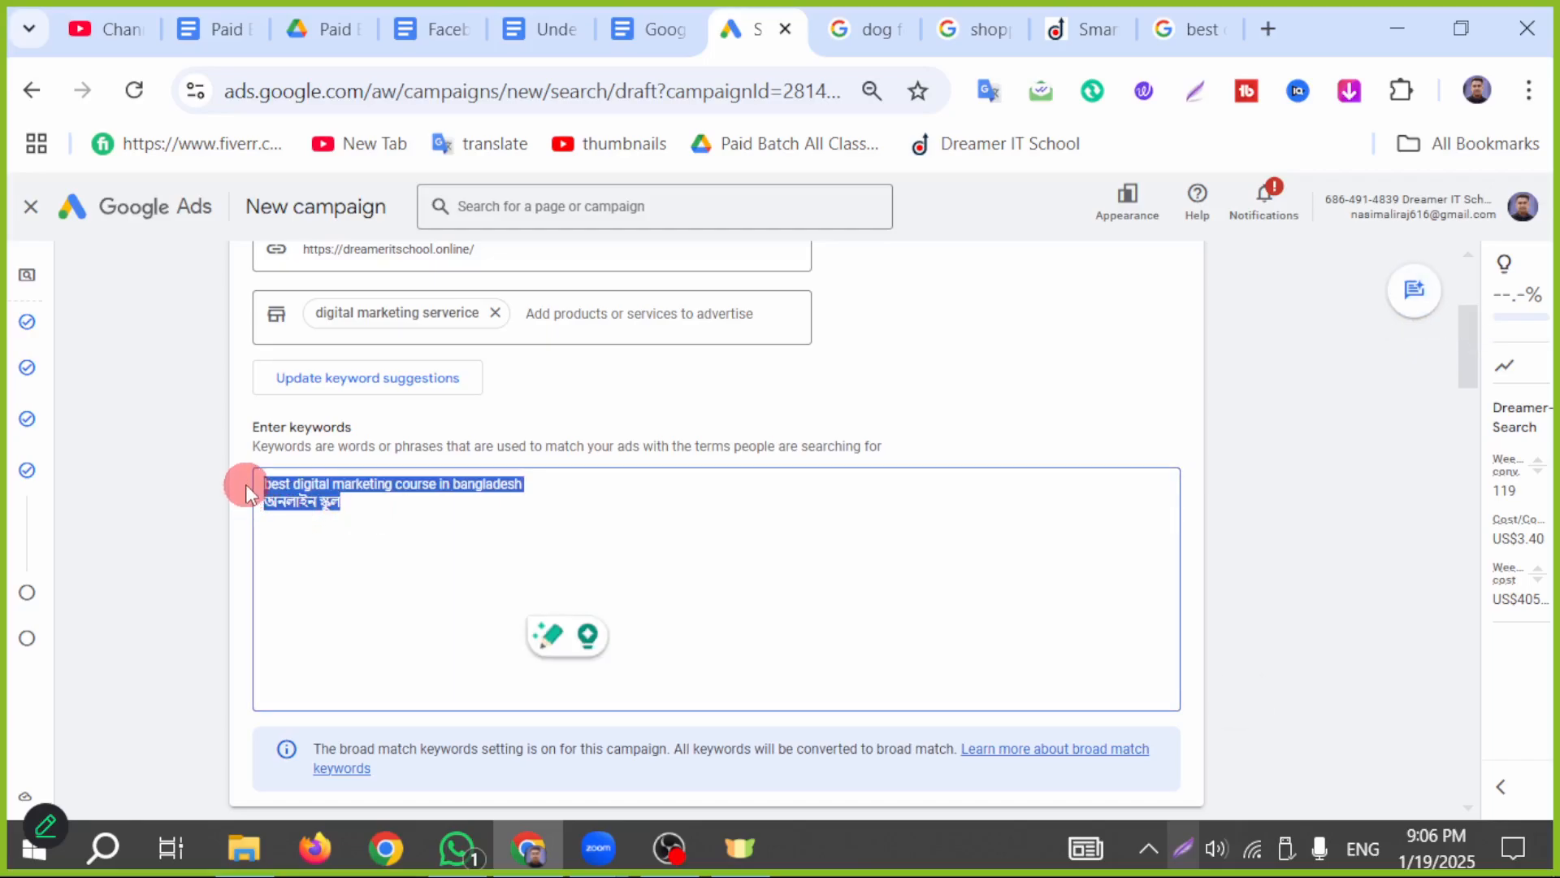
{"action": "left_click", "coordinate": [314, 592]}
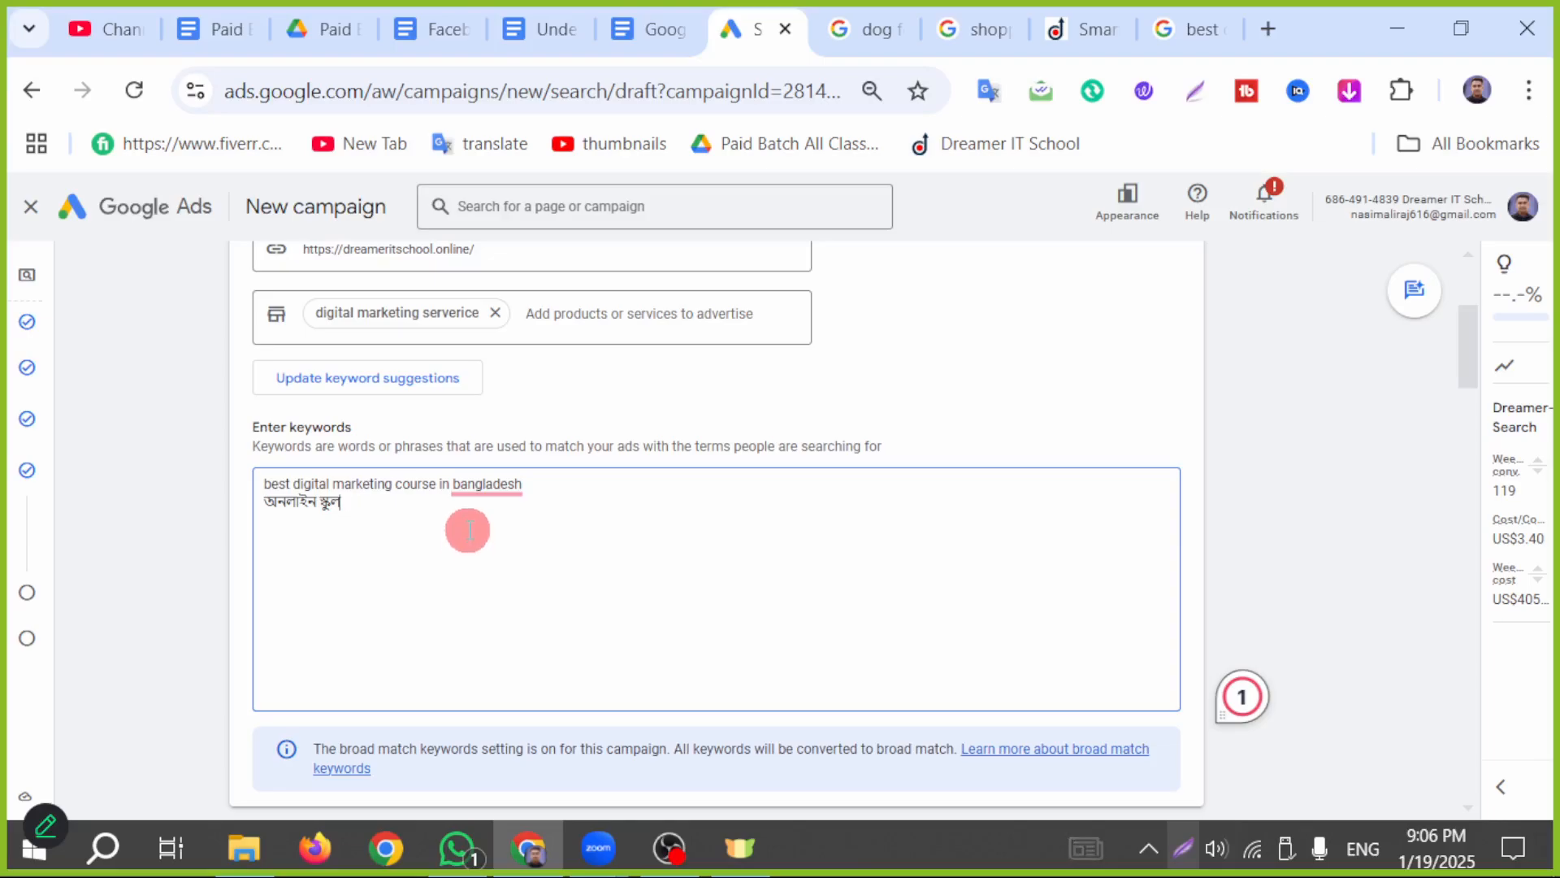
{"action": "left_click", "coordinate": [886, 26]}
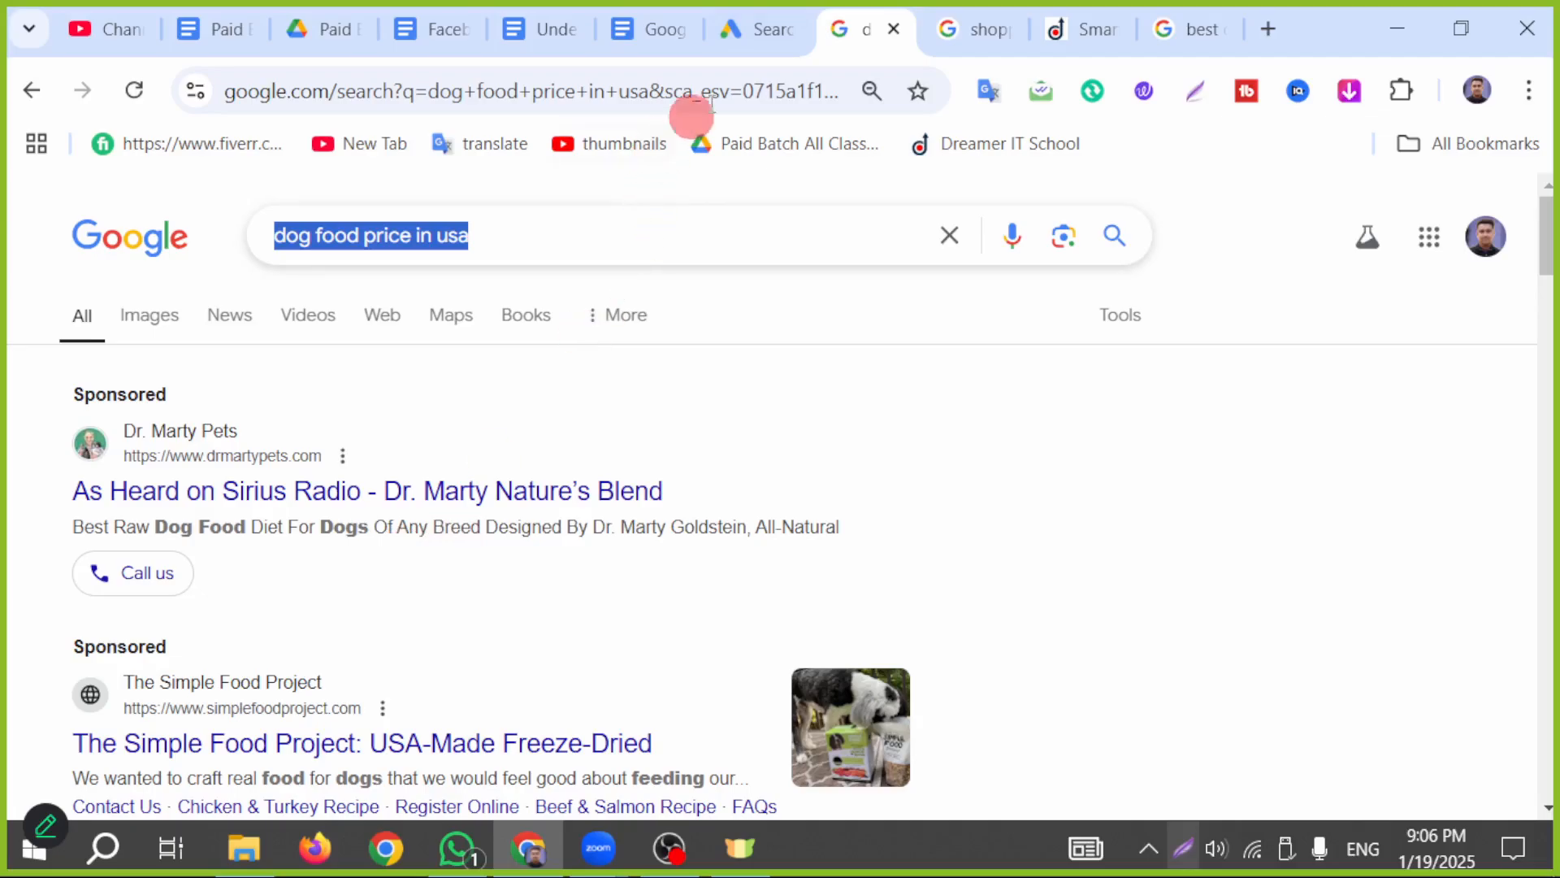
{"action": "left_click", "coordinate": [754, 34]}
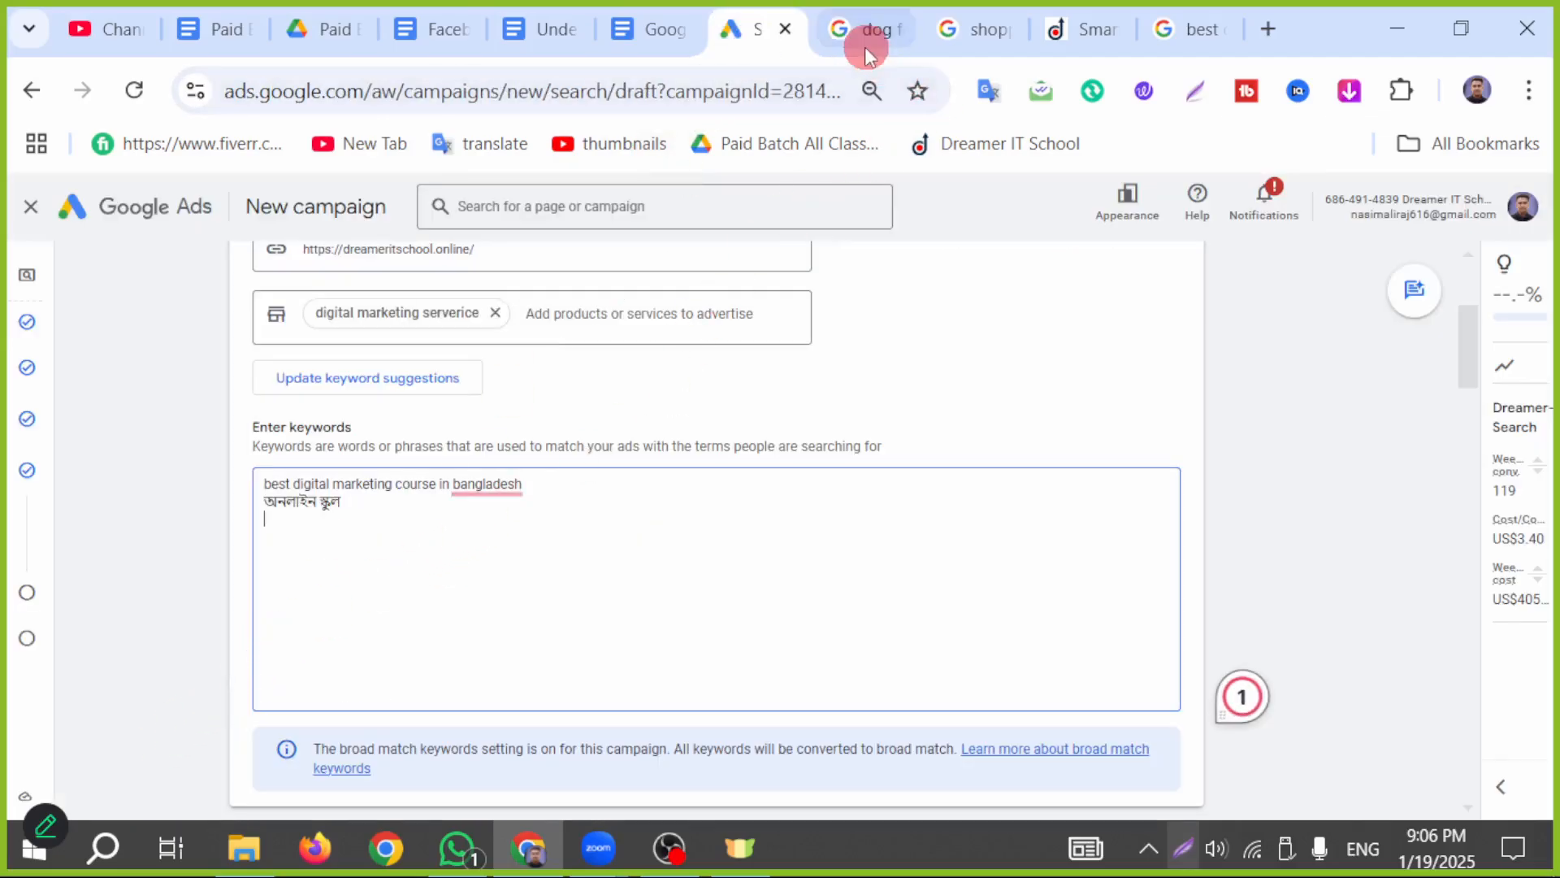
{"action": "left_click", "coordinate": [865, 37]}
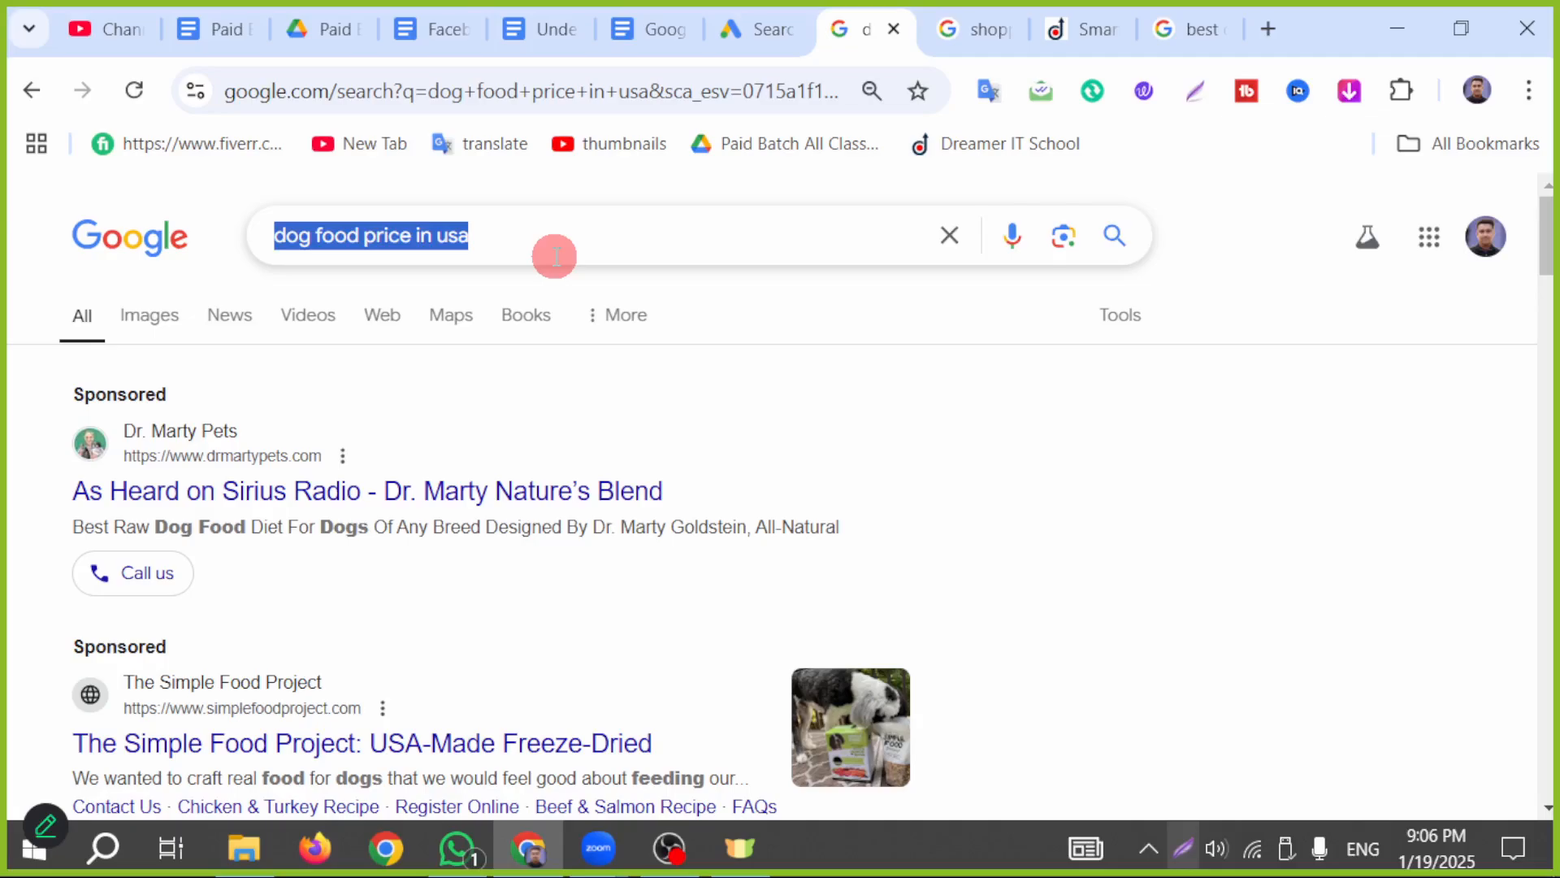
{"action": "type", "text": "web hosting"}
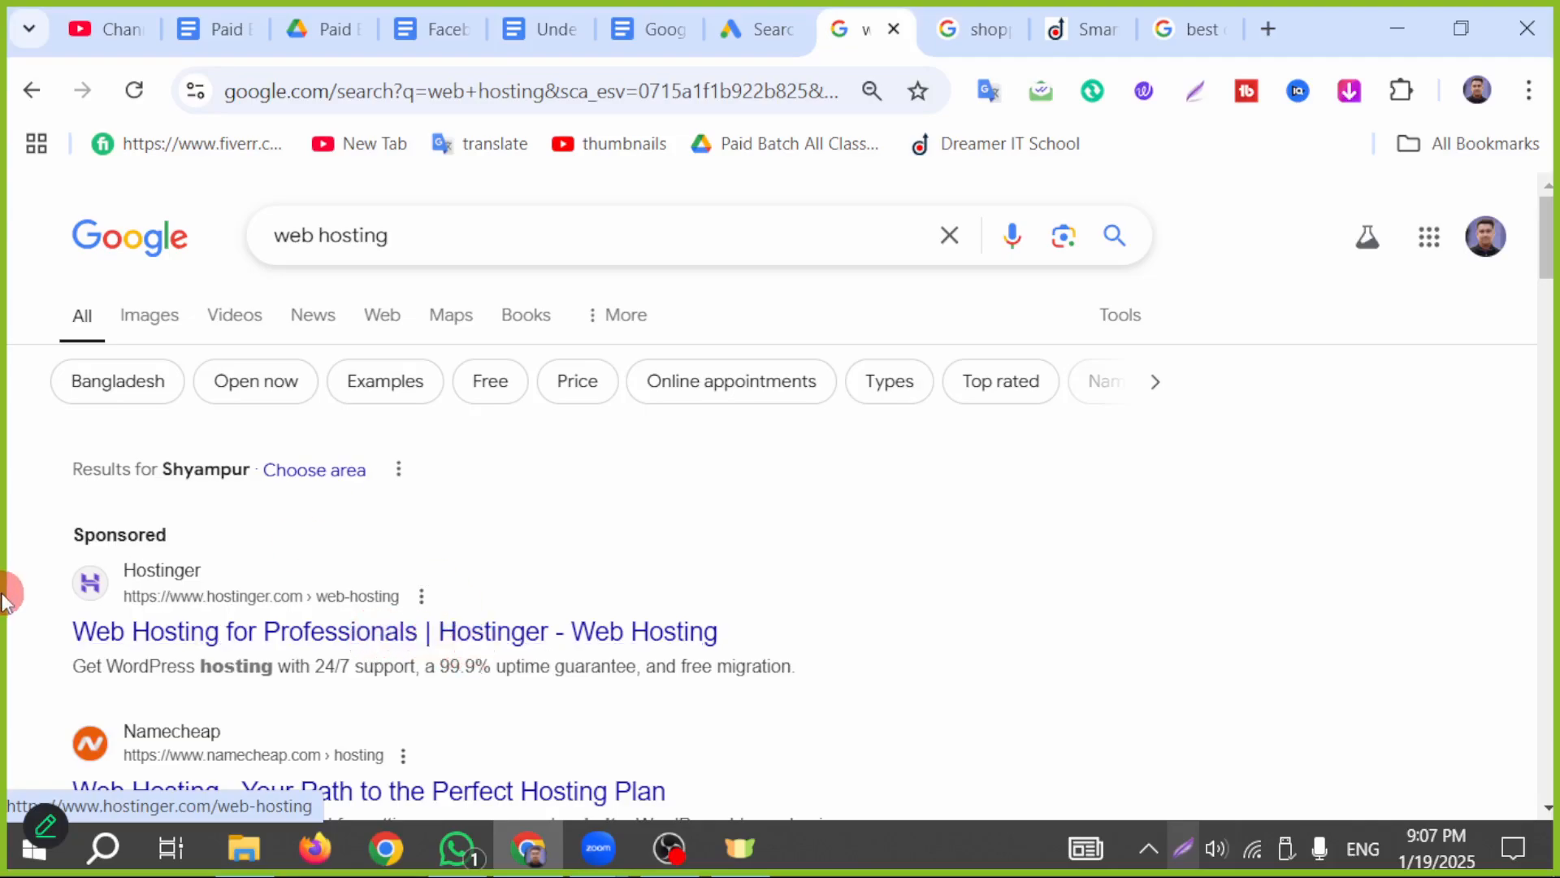
- Copy the query "web hosting" from Google and add it as another keyword in the ad group's keyword list
{"action": "left_click_drag", "start_coordinate": [413, 247], "coordinate": [216, 244]}
{"action": "key", "text": "ctrl+c"}
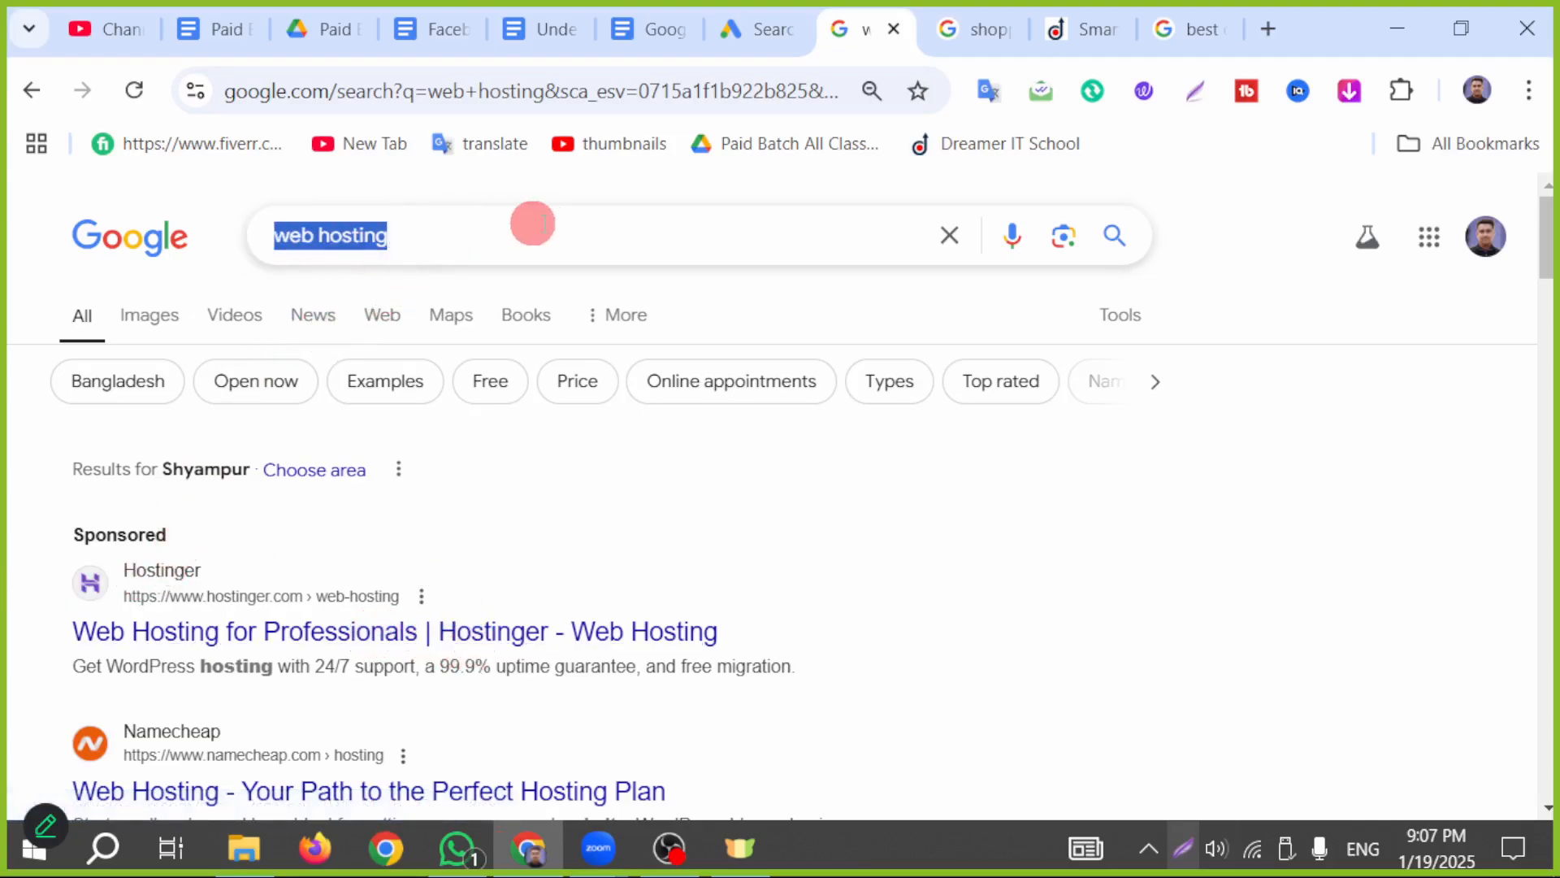
{"action": "left_click", "coordinate": [755, 25]}
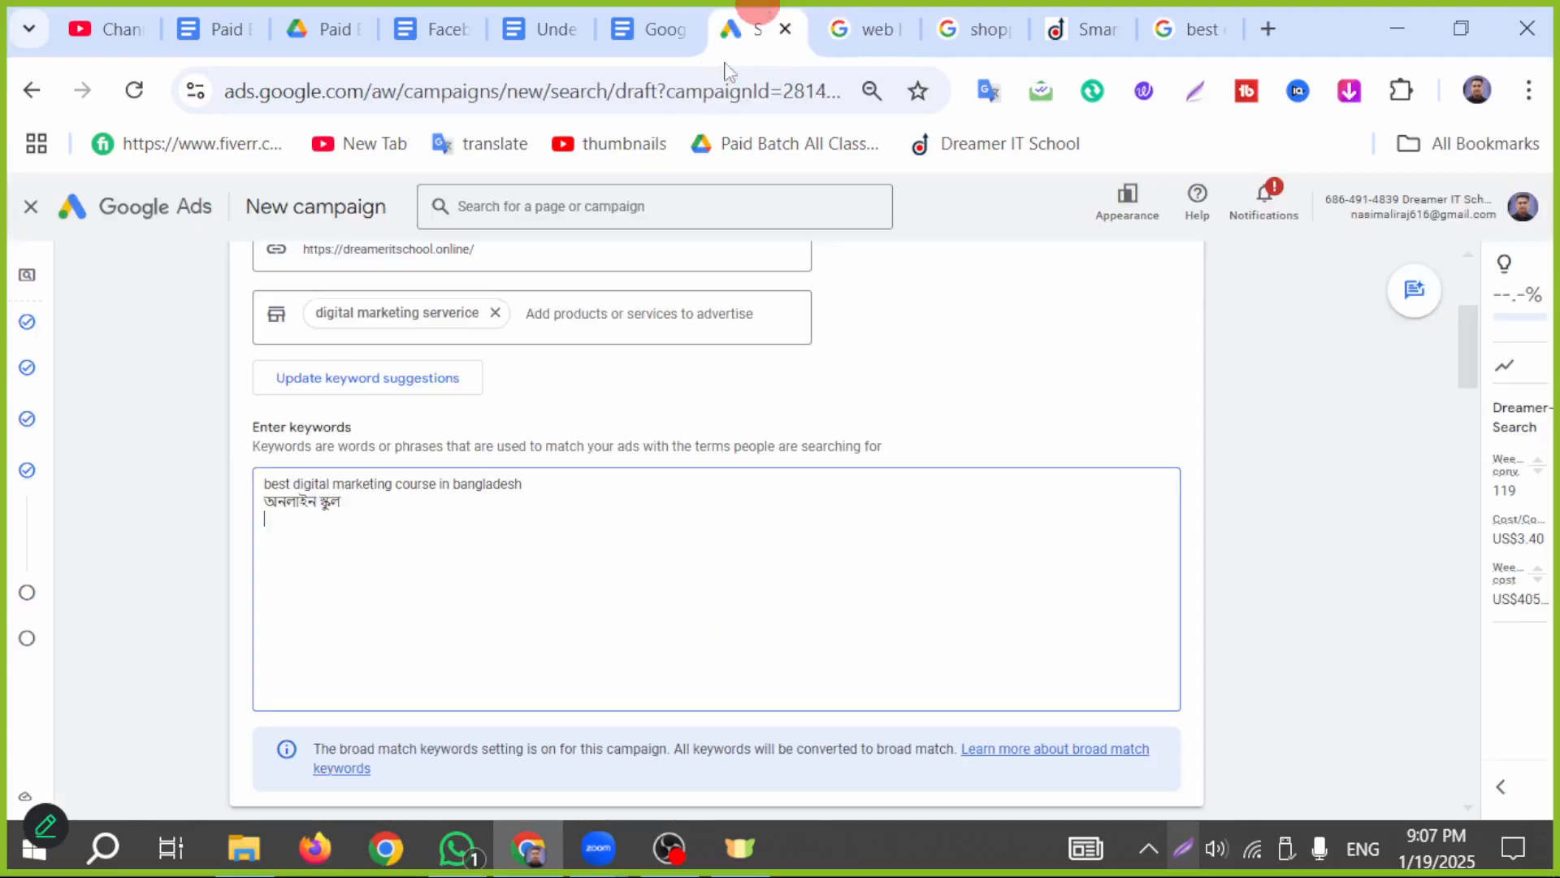
{"action": "key", "text": "ctrl+v"}
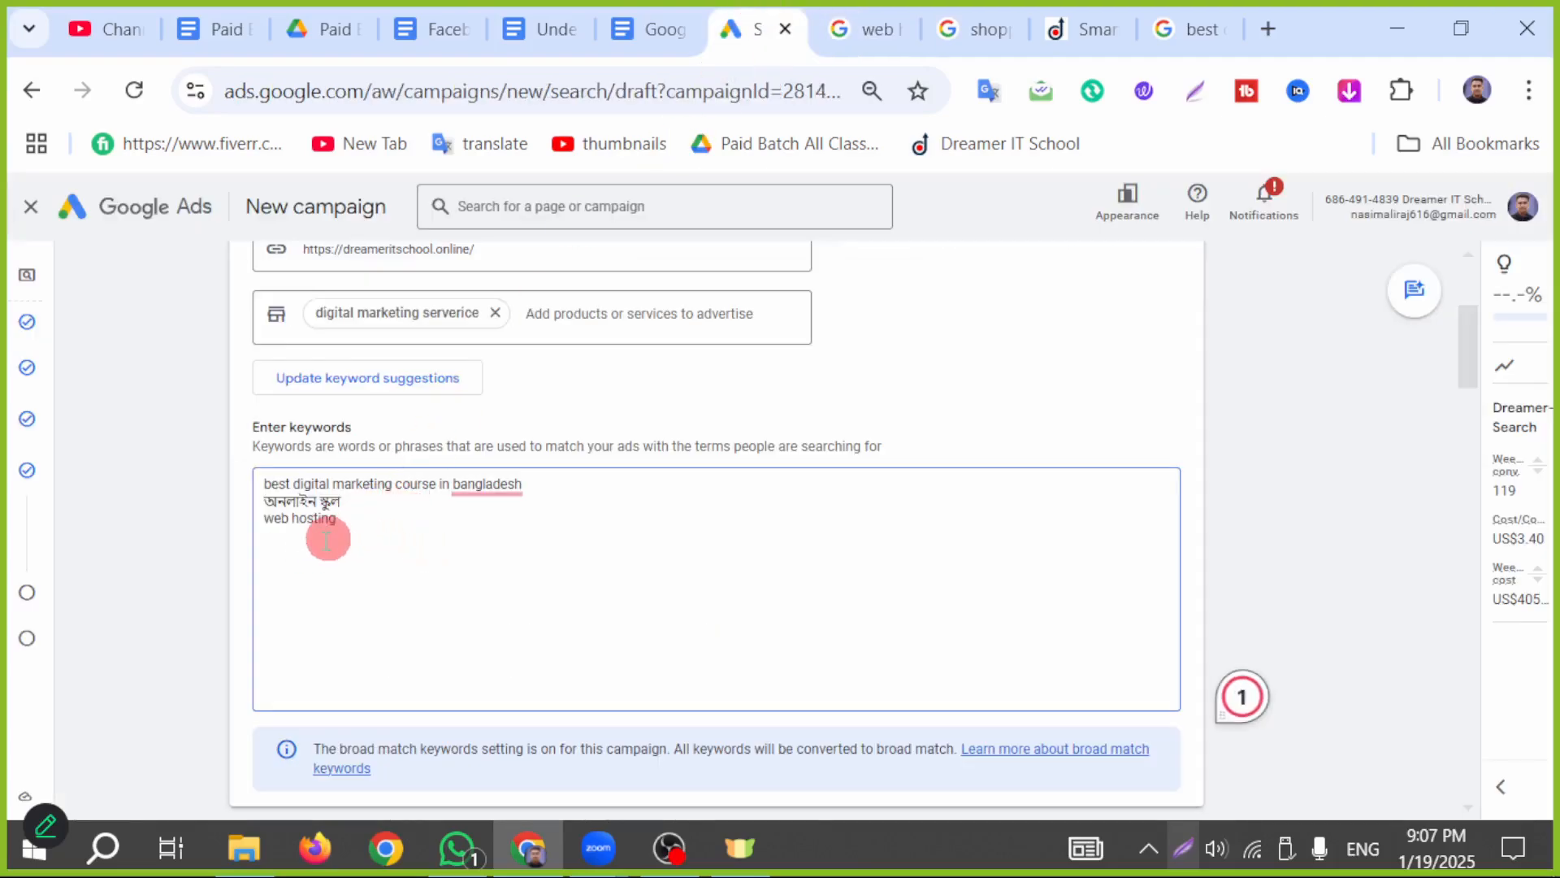
{"action": "left_click", "coordinate": [848, 31]}
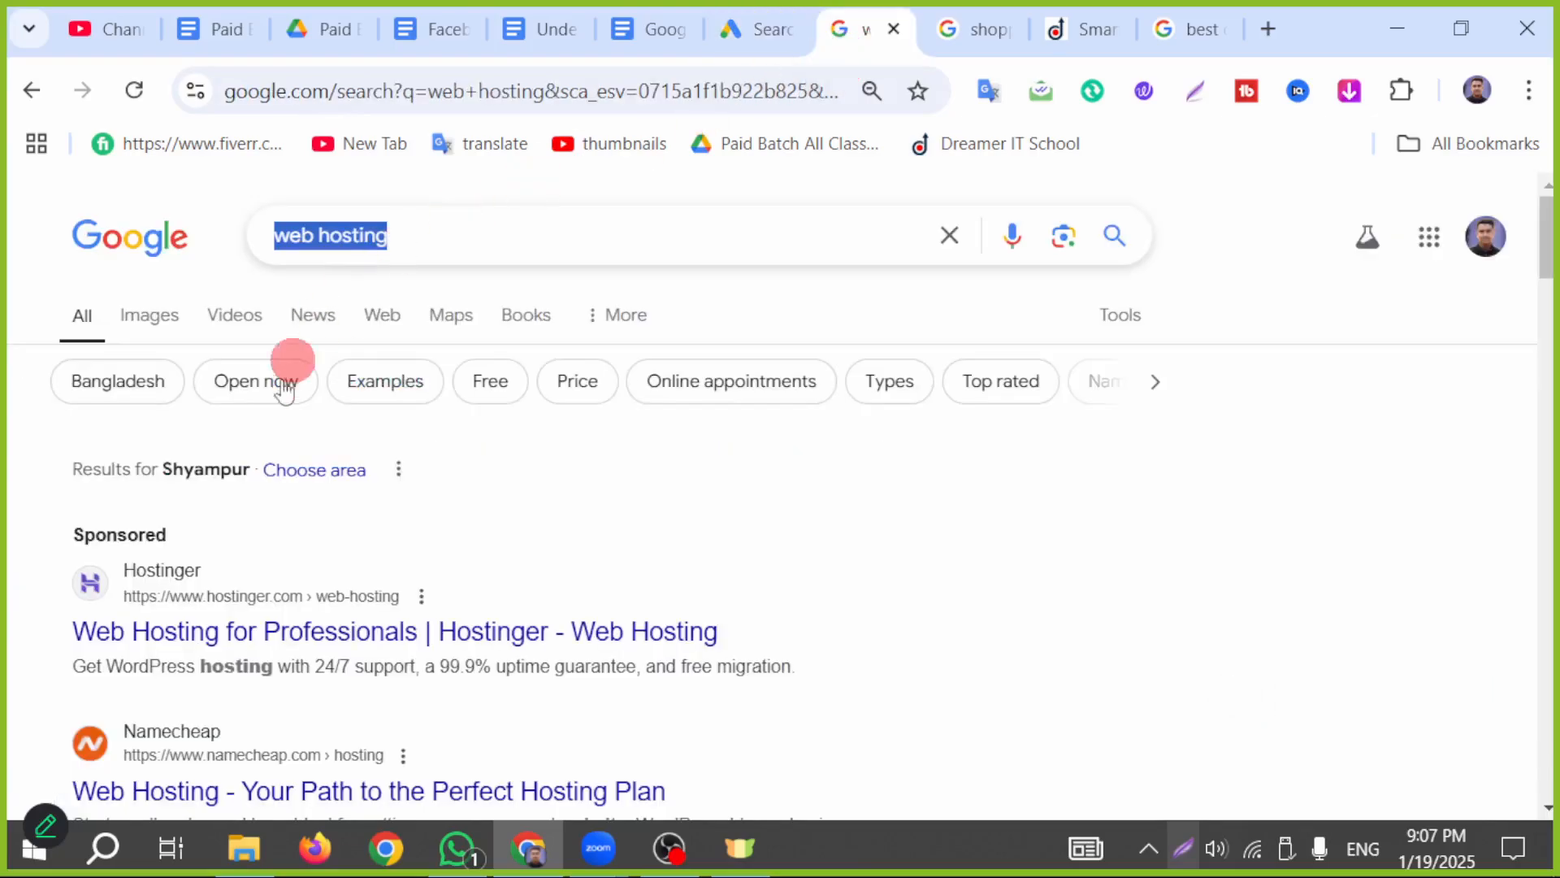
{"action": "left_click", "coordinate": [403, 266]}
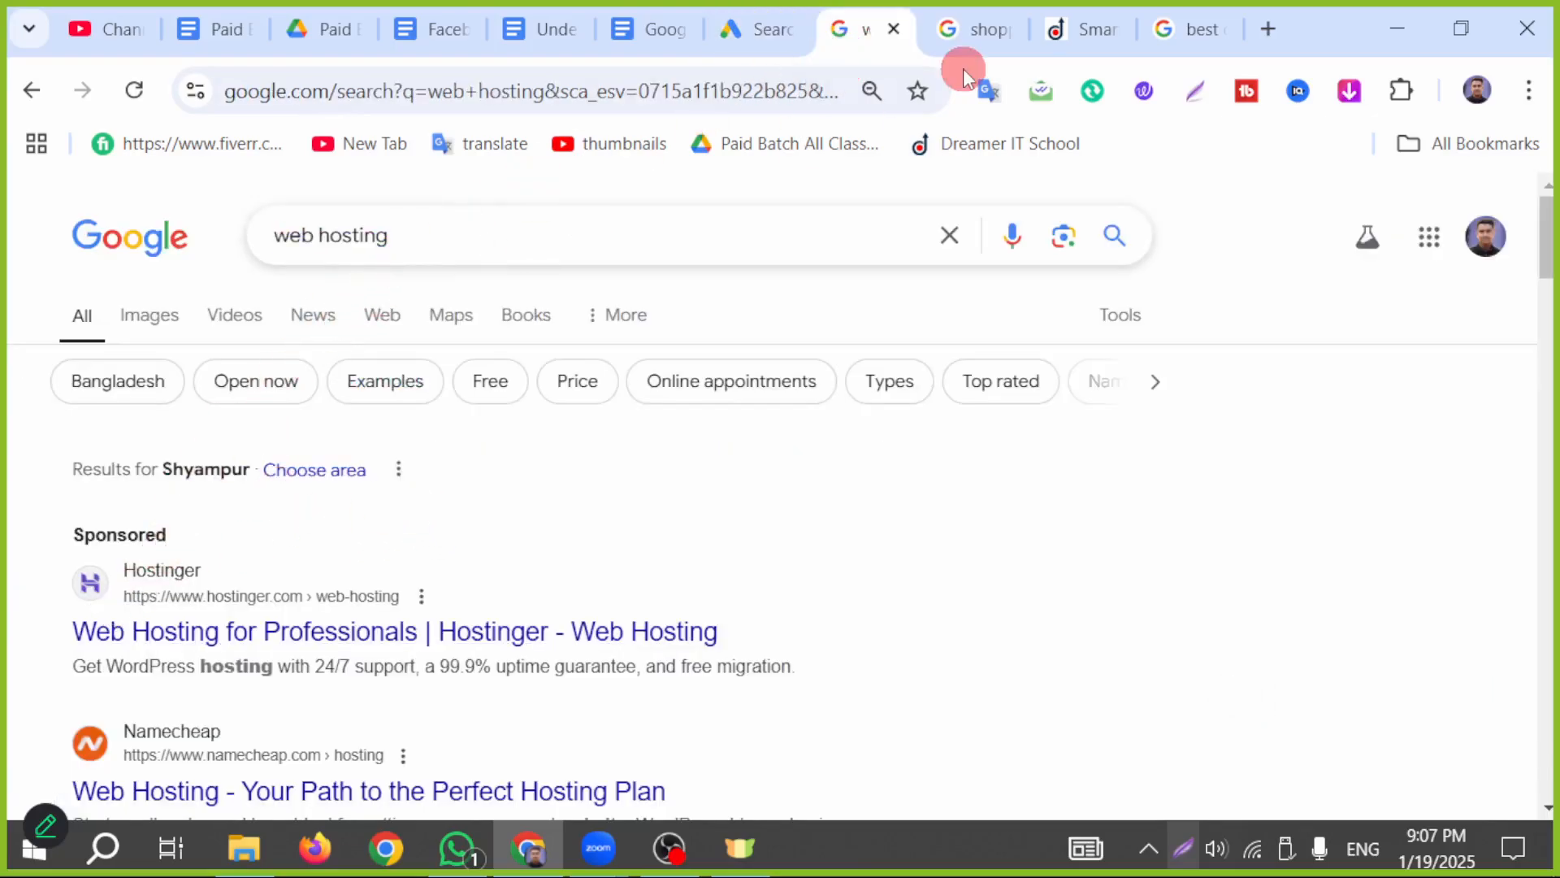
{"action": "left_click", "coordinate": [962, 34]}
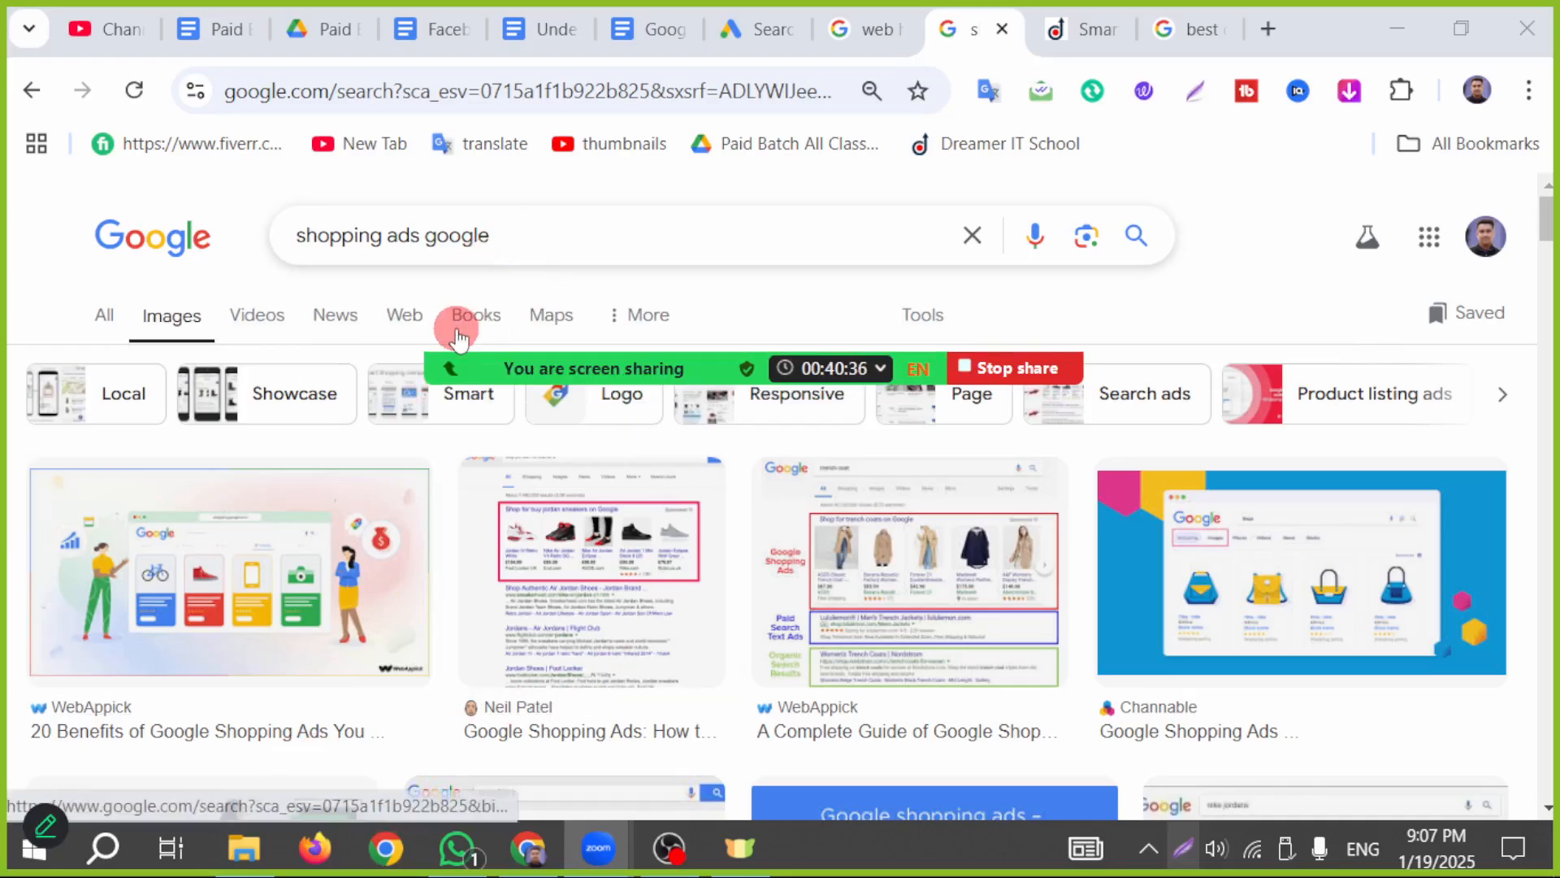
- Switch to the Zoom meeting and look through its last gallery page and the participants list
{"action": "left_click", "coordinate": [419, 311]}
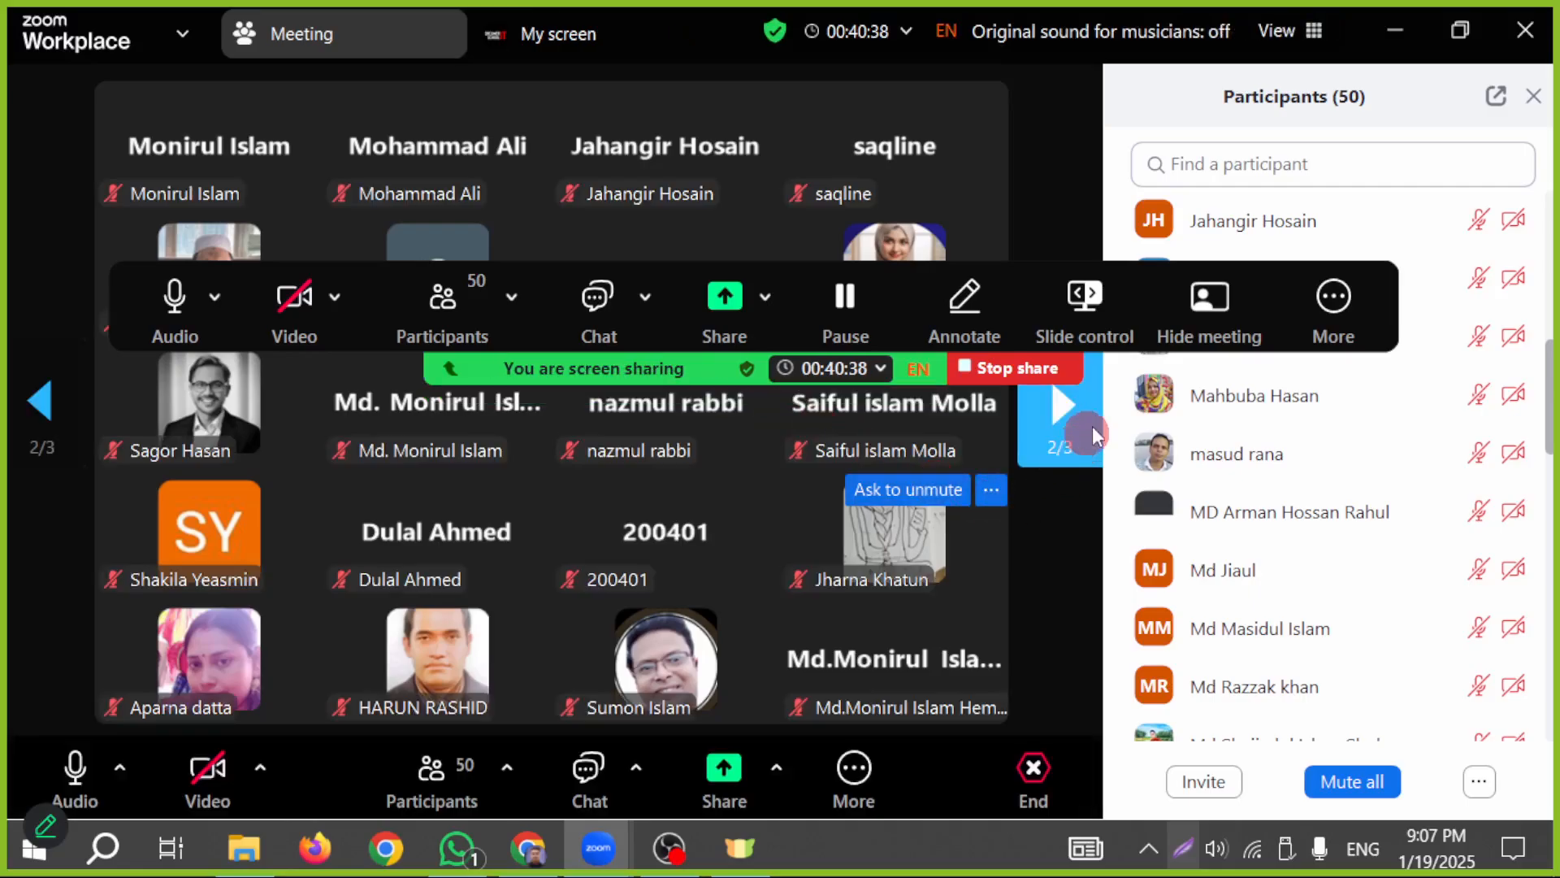
{"action": "left_click", "coordinate": [1073, 427]}
{"action": "scroll", "coordinate": [1178, 601], "scroll_direction": "up", "scroll_amount": 8}
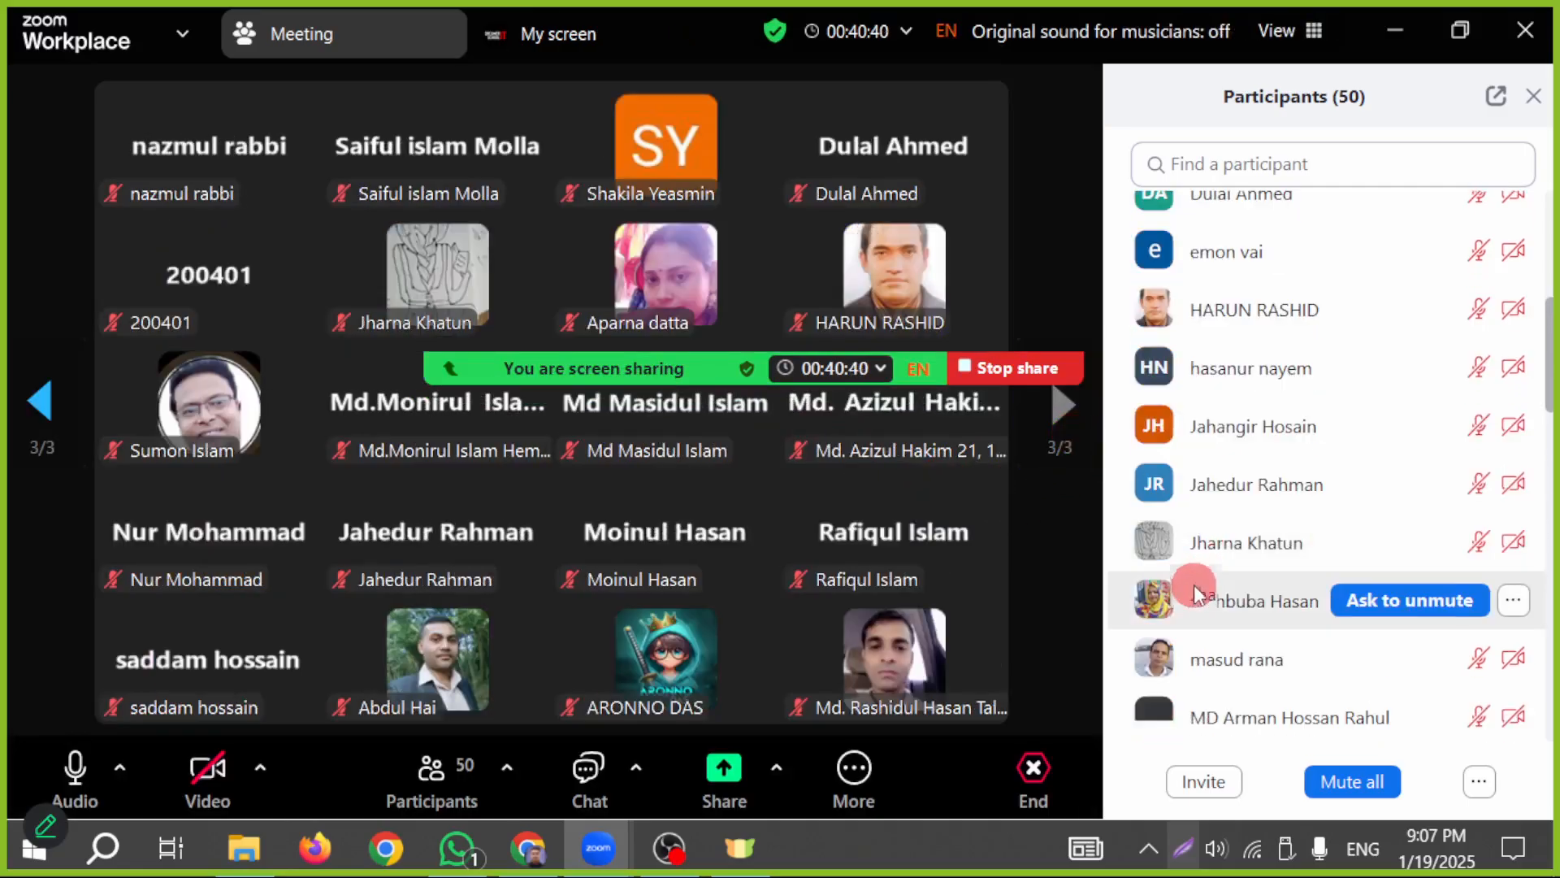
{"action": "scroll", "coordinate": [1210, 611], "scroll_direction": "up", "scroll_amount": 3}
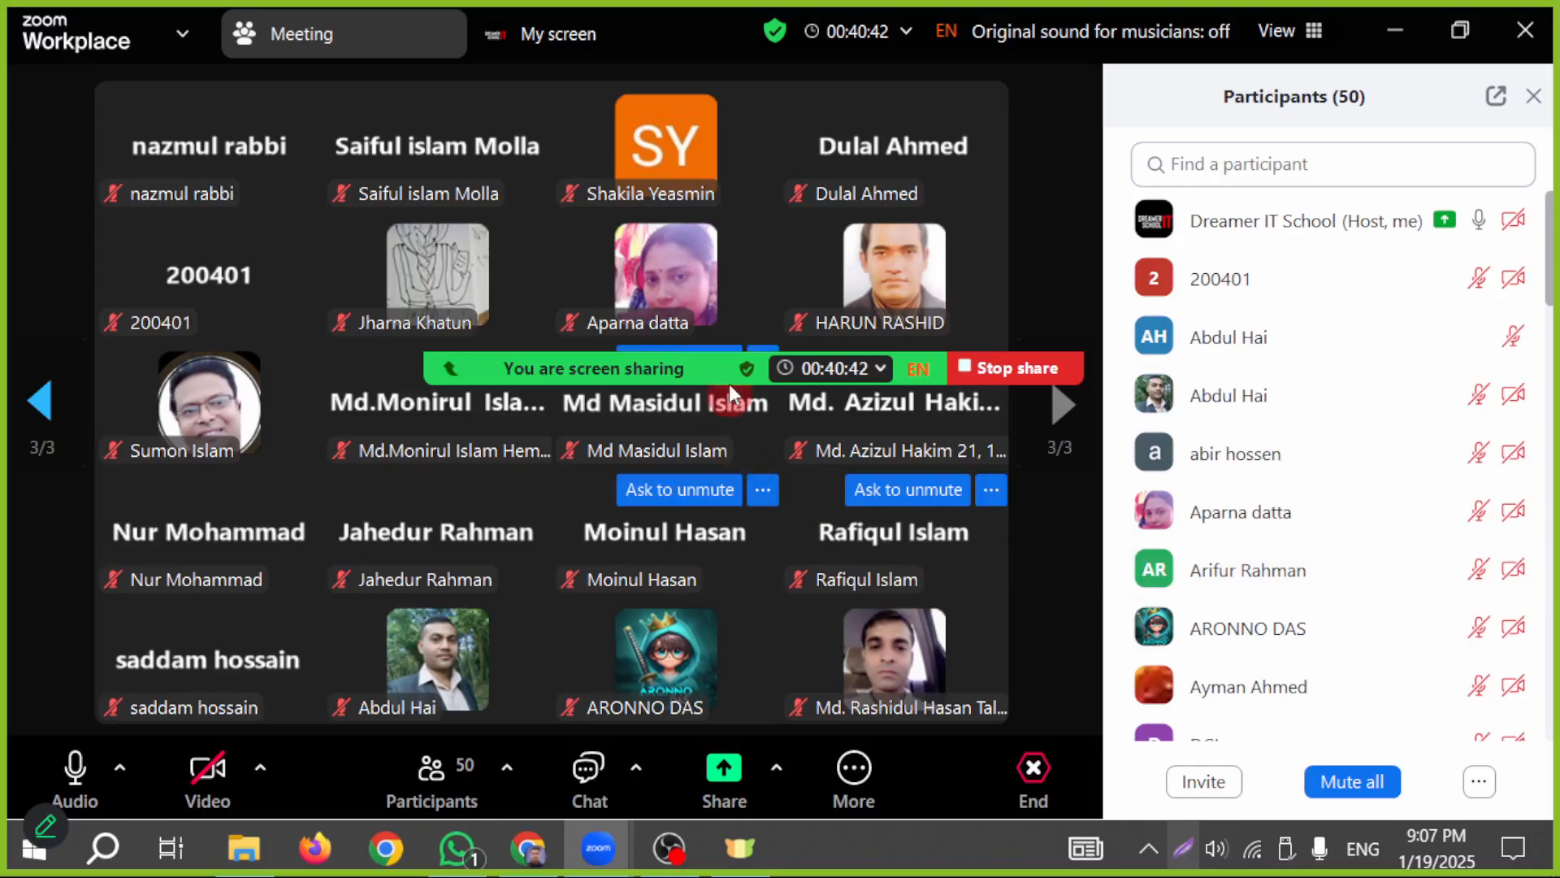
- Ask the participant with the raised hand to unmute and return the meeting gallery to its first page
{"action": "mouse_move", "coordinate": [684, 334]}
{"action": "left_click_drag", "start_coordinate": [684, 334], "coordinate": [605, 266]}
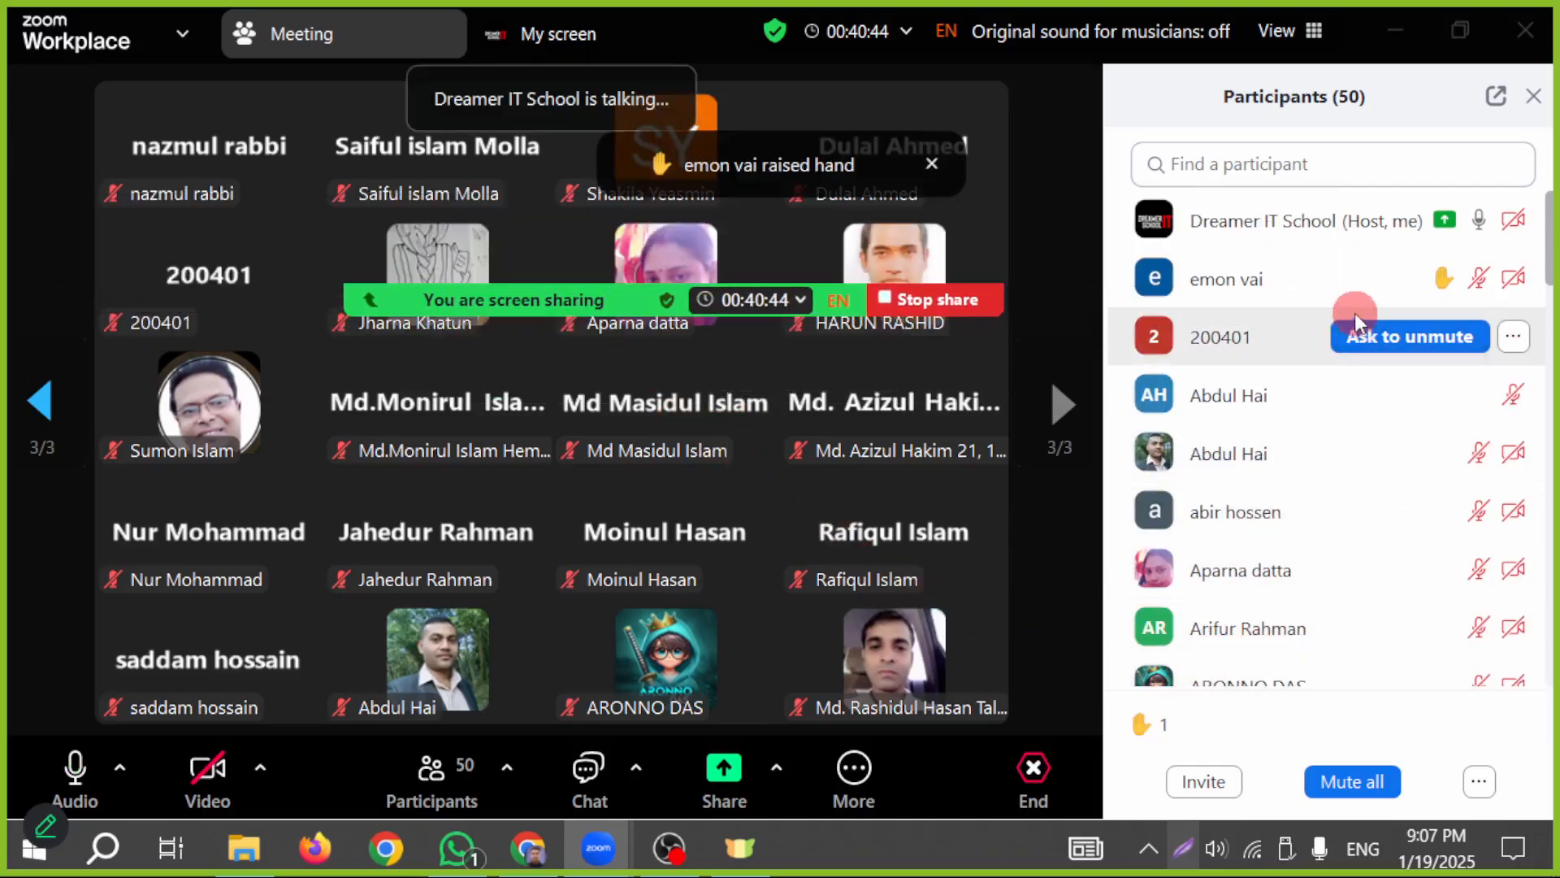
{"action": "left_click", "coordinate": [1388, 281]}
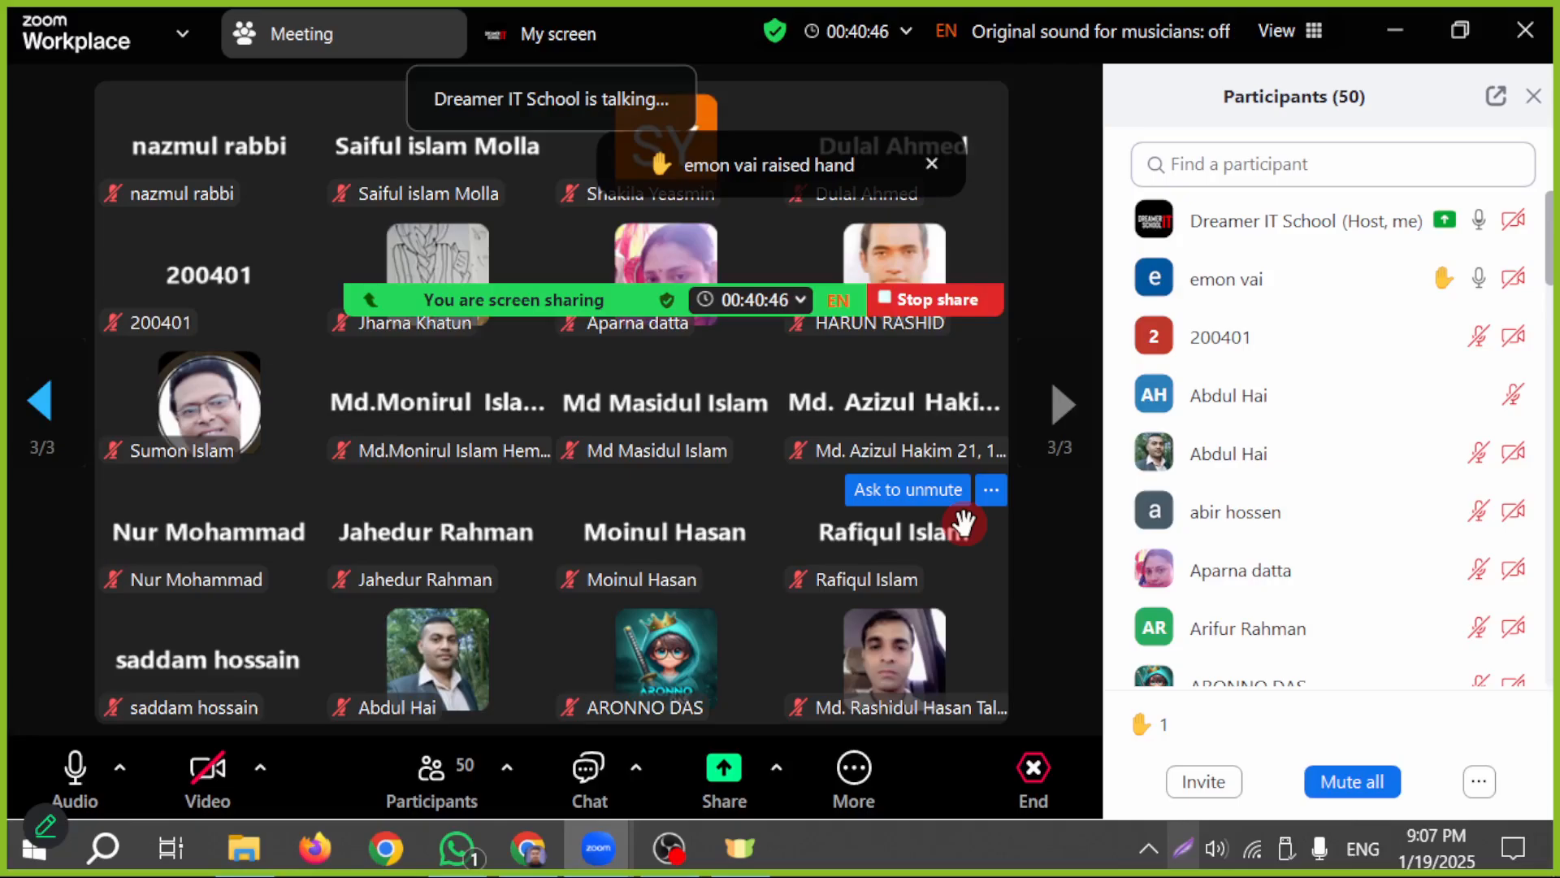
{"action": "left_click", "coordinate": [51, 421]}
{"action": "left_click", "coordinate": [51, 421]}
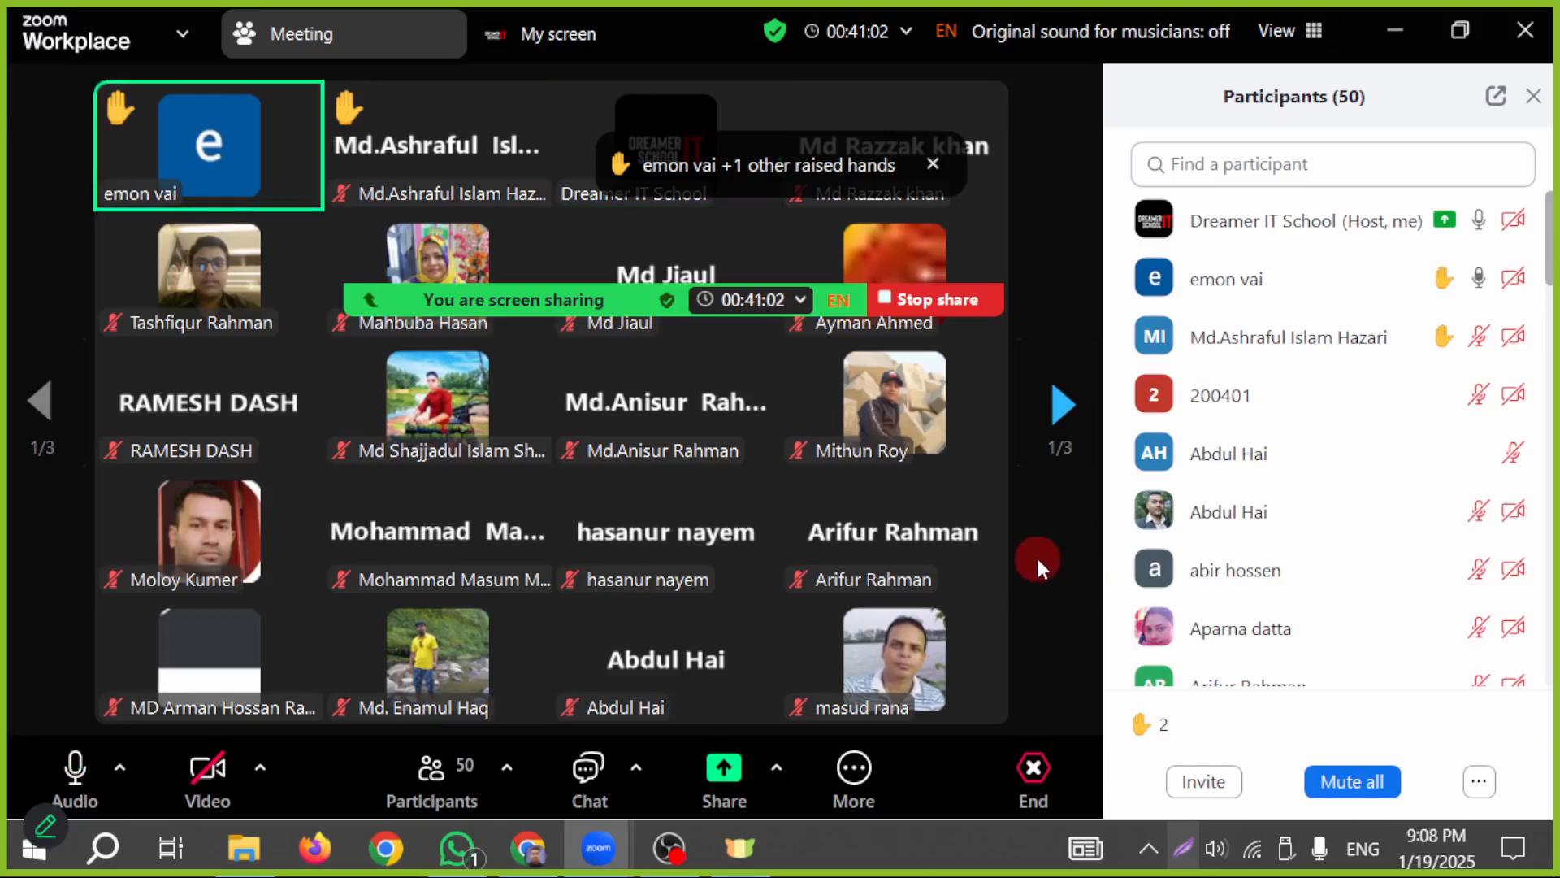
- Switch back to Chrome and replace the "web hosting" Google search with a search for "dog food usa"
{"action": "mouse_move", "coordinate": [1281, 553]}
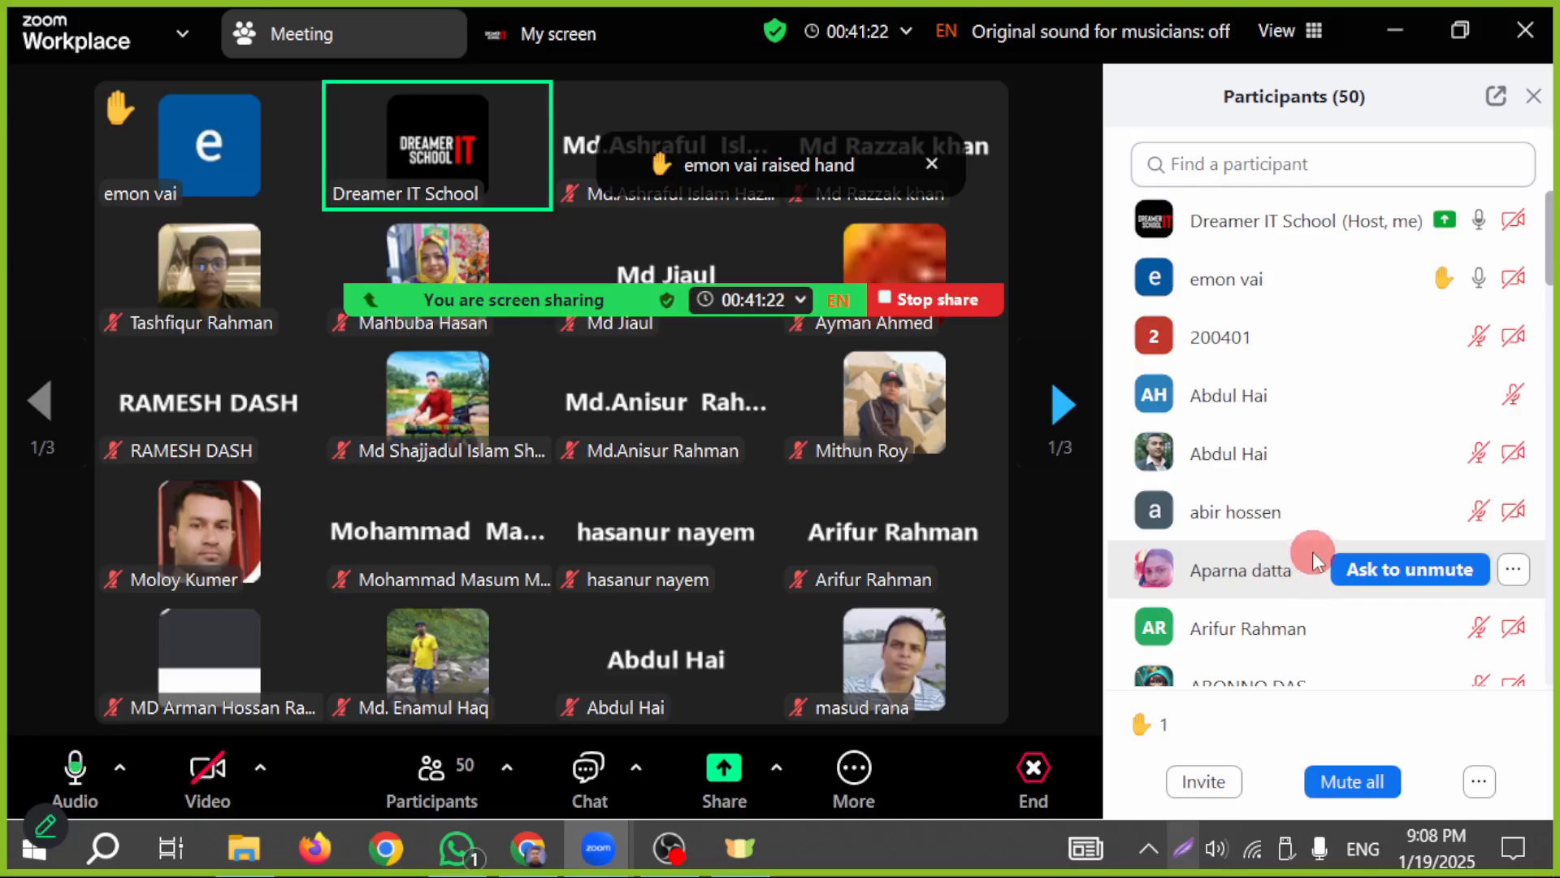
{"action": "left_click", "coordinate": [529, 847]}
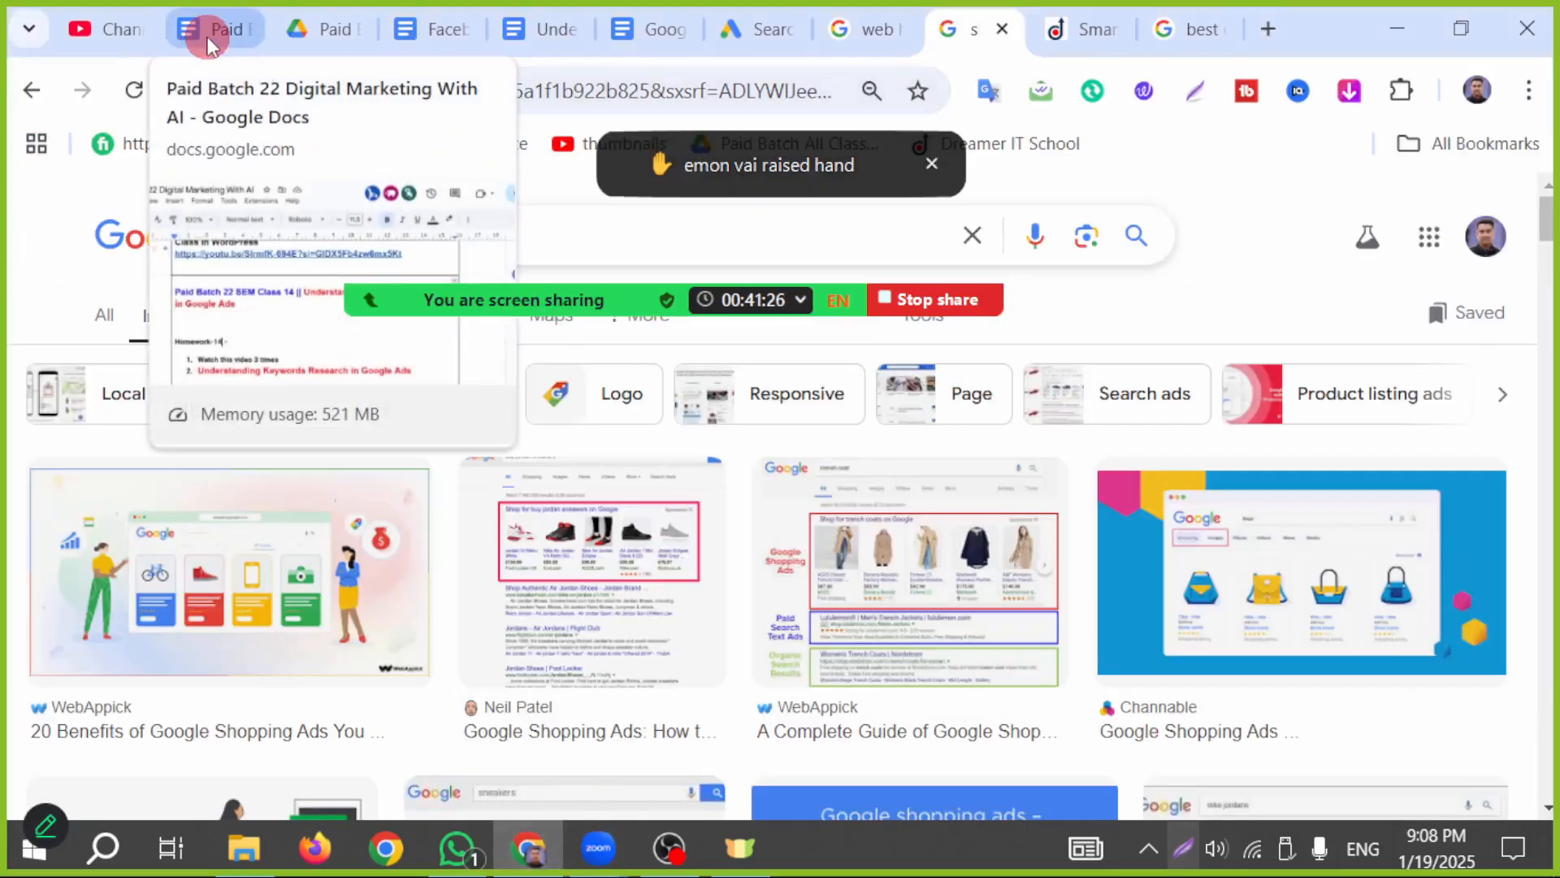
{"action": "left_click", "coordinate": [748, 36]}
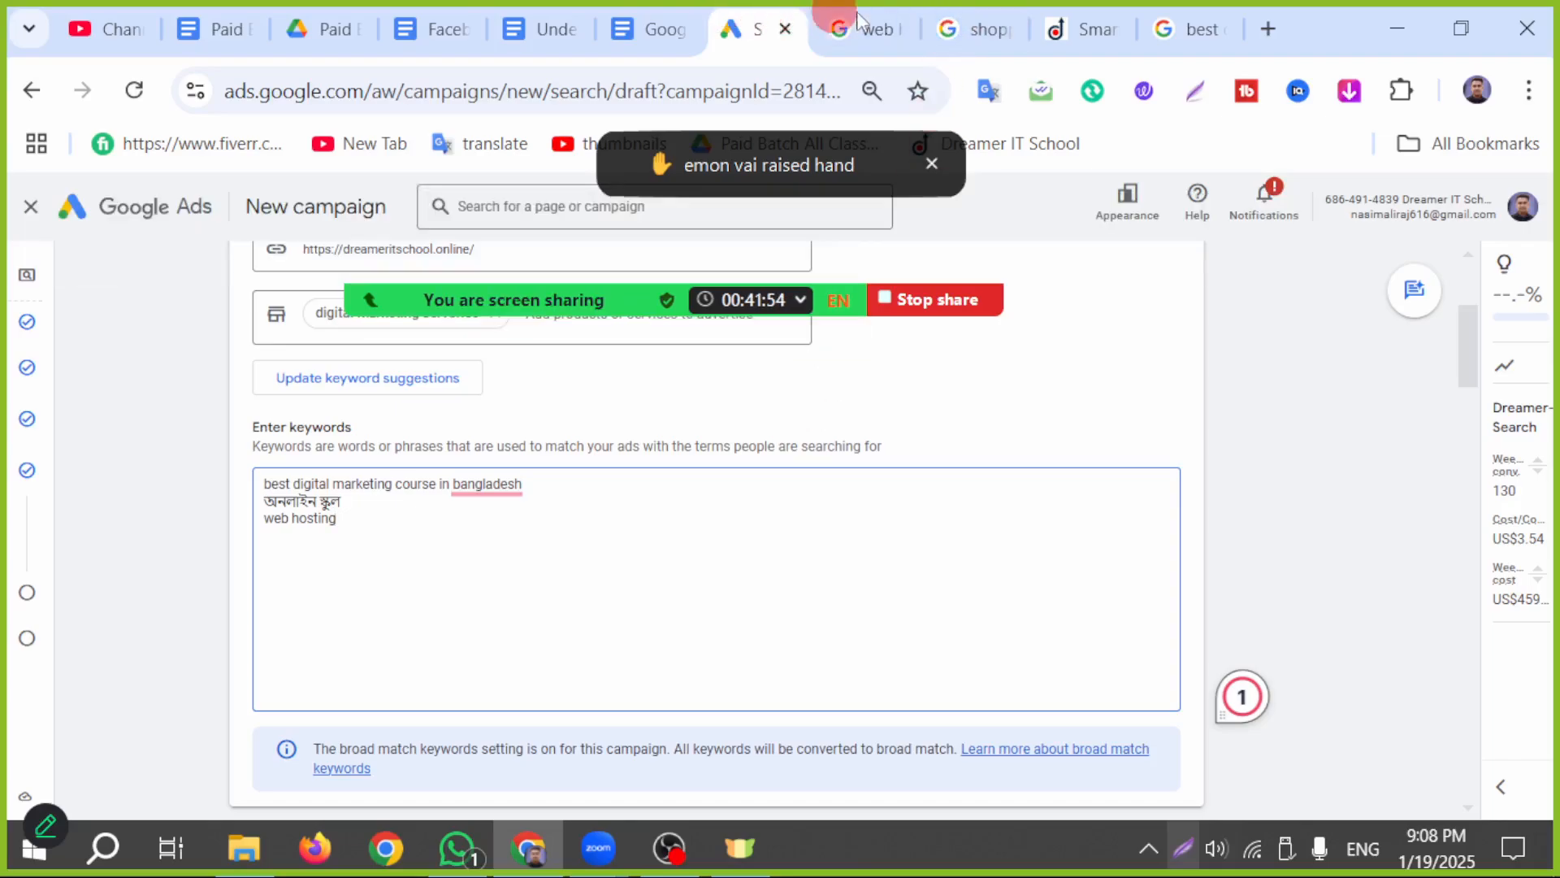
{"action": "left_click", "coordinate": [1176, 29]}
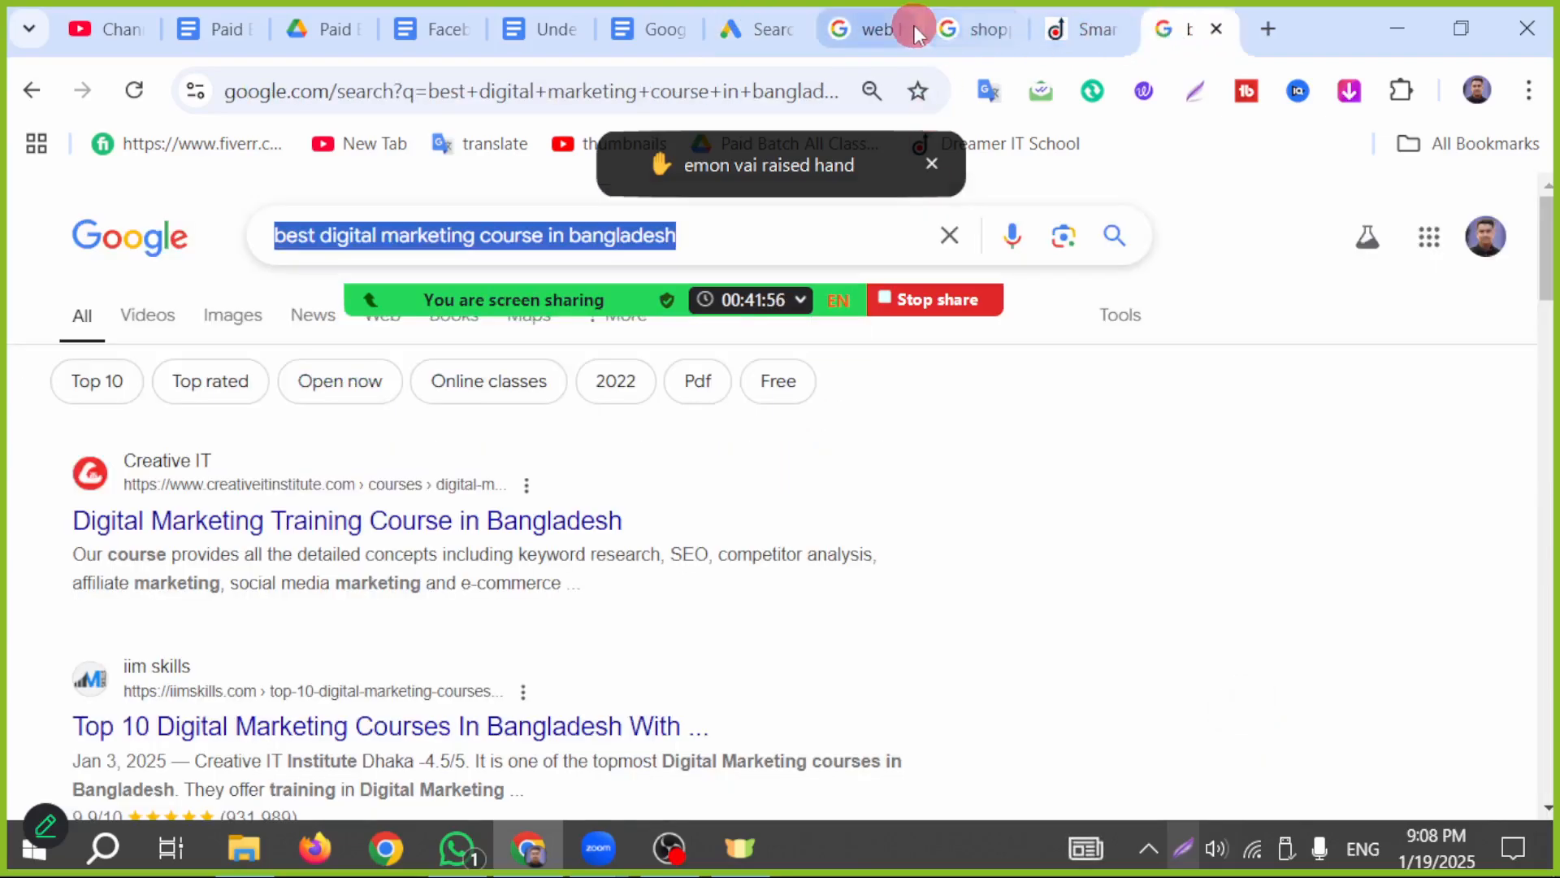
{"action": "left_click", "coordinate": [915, 32]}
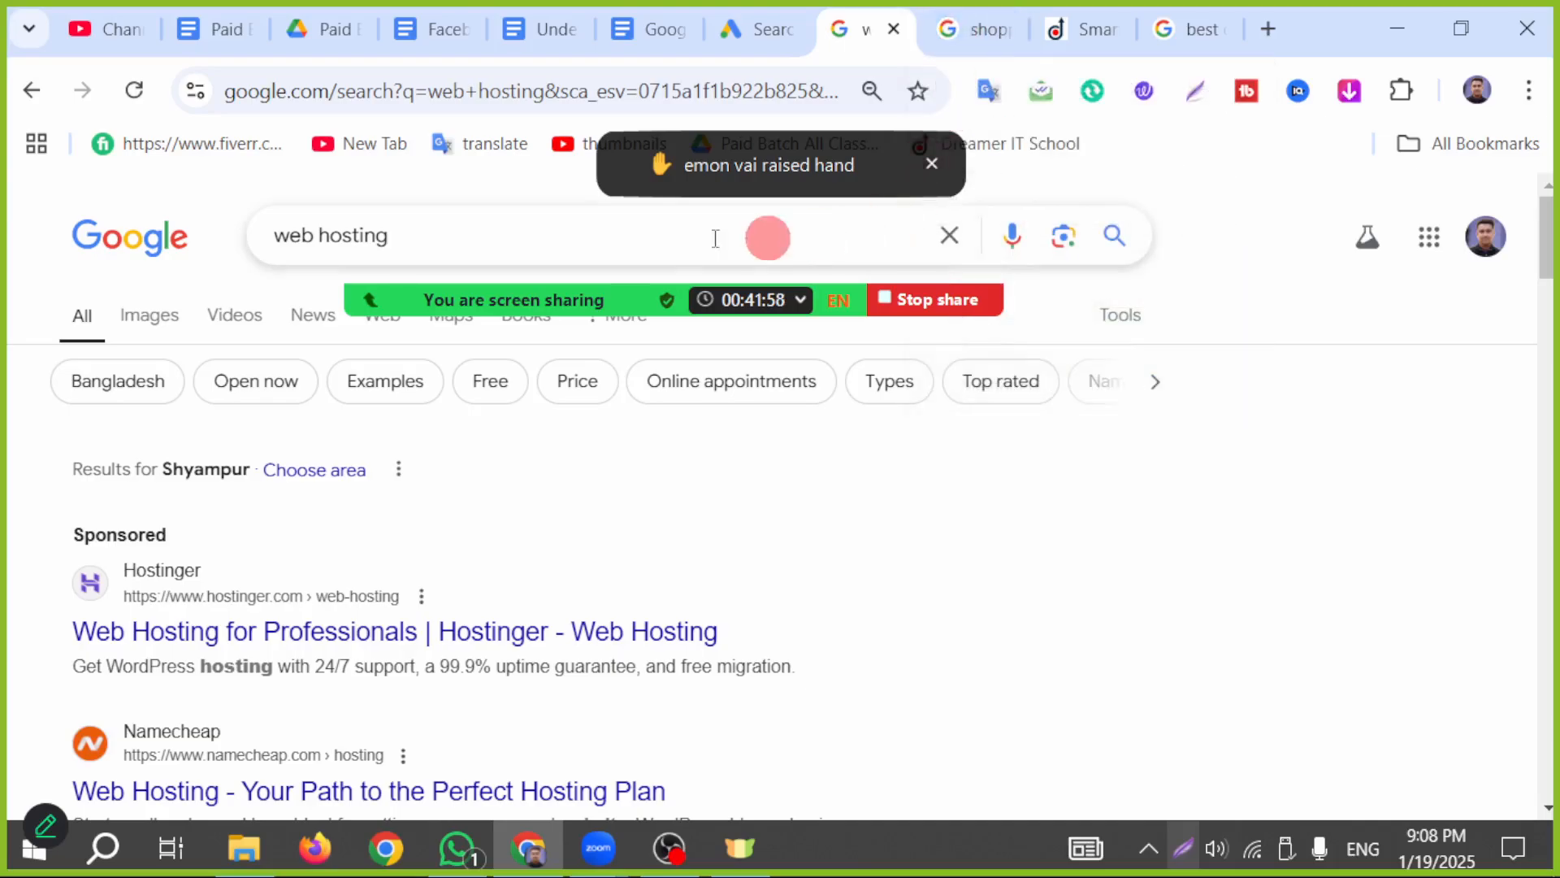
{"action": "left_click_drag", "start_coordinate": [512, 233], "coordinate": [242, 250]}
{"action": "type", "text": "dod"}
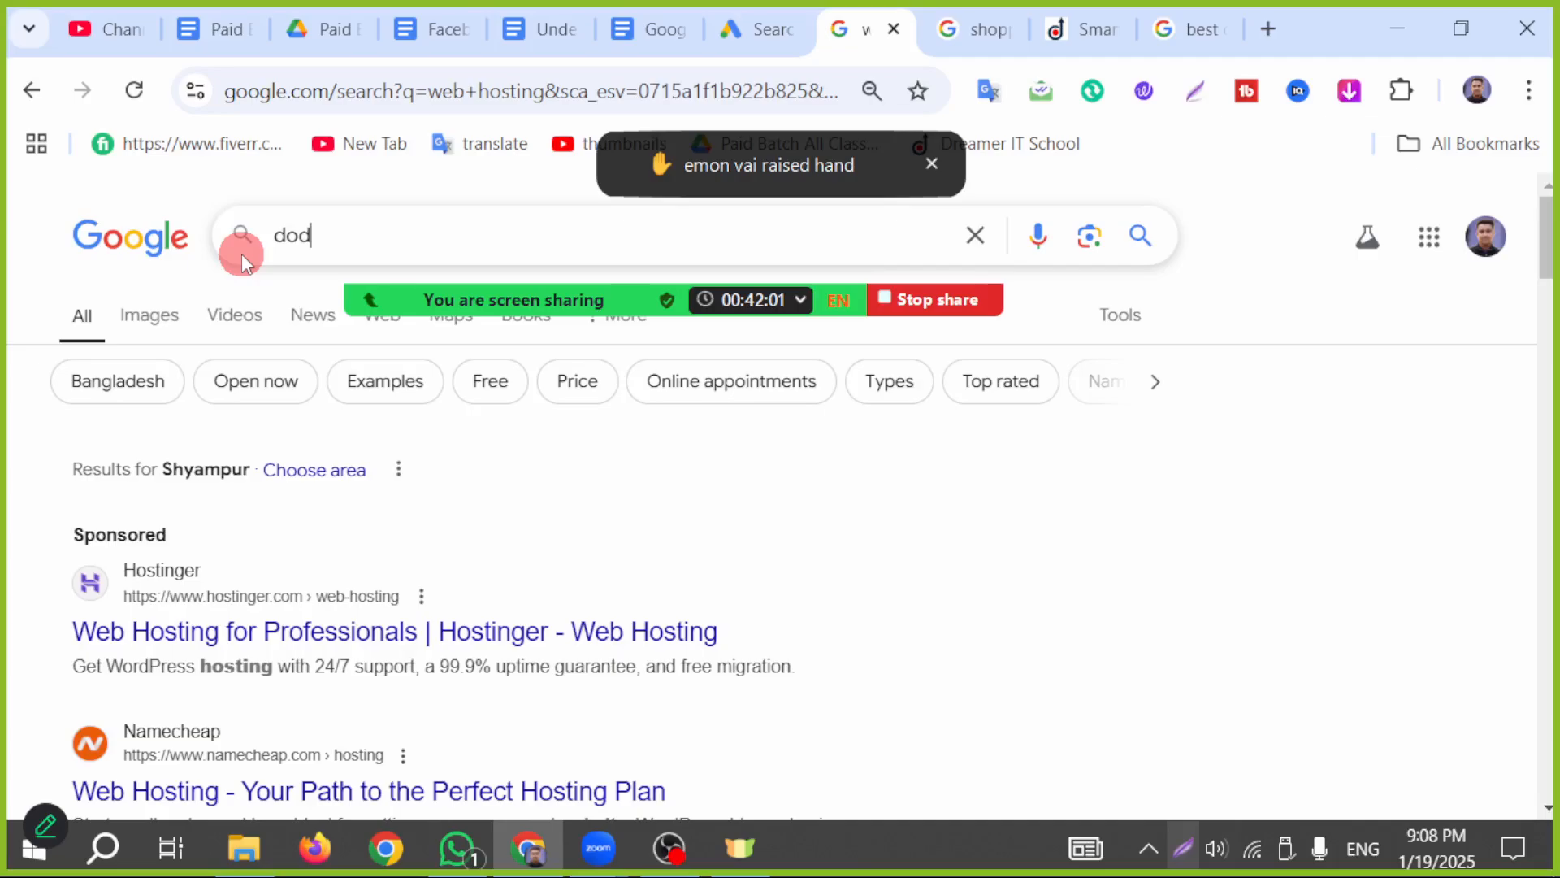
{"action": "key", "text": "BackSpace"}
{"action": "type", "text": "g food usa"}
{"action": "key", "text": "Return"}
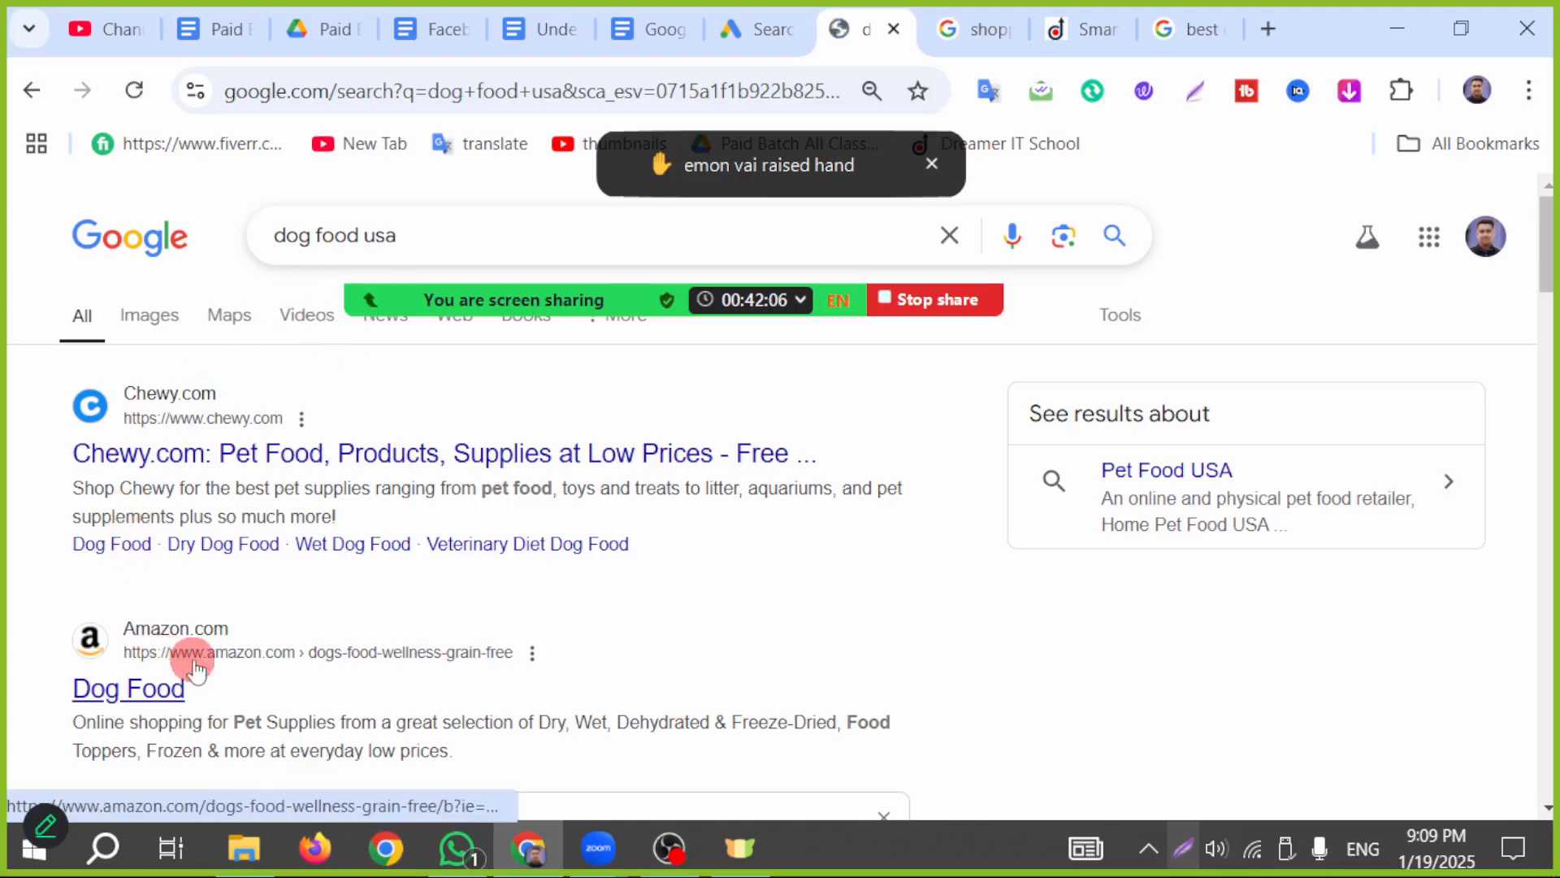
- Copy the query "dog food usa" and run the same Google search in a different Chrome profile
{"action": "mouse_move", "coordinate": [494, 268]}
{"action": "left_click_drag", "start_coordinate": [494, 268], "coordinate": [543, 387]}
{"action": "left_click_drag", "start_coordinate": [463, 247], "coordinate": [272, 237]}
{"action": "key", "text": "ctrl+c"}
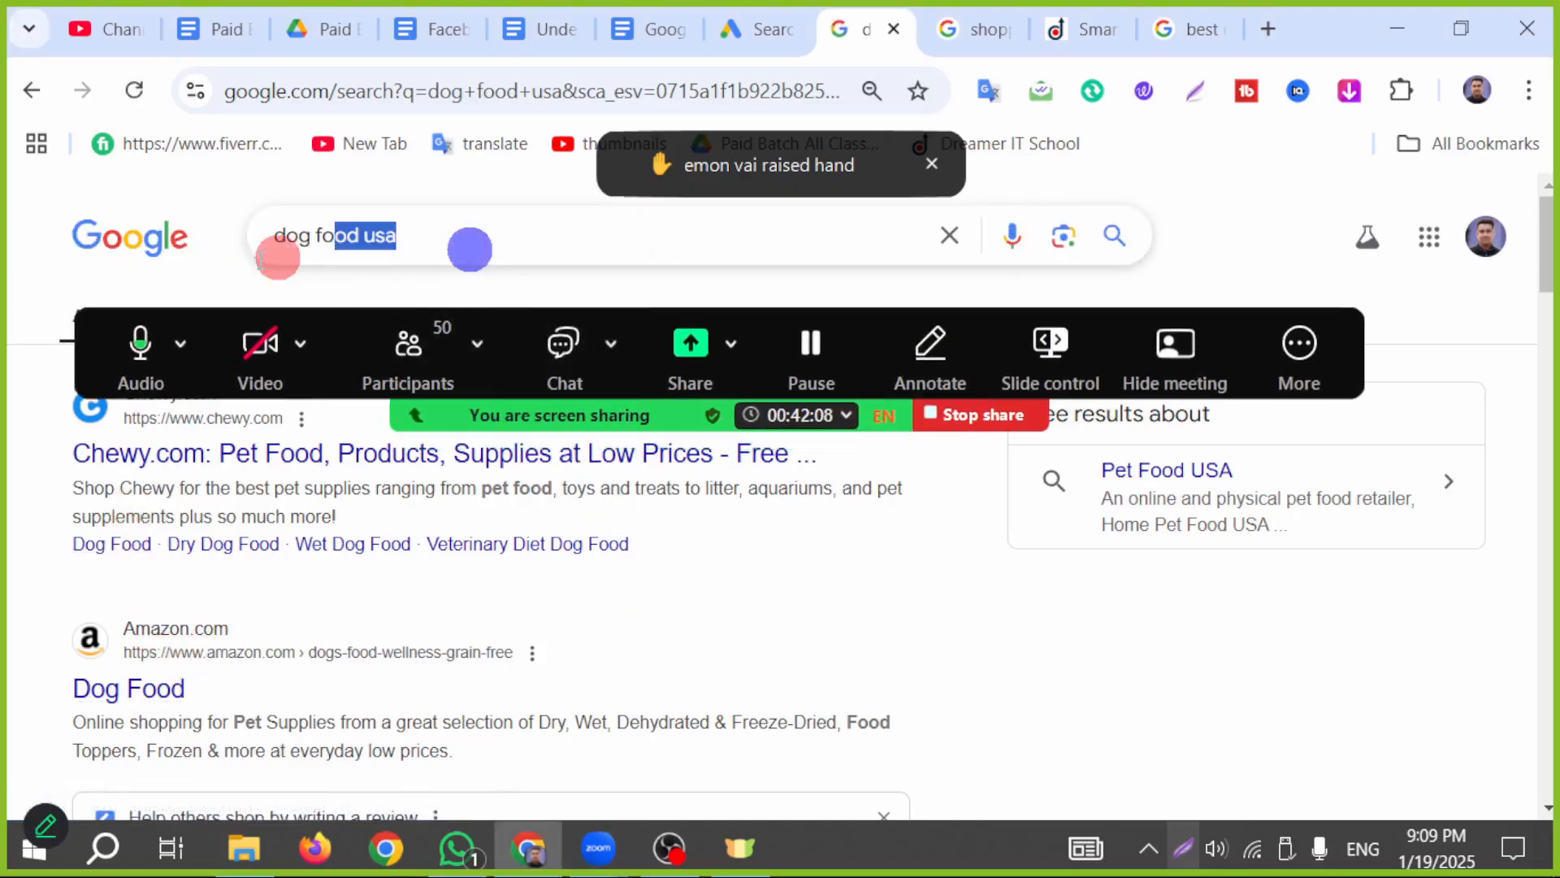
{"action": "left_click", "coordinate": [383, 858]}
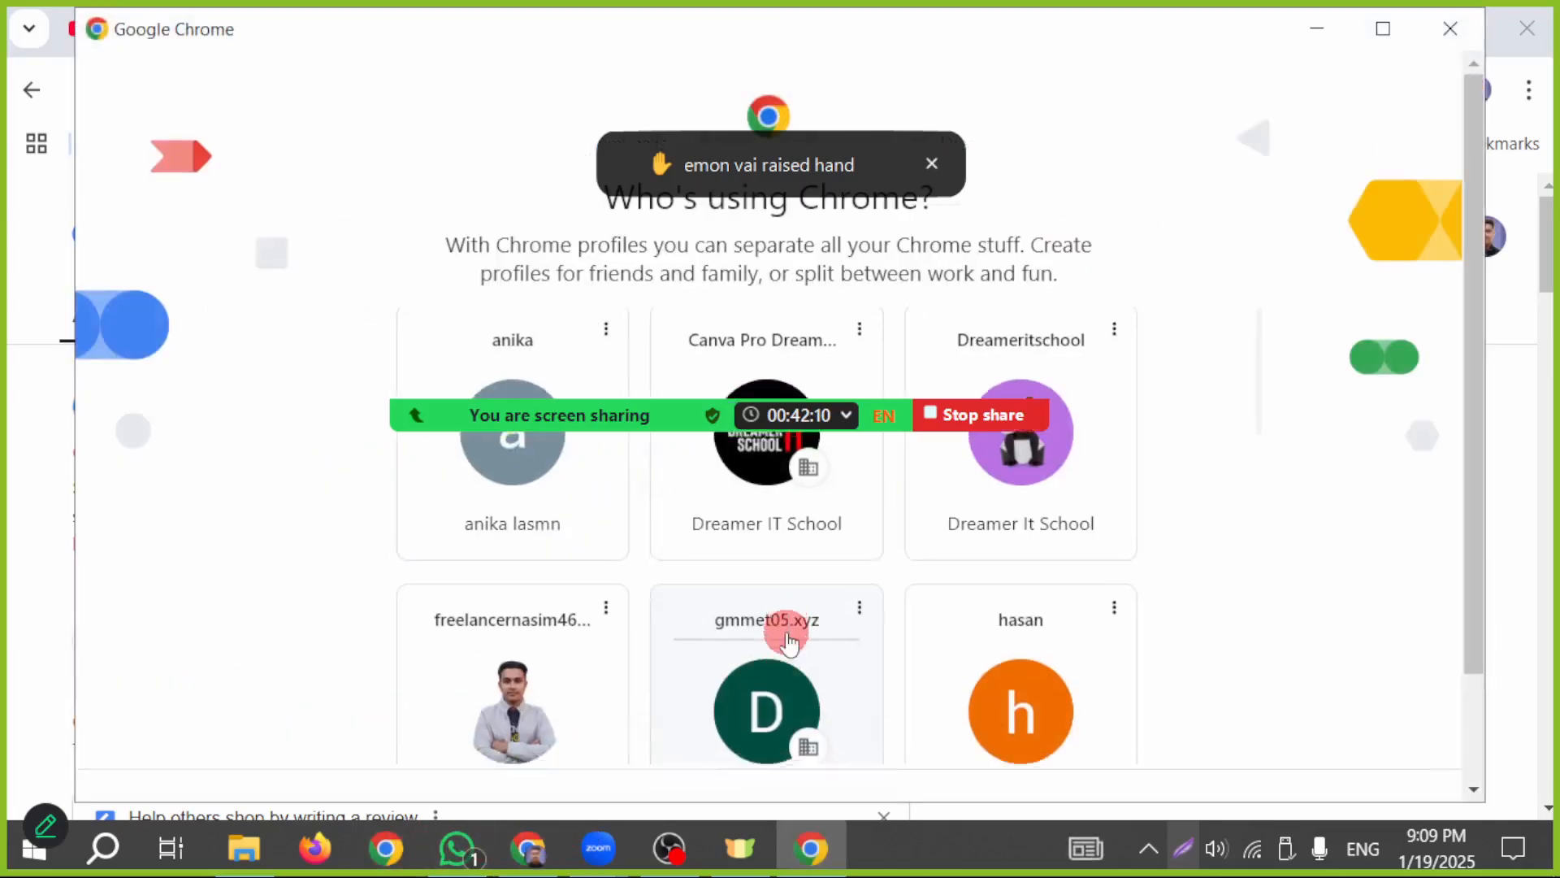
{"action": "scroll", "coordinate": [772, 642], "scroll_direction": "down", "scroll_amount": 5}
{"action": "left_click", "coordinate": [776, 658]}
{"action": "key", "text": "ctrl+v"}
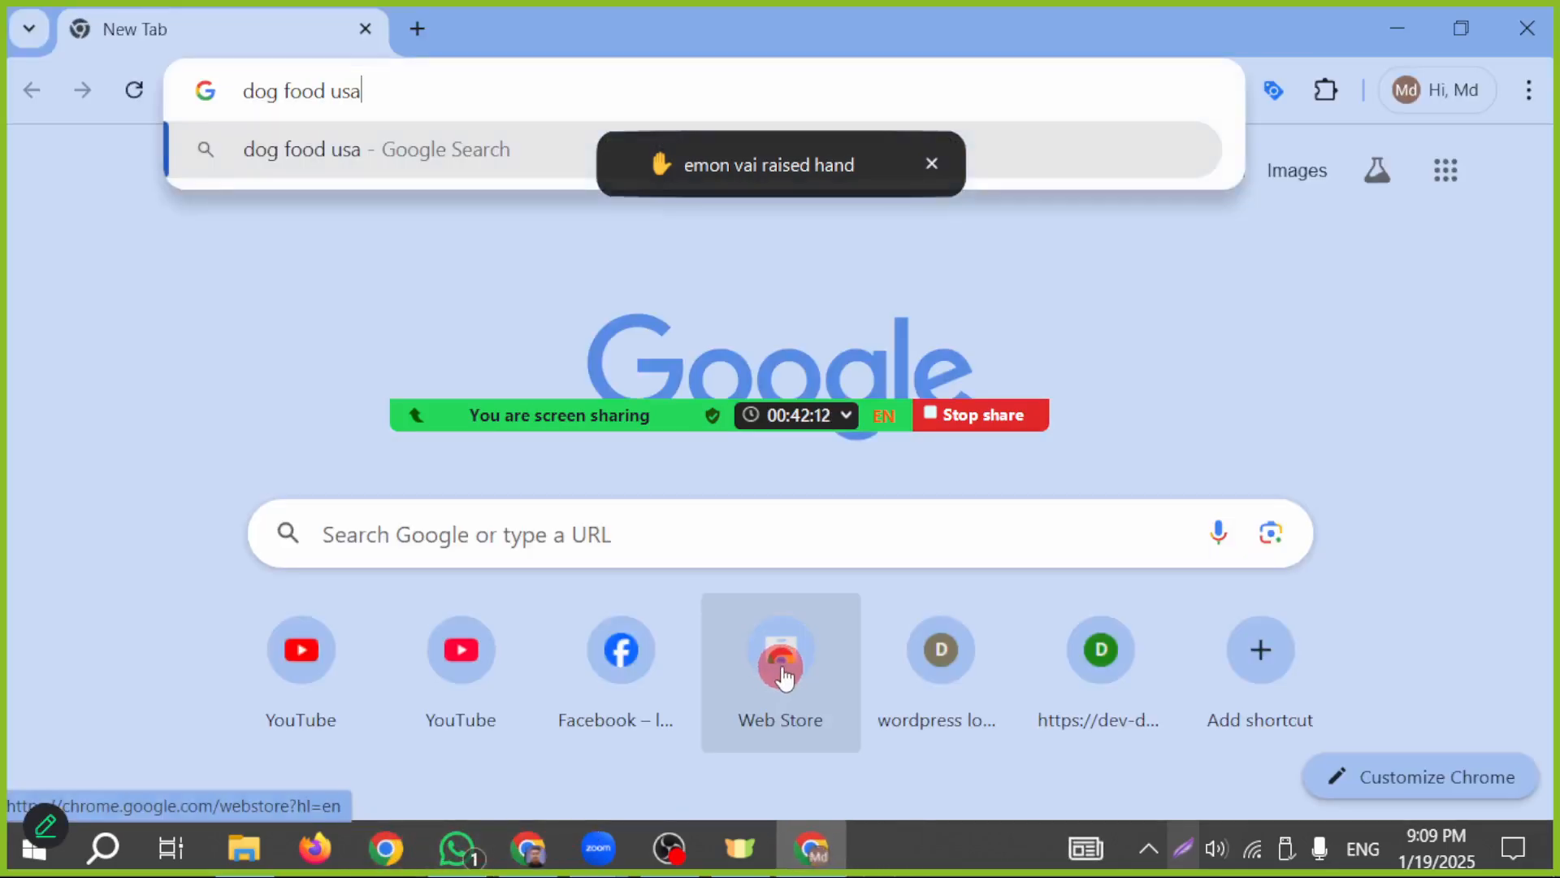
{"action": "key", "text": "Return"}
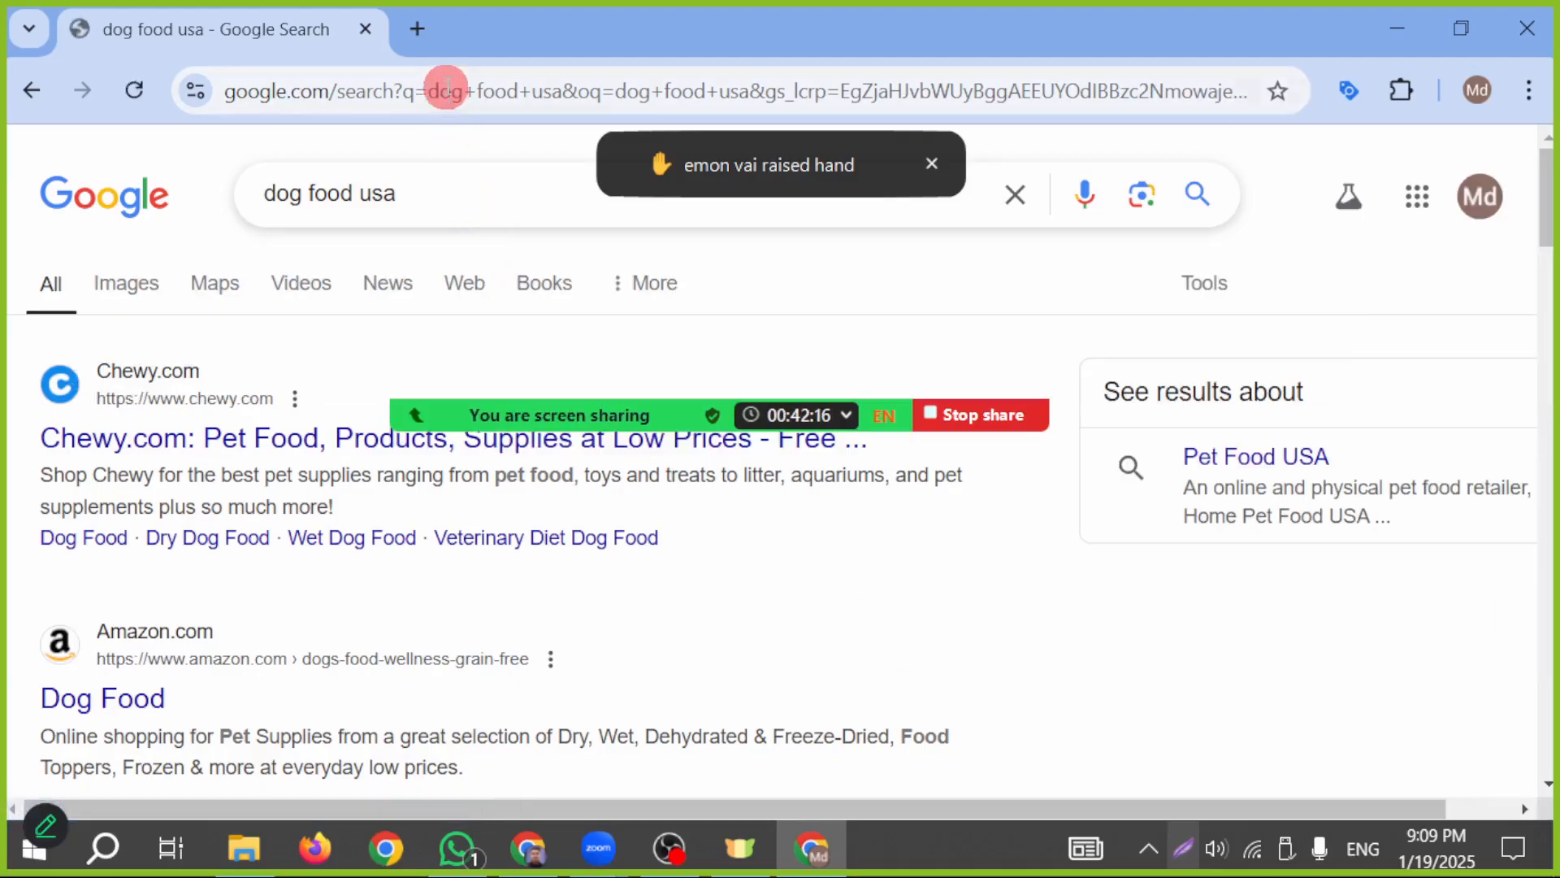
- Replace the dog food results with a fresh tab and search Google for "laptop price in usa"
{"action": "left_click", "coordinate": [420, 31]}
{"action": "left_click", "coordinate": [363, 42]}
{"action": "left_click", "coordinate": [368, 33]}
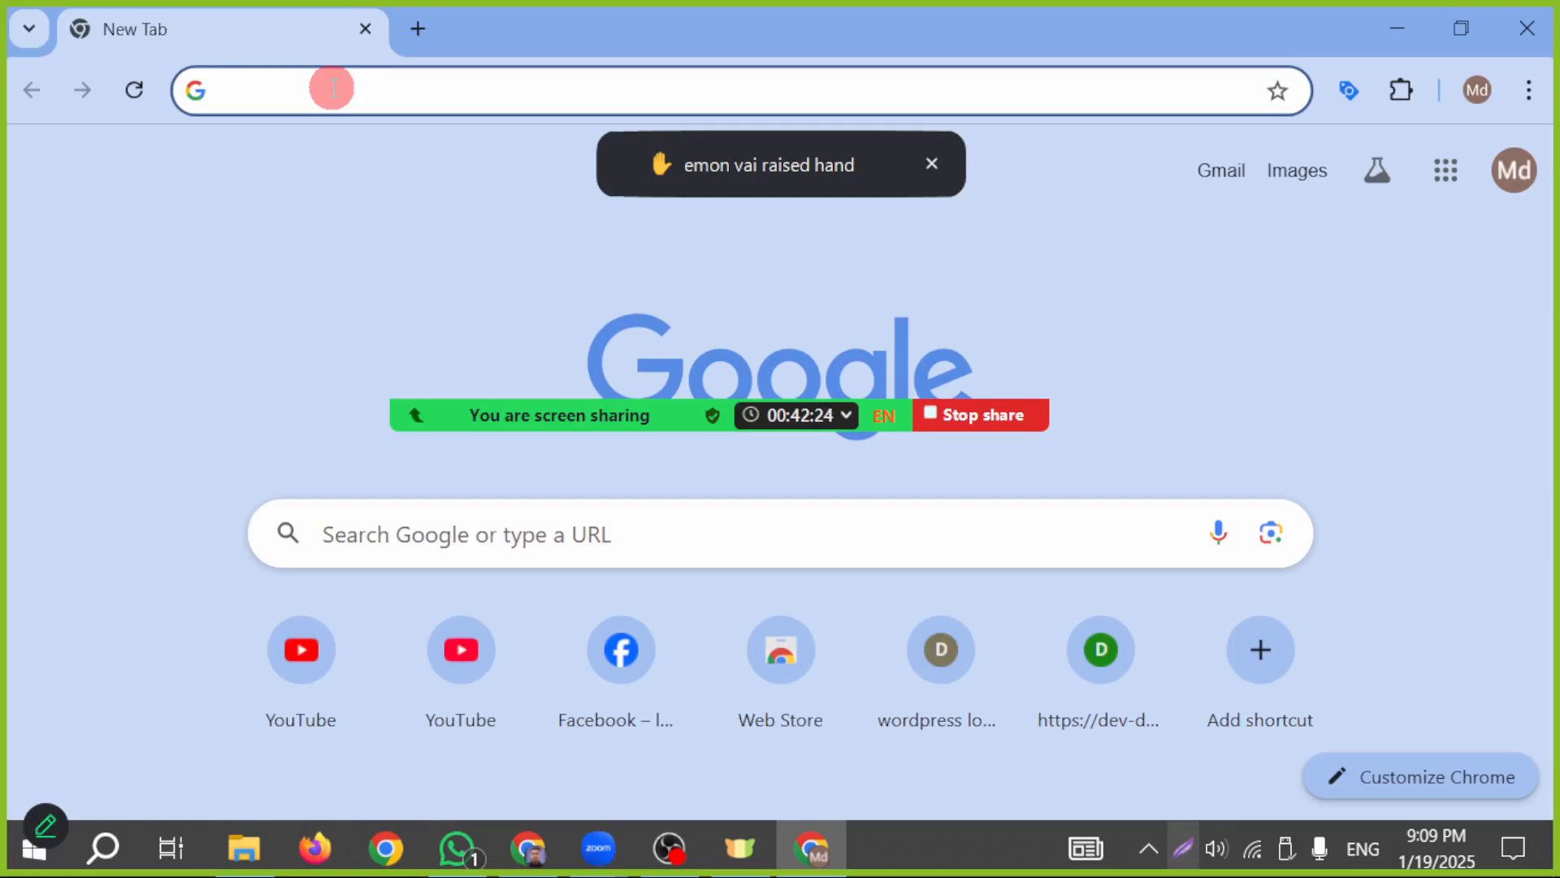
{"action": "type", "text": "laptp"}
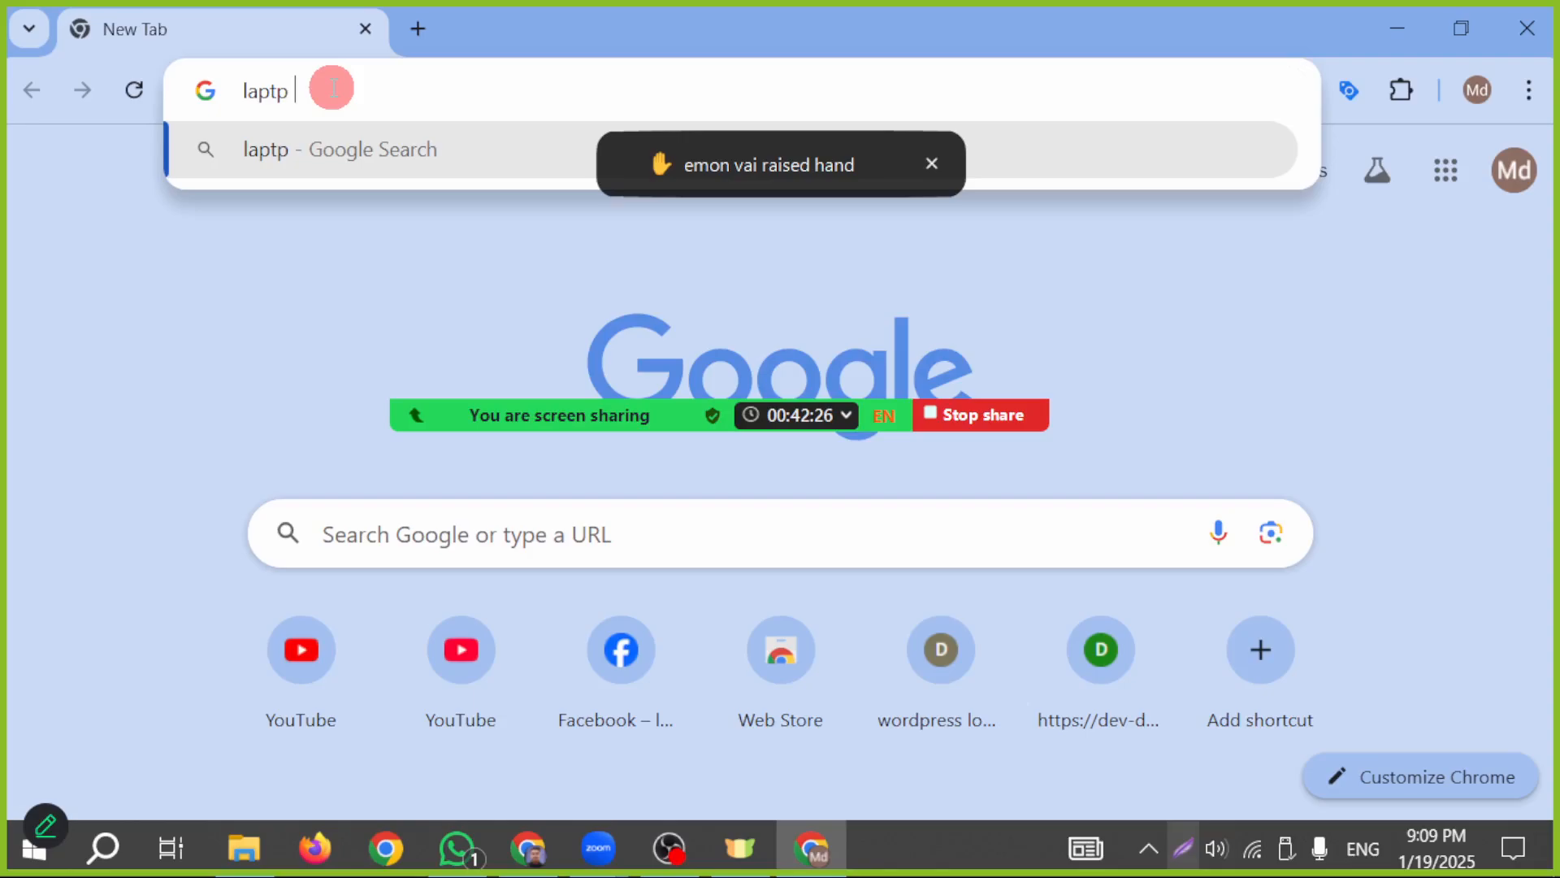
{"action": "key", "text": "BackSpace"}
{"action": "type", "text": "op pr"}
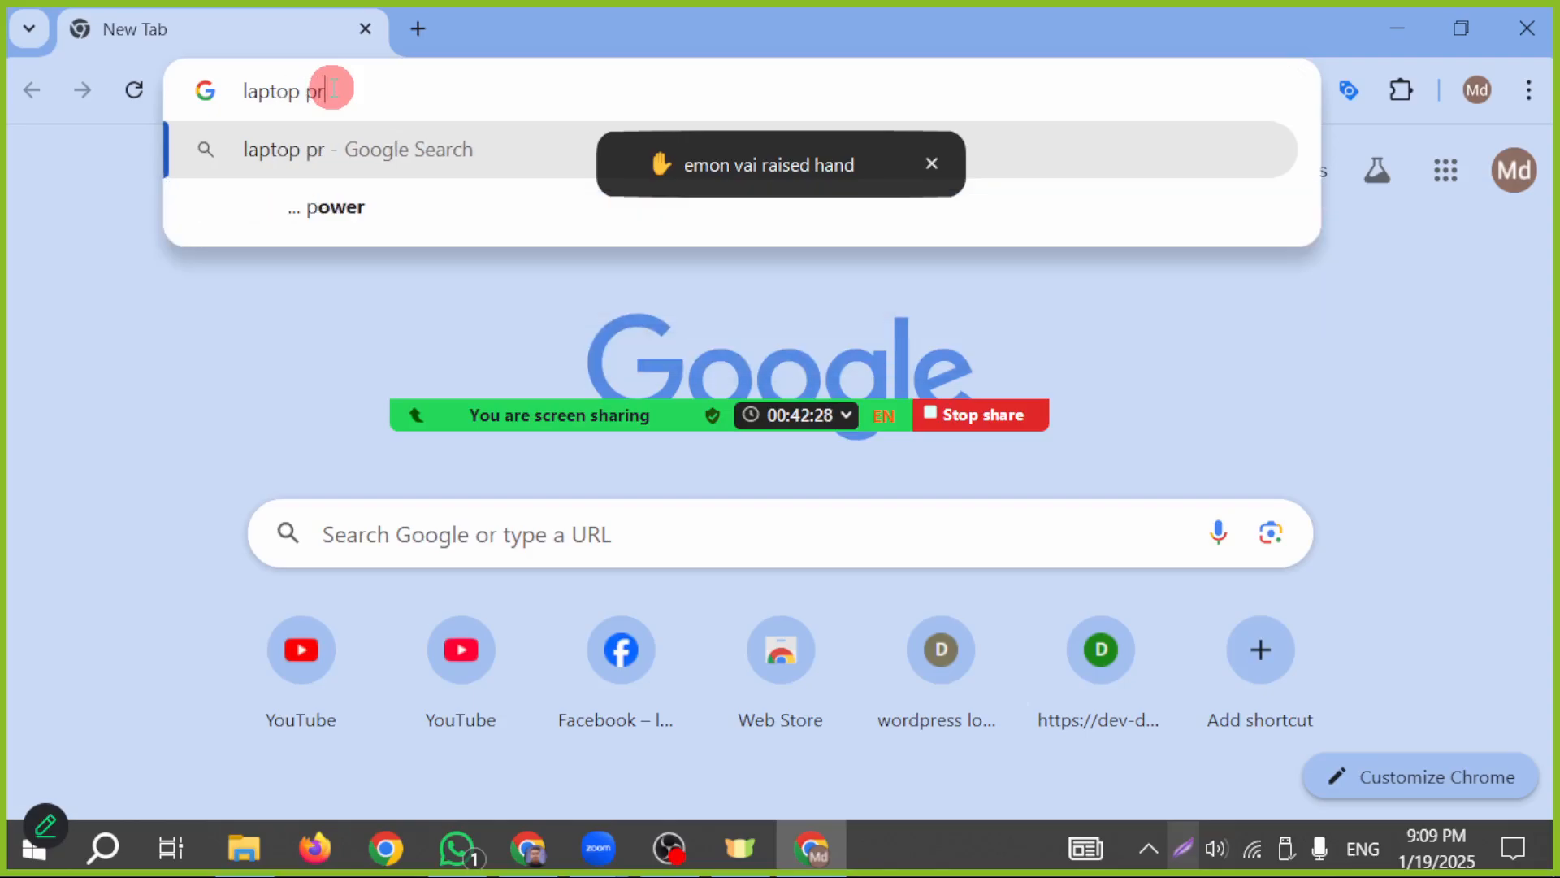
{"action": "type", "text": "ice in ud"}
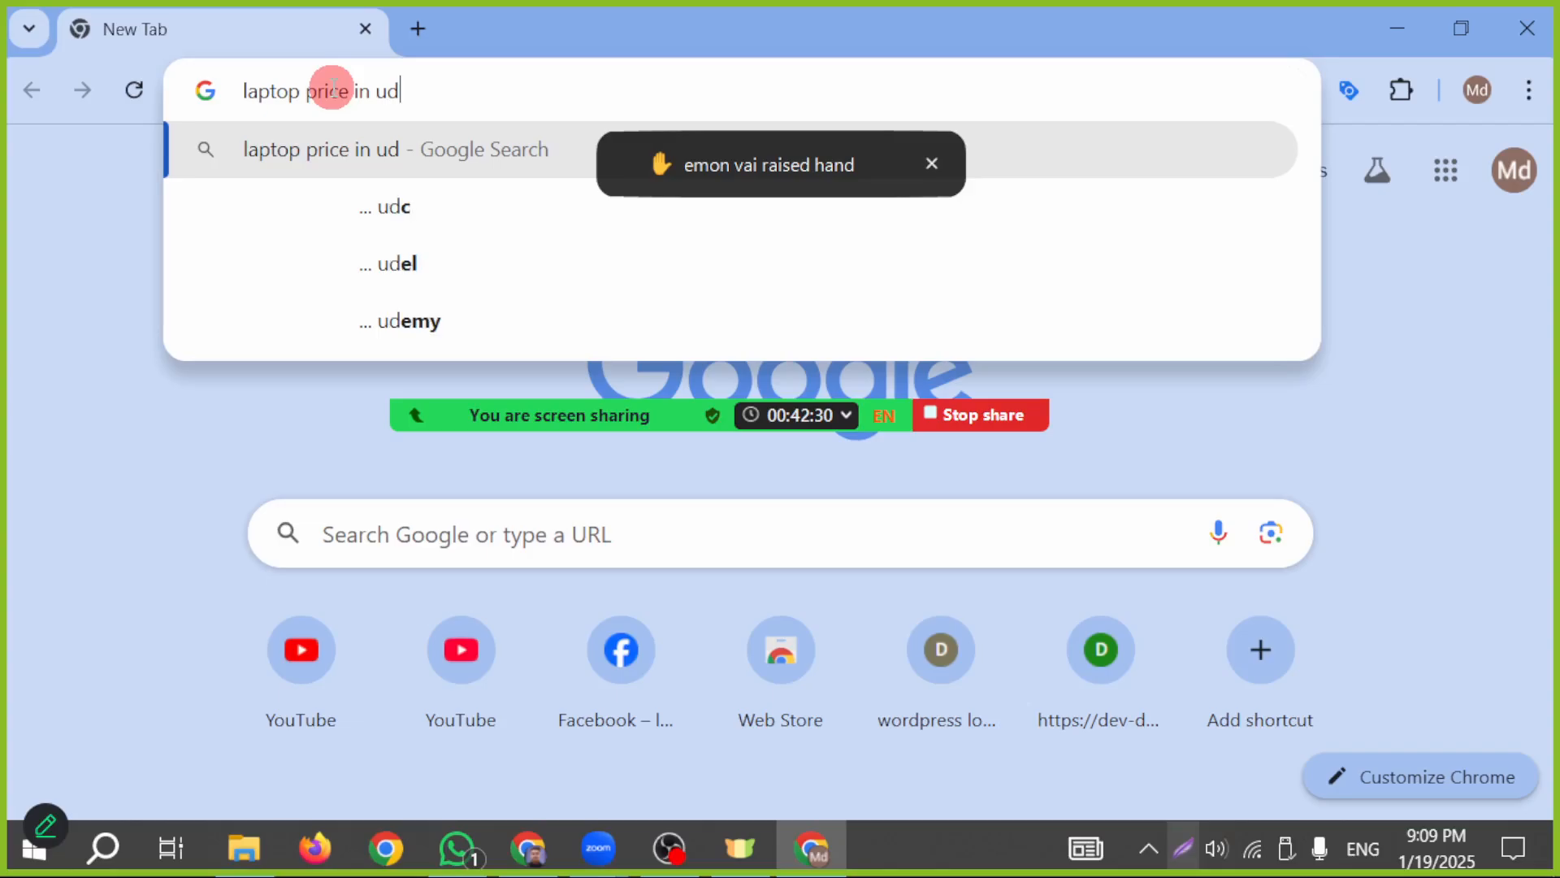
{"action": "key", "text": "BackSpace"}
{"action": "type", "text": "sa"}
{"action": "key", "text": "Return"}
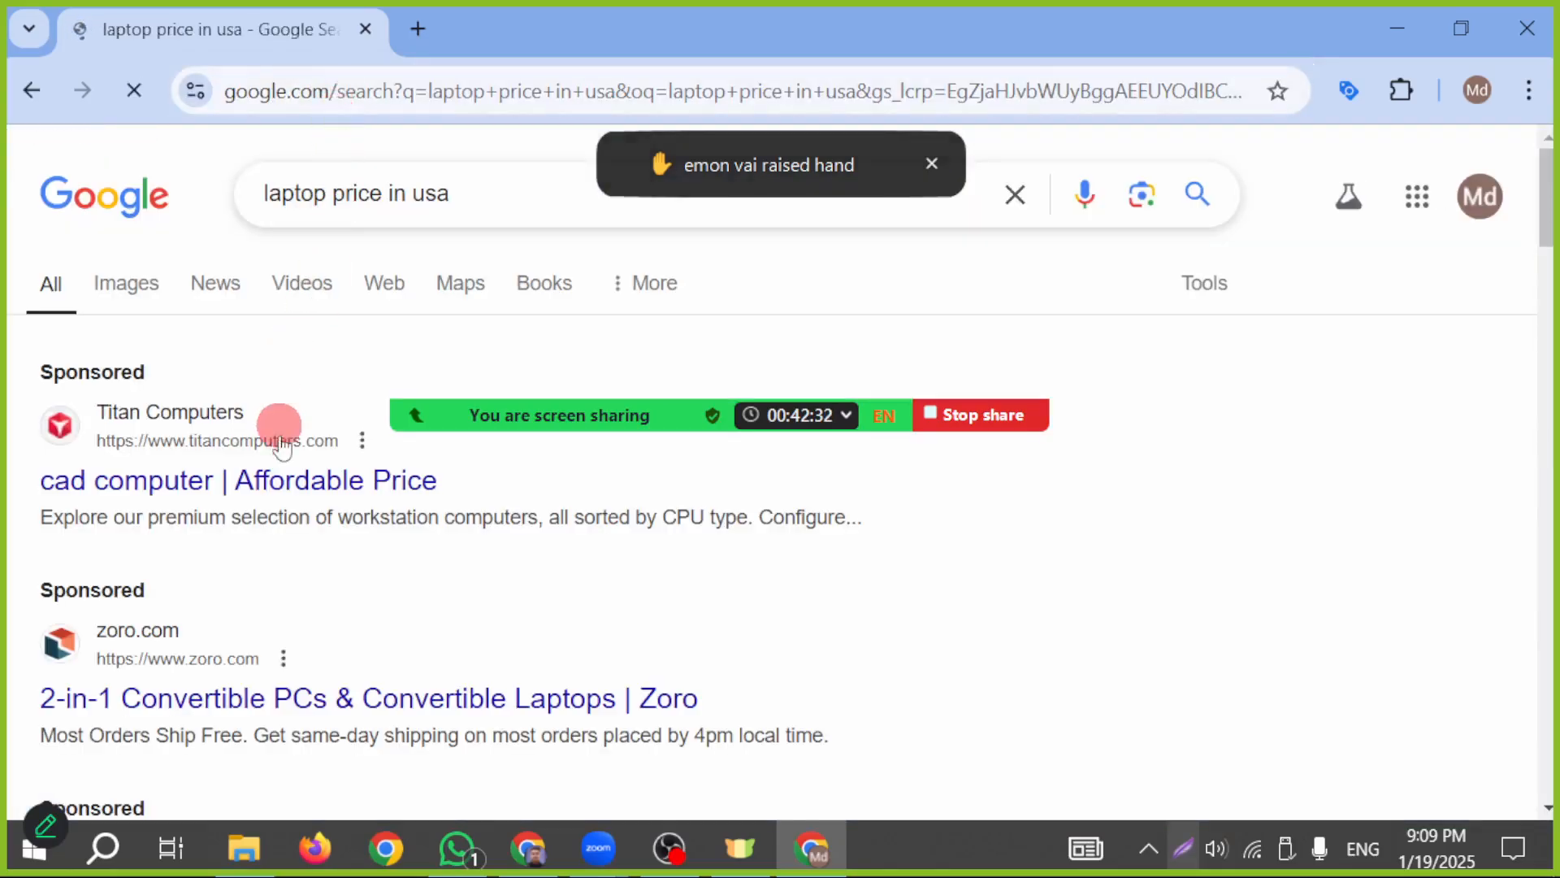
- Examine the sponsored results for the laptop search and highlight the query "laptop price in usa" that triggers them
{"action": "mouse_move", "coordinate": [574, 423]}
{"action": "left_click_drag", "start_coordinate": [1025, 370], "coordinate": [1220, 542]}
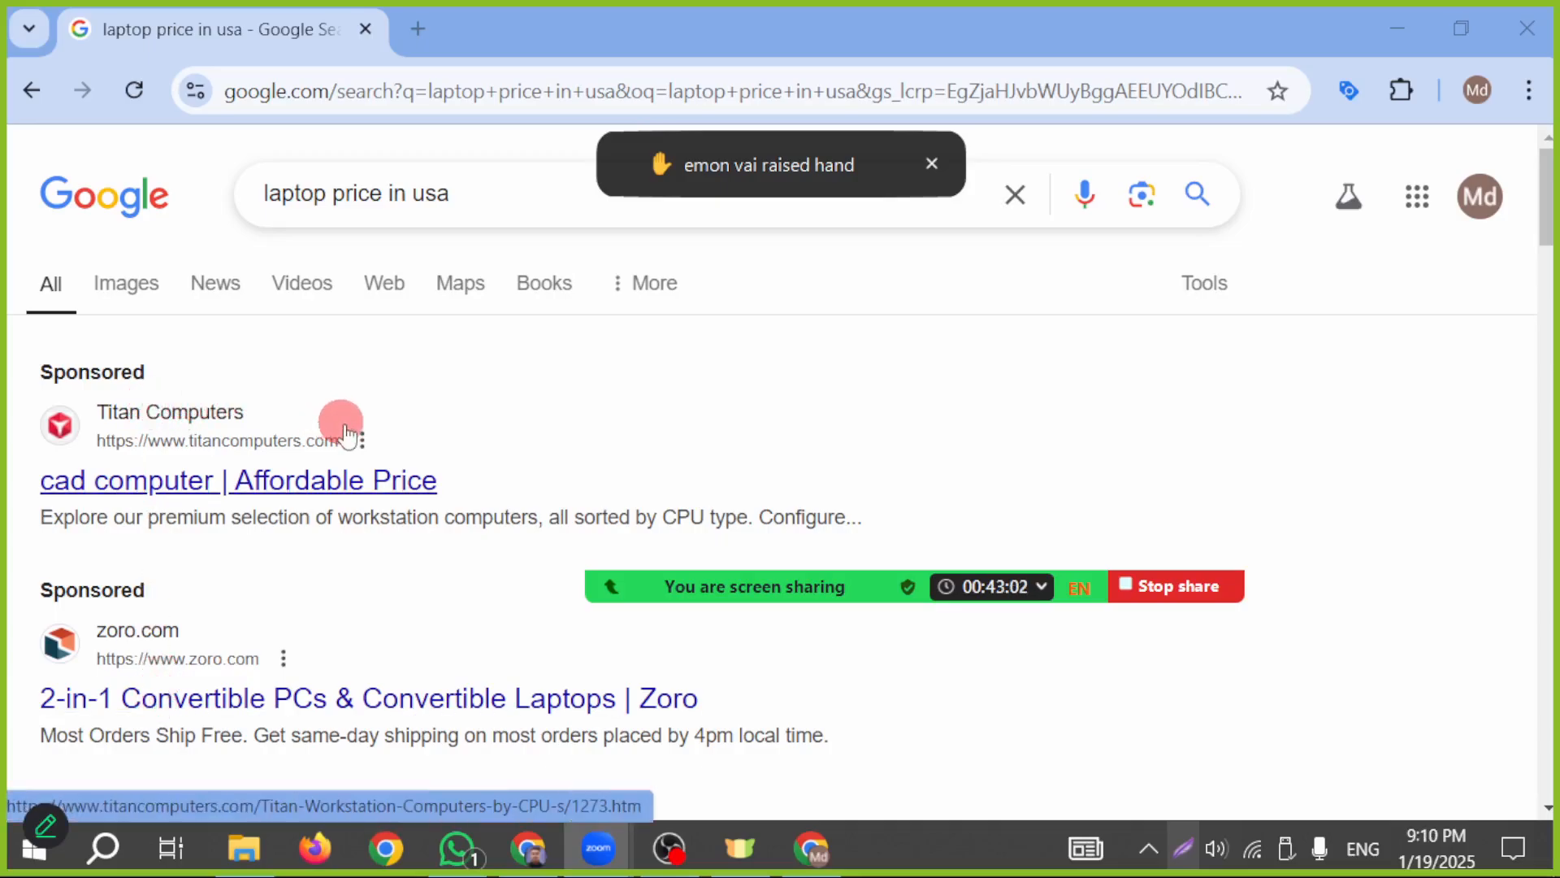
{"action": "scroll", "coordinate": [558, 474], "scroll_direction": "down", "scroll_amount": 3}
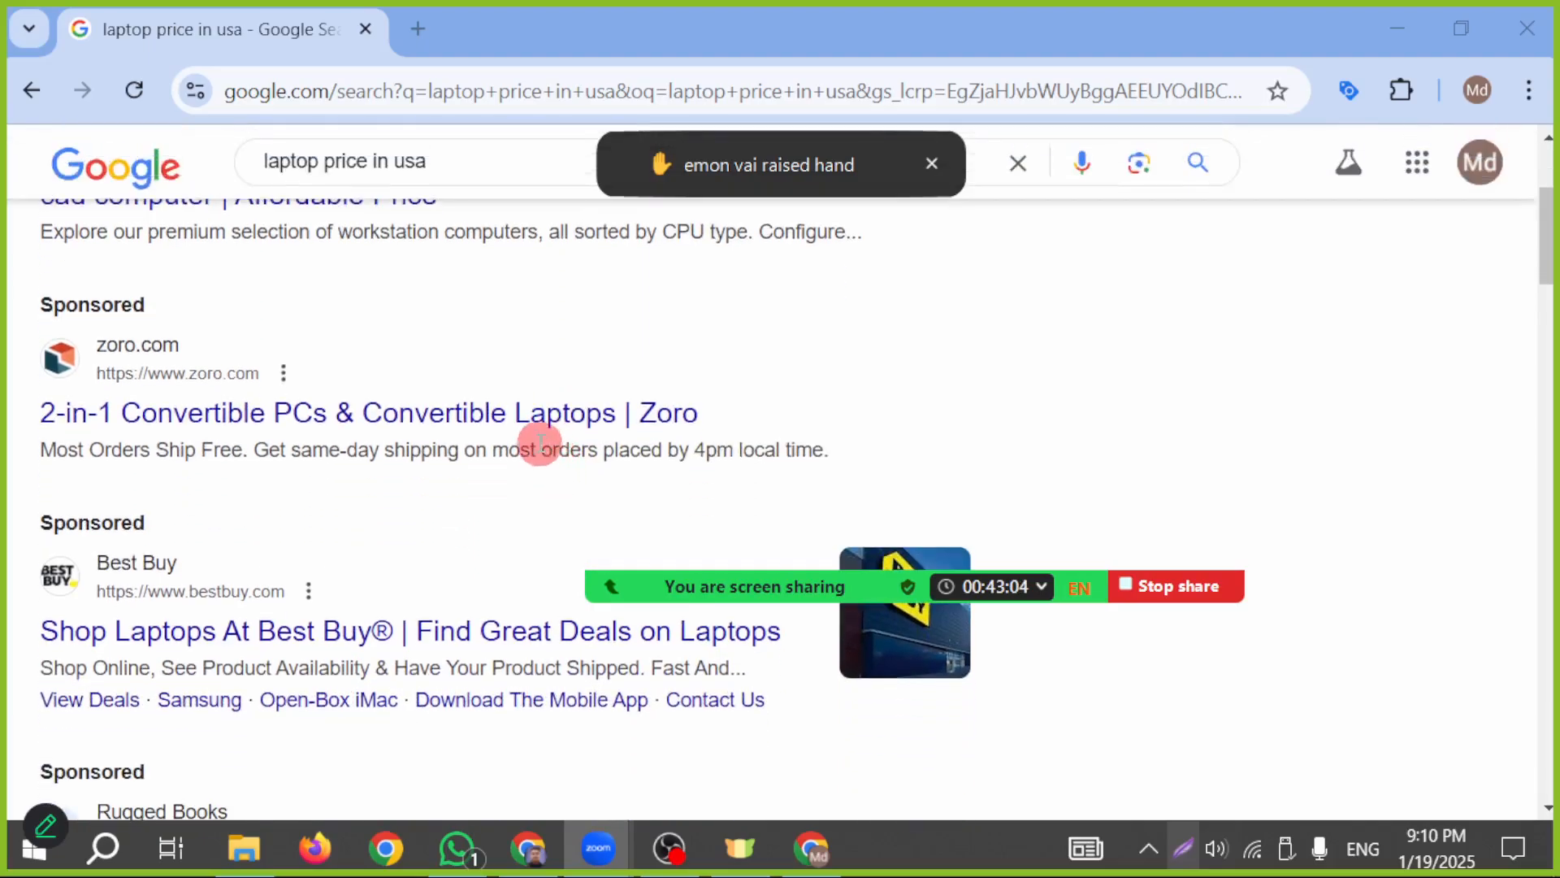
{"action": "left_click_drag", "start_coordinate": [463, 185], "coordinate": [226, 174]}
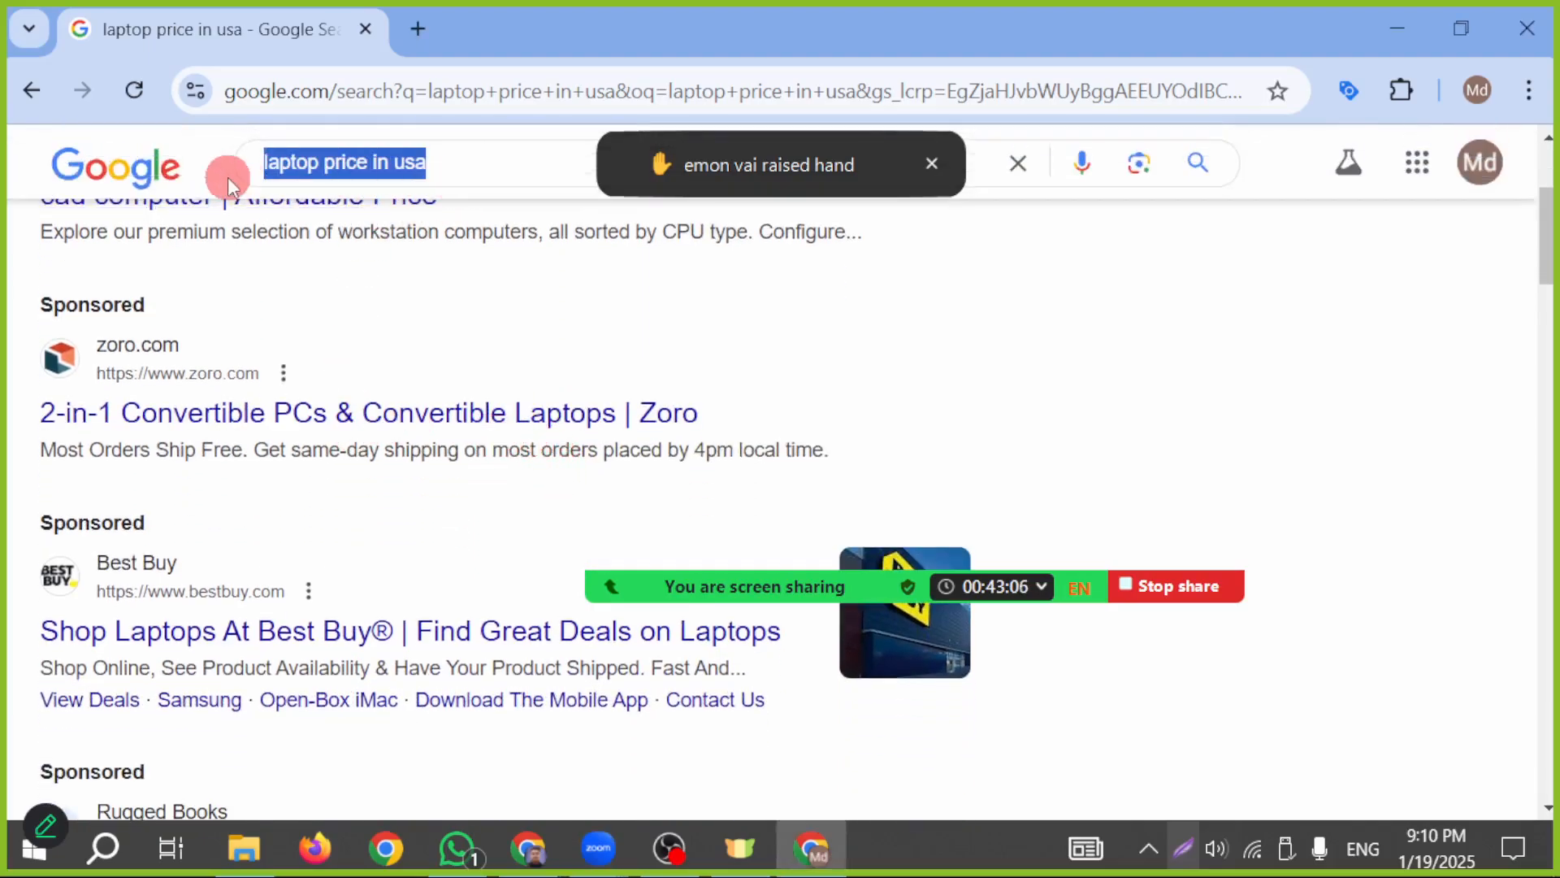
{"action": "scroll", "coordinate": [568, 390], "scroll_direction": "up", "scroll_amount": 3}
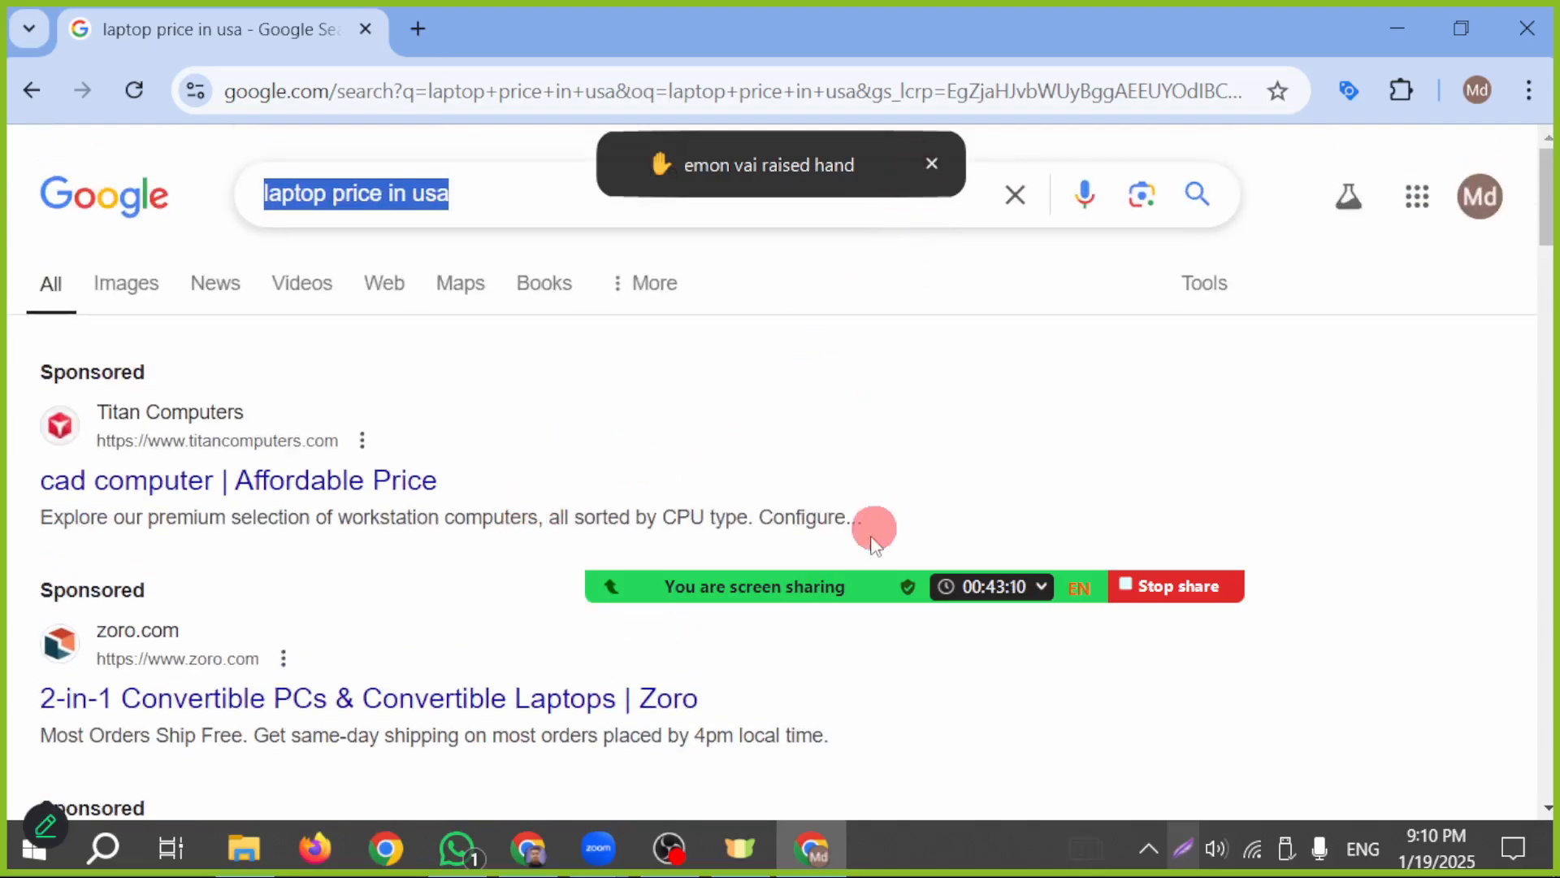
{"action": "mouse_move", "coordinate": [705, 570]}
{"action": "left_click_drag", "start_coordinate": [625, 511], "coordinate": [494, 396]}
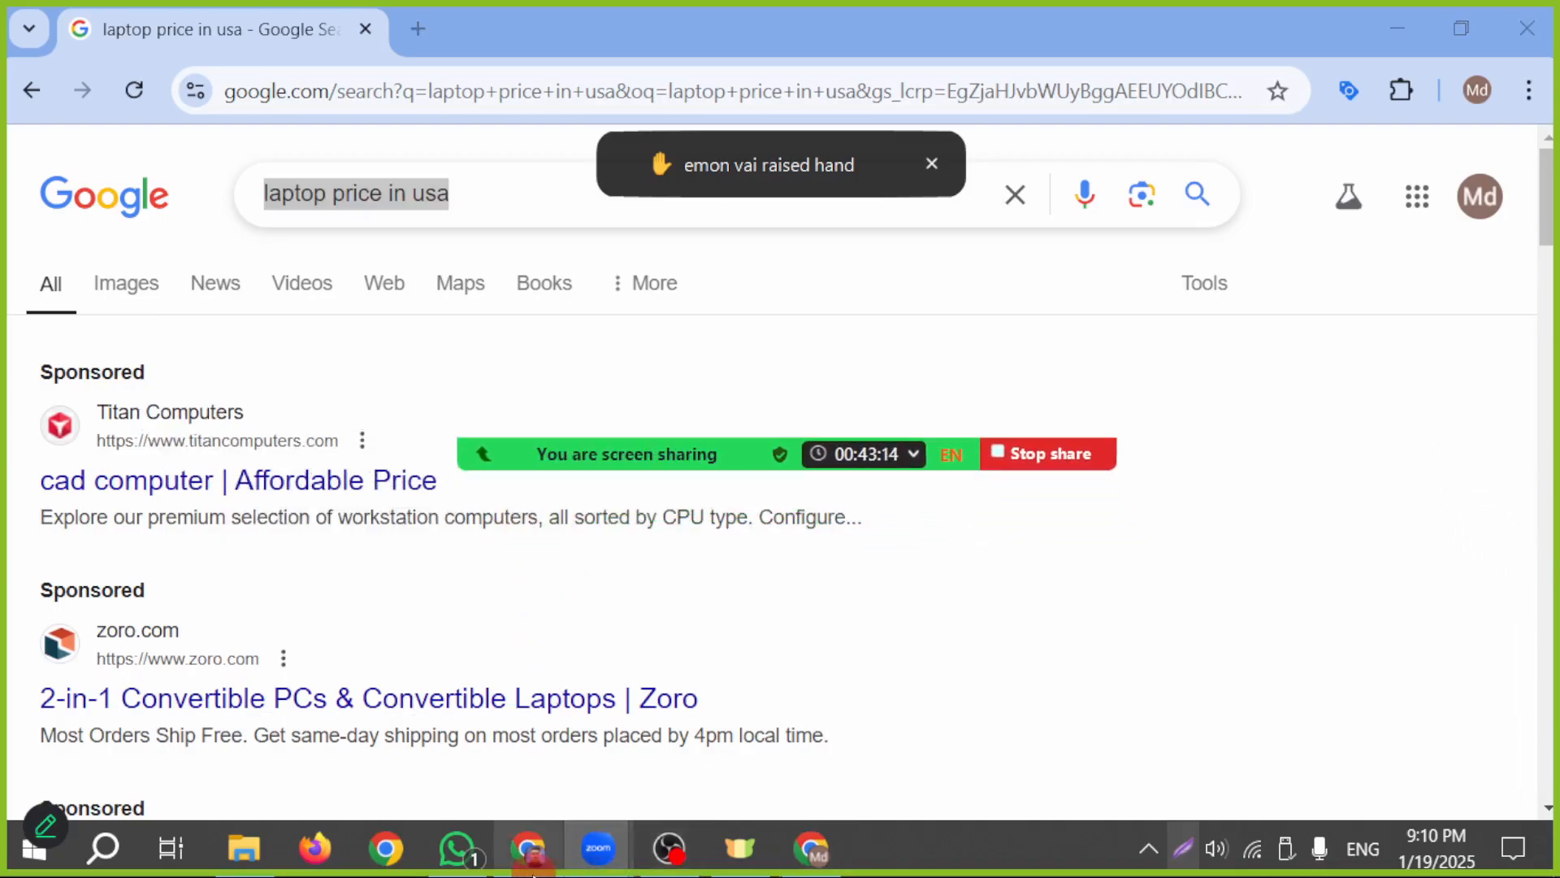
- Return to the original Chrome profile's window, dismiss the raised-hand notification and stop the Zoom screen share
{"action": "left_click", "coordinate": [528, 863]}
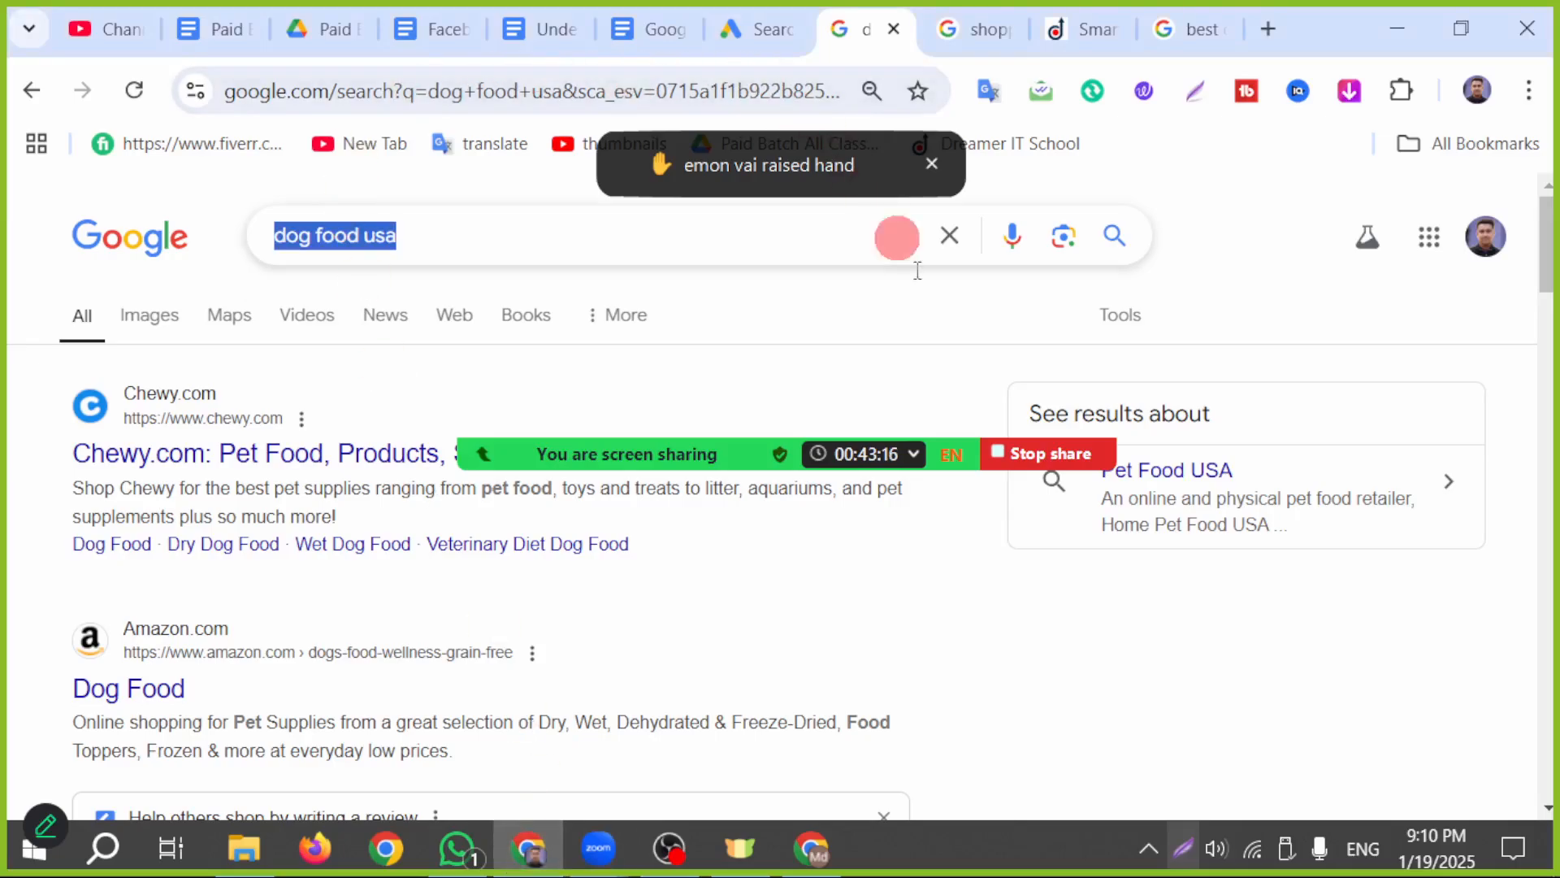
{"action": "mouse_move", "coordinate": [590, 441]}
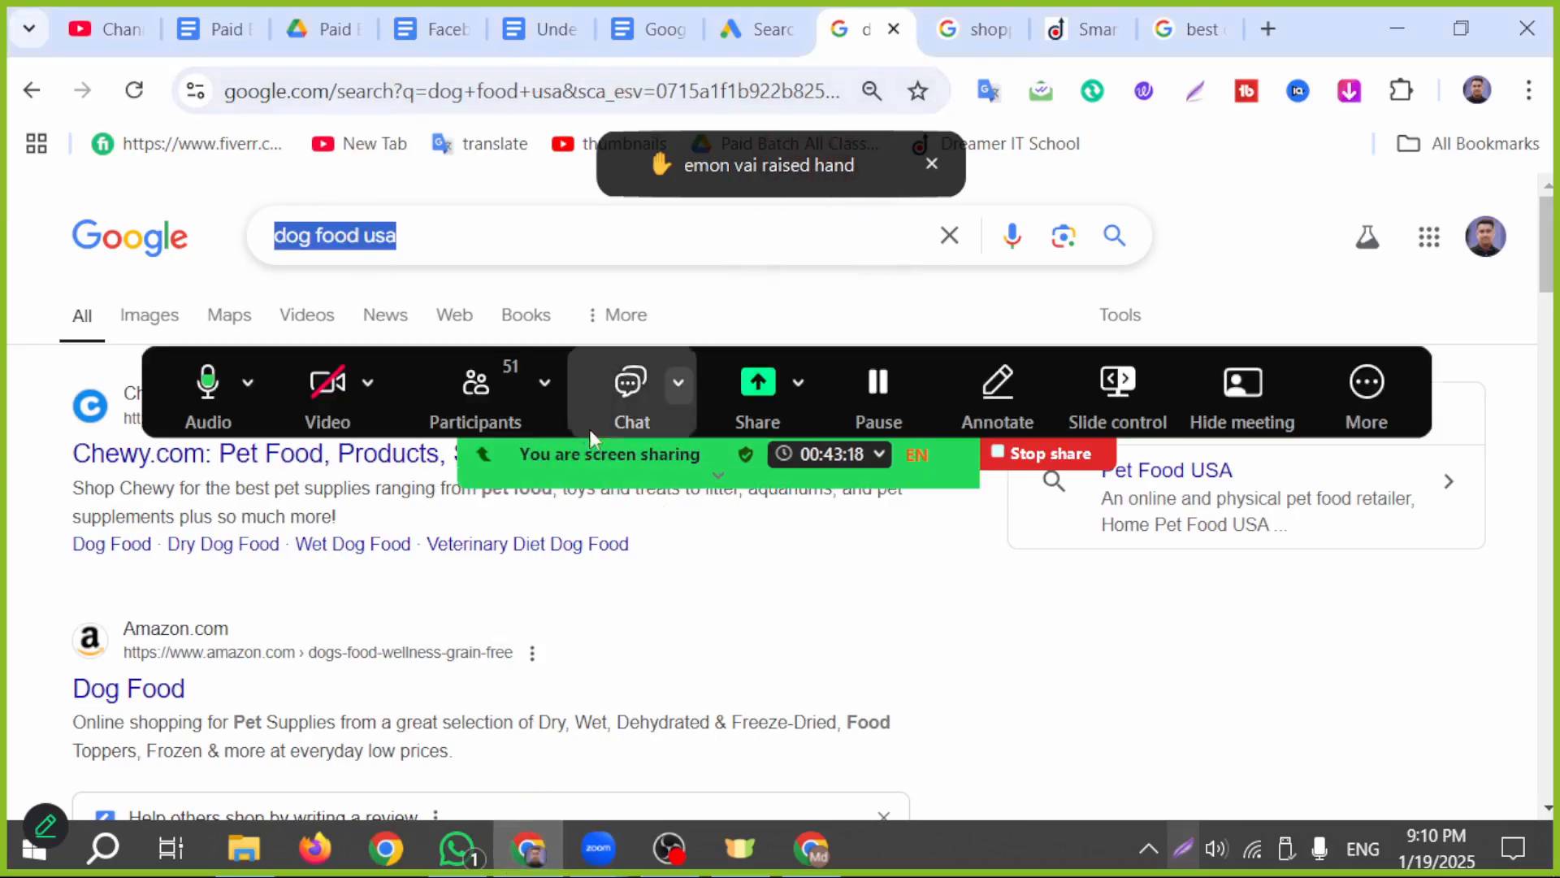
{"action": "left_click", "coordinate": [481, 388]}
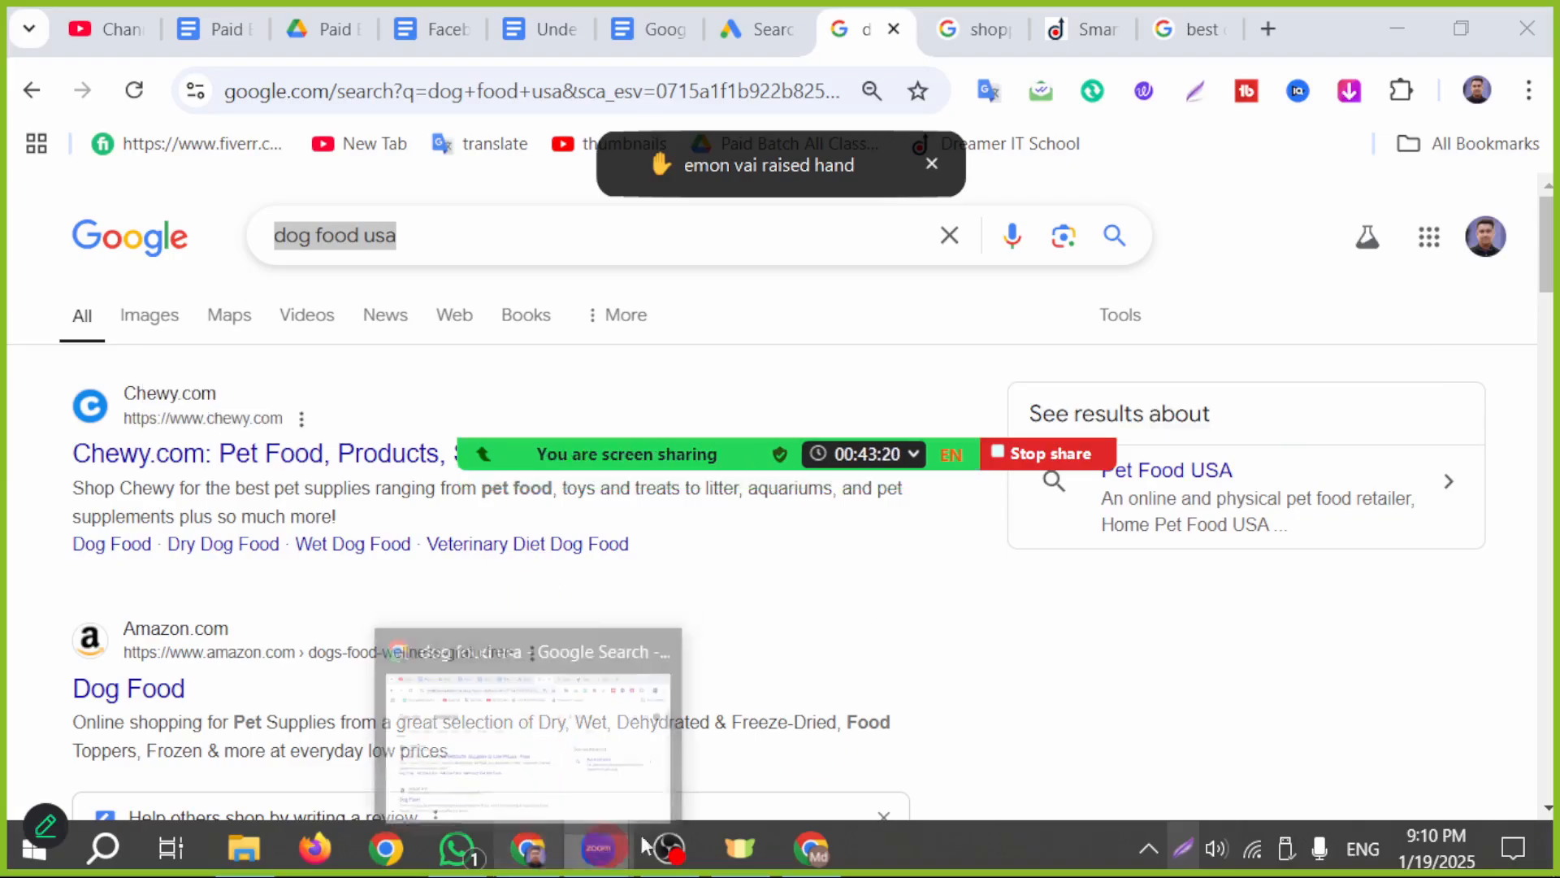
{"action": "left_click", "coordinate": [932, 164]}
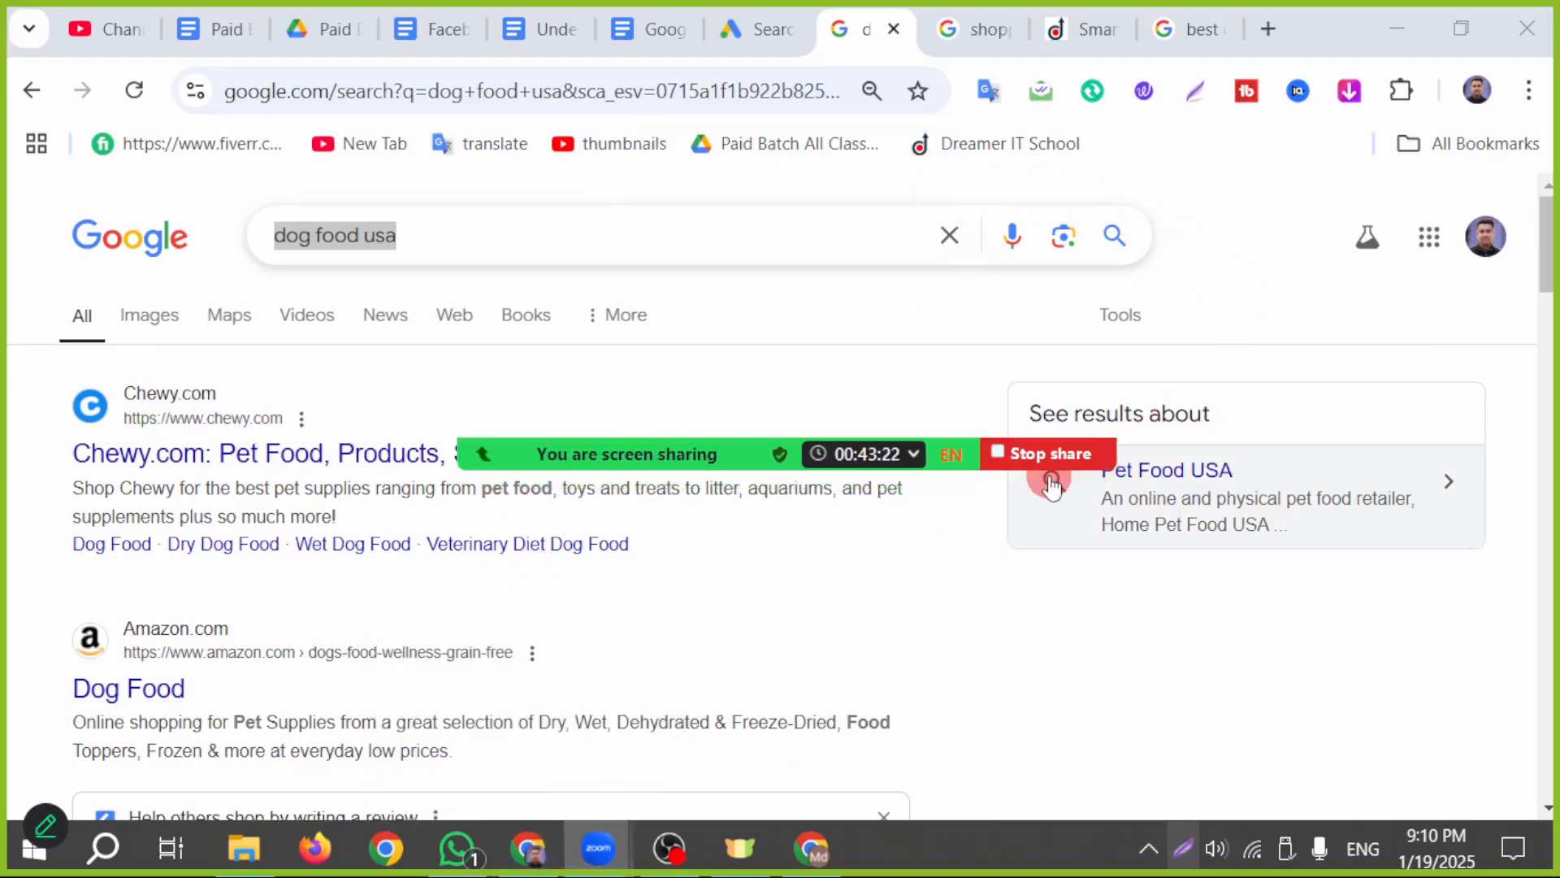
{"action": "left_click", "coordinate": [1041, 453]}
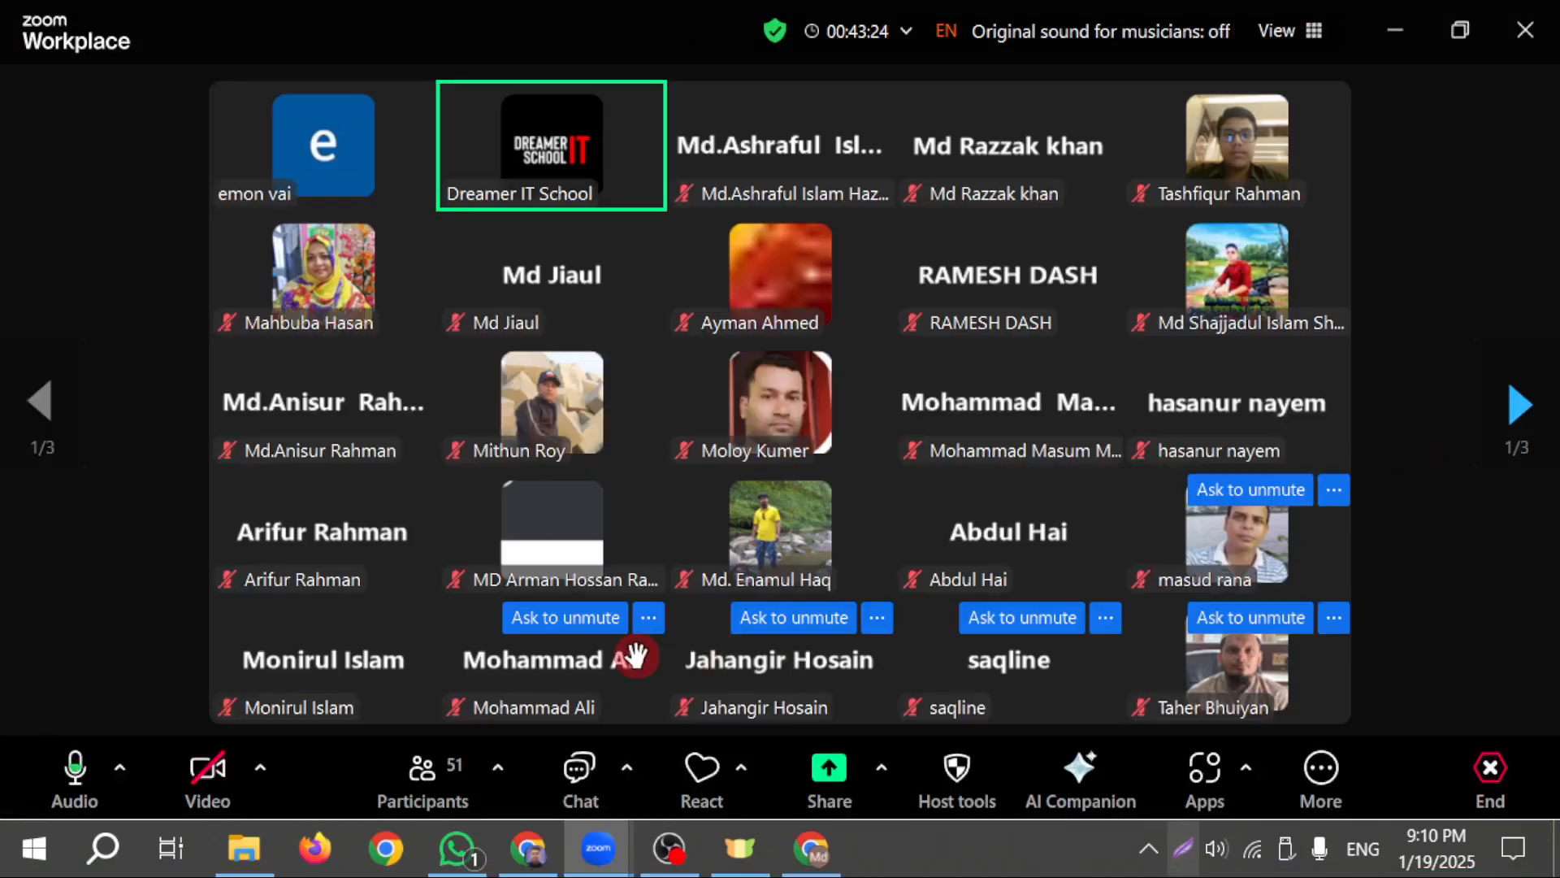
- Show the meeting's participants list and look through the gallery to its last page and back to the first
{"action": "left_click", "coordinate": [432, 762]}
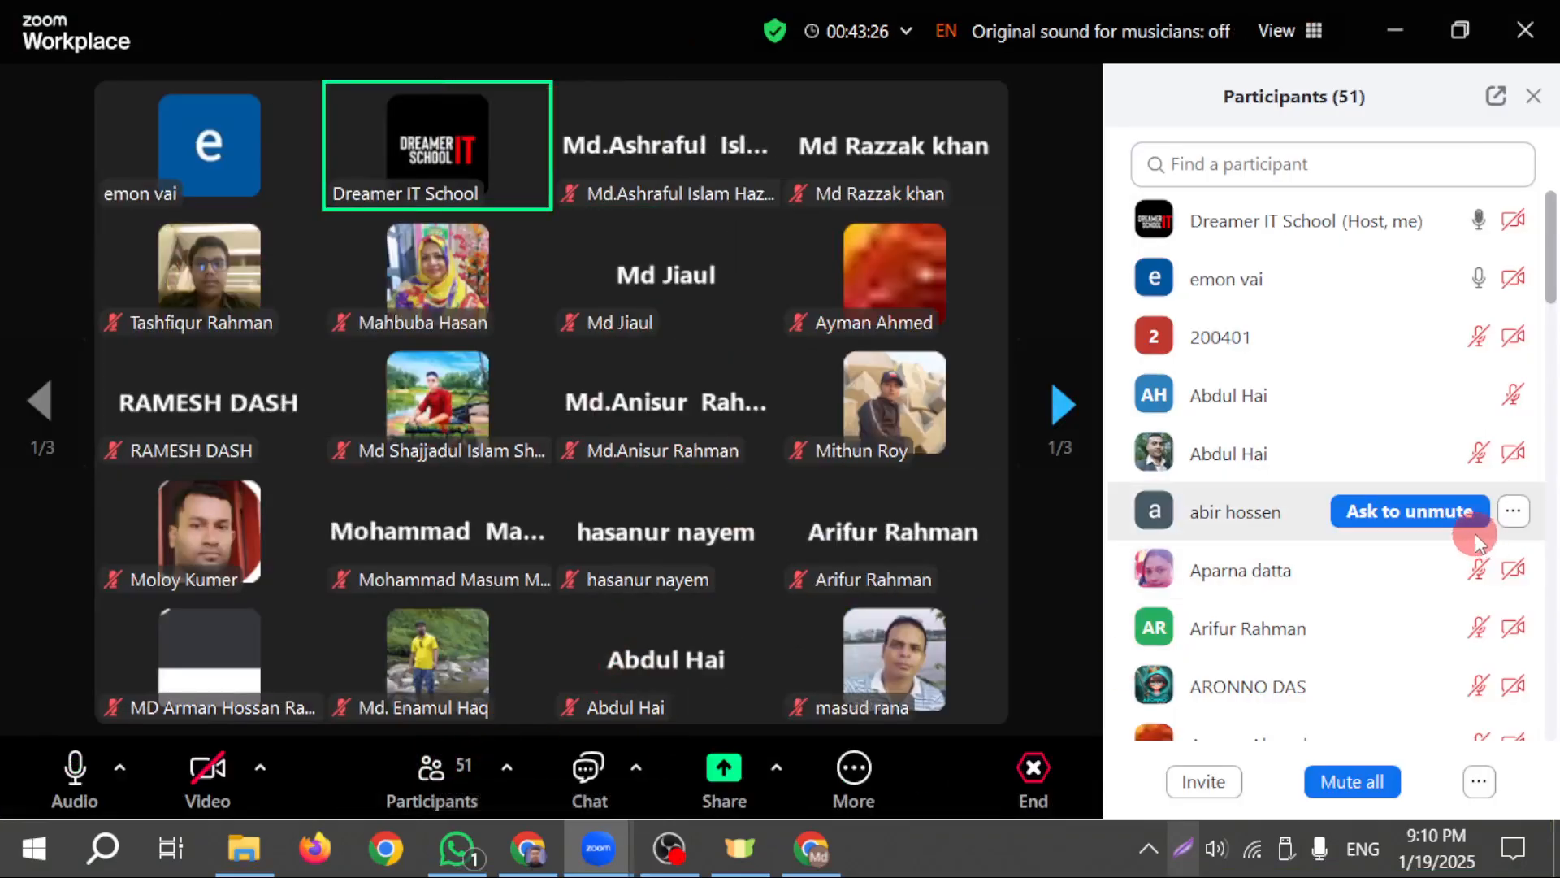
{"action": "left_click", "coordinate": [1066, 435]}
{"action": "left_click", "coordinate": [1066, 433]}
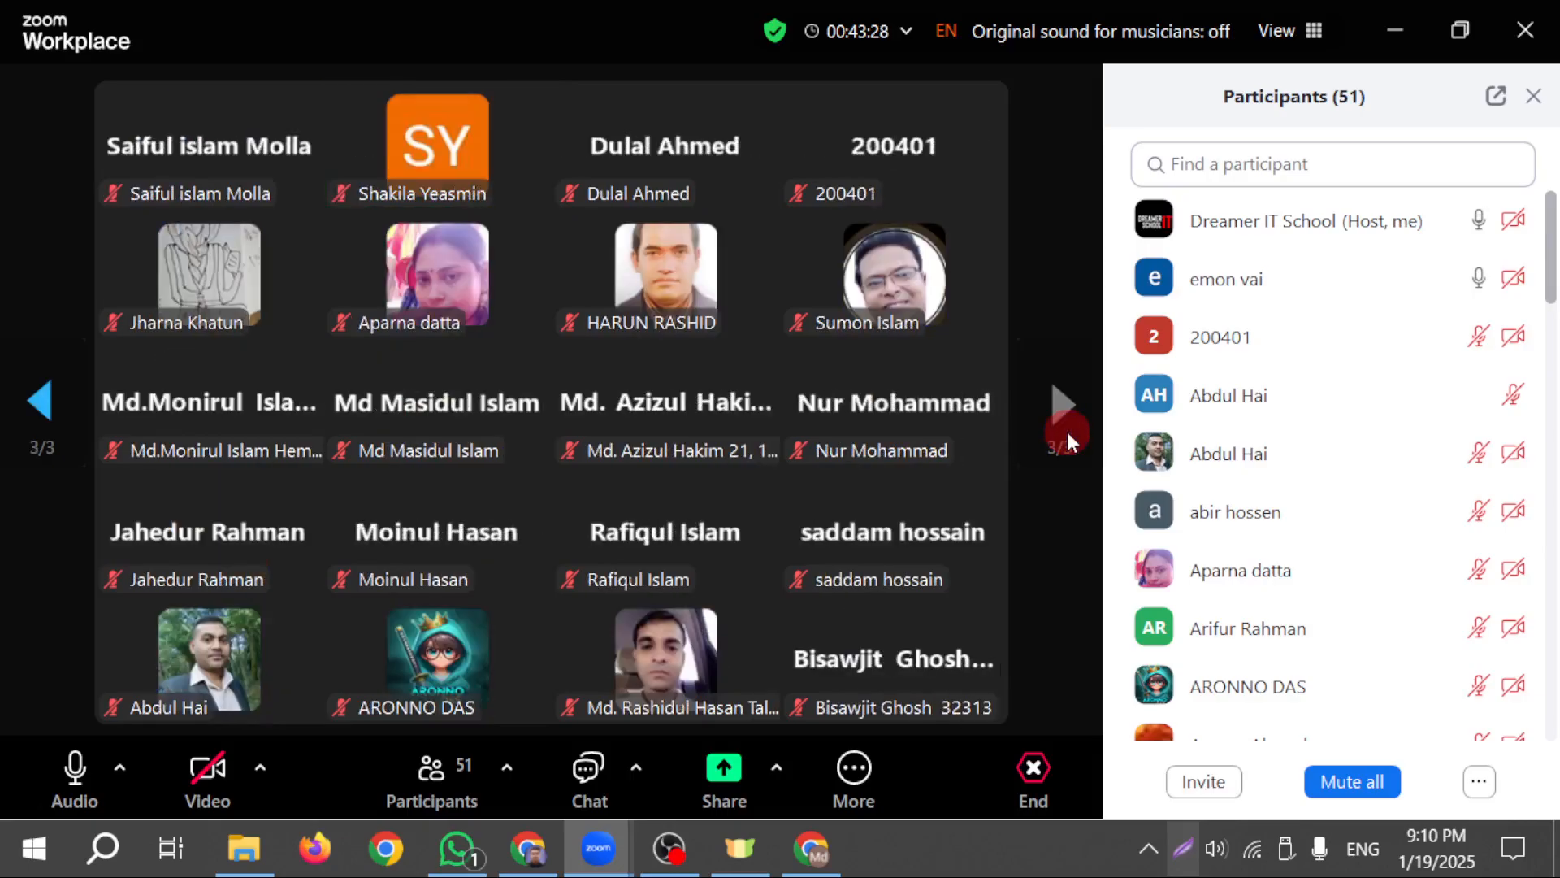
{"action": "left_click", "coordinate": [37, 437]}
{"action": "left_click", "coordinate": [36, 433]}
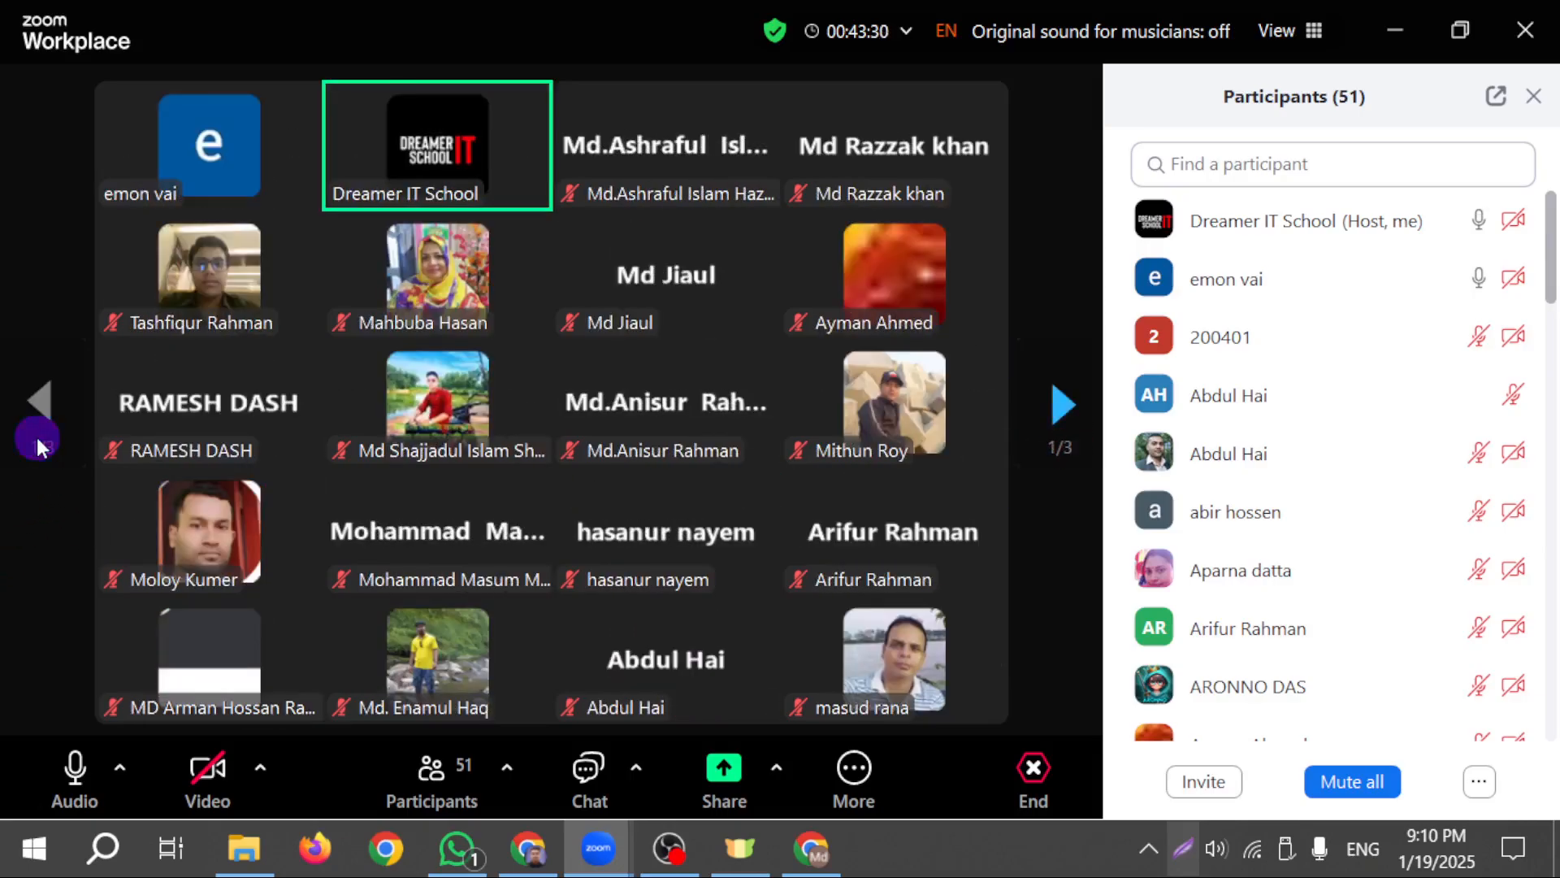